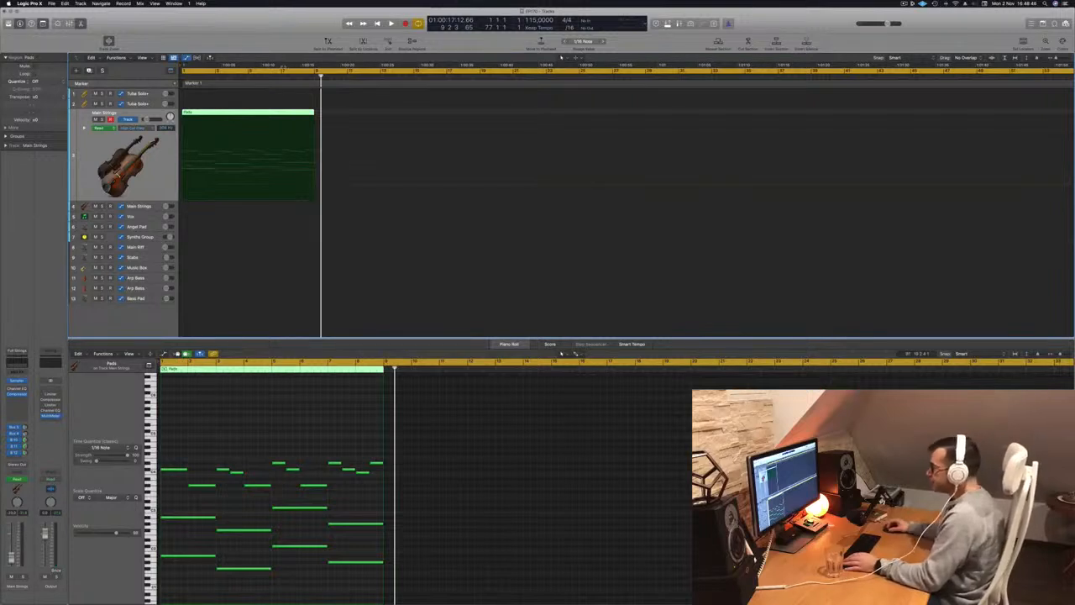
Set the cycle range to bars 1–17, duplicate the Main Strings Pads region at bar 9 and select both regions.
{"action": "key", "text": "c"}
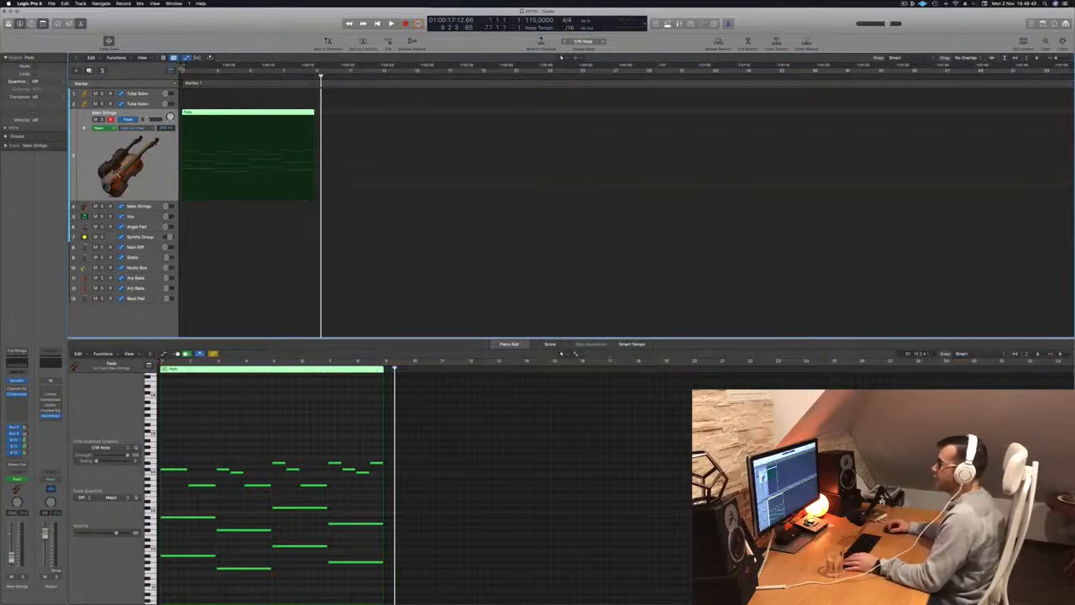
{"action": "left_click_drag", "start_coordinate": [183, 70], "coordinate": [448, 70]}
{"action": "key", "text": "space"}
{"action": "left_click_drag", "start_coordinate": [237, 113], "coordinate": [367, 125]}
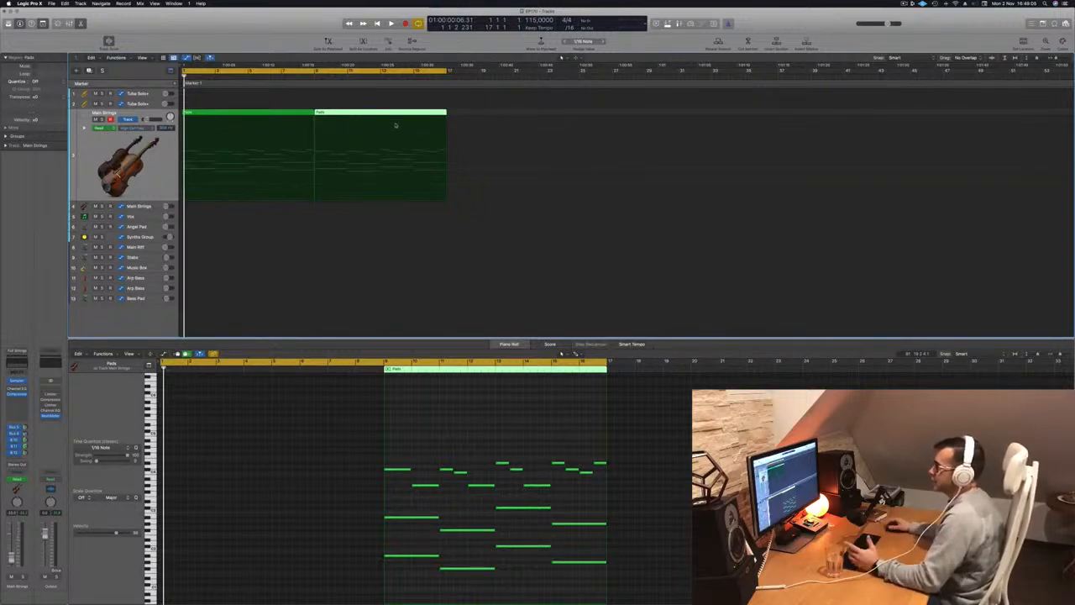
{"action": "key", "text": "super+a"}
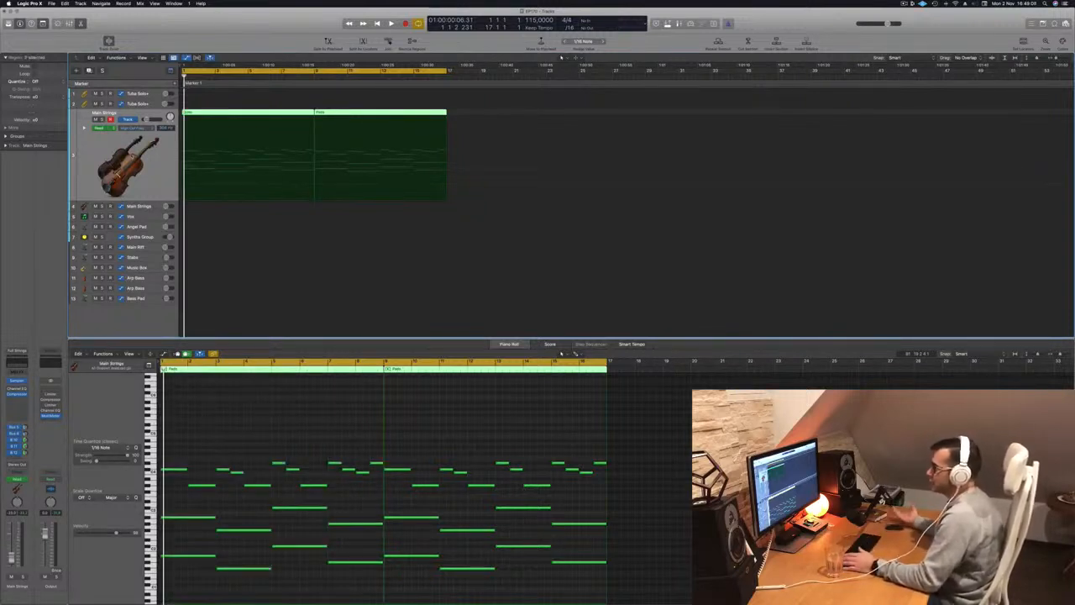
Play the strings and open the Channel EQ of the Main Strings track, placing its window clear of the regions.
{"action": "key", "text": "space"}
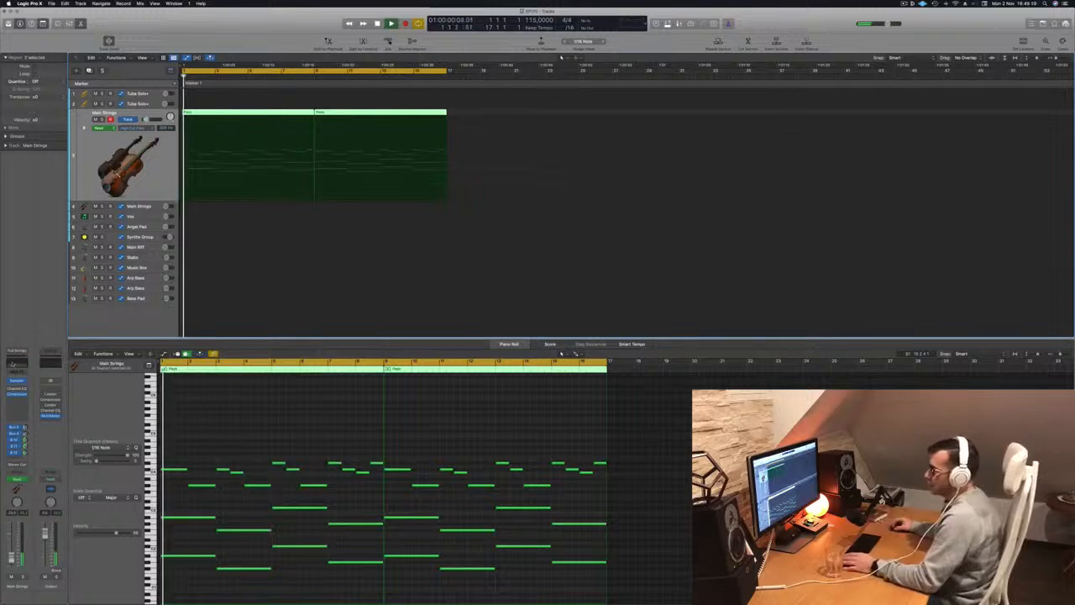
{"action": "left_click", "coordinate": [11, 364]}
{"action": "left_click", "coordinate": [137, 128]}
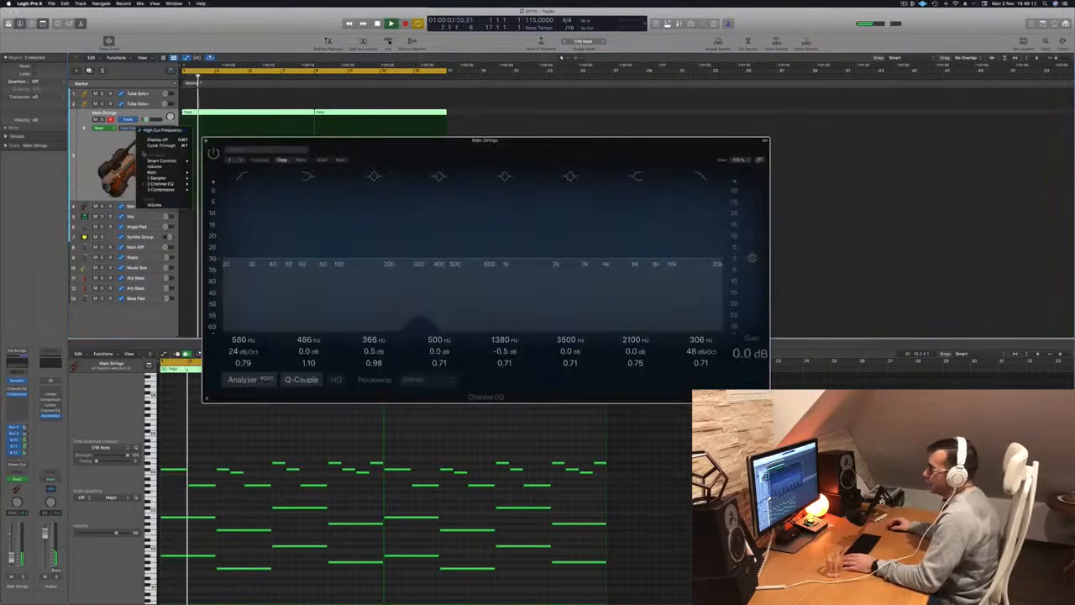
{"action": "left_click", "coordinate": [213, 154]}
{"action": "left_click", "coordinate": [213, 154]}
{"action": "left_click_drag", "start_coordinate": [318, 145], "coordinate": [648, 182]}
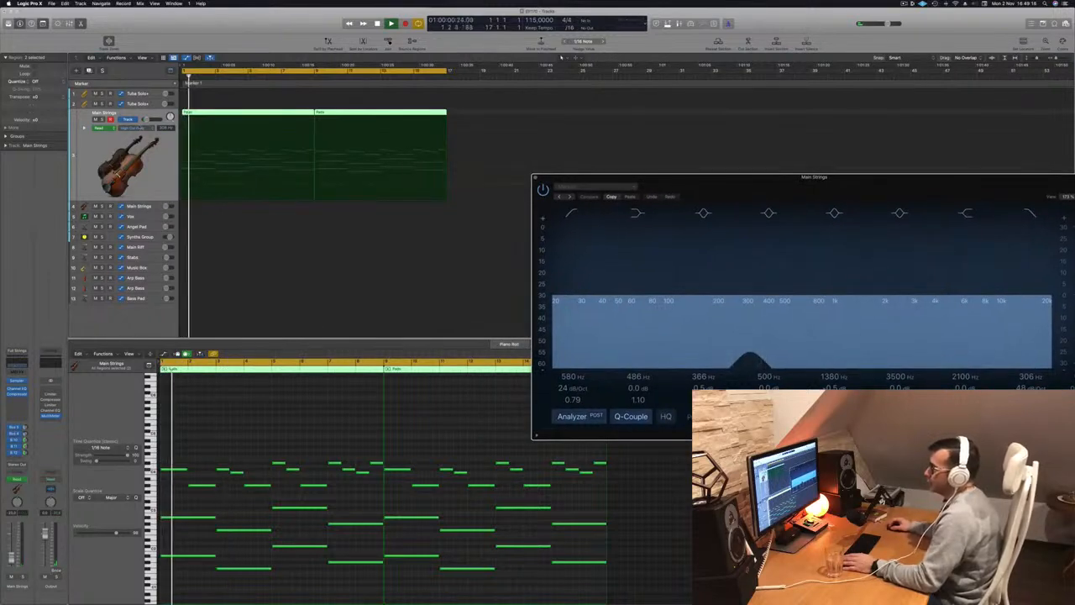
Show the automation lanes of the Main Strings track and remove its Main Volume automation.
{"action": "left_click", "coordinate": [85, 131]}
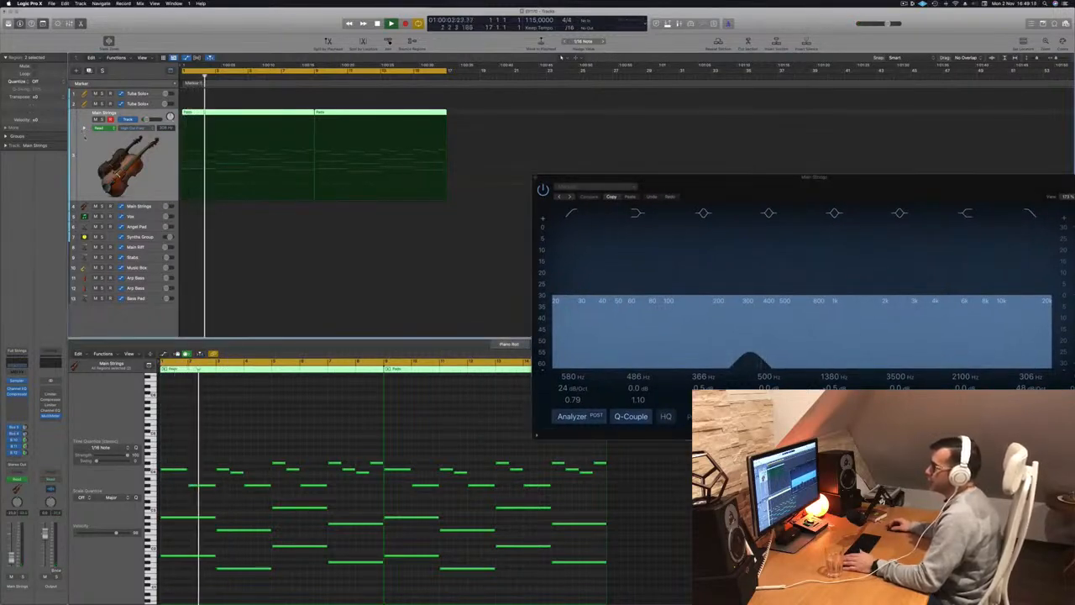
{"action": "key", "text": "a"}
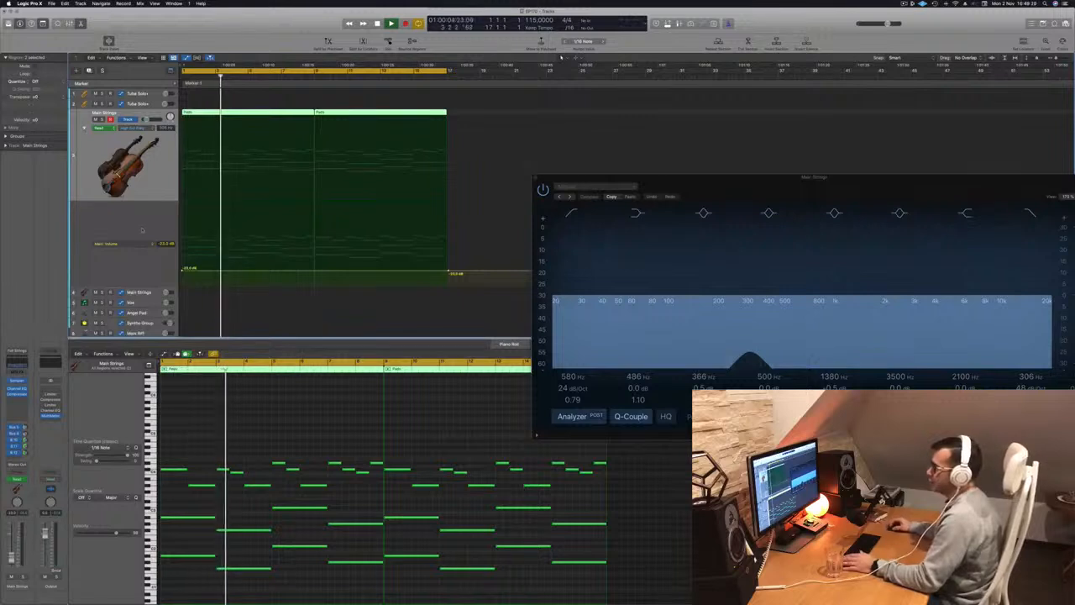
{"action": "key", "text": "space"}
{"action": "left_click", "coordinate": [194, 268]}
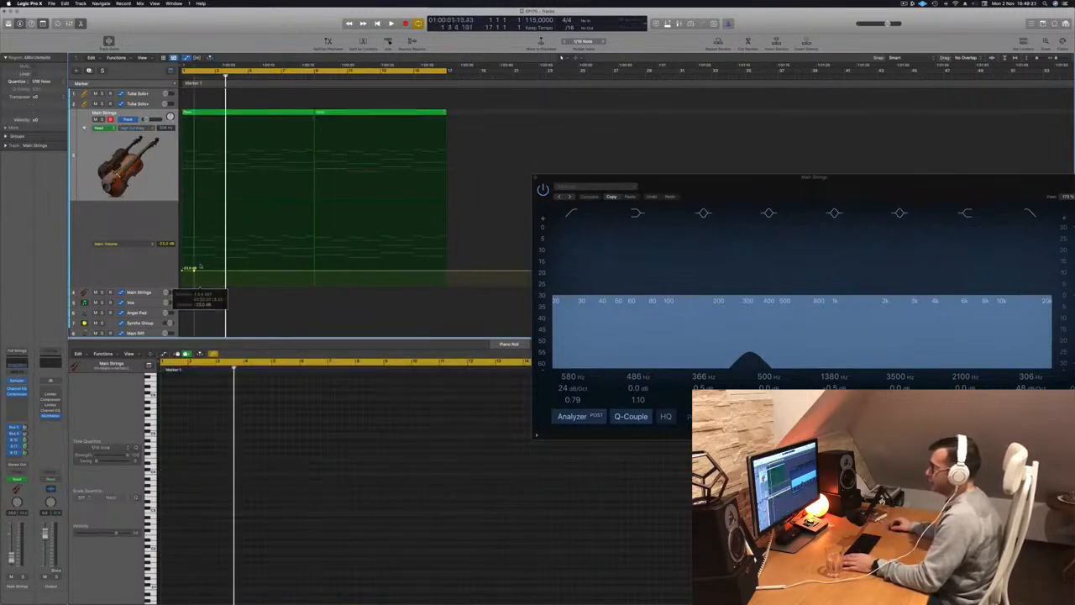
{"action": "key", "text": "super+z"}
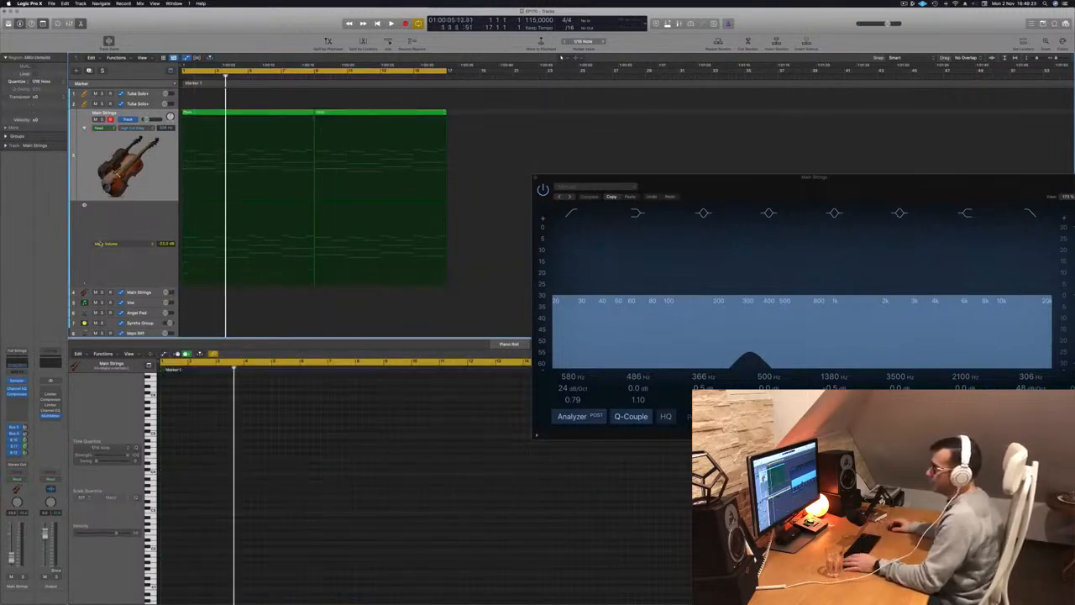
{"action": "left_click", "coordinate": [99, 244]}
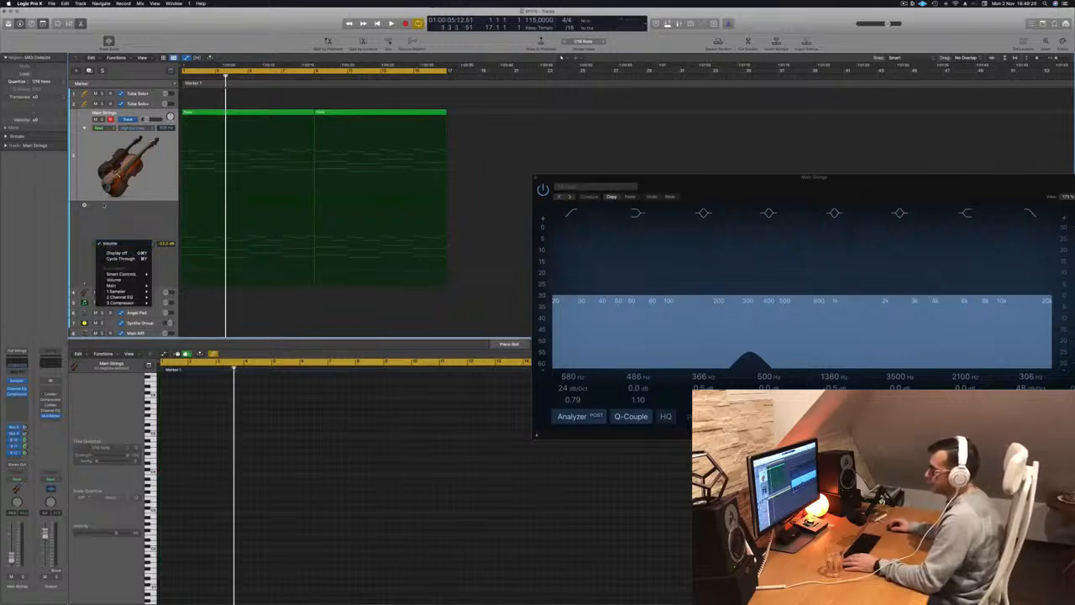
{"action": "left_click", "coordinate": [114, 219]}
{"action": "left_click", "coordinate": [114, 219]}
During playback, open the strings EQ's high cut to the top of the range, lower the low cut to just under 200 Hz and close it.
{"action": "key", "text": "space"}
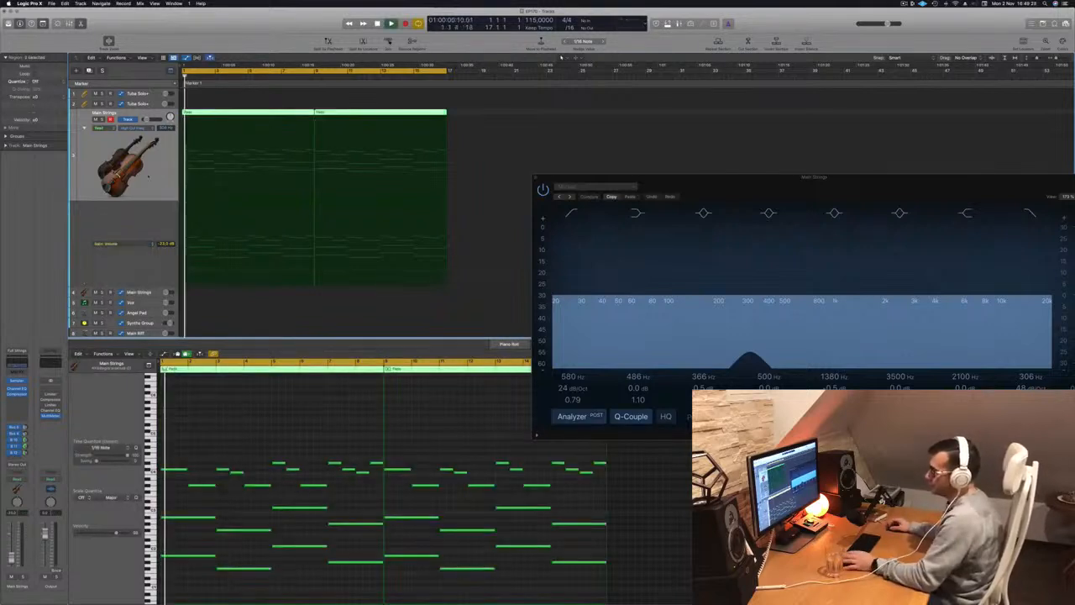
{"action": "left_click_drag", "start_coordinate": [700, 174], "coordinate": [504, 161]}
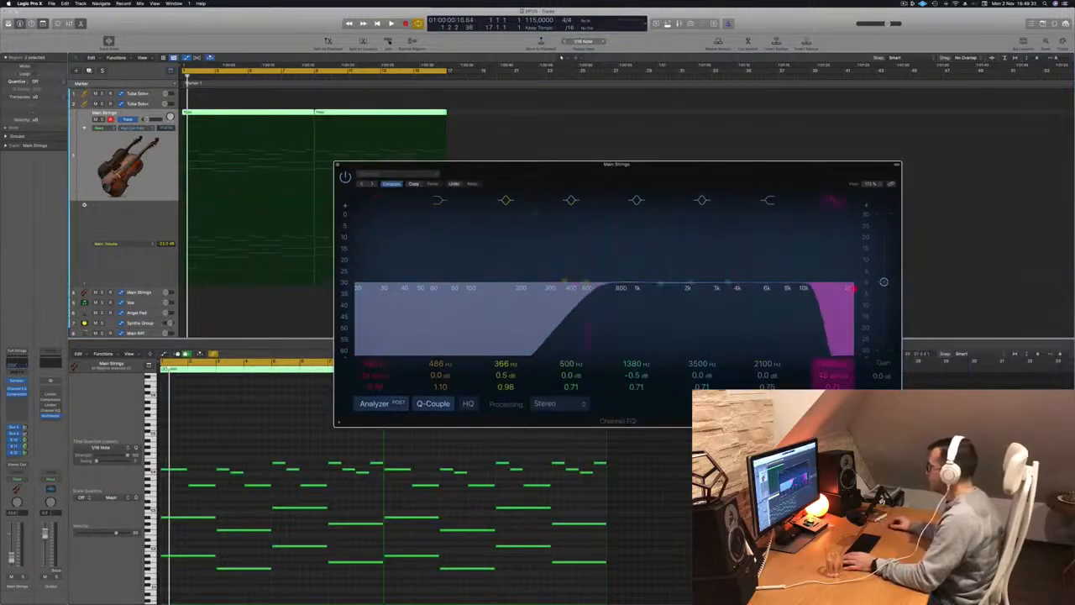
{"action": "left_click_drag", "start_coordinate": [684, 174], "coordinate": [720, 162]}
{"action": "left_click_drag", "start_coordinate": [632, 276], "coordinate": [544, 277]}
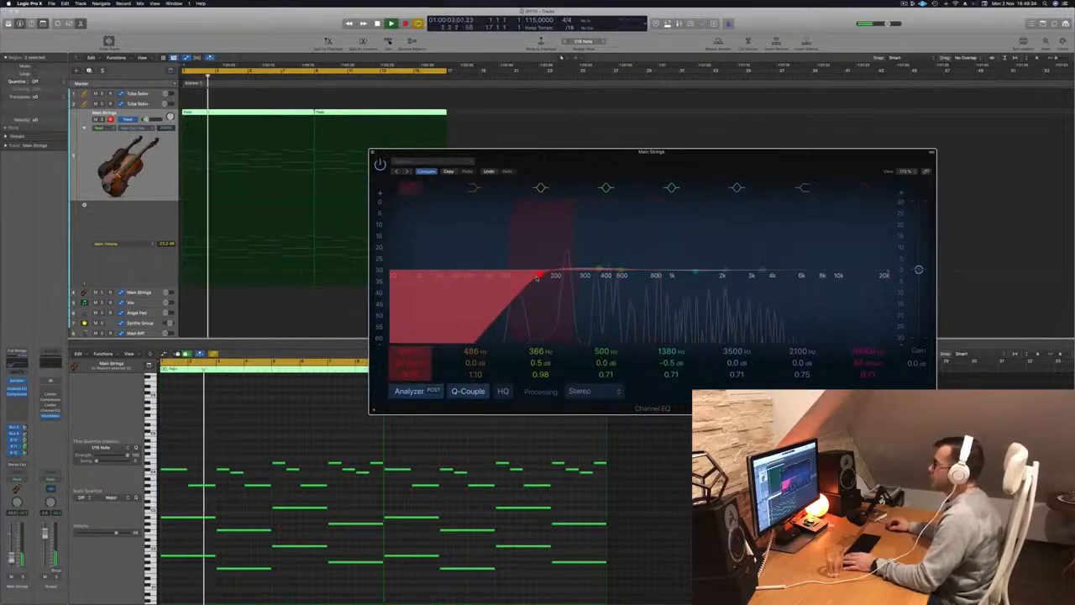
{"action": "left_click", "coordinate": [373, 153]}
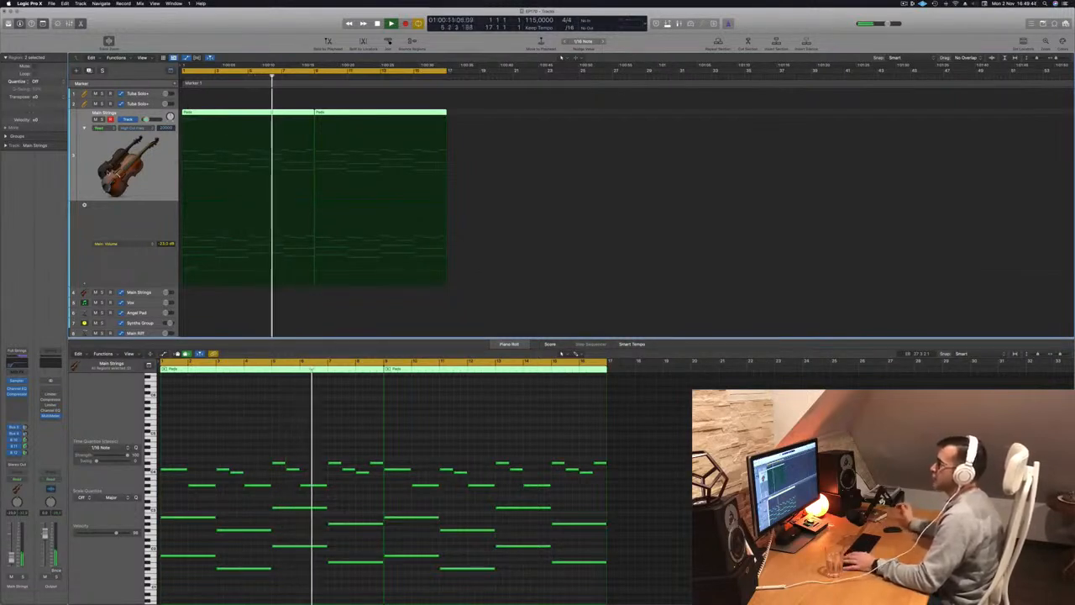
Copy the first Main Strings region to the first Tuba Solo+ track and delete the long lower notes, keeping only the melody.
{"action": "scroll", "coordinate": [315, 199], "scroll_direction": "down", "scroll_amount": 3}
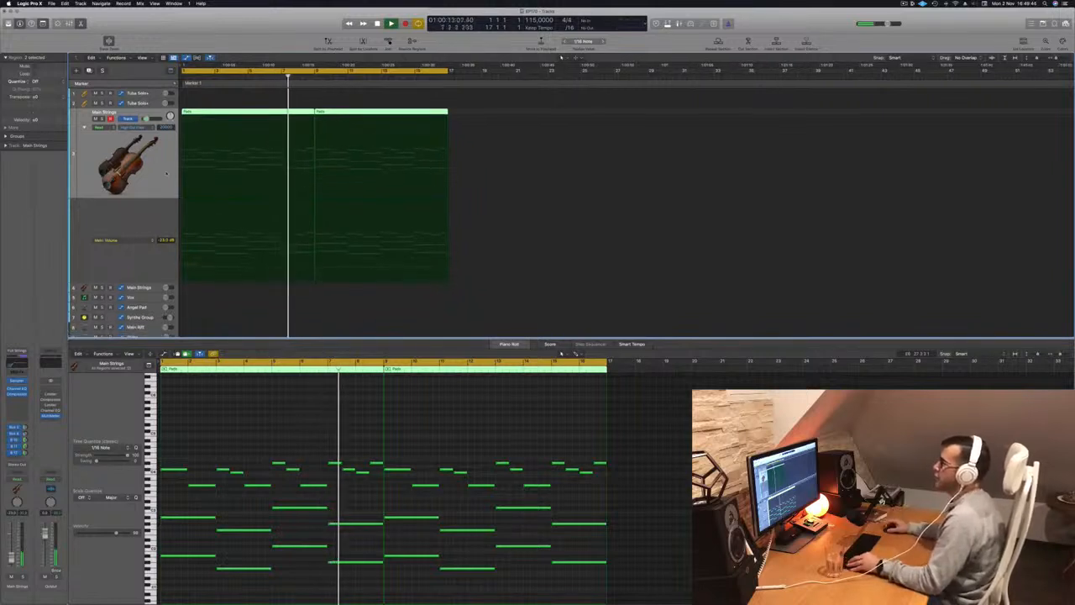
{"action": "key", "text": "super+Up"}
{"action": "key", "text": "super+Up"}
{"action": "key", "text": "super+Up"}
{"action": "key", "text": "super+Up"}
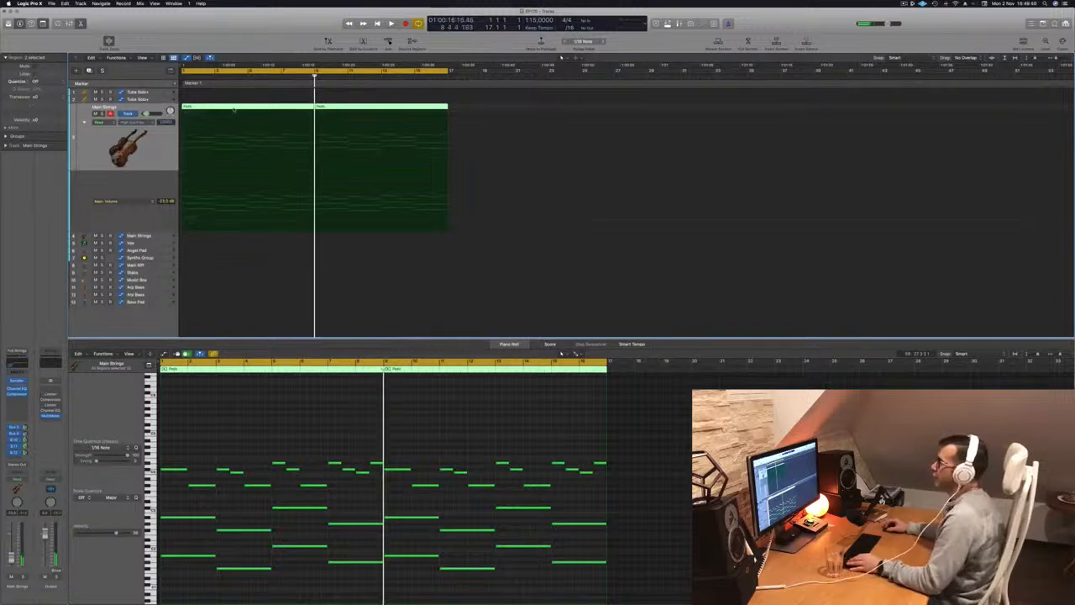
{"action": "left_click", "coordinate": [258, 99]}
{"action": "left_click", "coordinate": [246, 109]}
{"action": "left_click_drag", "start_coordinate": [243, 106], "coordinate": [243, 93]}
{"action": "left_click_drag", "start_coordinate": [179, 507], "coordinate": [367, 575]}
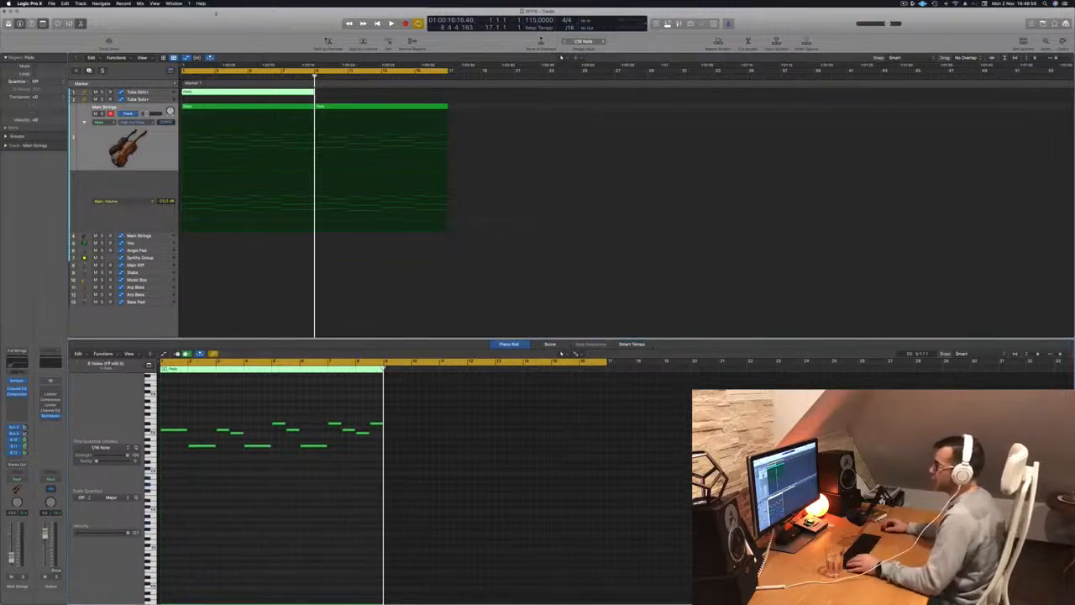
Duplicate the tuba melody region at bar 9, remove the first Tuba Solo+ track's Main Volume automation and play the part.
{"action": "left_click_drag", "start_coordinate": [256, 93], "coordinate": [389, 98]}
{"action": "left_click", "coordinate": [158, 95]}
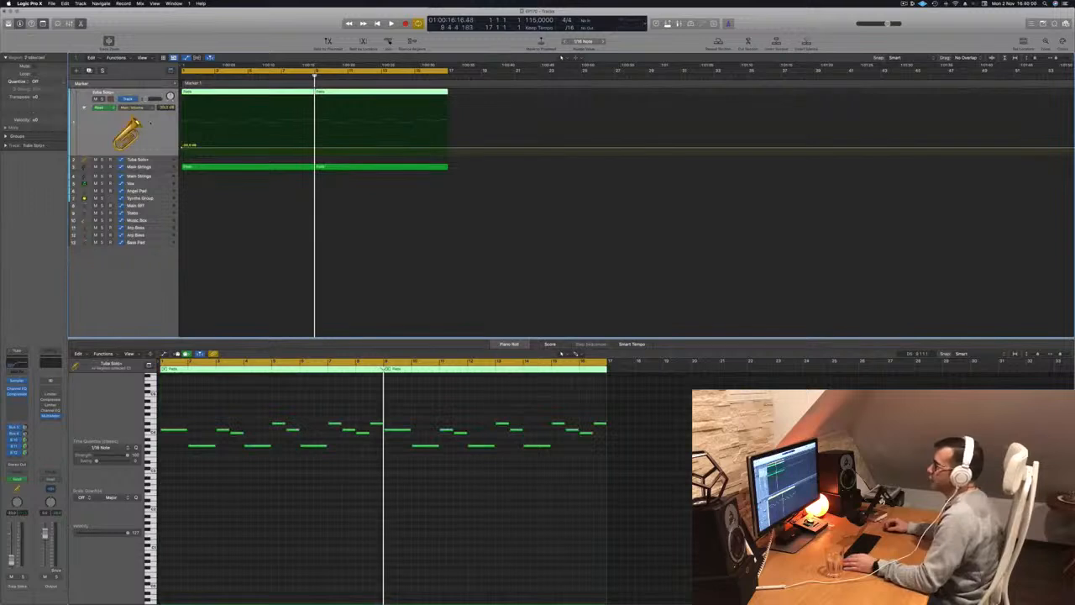
{"action": "left_click", "coordinate": [182, 151]}
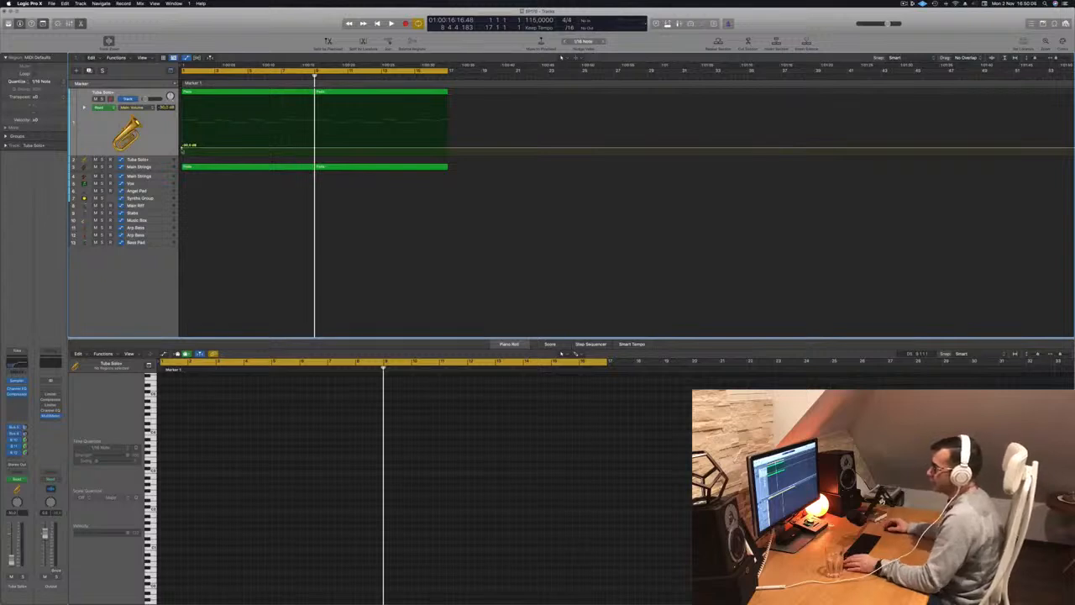
{"action": "left_click", "coordinate": [182, 150]}
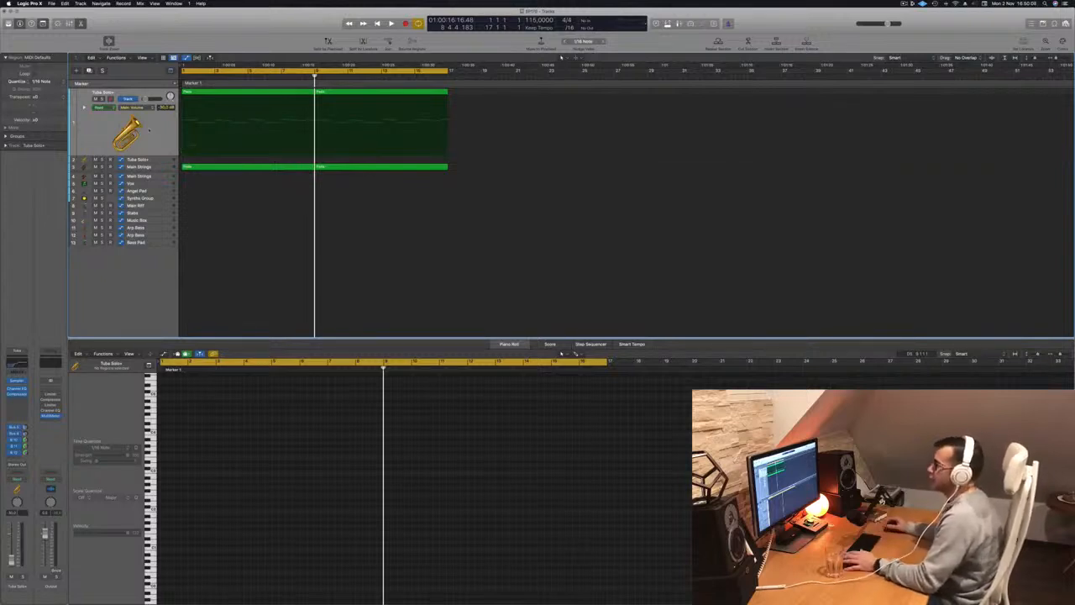
{"action": "left_click", "coordinate": [150, 130]}
{"action": "key", "text": "space"}
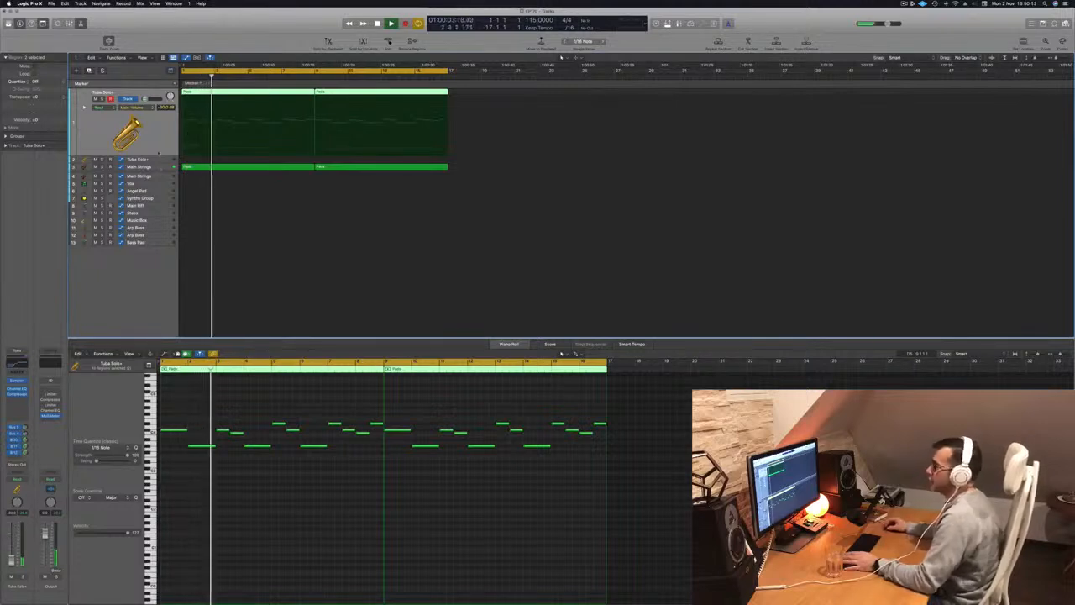
Copy both tuba regions to the second Tuba Solo+ track and transpose all their notes down one octave.
{"action": "left_click_drag", "start_coordinate": [473, 93], "coordinate": [263, 160]}
{"action": "left_click", "coordinate": [312, 506]}
{"action": "key", "text": "super+a"}
{"action": "key", "text": "alt+shift+Down"}
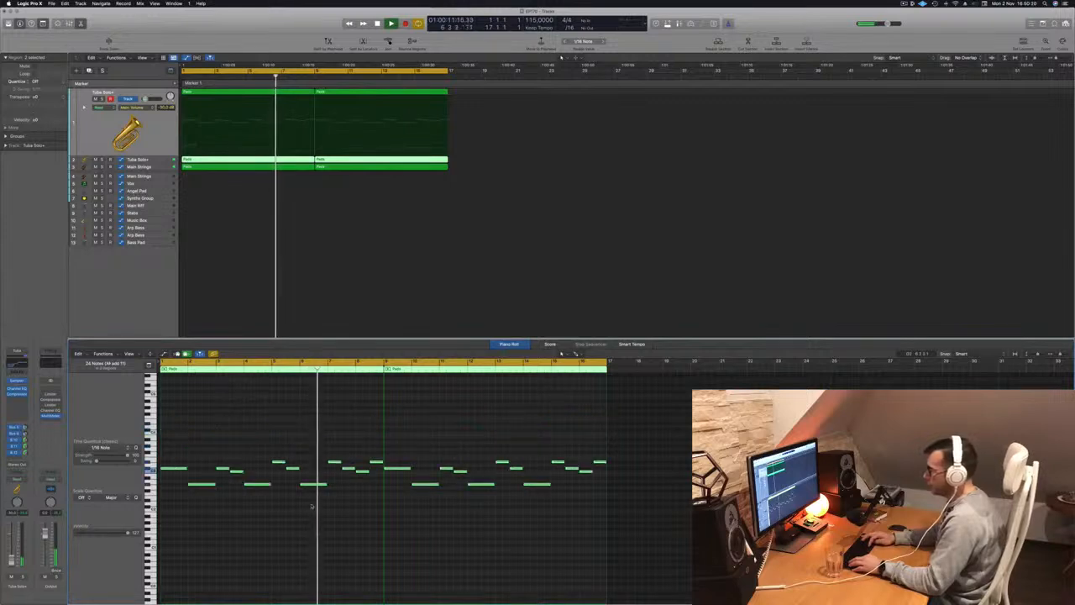
{"action": "key", "text": "Return"}
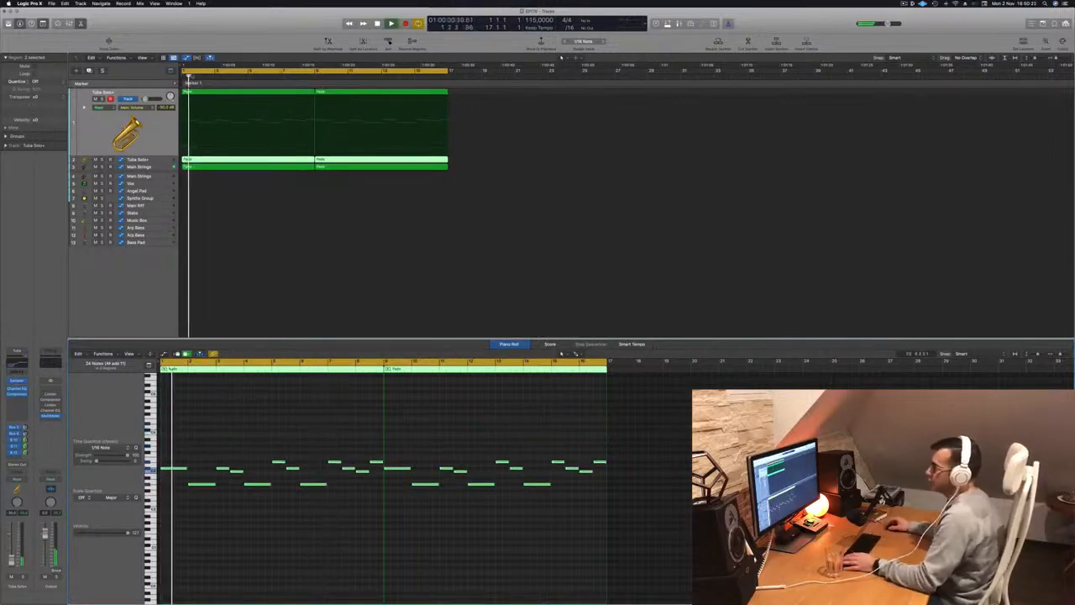
Remove the volume automation from the second Tuba Solo+ track and raise its volume while playing from the start.
{"action": "left_click", "coordinate": [157, 161]}
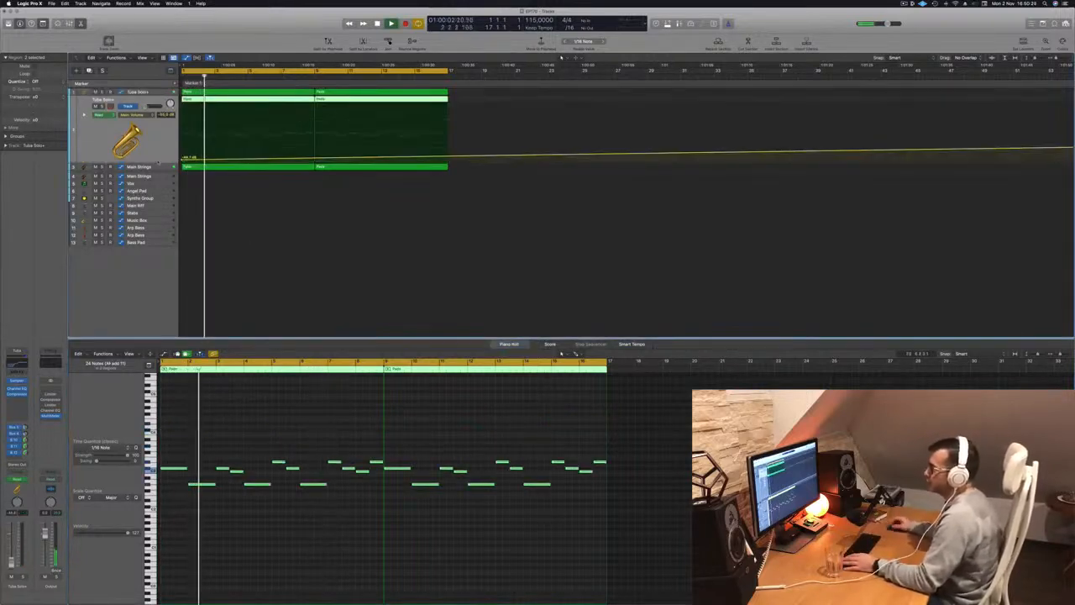
{"action": "key", "text": "Return"}
{"action": "key", "text": "a"}
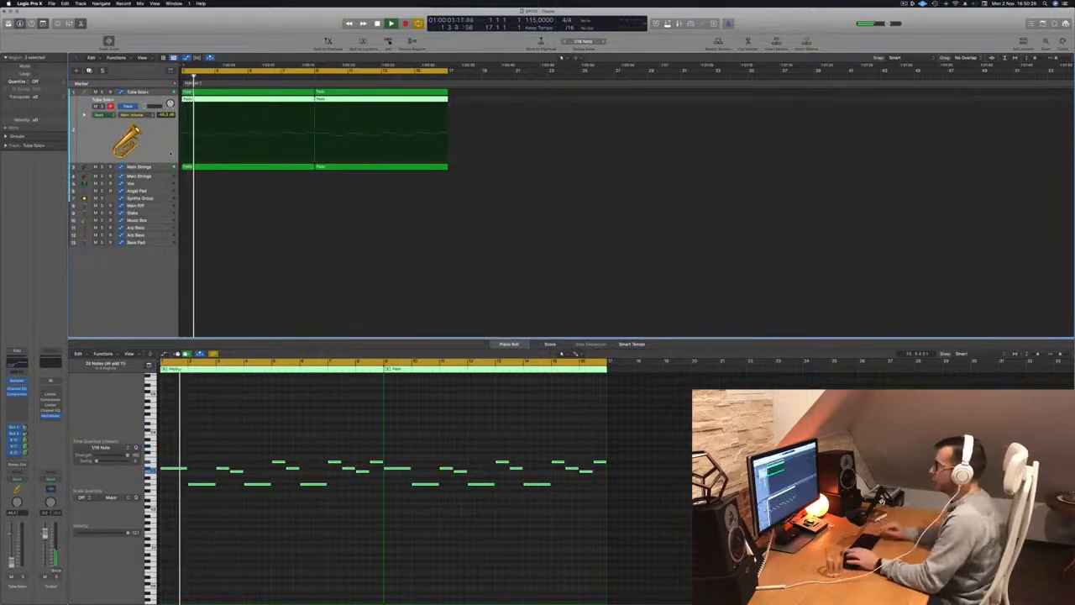
{"action": "key", "text": "Return"}
{"action": "key", "text": "Return"}
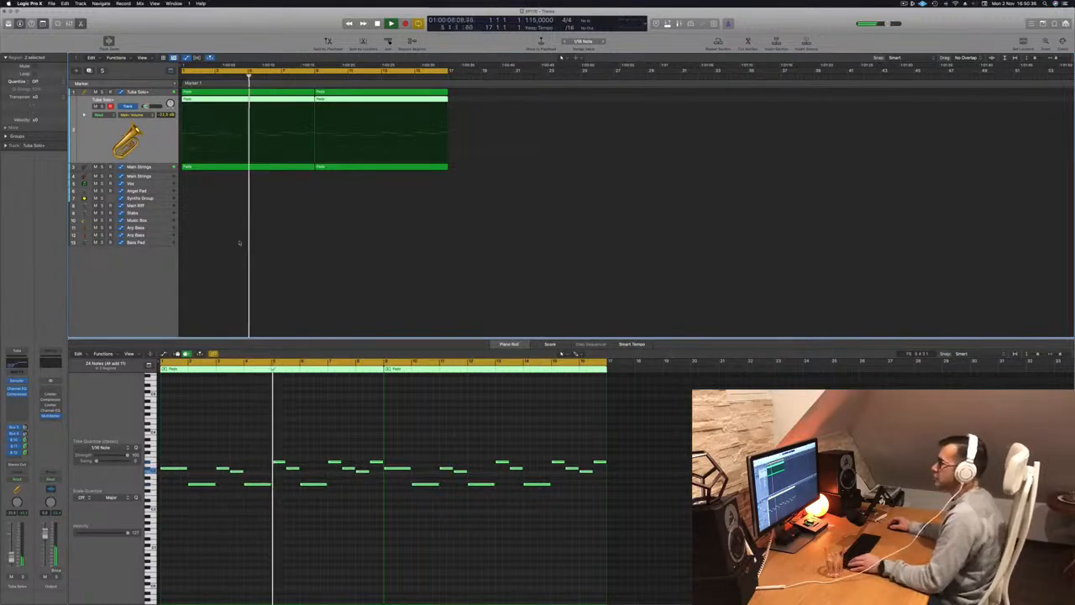
{"action": "scroll", "coordinate": [227, 235], "scroll_direction": "down", "scroll_amount": 3}
{"action": "scroll", "coordinate": [217, 222], "scroll_direction": "up", "scroll_amount": 2}
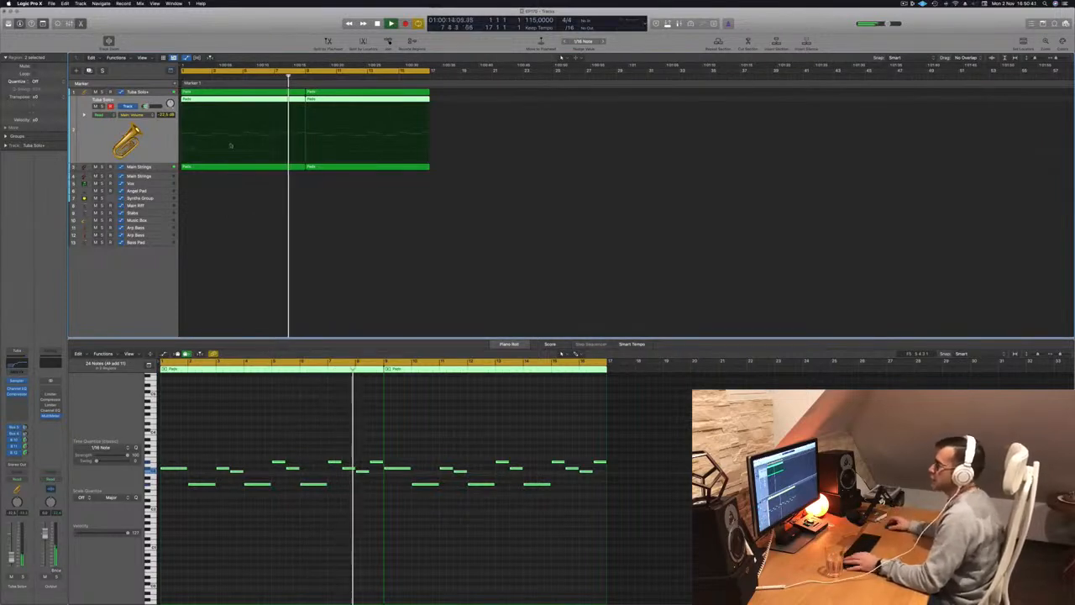
Move the first Main Strings region to the Bass Pad track and delete the notes above its lowest line.
{"action": "left_click", "coordinate": [255, 204]}
{"action": "left_click", "coordinate": [226, 166]}
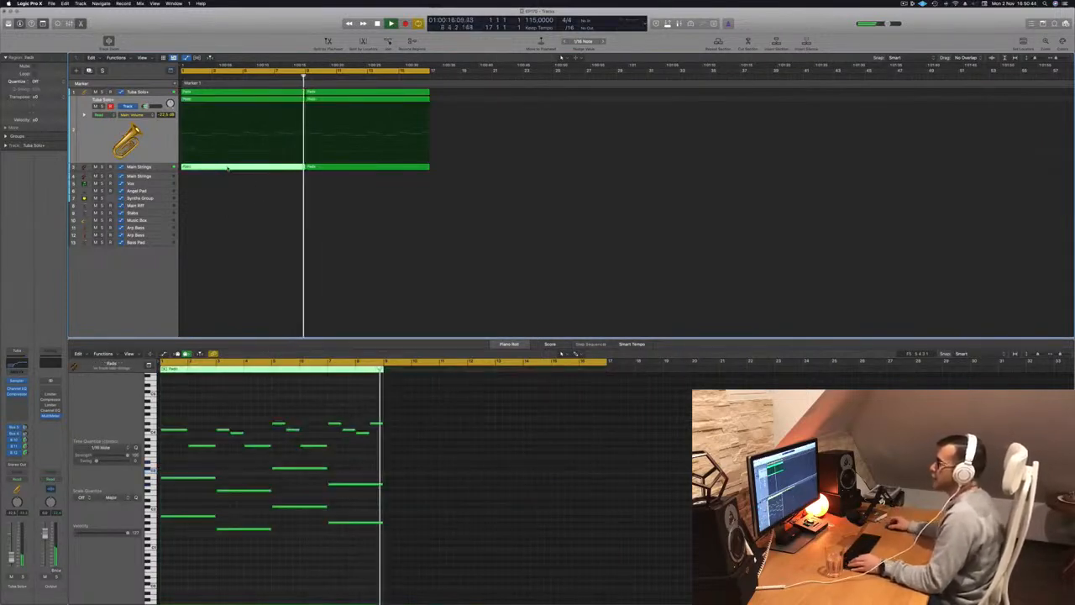
{"action": "left_click_drag", "start_coordinate": [226, 168], "coordinate": [223, 252]}
{"action": "left_click_drag", "start_coordinate": [179, 410], "coordinate": [363, 494]}
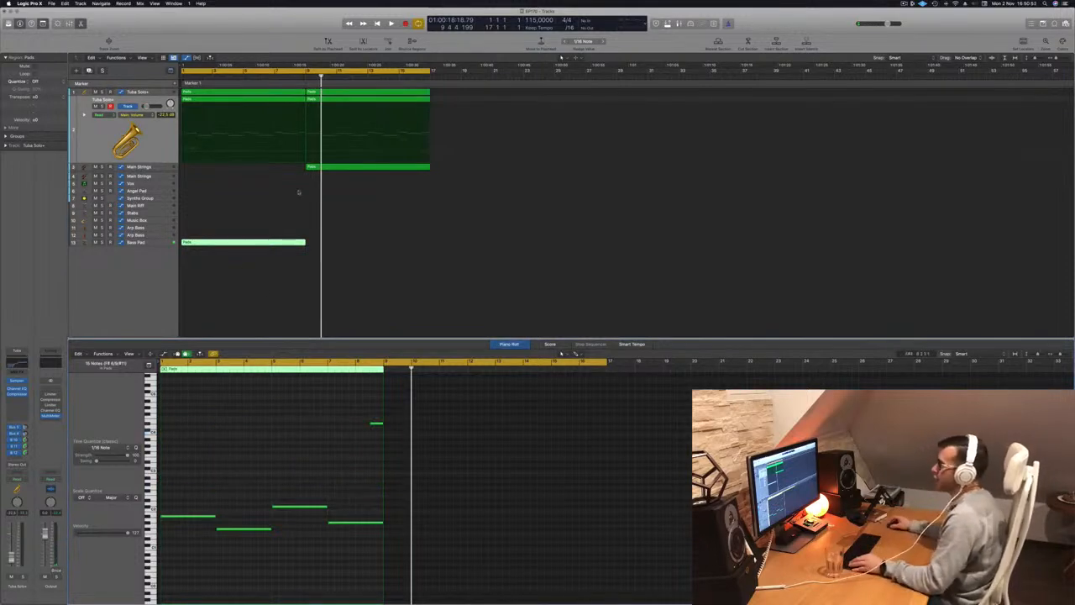
Copy the remaining Main Strings region back to bar 1 and duplicate the Bass Pad region at bar 9.
{"action": "left_click_drag", "start_coordinate": [340, 167], "coordinate": [217, 173]}
{"action": "left_click", "coordinate": [239, 243]}
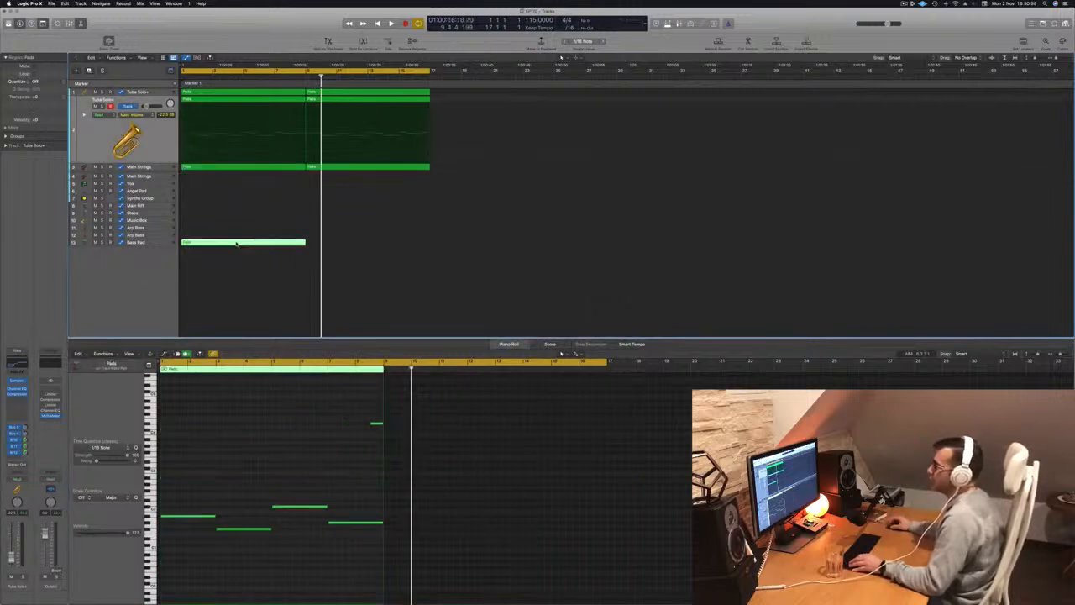
{"action": "left_click_drag", "start_coordinate": [271, 245], "coordinate": [359, 248]}
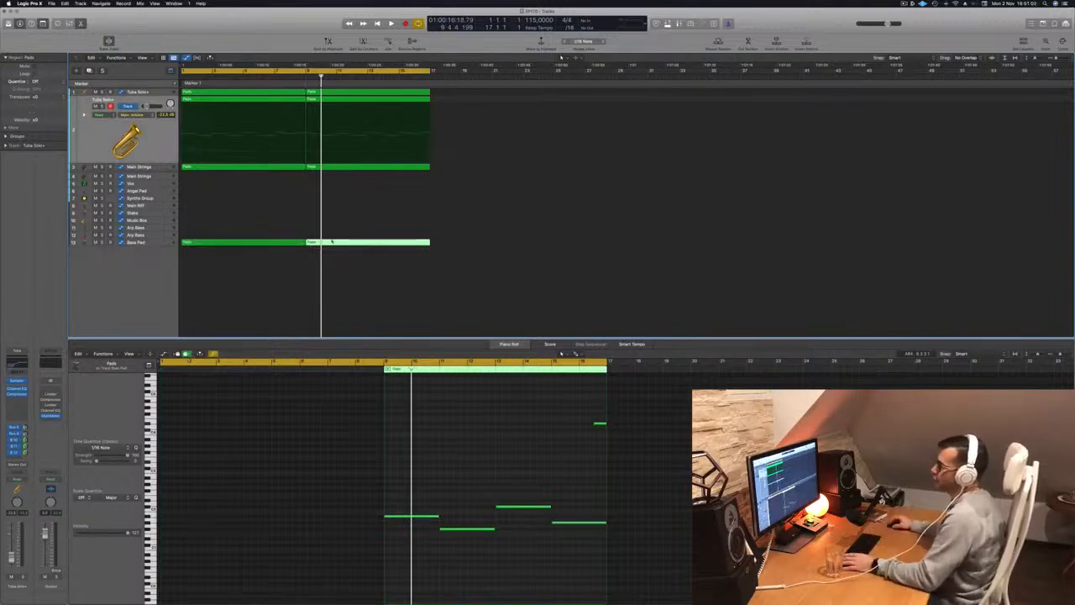
Select the Bass Pad track and delete its high-cut frequency automation.
{"action": "left_click", "coordinate": [158, 243]}
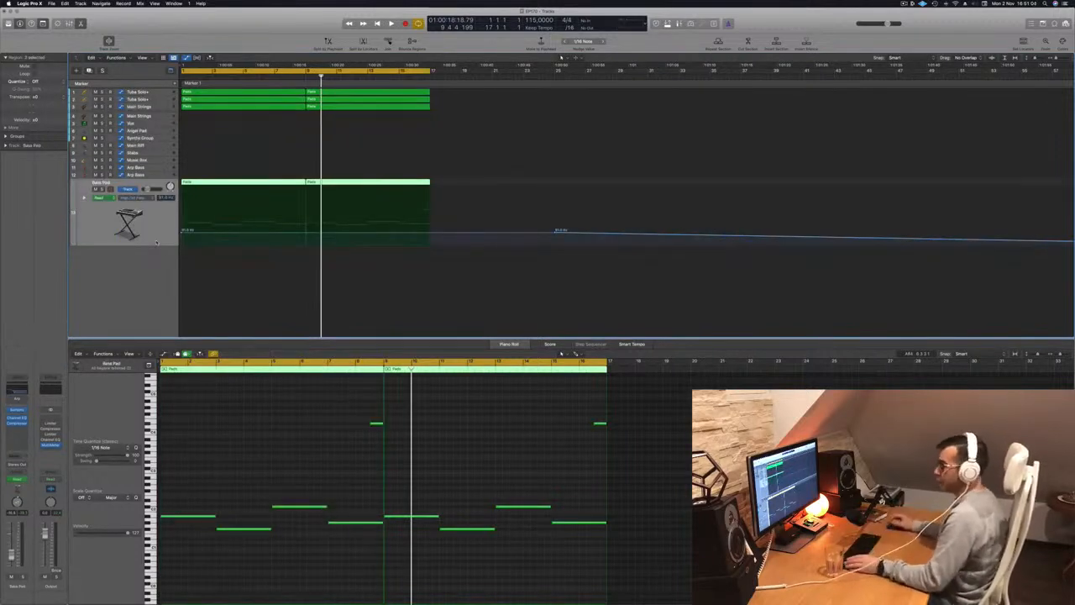
{"action": "key", "text": "ctrl+super+BackSpace"}
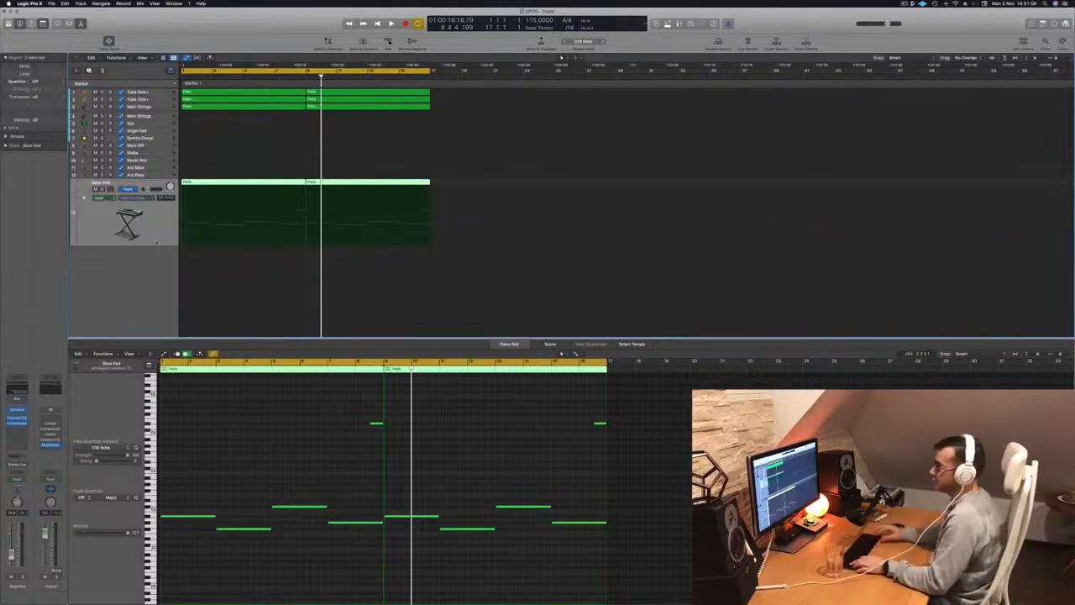
{"action": "left_click", "coordinate": [144, 199]}
{"action": "left_click", "coordinate": [98, 231]}
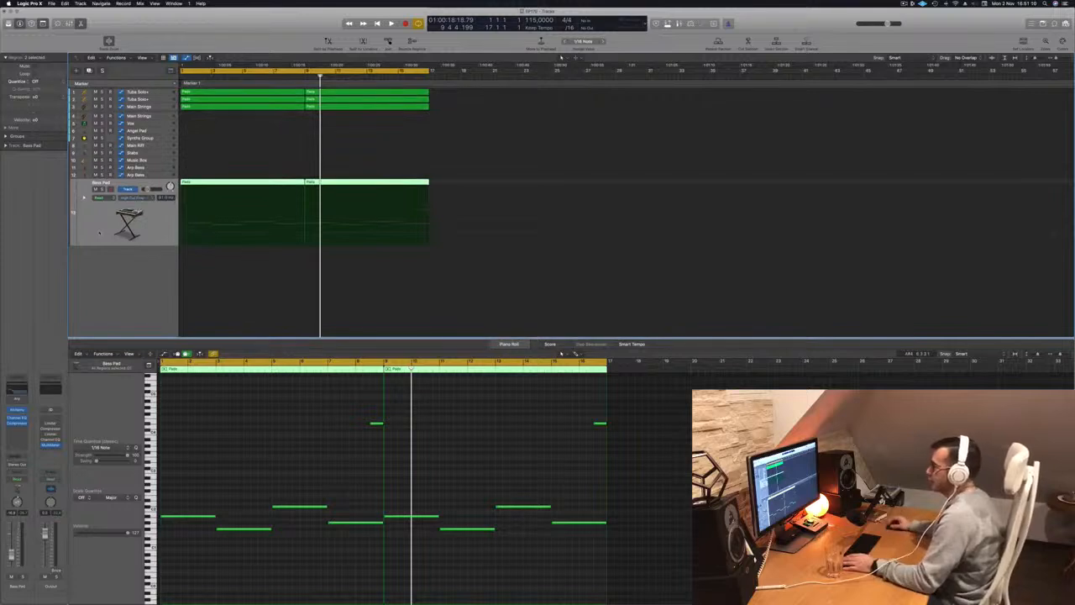
Delete the two stray high notes at the ends of the Bass Pad regions and play the arrangement from the start.
{"action": "left_click_drag", "start_coordinate": [324, 401], "coordinate": [690, 467]}
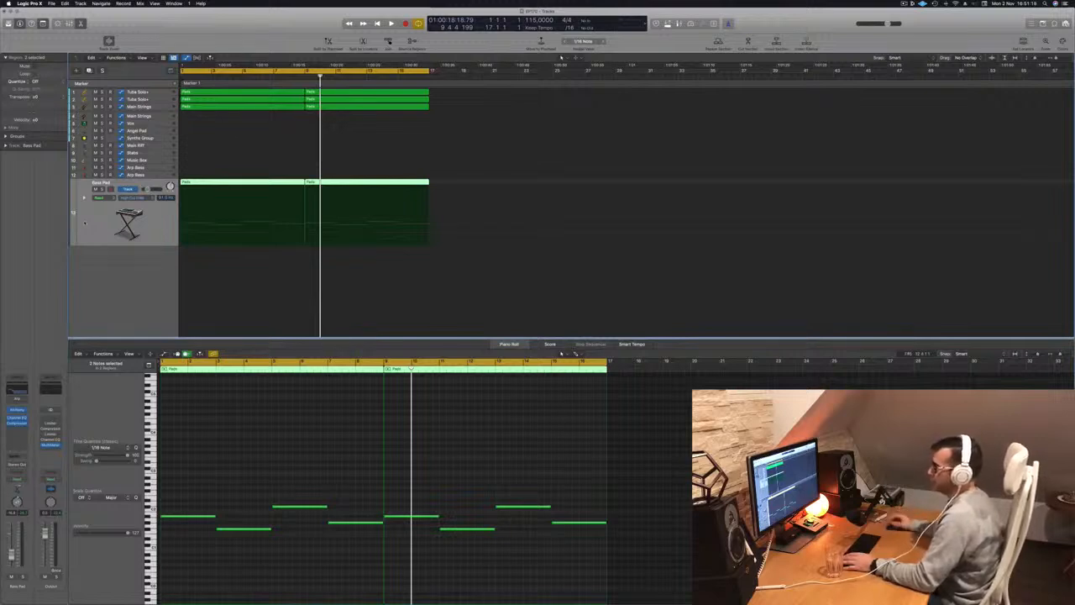
{"action": "key", "text": "space"}
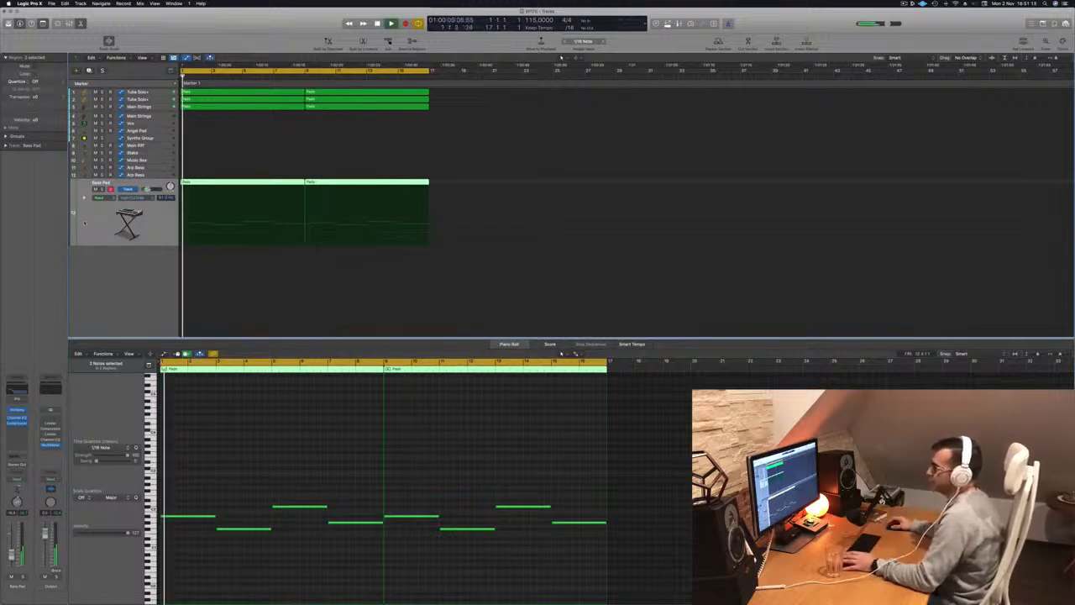
{"action": "scroll", "coordinate": [183, 290], "scroll_direction": "left", "scroll_amount": 3}
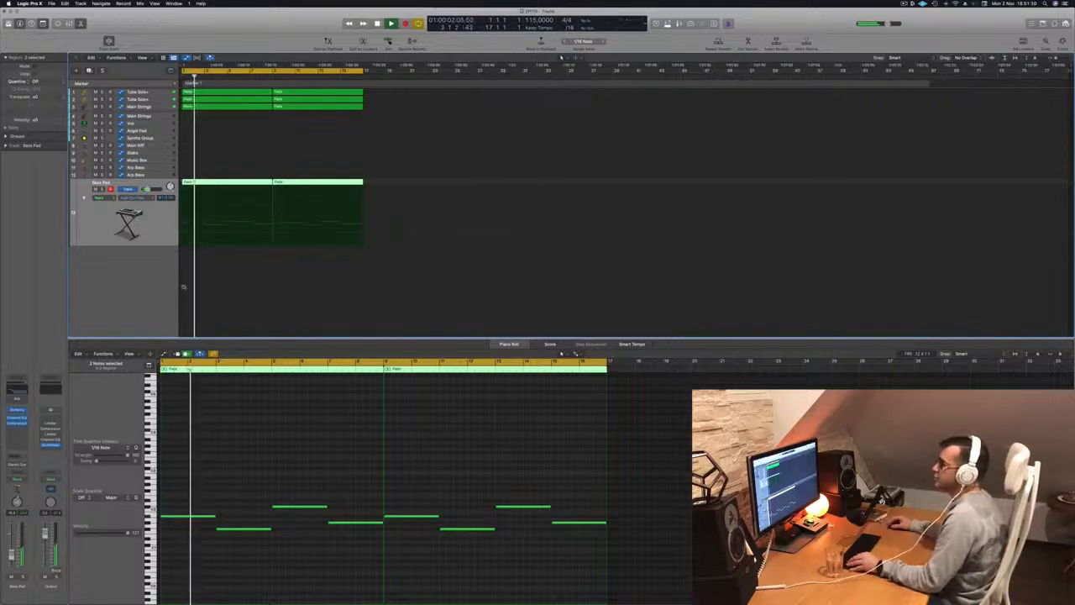
{"action": "scroll", "coordinate": [299, 195], "scroll_direction": "down", "scroll_amount": 2}
{"action": "key", "text": "super+Down"}
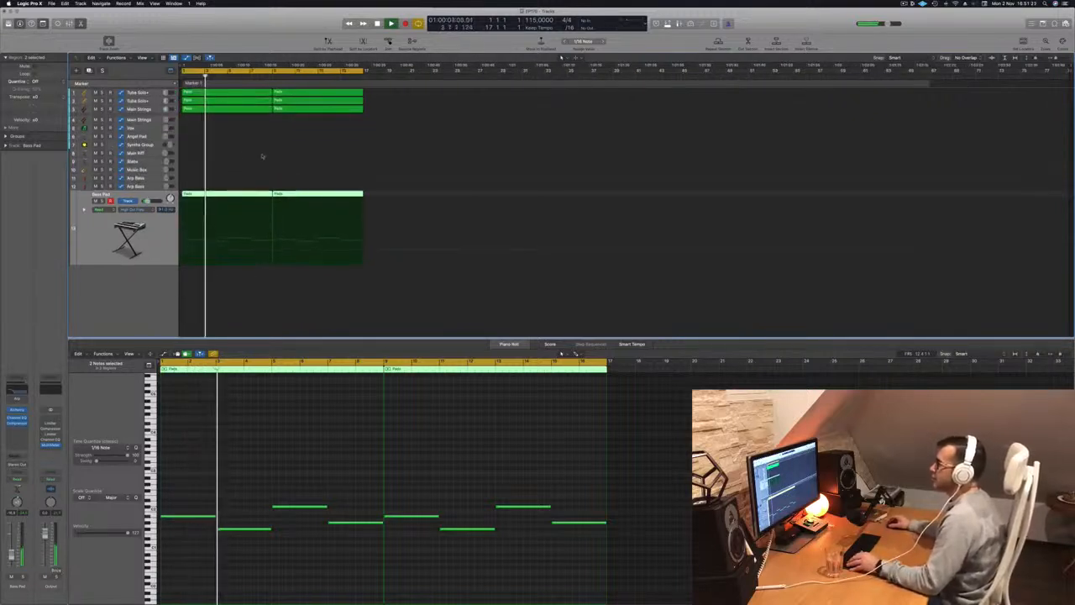
{"action": "key", "text": "super+Right"}
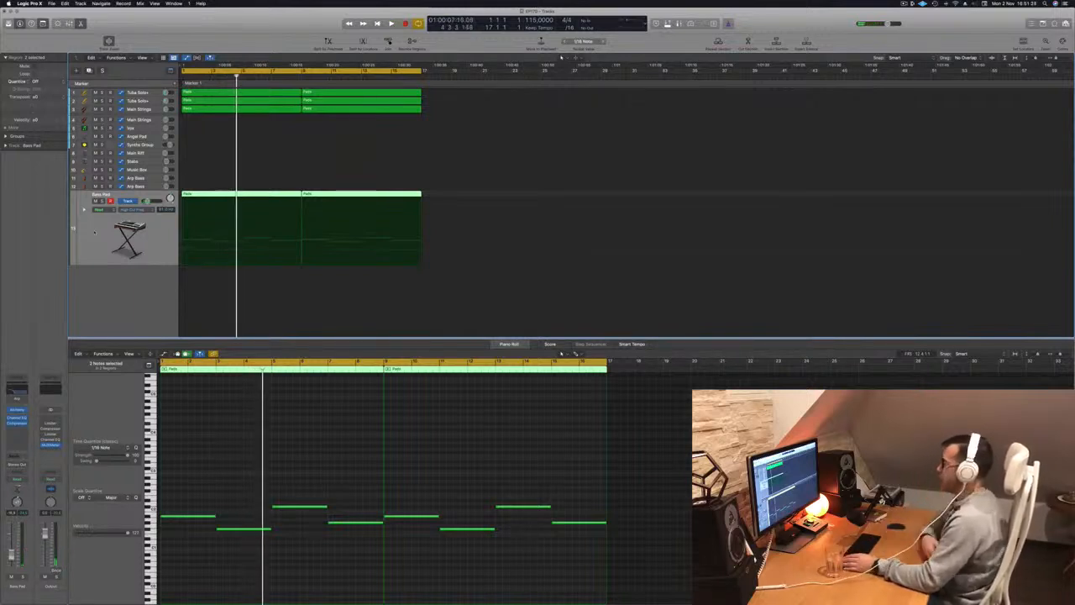
{"action": "key", "text": "Return"}
{"action": "key", "text": "space"}
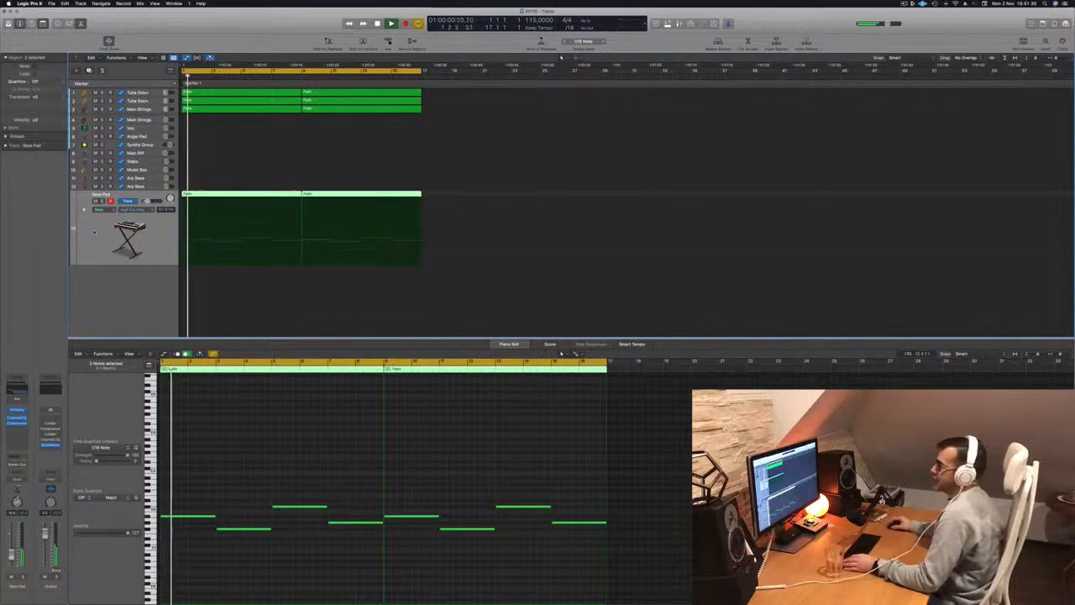
Copy the first Main Strings region at bar 1 down to the second Main Strings track.
{"action": "key", "text": "super+Down"}
{"action": "key", "text": "super+Down"}
{"action": "key", "text": "super+Down"}
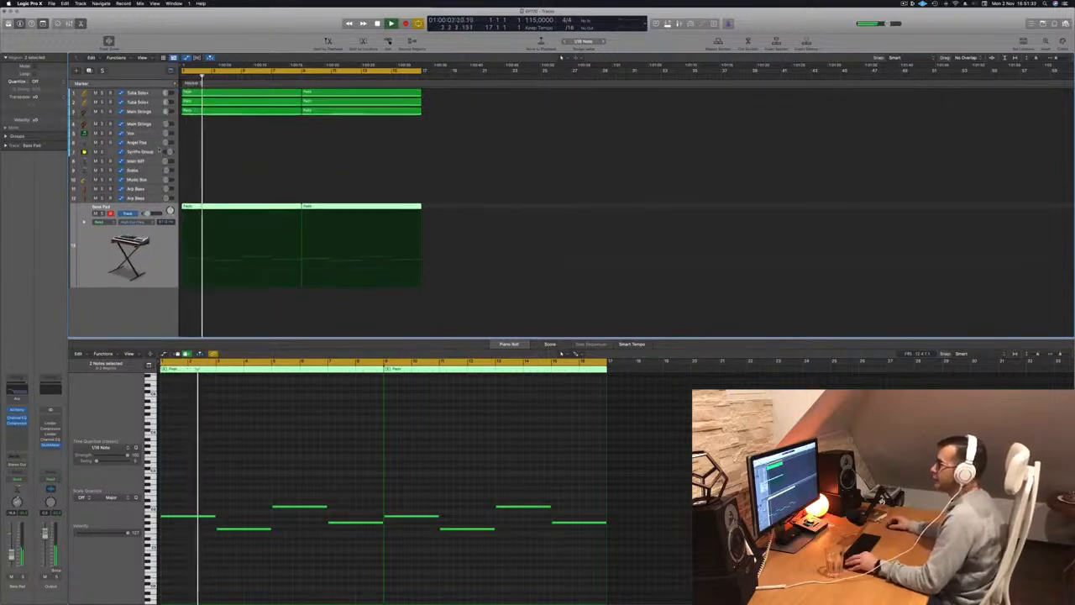
{"action": "scroll", "coordinate": [202, 156], "scroll_direction": "up", "scroll_amount": 4}
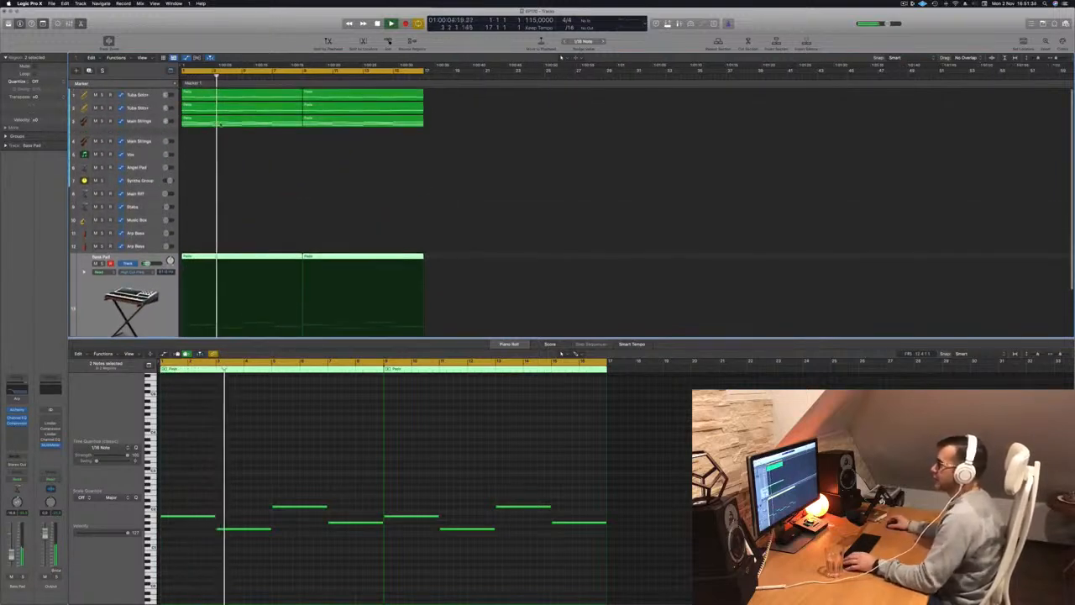
{"action": "left_click", "coordinate": [223, 123]}
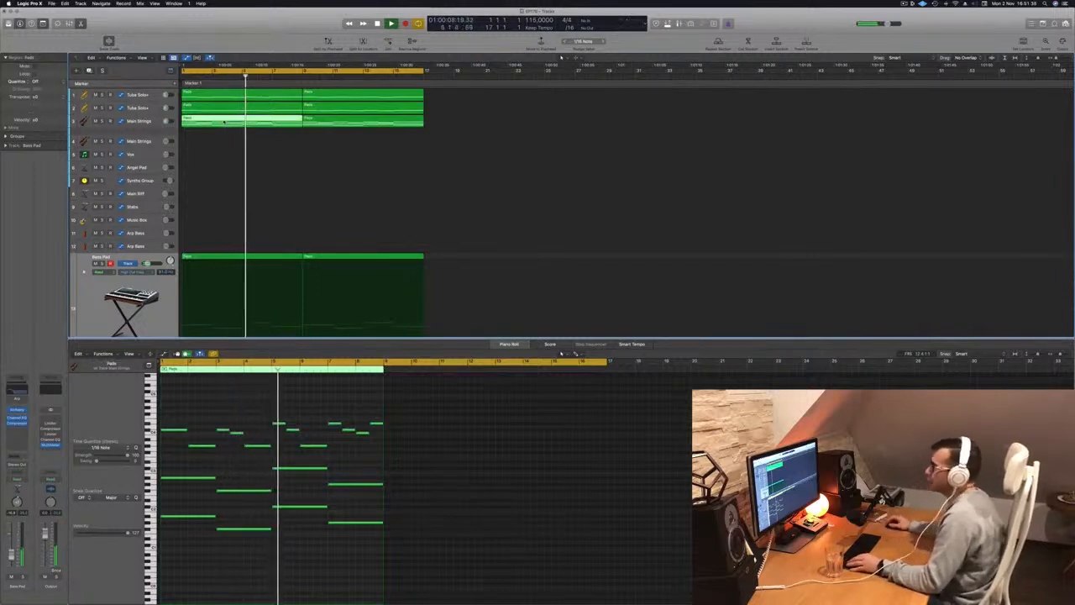
{"action": "left_click_drag", "start_coordinate": [223, 122], "coordinate": [221, 144]}
Delete the upper melody notes from the copied strings region and transpose the two remaining lines up one octave.
{"action": "left_click_drag", "start_coordinate": [179, 410], "coordinate": [376, 454]}
{"action": "key", "text": "BackSpace"}
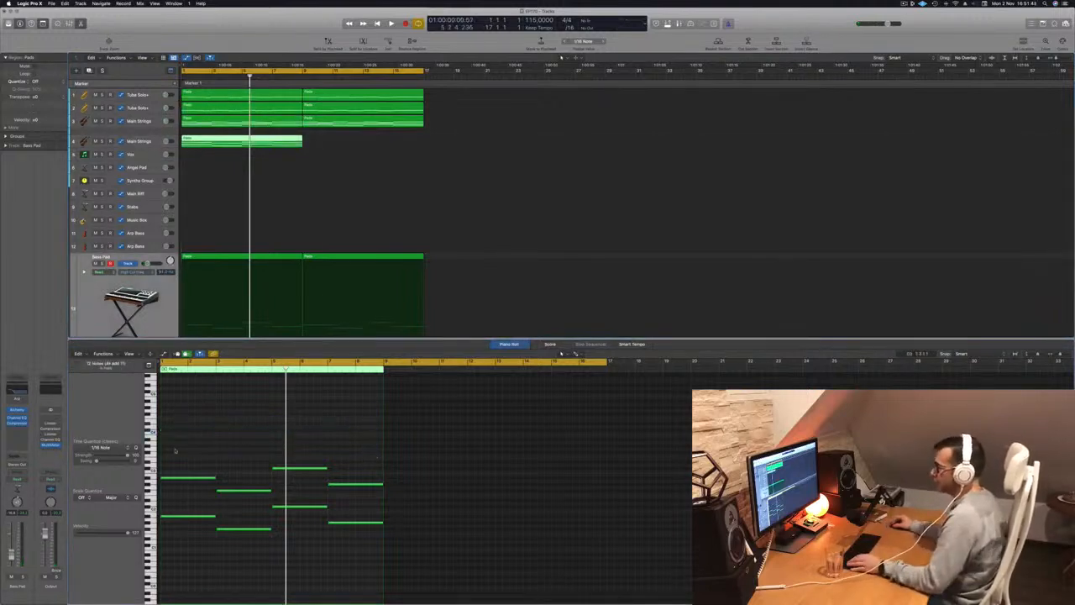
{"action": "left_click_drag", "start_coordinate": [210, 487], "coordinate": [394, 563]}
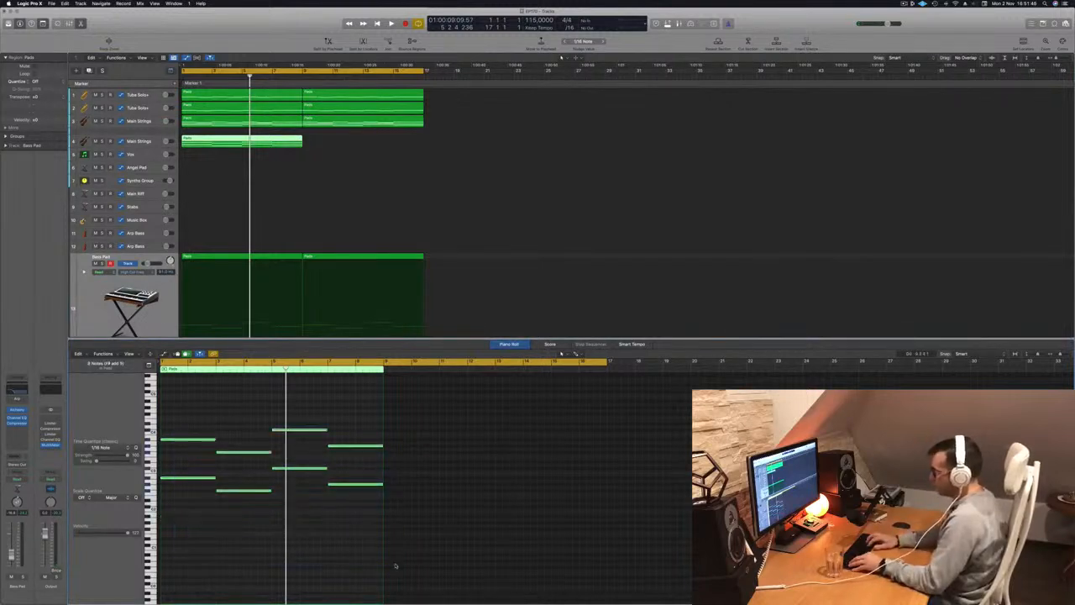
Select the second Main Strings track, delete its high-cut frequency automation and play from the start.
{"action": "left_click", "coordinate": [141, 137]}
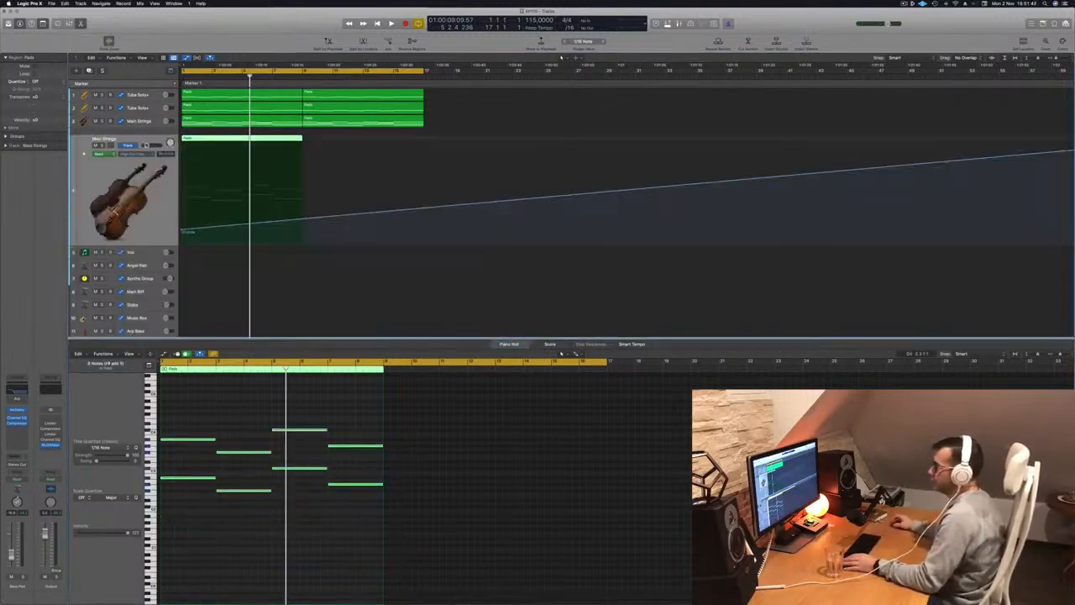
{"action": "key", "text": "a"}
{"action": "key", "text": "space"}
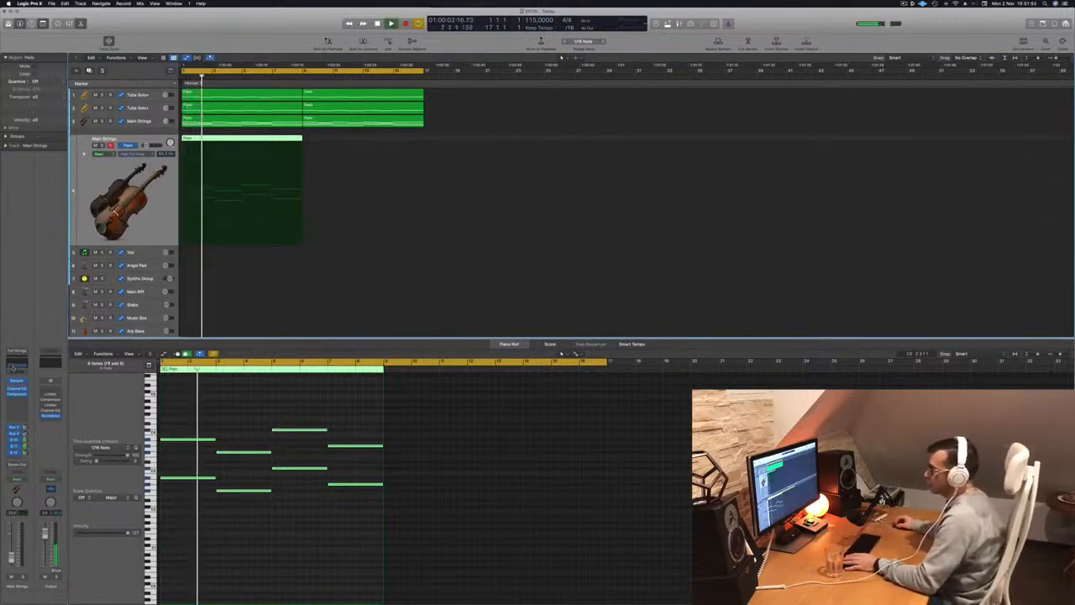
Raise the low cut in the second Main Strings track's Channel EQ to 640 Hz while listening to it.
{"action": "left_click", "coordinate": [17, 388]}
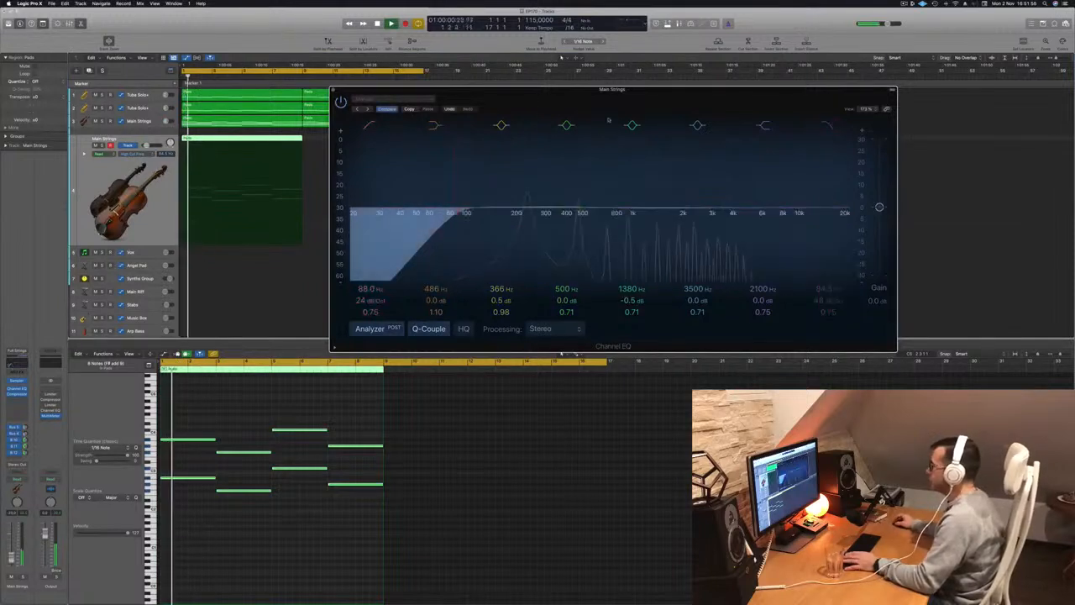
{"action": "left_click_drag", "start_coordinate": [567, 98], "coordinate": [644, 98]}
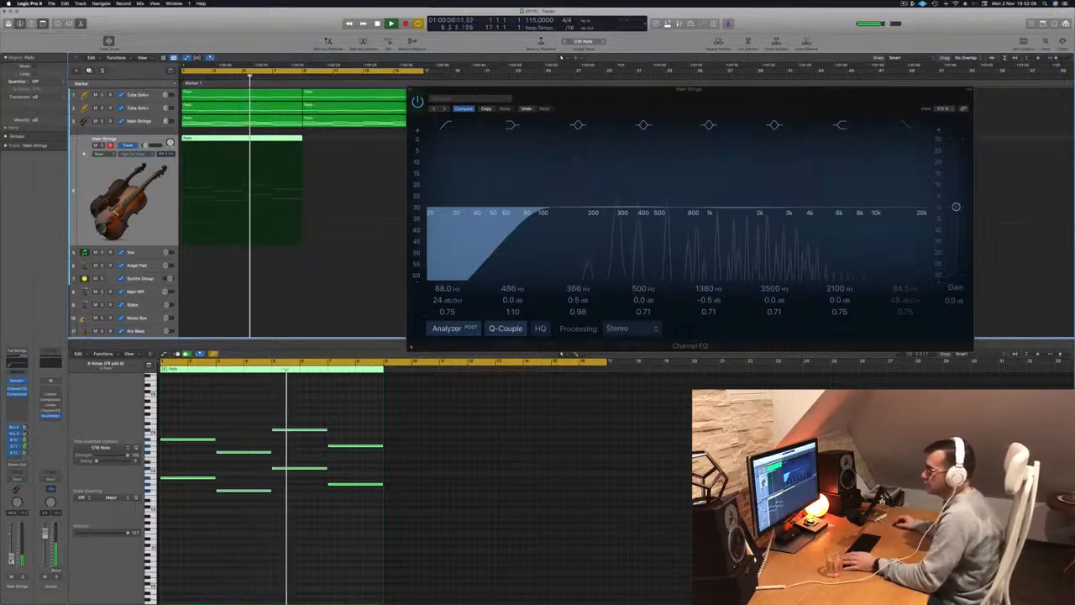
{"action": "key", "text": "ctrl+s"}
{"action": "key", "text": "ctrl+s"}
{"action": "left_click_drag", "start_coordinate": [528, 210], "coordinate": [679, 213]}
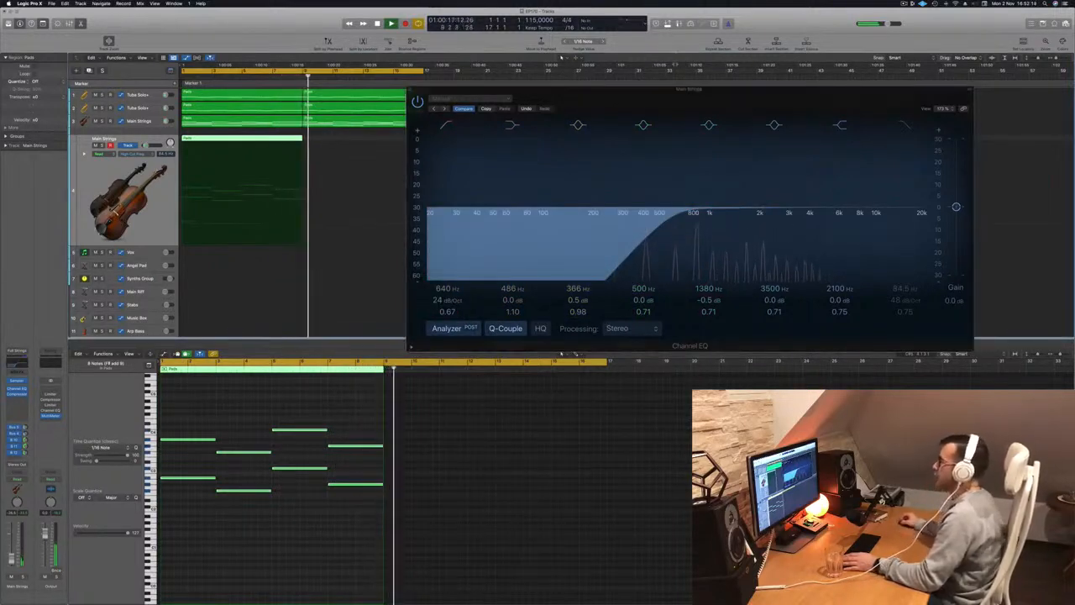
Duplicate the second Main Strings track's region at bar 9 and compare the mix with that track muted and unmuted.
{"action": "left_click_drag", "start_coordinate": [630, 98], "coordinate": [540, 258]}
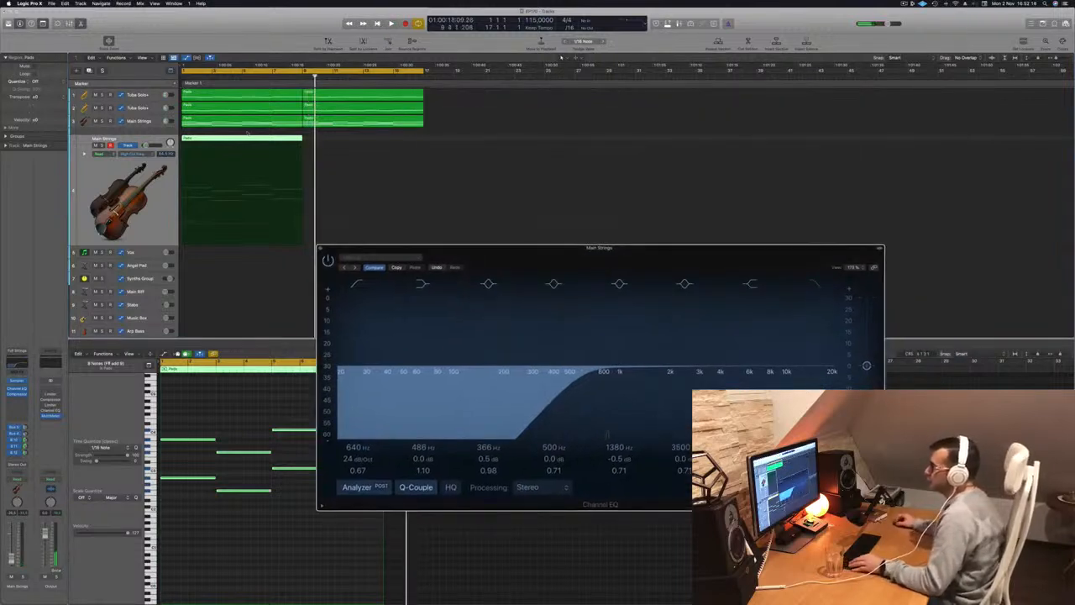
{"action": "left_click_drag", "start_coordinate": [238, 141], "coordinate": [361, 147]}
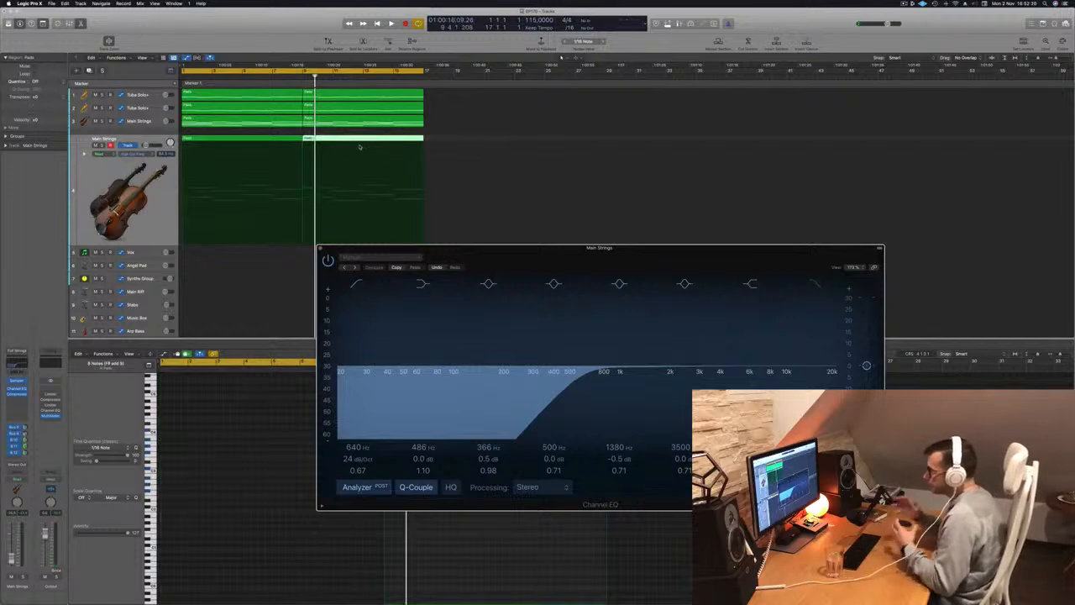
{"action": "key", "text": "space"}
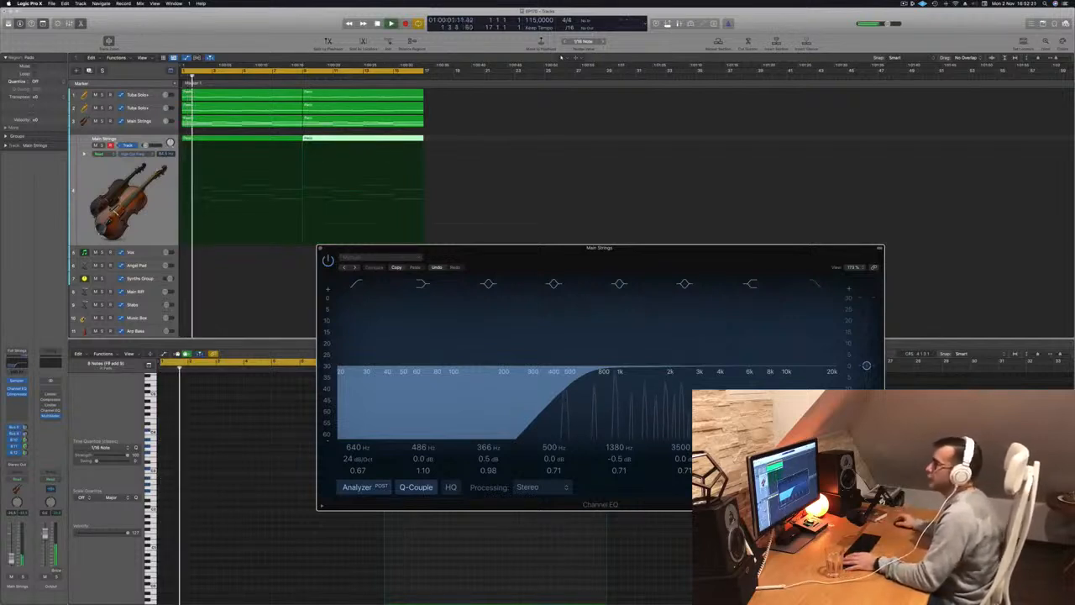
{"action": "left_click", "coordinate": [96, 145]}
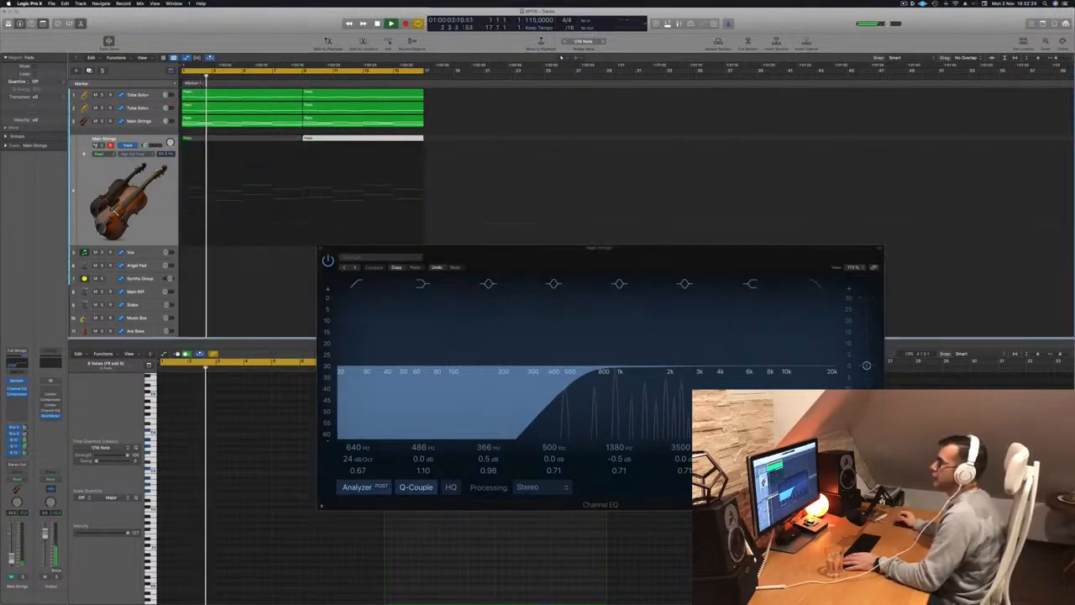
{"action": "left_click", "coordinate": [96, 145]}
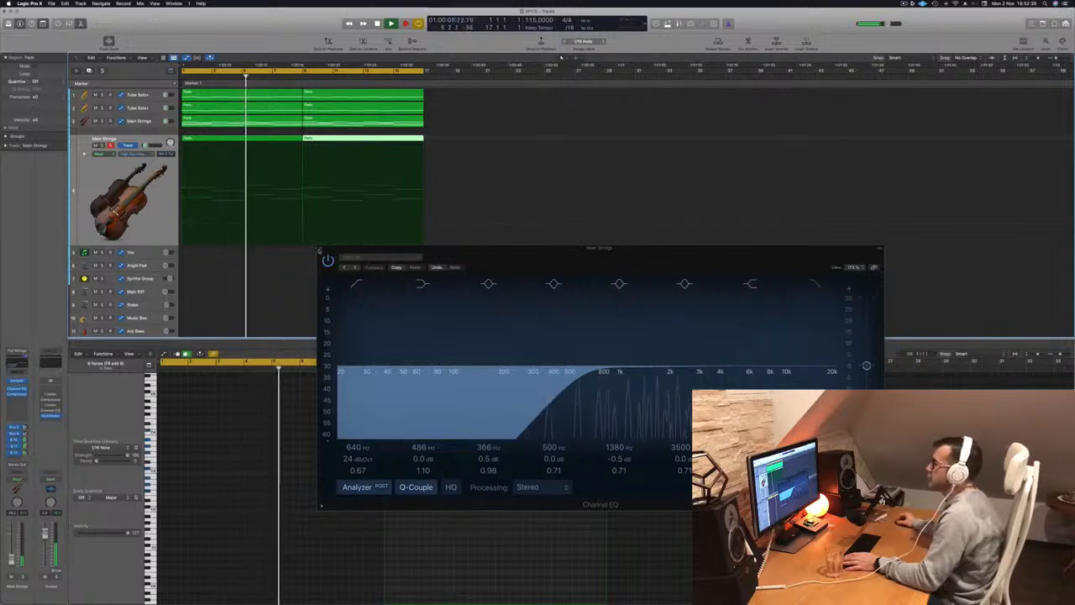
{"action": "left_click", "coordinate": [320, 249]}
Copy the first region of the second Main Strings track to the upper Arp Bass track and duplicate it at bar 9.
{"action": "scroll", "coordinate": [231, 246], "scroll_direction": "down", "scroll_amount": 2}
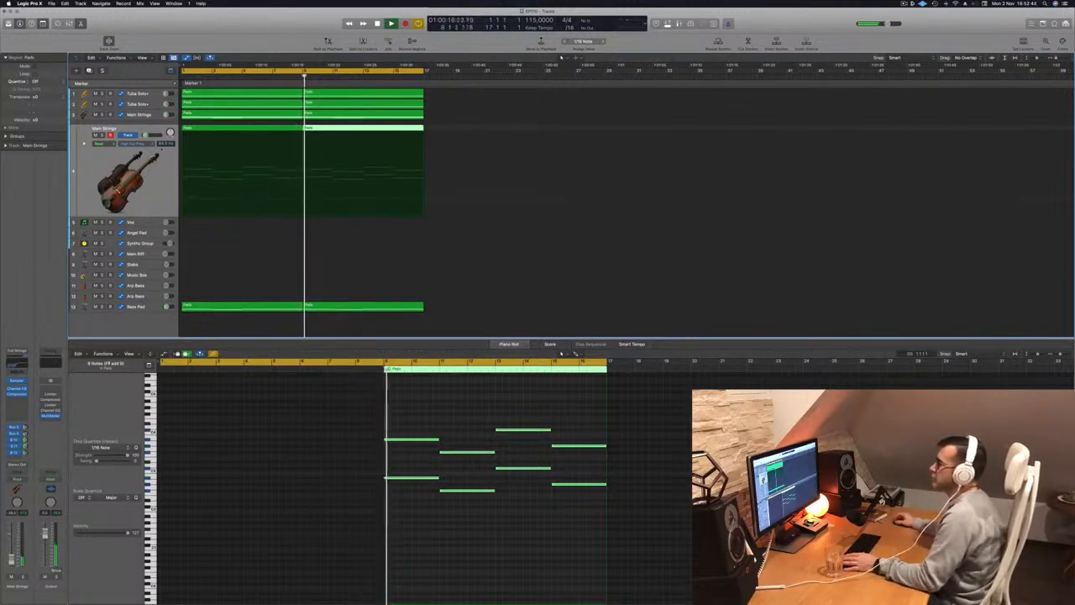
{"action": "key", "text": "Down"}
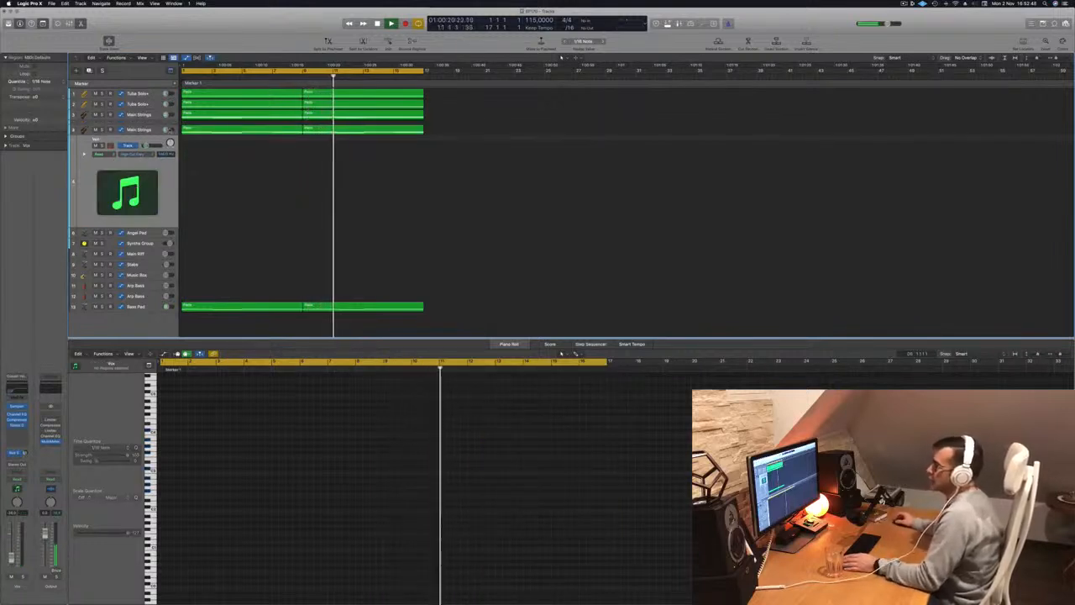
{"action": "left_click", "coordinate": [236, 129]}
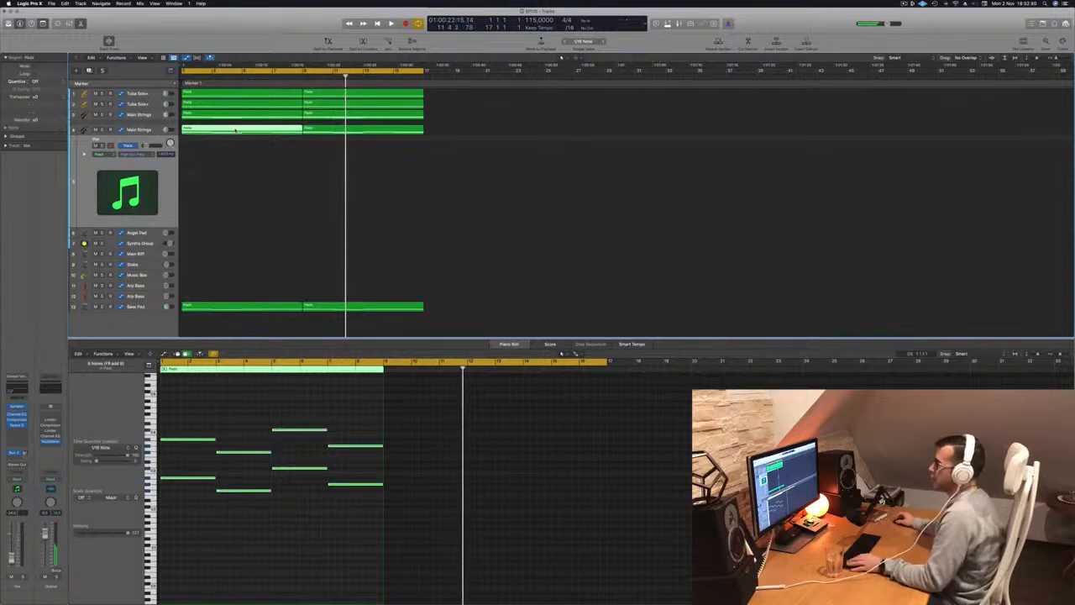
{"action": "left_click_drag", "start_coordinate": [237, 130], "coordinate": [225, 290]}
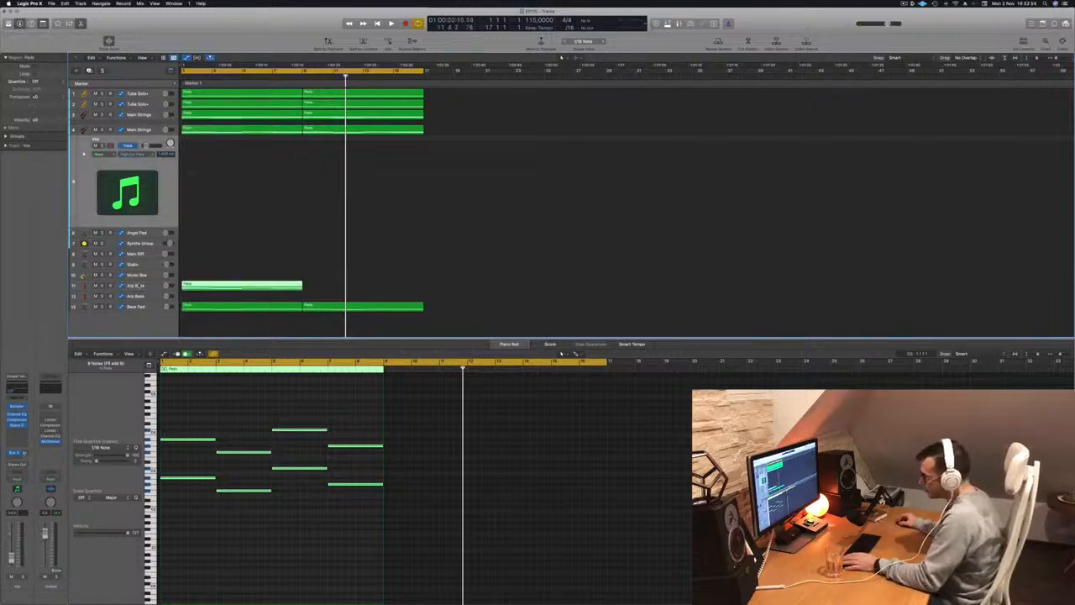
{"action": "left_click_drag", "start_coordinate": [255, 204], "coordinate": [370, 215]}
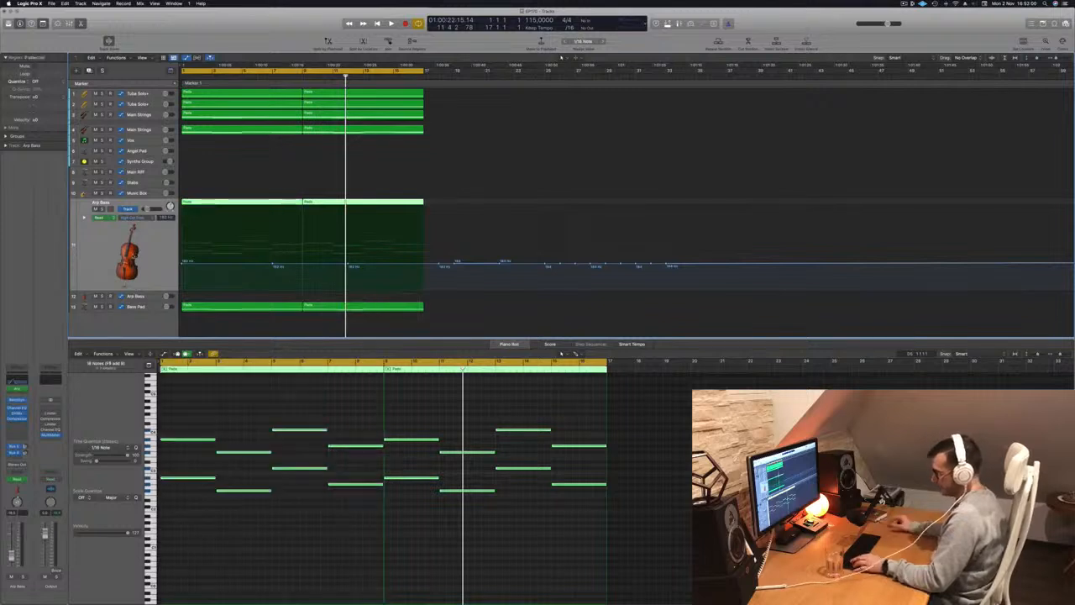
Delete the high-cut frequency automation on the upper Arp Bass track and play from the start.
{"action": "key", "text": "ctrl+super+BackSpace"}
{"action": "key", "text": "Return"}
{"action": "key", "text": "space"}
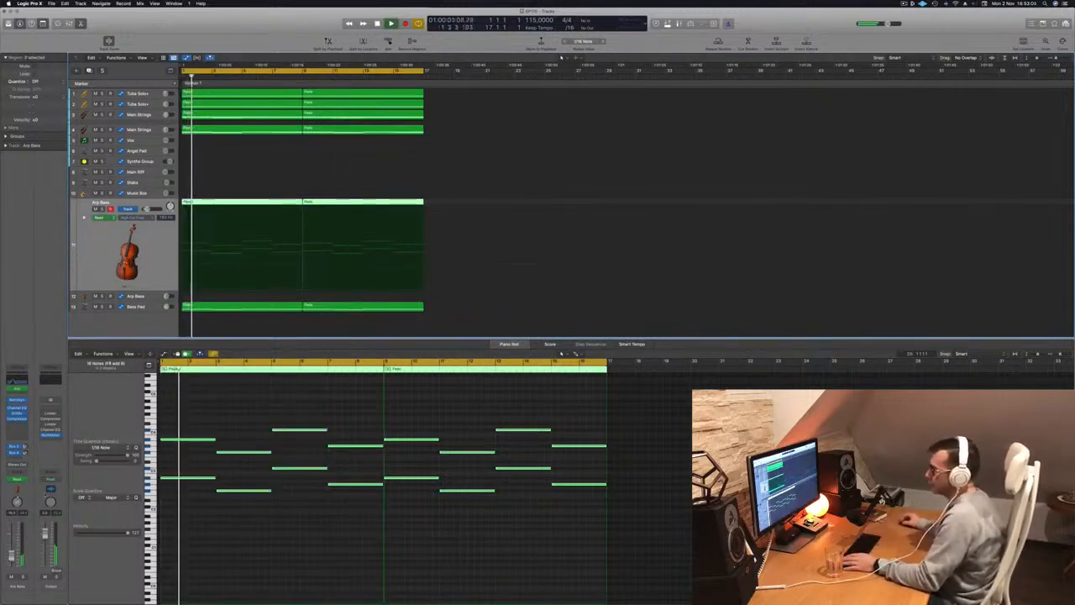
Display the Arpeggiator rate automation on the upper Arp Bass track and delete it.
{"action": "left_click", "coordinate": [149, 216]}
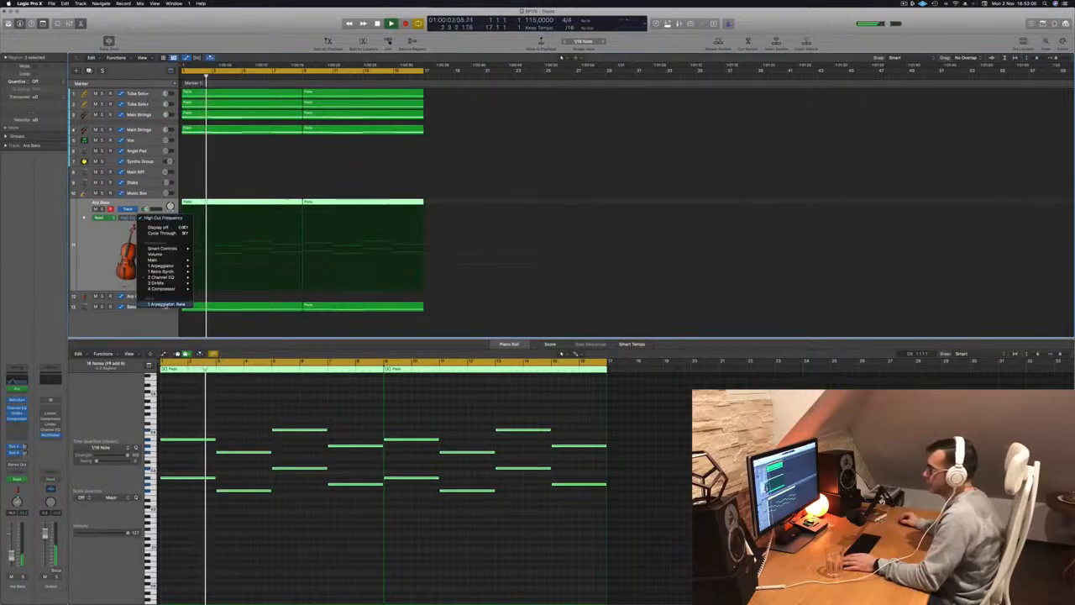
{"action": "left_click", "coordinate": [166, 304]}
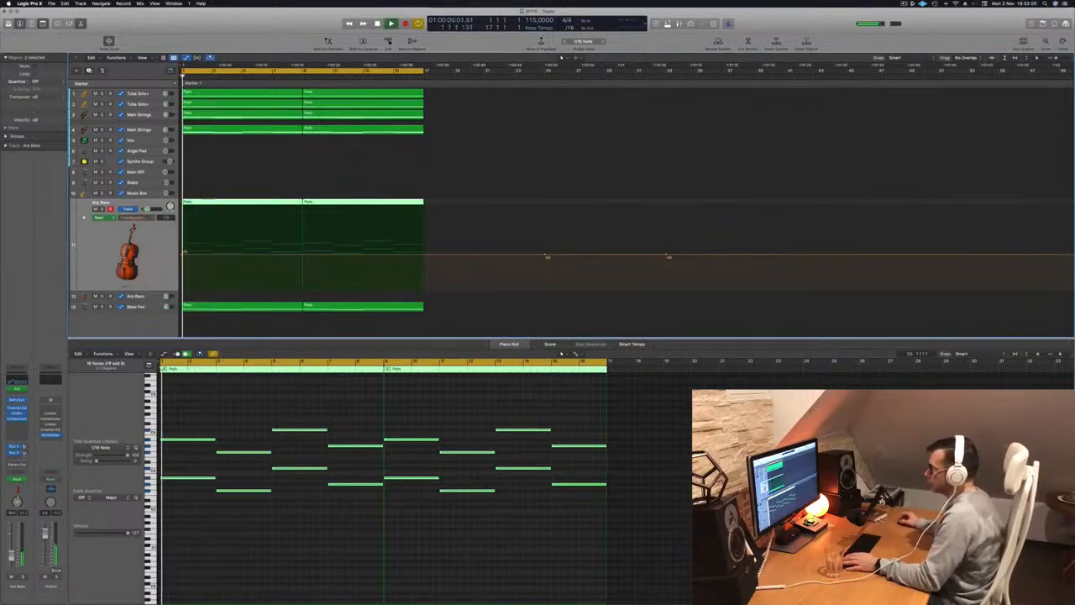
{"action": "key", "text": "ctrl+super+BackSpace"}
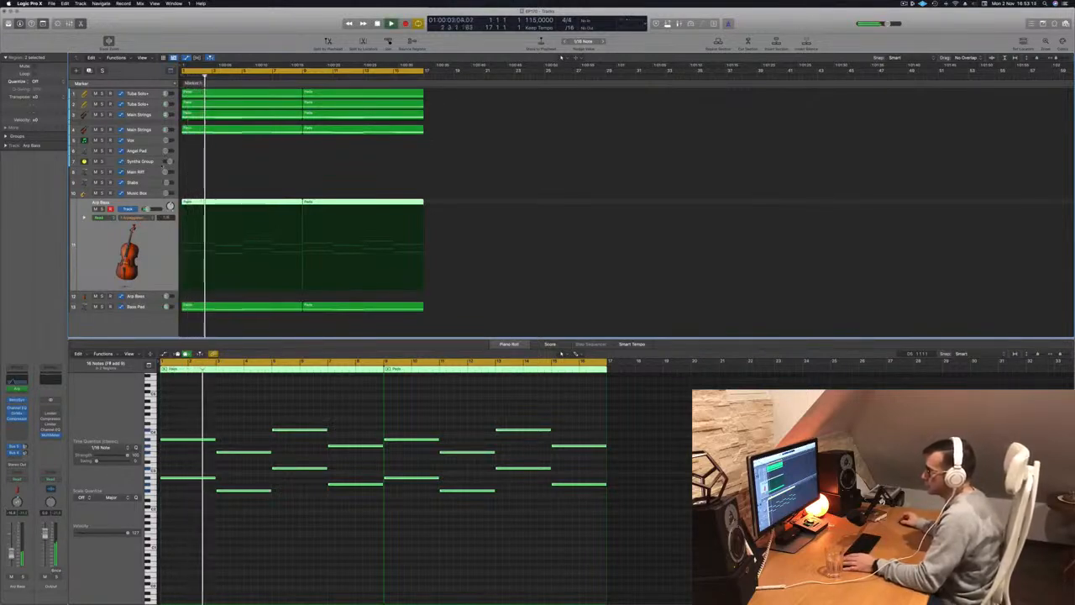
{"action": "left_click", "coordinate": [148, 218]}
{"action": "left_click", "coordinate": [148, 218]}
Adjust the high cut in the Arp Bass track's Channel EQ to 180 Hz during playback.
{"action": "left_click", "coordinate": [18, 380]}
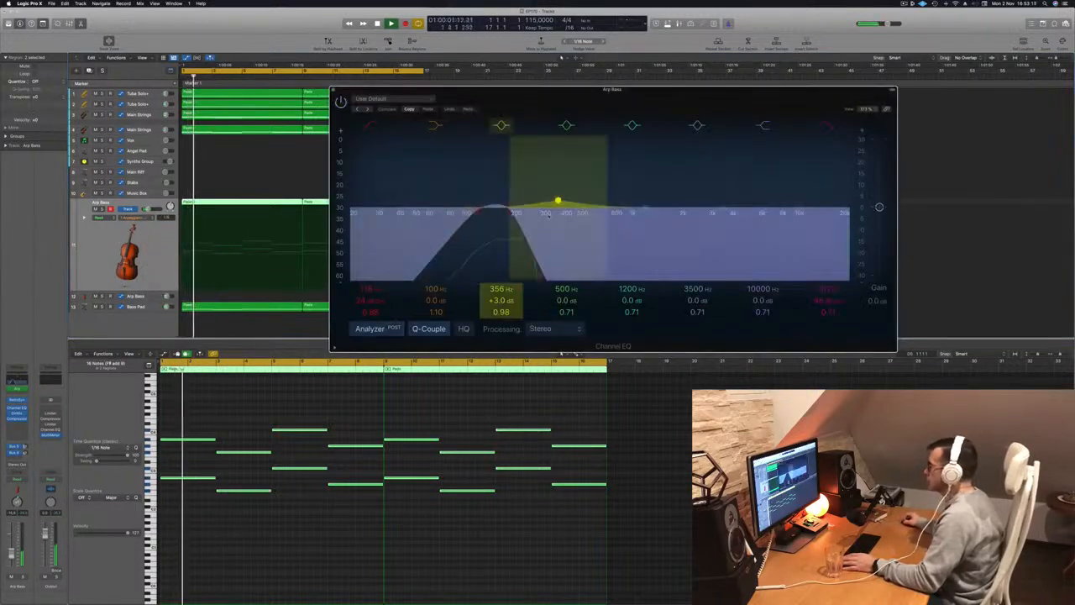
{"action": "mouse_move", "coordinate": [509, 213]}
{"action": "left_mouse_down"}
{"action": "mouse_move", "coordinate": [556, 213]}
{"action": "mouse_move", "coordinate": [494, 214]}
{"action": "left_mouse_up"}
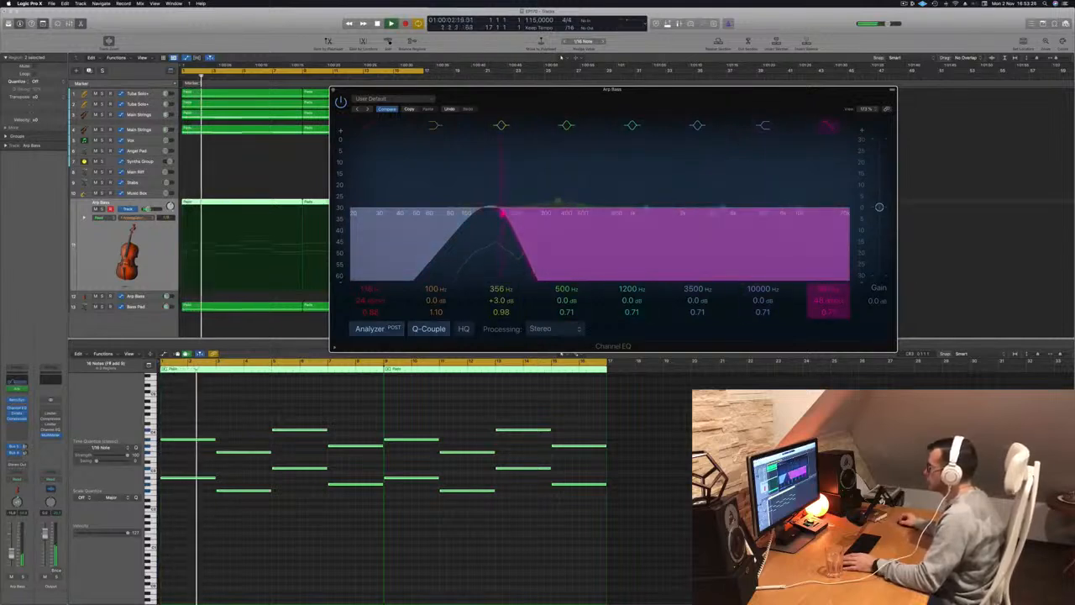
{"action": "left_click_drag", "start_coordinate": [511, 213], "coordinate": [509, 213]}
{"action": "key", "text": "Return"}
{"action": "left_click", "coordinate": [17, 414]}
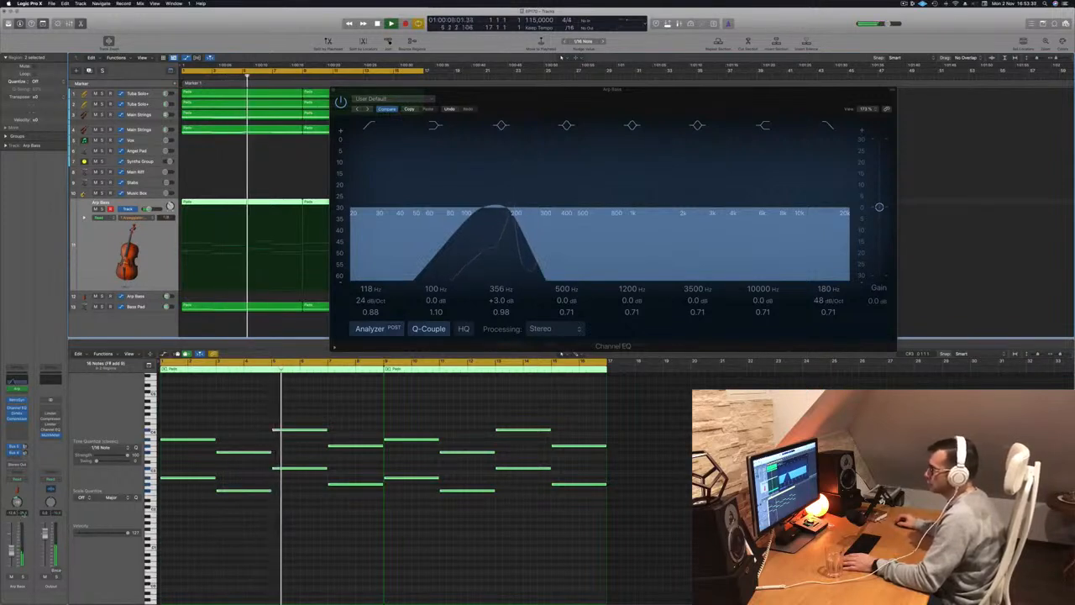
{"action": "left_click_drag", "start_coordinate": [678, 89], "coordinate": [792, 136]}
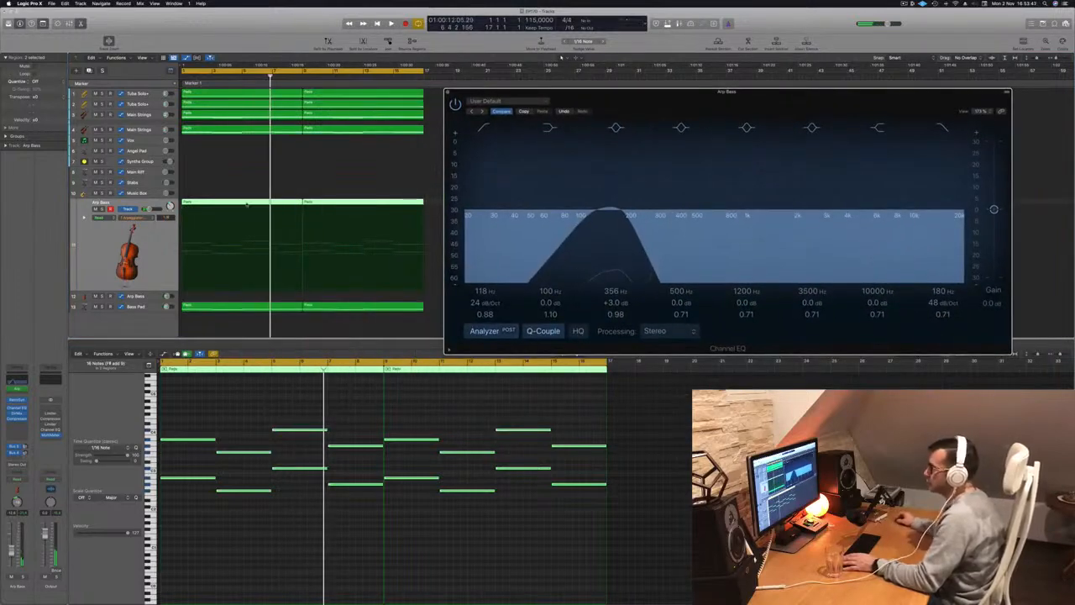
Move both Arp Bass regions down to the second Arp Bass track and select that track.
{"action": "left_click_drag", "start_coordinate": [244, 242], "coordinate": [240, 298]}
{"action": "left_click", "coordinate": [134, 296]}
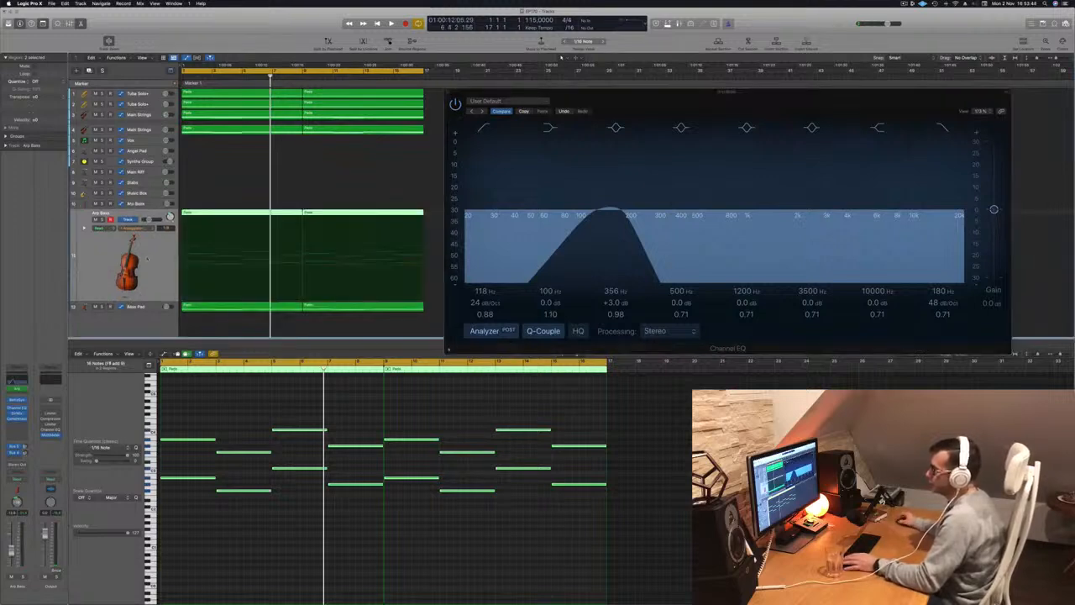
Play the arrangement from the start to audition the second Arp Bass track with its Channel EQ open.
{"action": "key", "text": "Return"}
{"action": "key", "text": "space"}
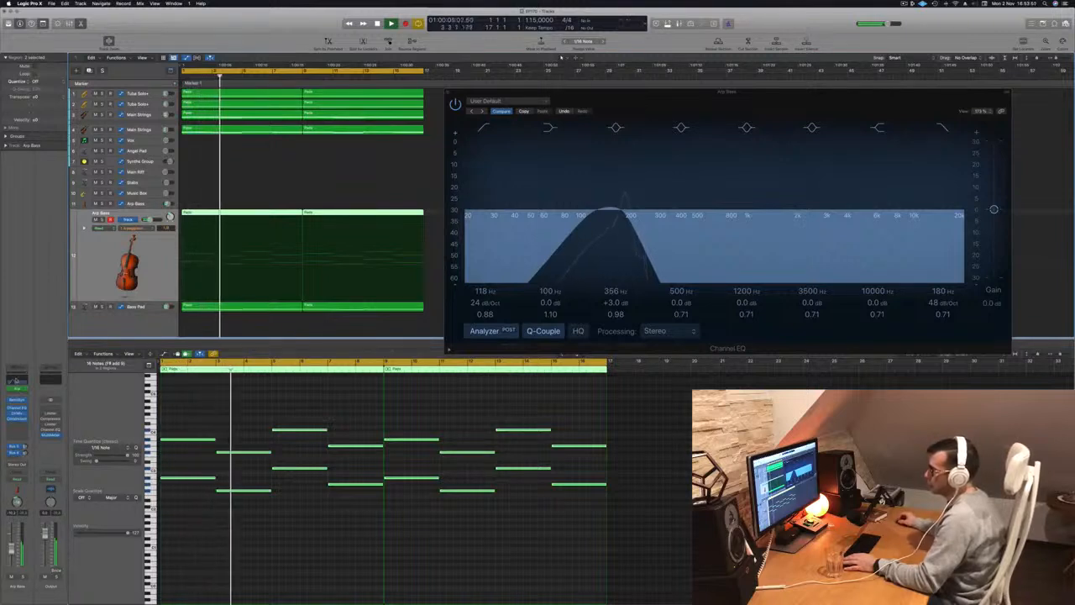
{"action": "left_click", "coordinate": [15, 380]}
{"action": "left_click", "coordinate": [15, 381]}
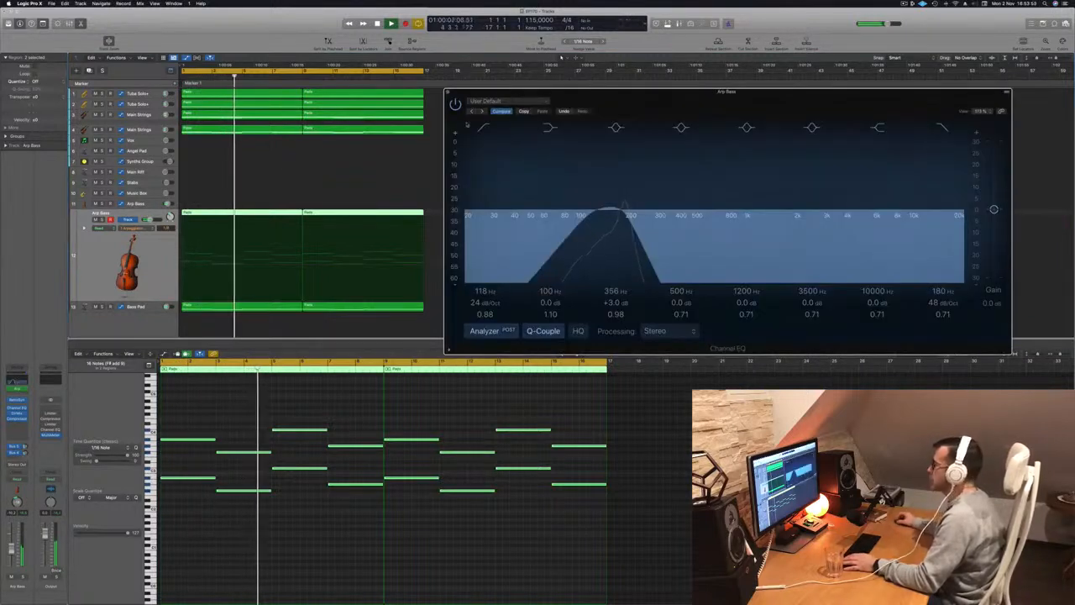
{"action": "left_click_drag", "start_coordinate": [600, 97], "coordinate": [555, 105]}
{"action": "key", "text": "space"}
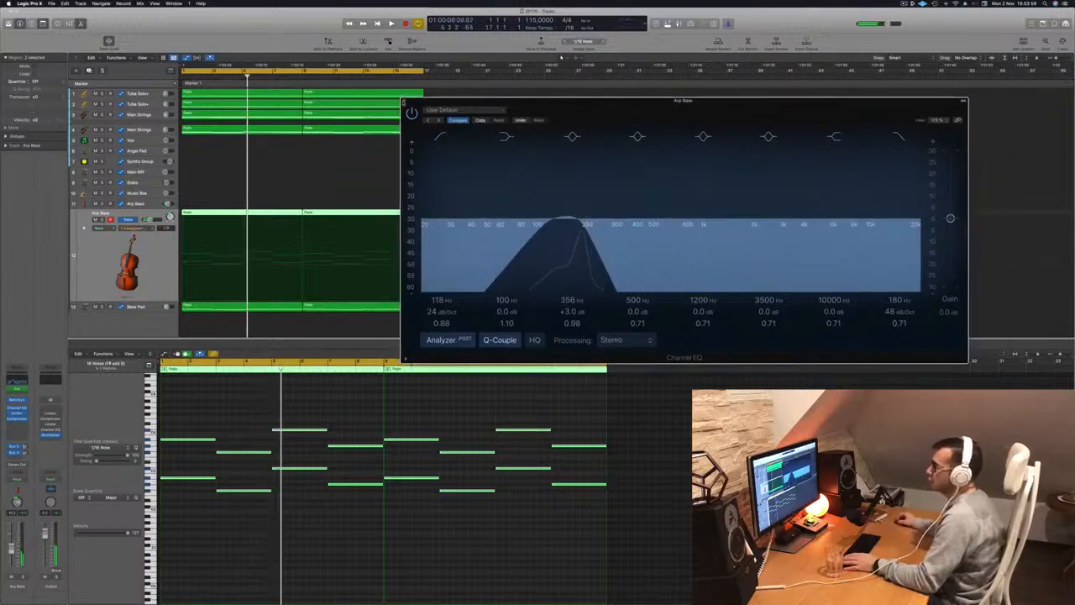
Close the Channel EQ and delete both Pads regions from the second Arp Bass track.
{"action": "left_click", "coordinate": [404, 101]}
{"action": "left_click", "coordinate": [302, 224]}
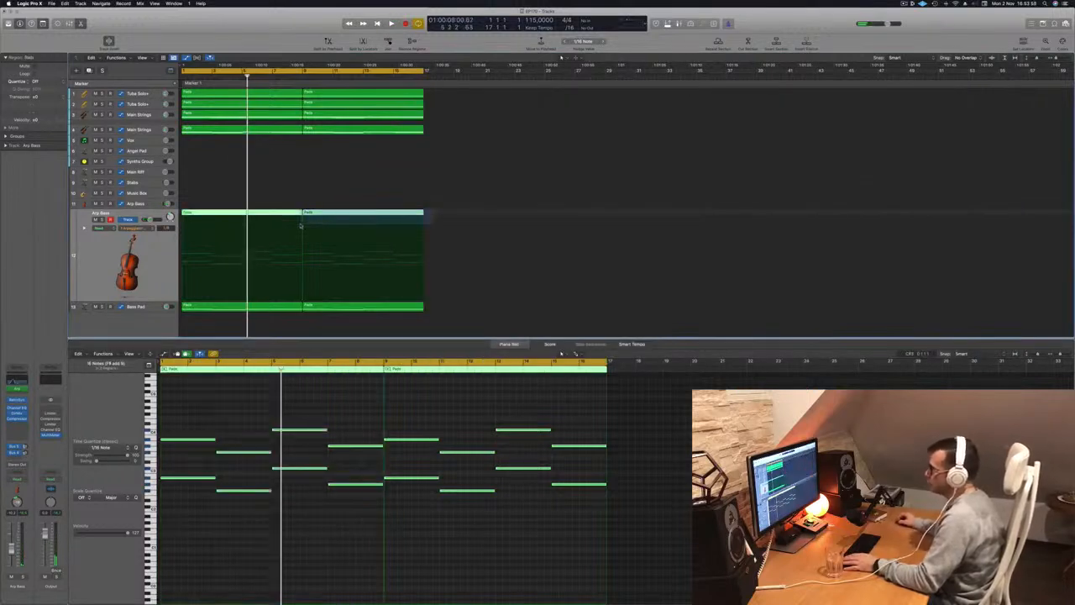
{"action": "key", "text": "Delete"}
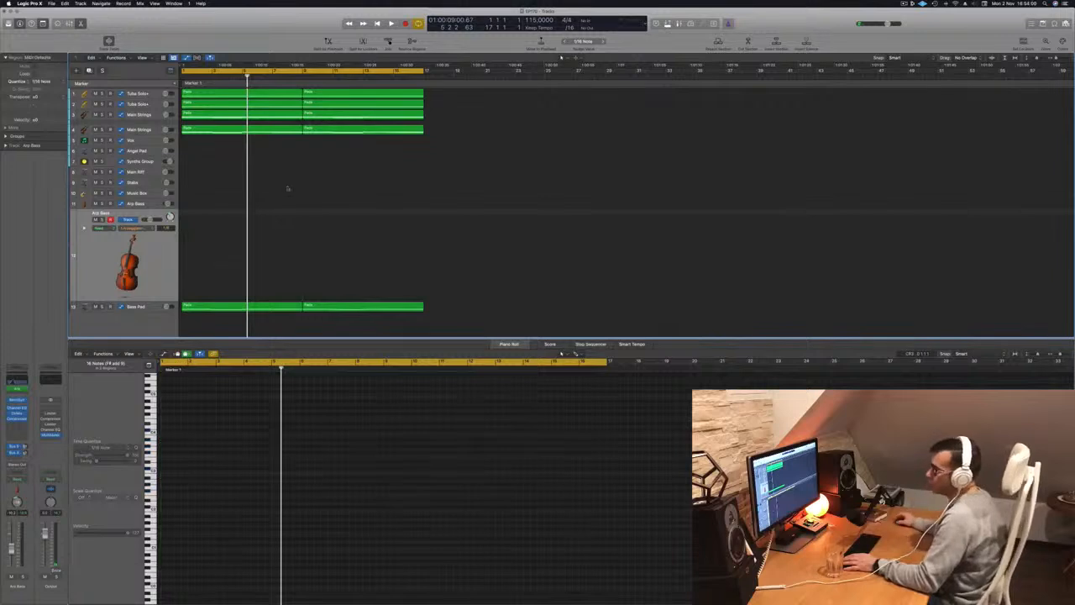
Select the Stabs track, delete its high-cut frequency automation and start playback.
{"action": "left_click", "coordinate": [142, 182]}
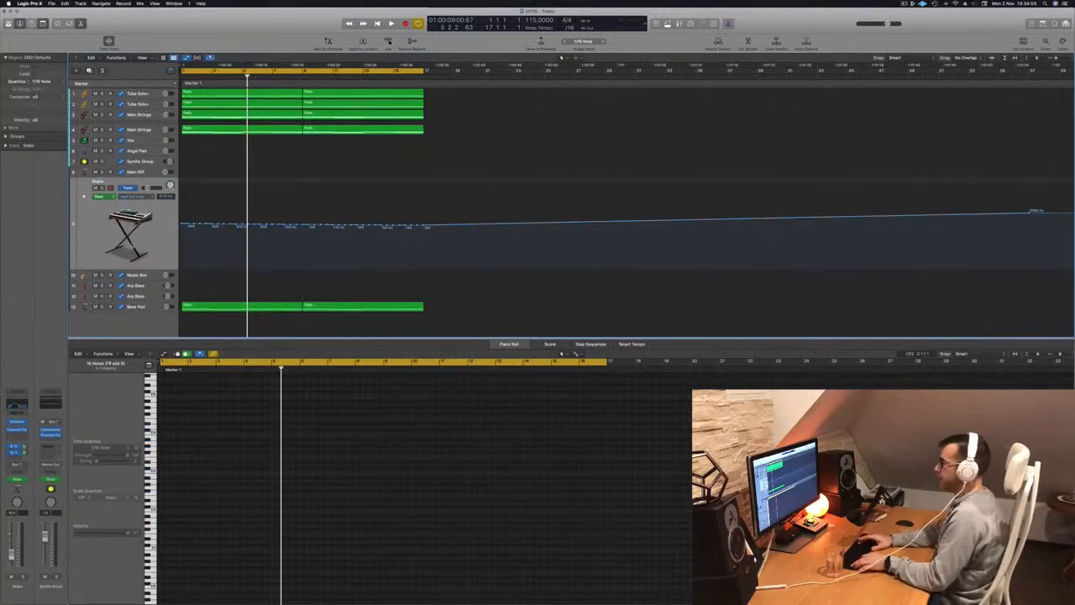
{"action": "key", "text": "a"}
{"action": "key", "text": "space"}
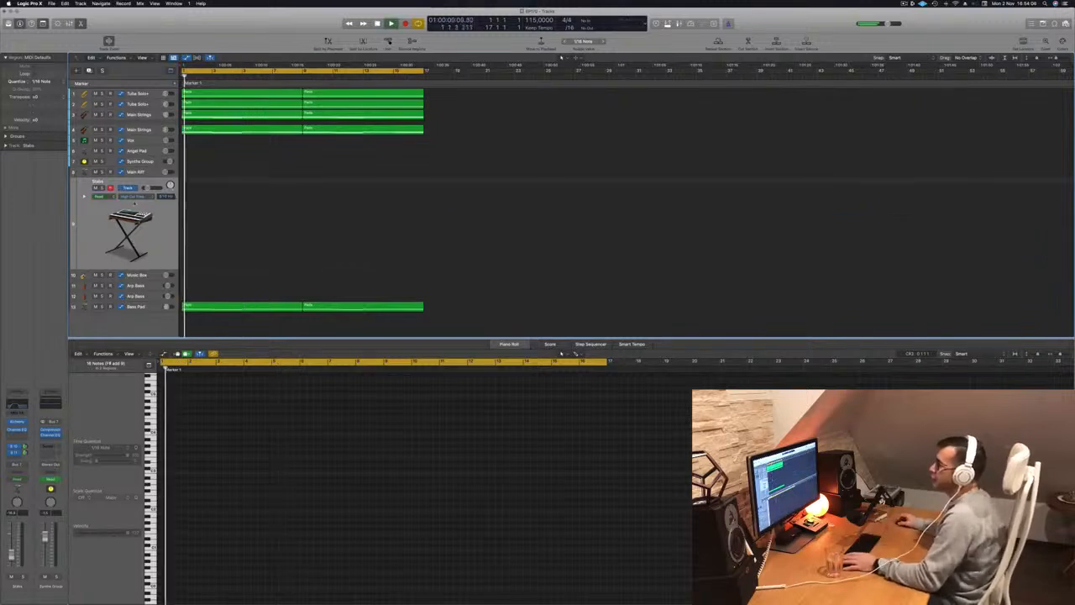
{"action": "left_click", "coordinate": [240, 131]}
{"action": "left_click_drag", "start_coordinate": [240, 130], "coordinate": [234, 230]}
{"action": "key", "text": "super+z"}
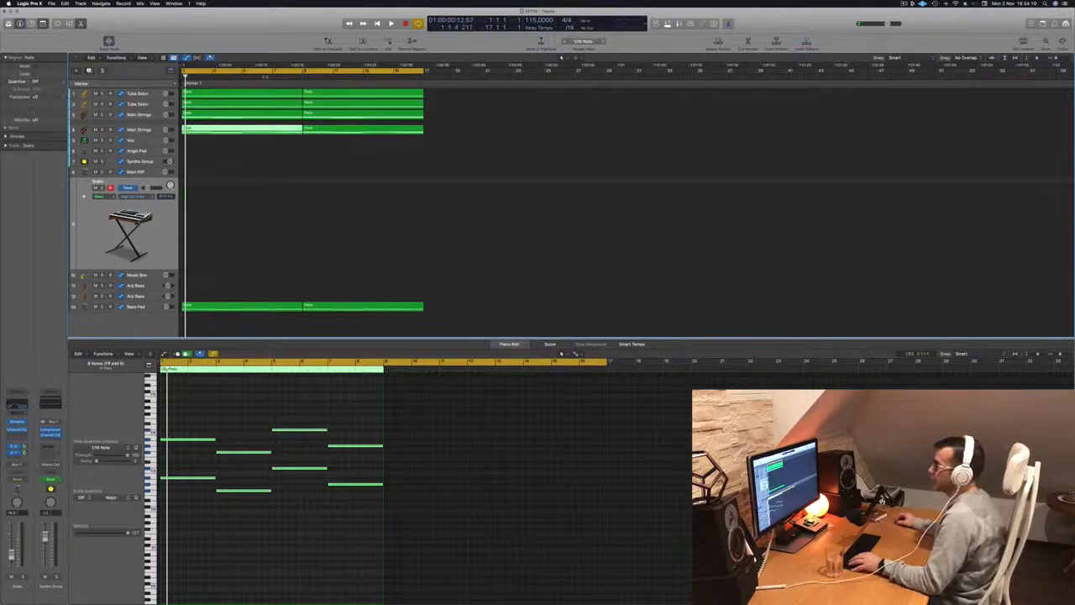
Copy the first Pads region from the upper Main Strings track to bar 1 of the Stabs track.
{"action": "left_click", "coordinate": [240, 116]}
{"action": "left_click_drag", "start_coordinate": [242, 116], "coordinate": [230, 256]}
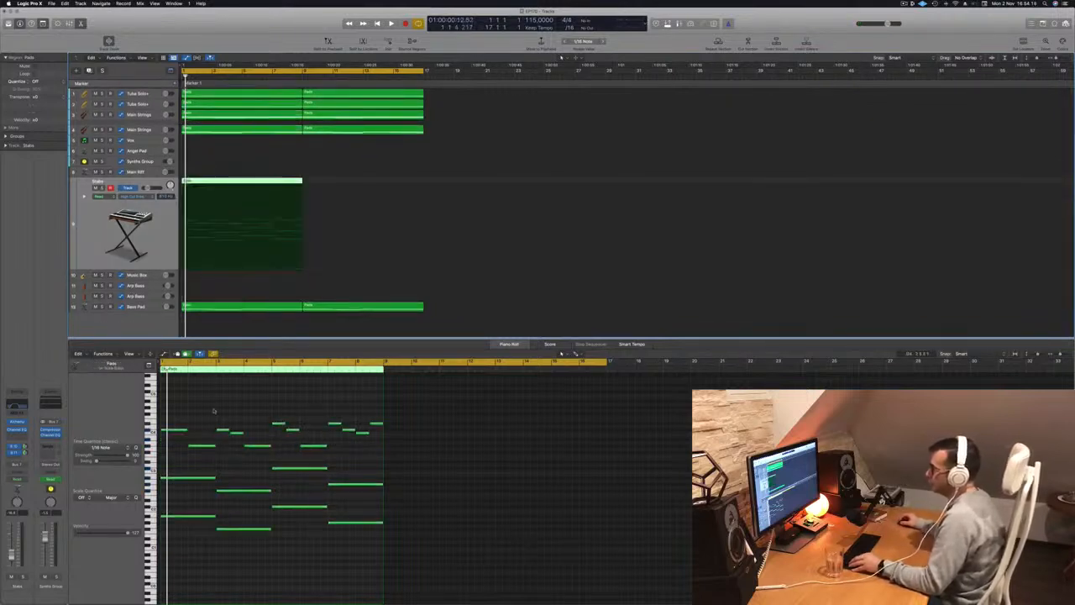
Reduce the Stabs region to one short chord every two bars, deleting the extra melody notes and shortening the held notes to half a bar.
{"action": "left_click", "coordinate": [201, 447]}
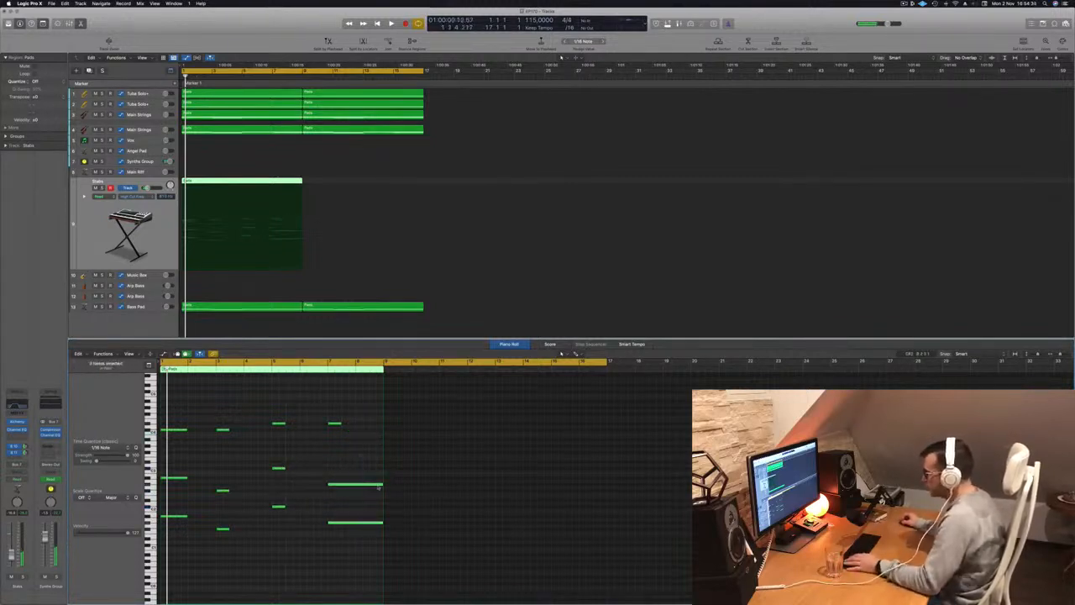
{"action": "left_click_drag", "start_coordinate": [376, 485], "coordinate": [331, 488]}
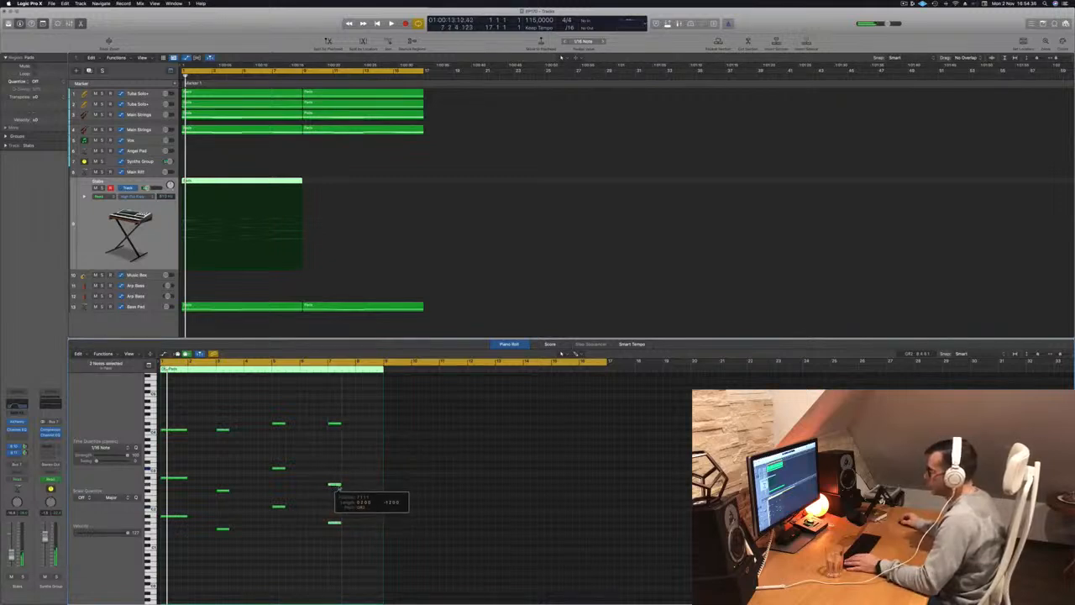
{"action": "left_click_drag", "start_coordinate": [199, 417], "coordinate": [162, 555]}
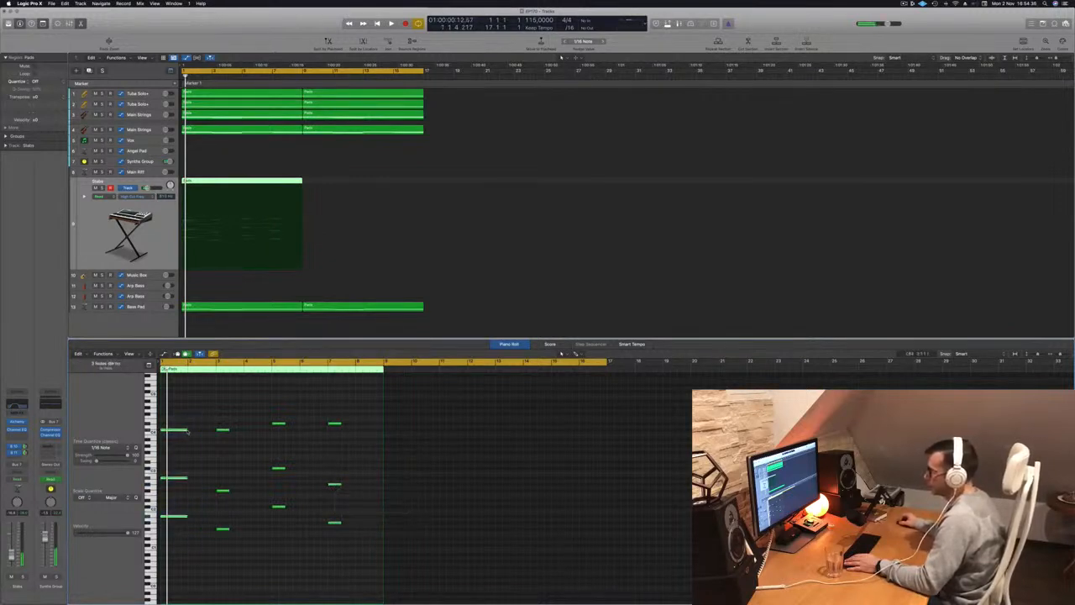
{"action": "scroll", "coordinate": [181, 446], "scroll_direction": "up", "scroll_amount": 3}
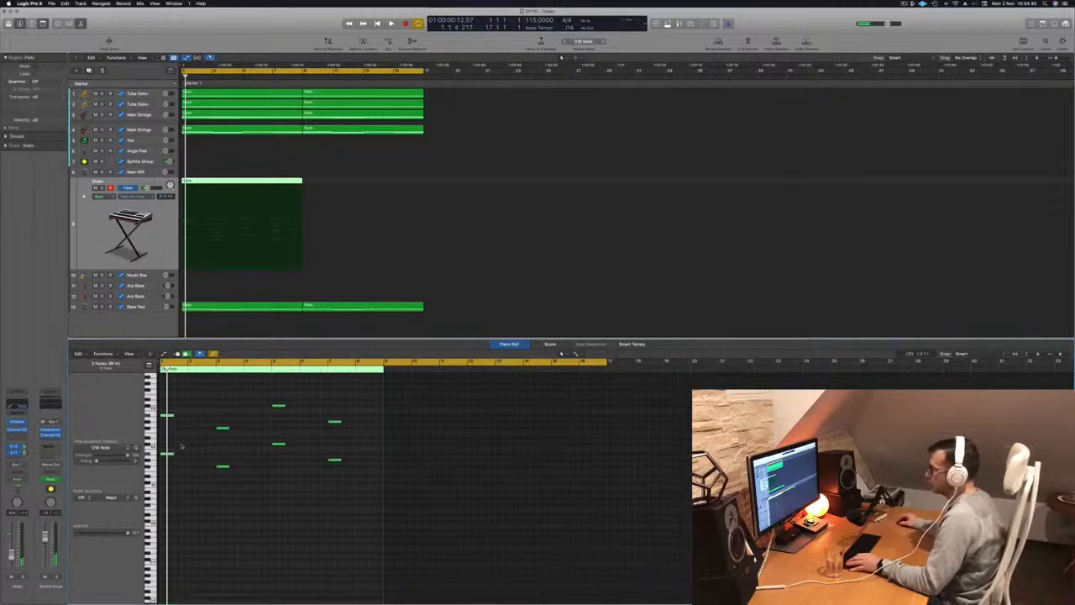
Play the arrangement from the start to audition the shortened Stabs chords.
{"action": "left_click", "coordinate": [153, 235]}
{"action": "key", "text": "space"}
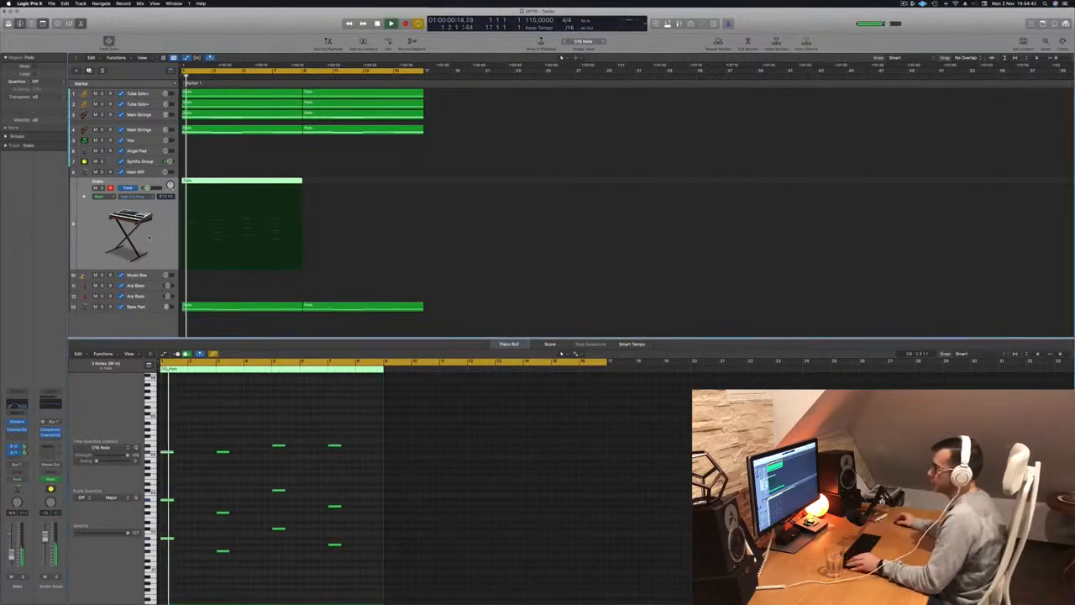
{"action": "key", "text": "super+Left"}
{"action": "key", "text": "super+Left"}
{"action": "key", "text": "super+Left"}
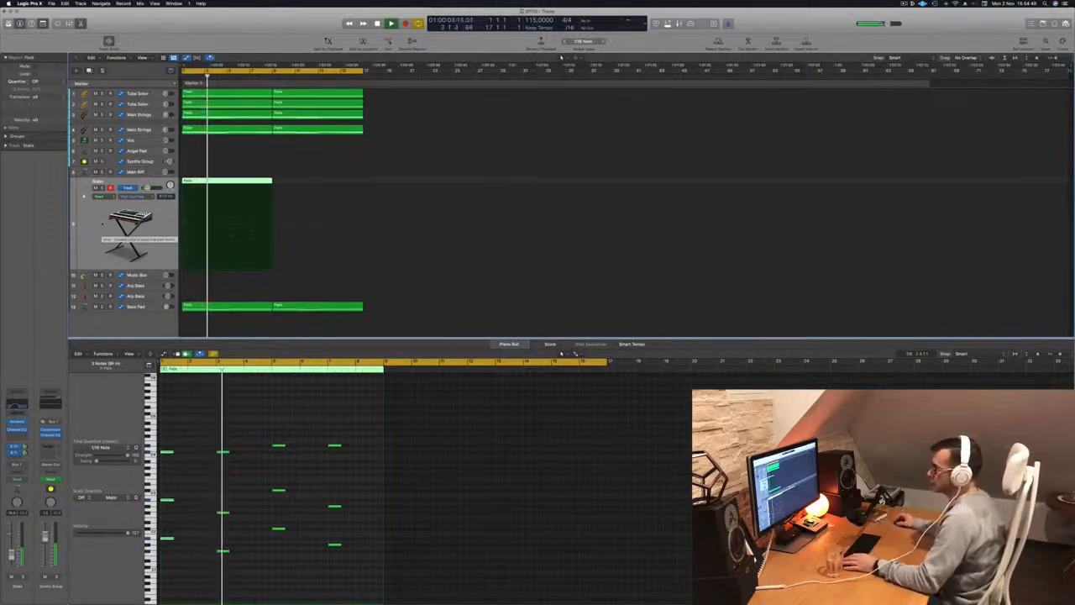
Copy the Stabs region to bar 9, clear the track's high-cut frequency automation and play from the start.
{"action": "left_click_drag", "start_coordinate": [276, 185], "coordinate": [322, 187]}
{"action": "left_click", "coordinate": [223, 183]}
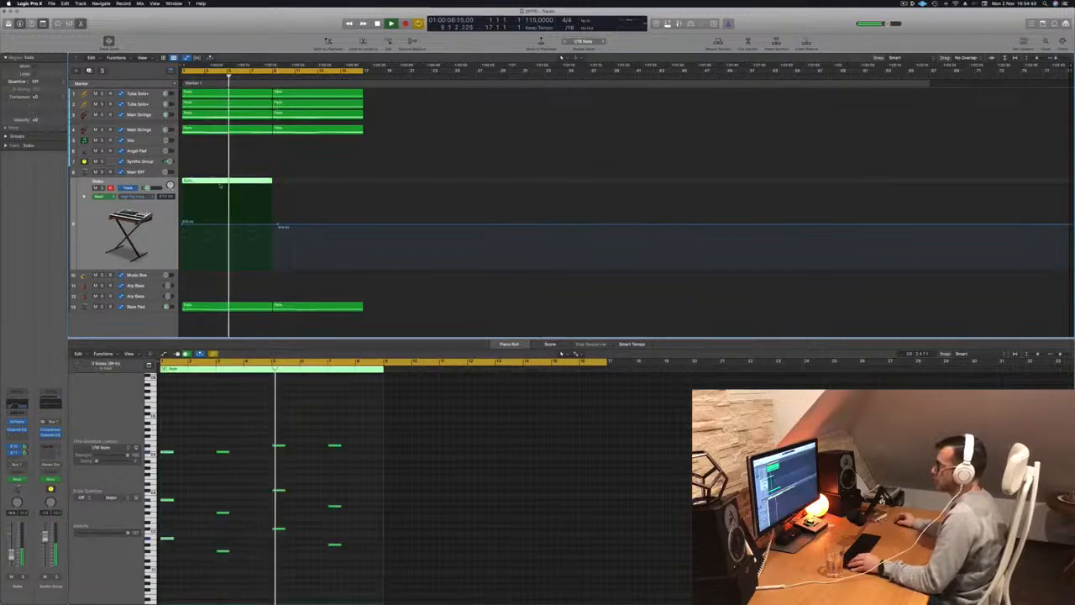
{"action": "left_click_drag", "start_coordinate": [223, 182], "coordinate": [314, 197]}
{"action": "key", "text": "Return"}
{"action": "left_click", "coordinate": [153, 245]}
{"action": "key", "text": "a"}
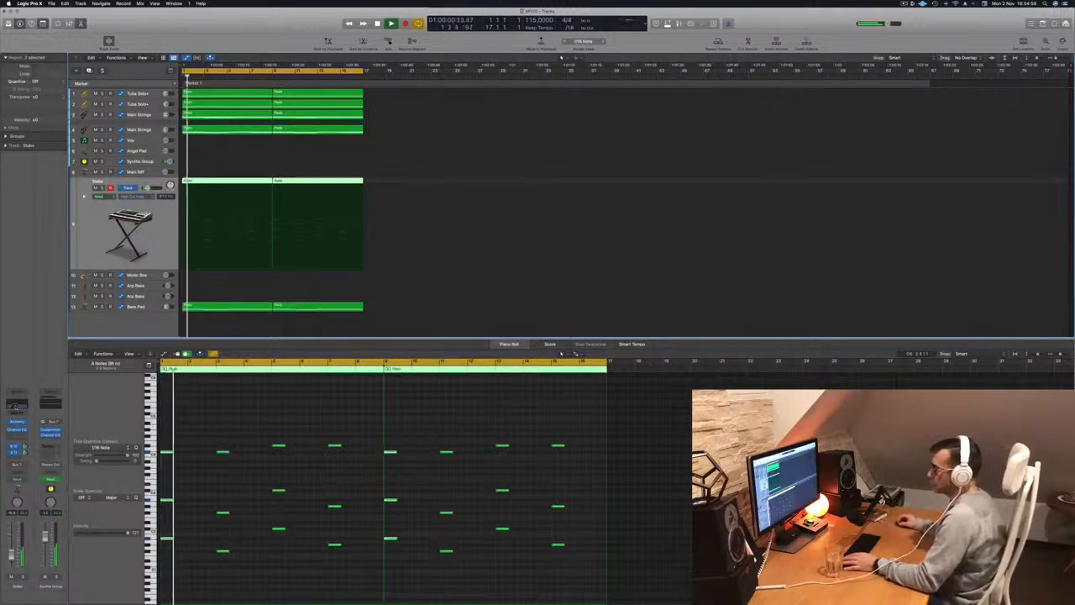
In the Stabs track's Channel EQ, set the low cut to 196 Hz and the high cut to 1560 Hz during playback.
{"action": "left_click", "coordinate": [16, 405]}
{"action": "left_click", "coordinate": [828, 126]}
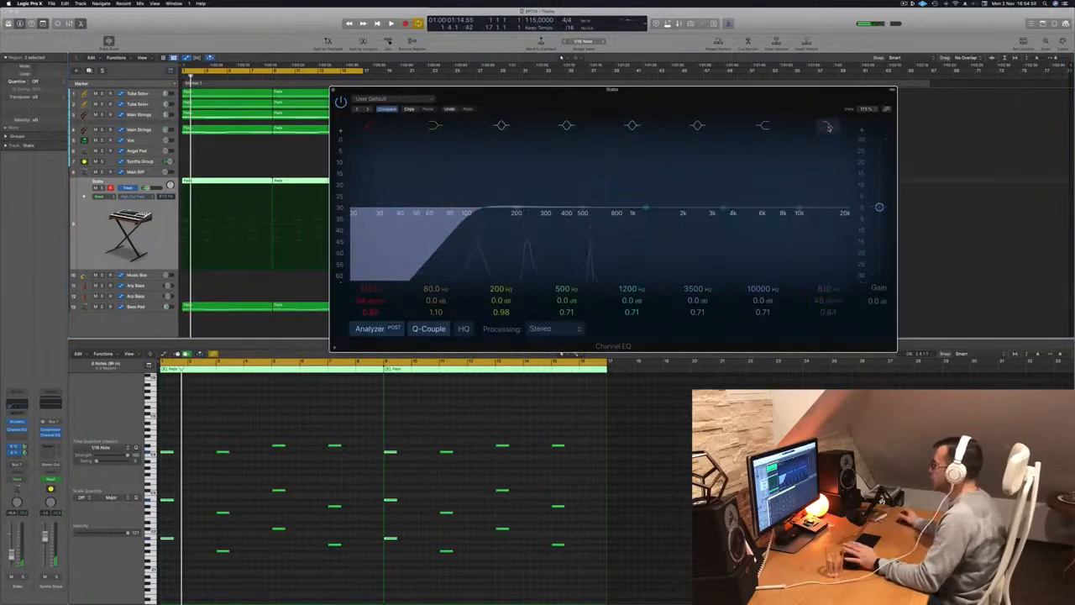
{"action": "left_click_drag", "start_coordinate": [705, 99], "coordinate": [804, 103]}
{"action": "key", "text": "space"}
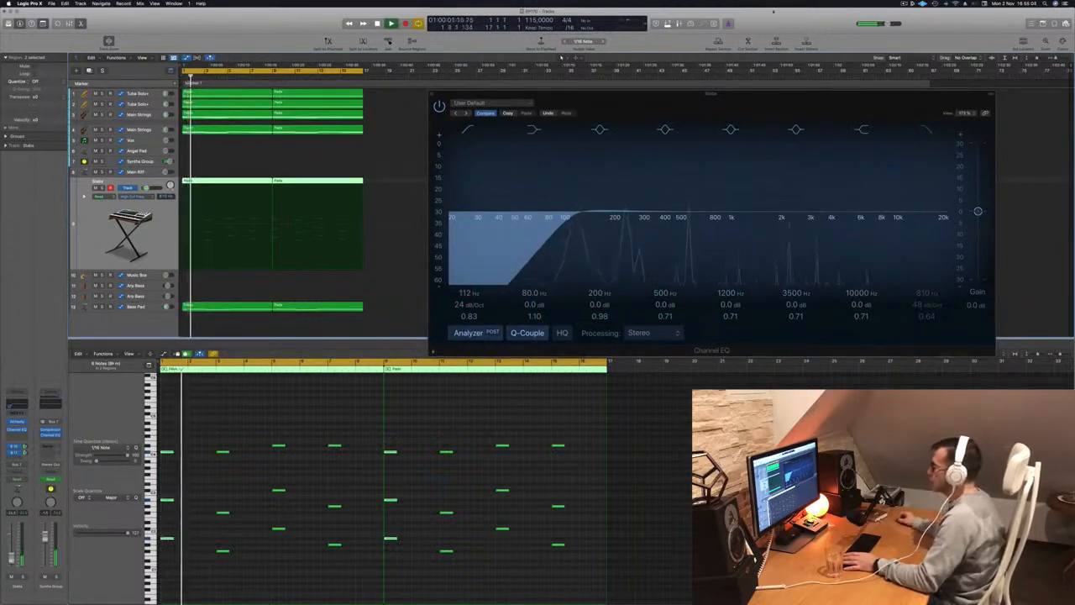
{"action": "left_click_drag", "start_coordinate": [753, 94], "coordinate": [698, 138]}
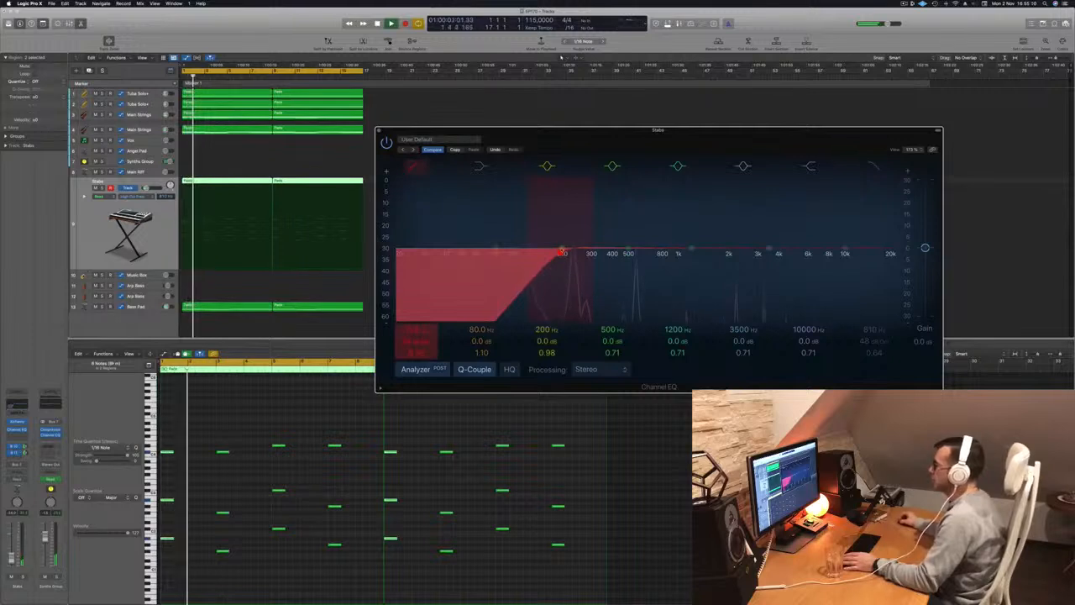
{"action": "left_click_drag", "start_coordinate": [626, 138], "coordinate": [480, 184]}
{"action": "left_click", "coordinate": [737, 209]}
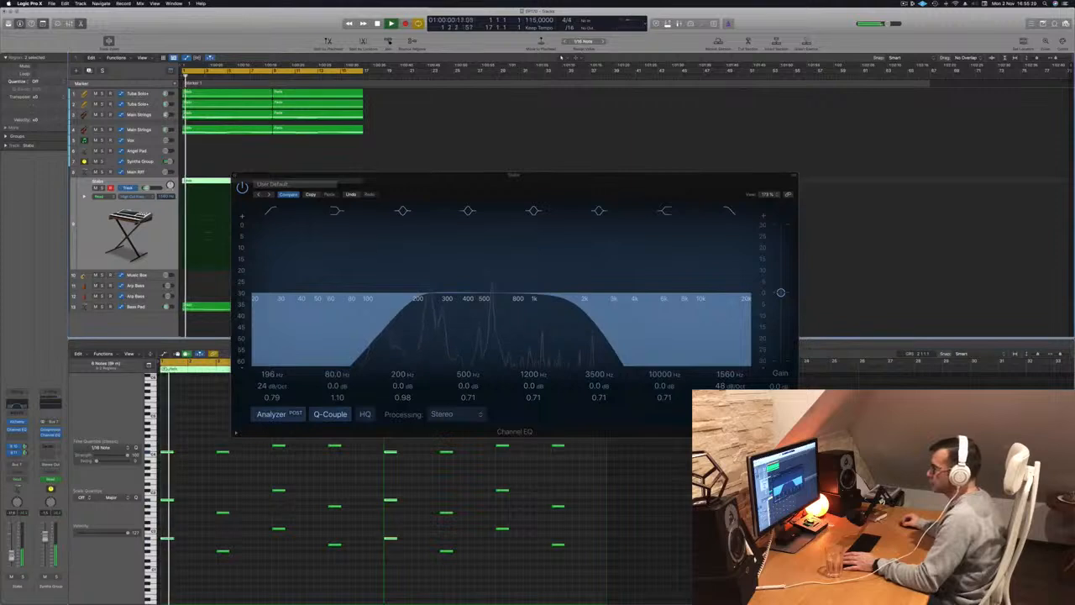
{"action": "left_click", "coordinate": [236, 175]}
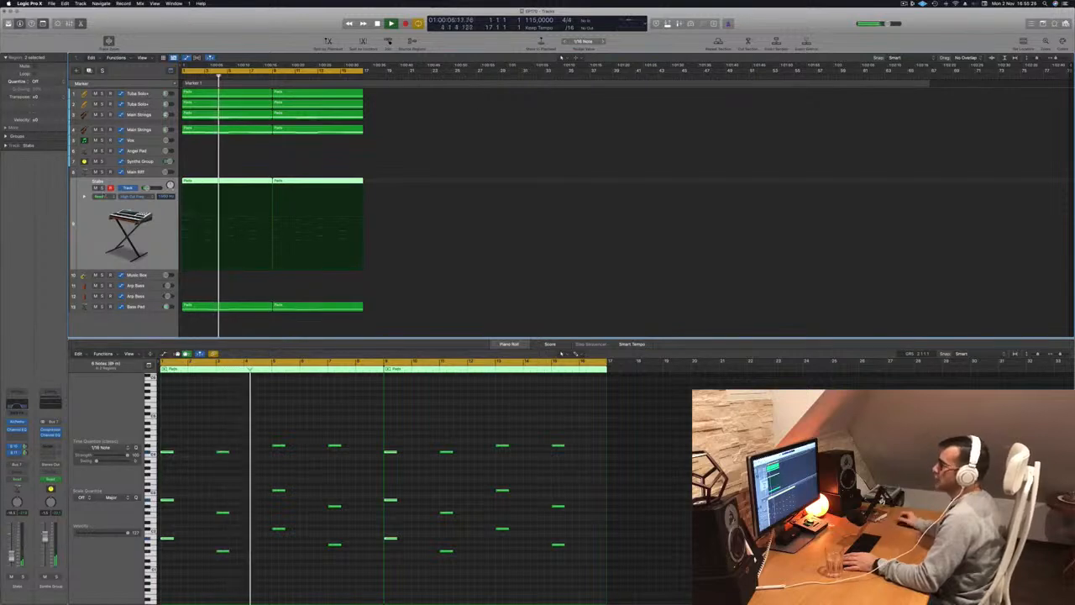
Delete the high-cut frequency automation on the Main Riff track and open Musical Typing for it.
{"action": "key", "text": "Up"}
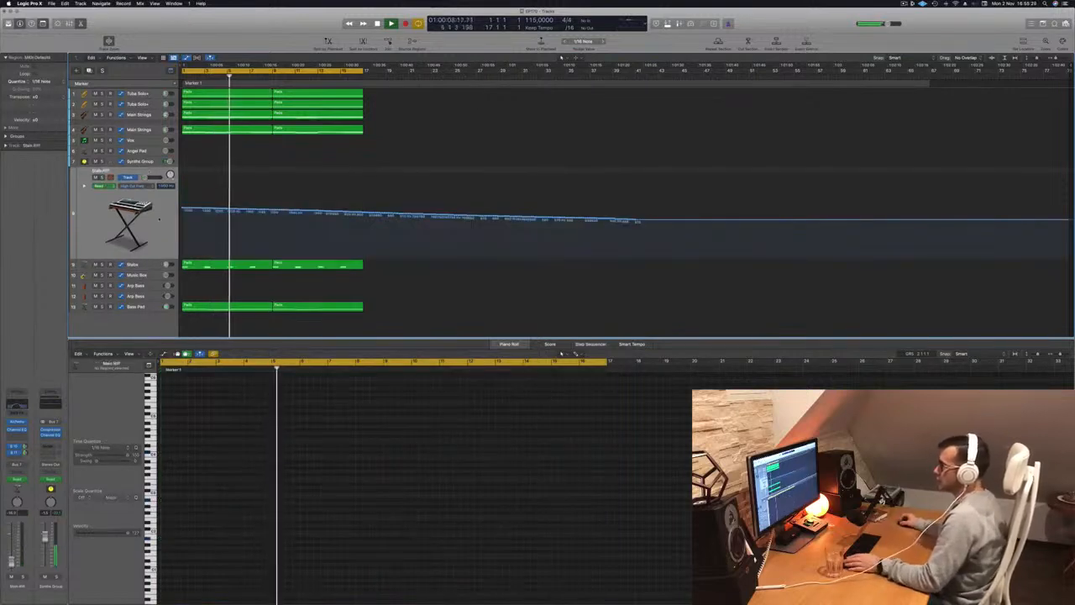
{"action": "key", "text": "ctrl+super+BackSpace"}
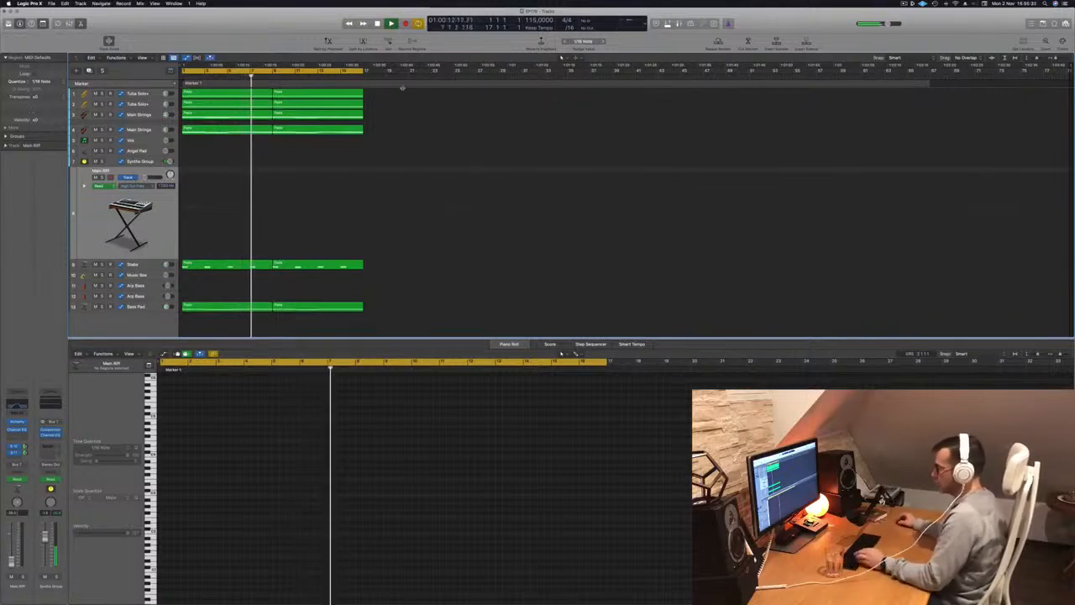
{"action": "key", "text": "super+k"}
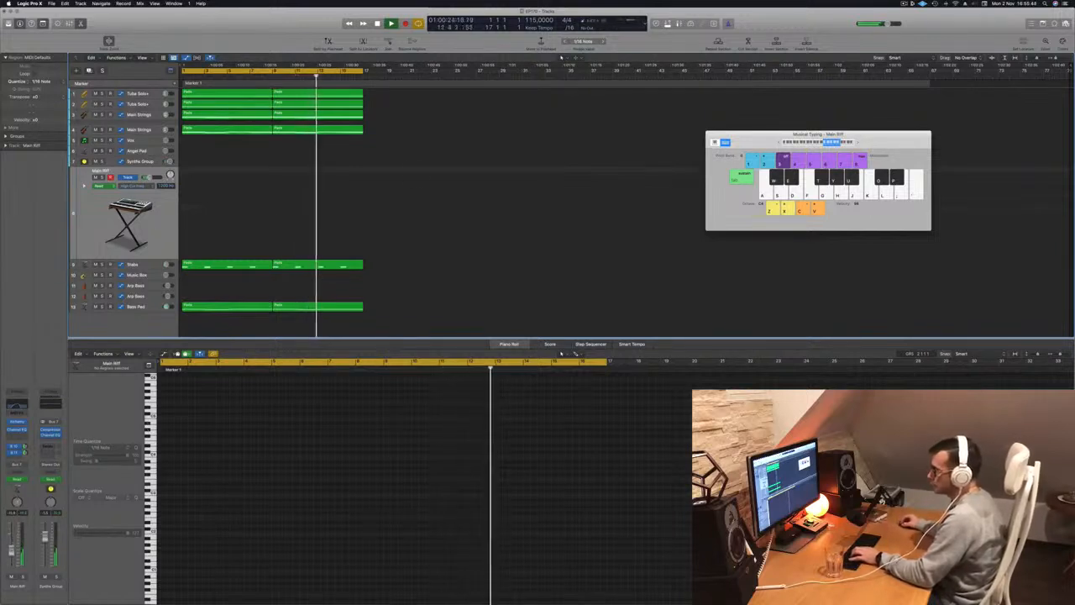
Try to record a riff on the Main Riff track from the start with Musical Typing.
{"action": "key", "text": "r"}
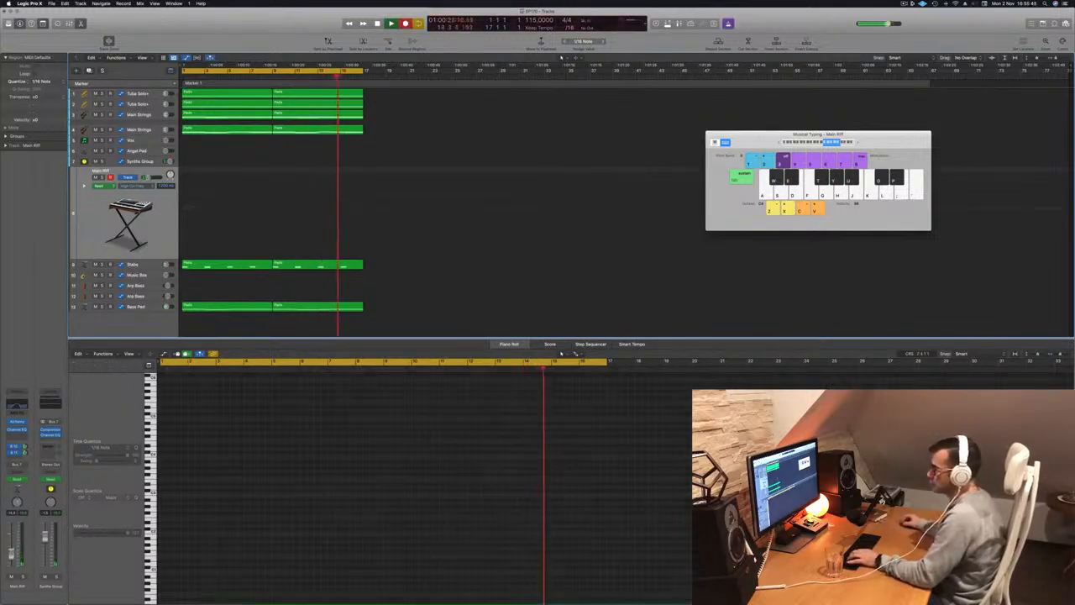
{"action": "key", "text": "space"}
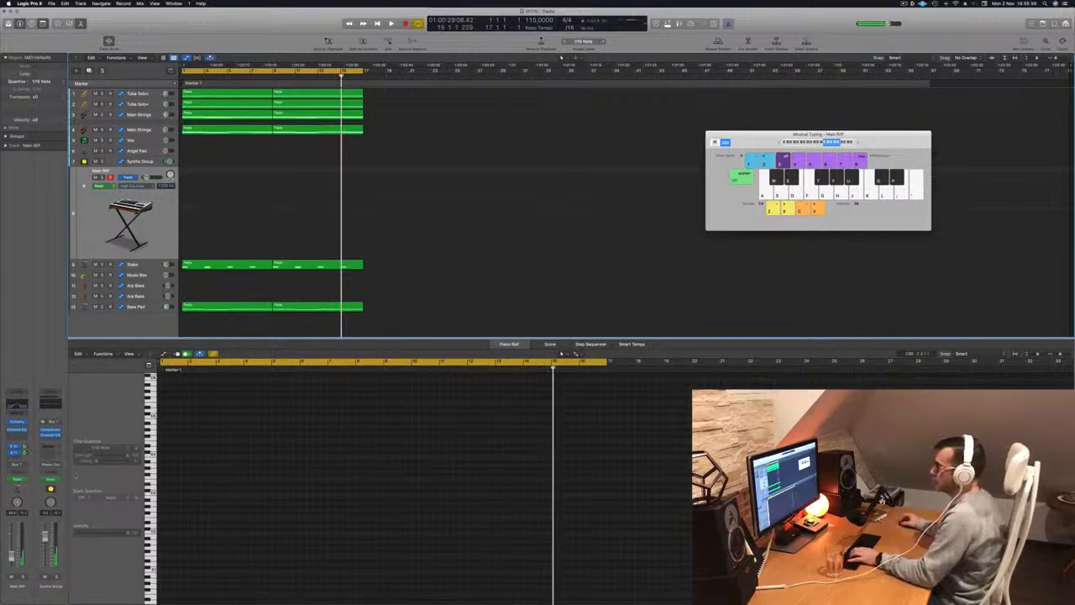
{"action": "key", "text": "Return"}
{"action": "key", "text": "r"}
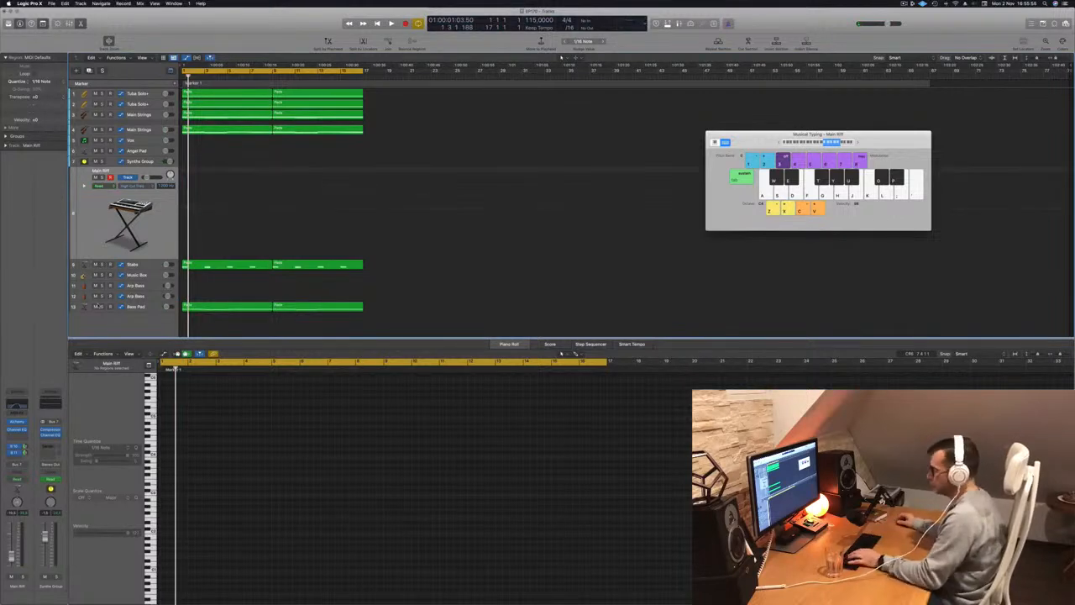
{"action": "key", "text": "r"}
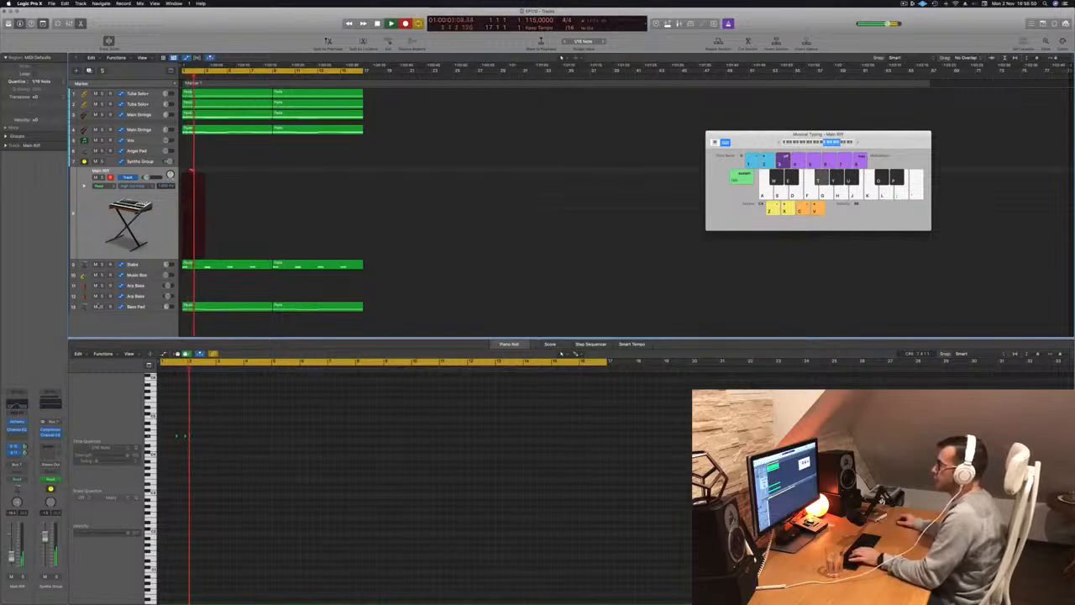
{"action": "key", "text": "space"}
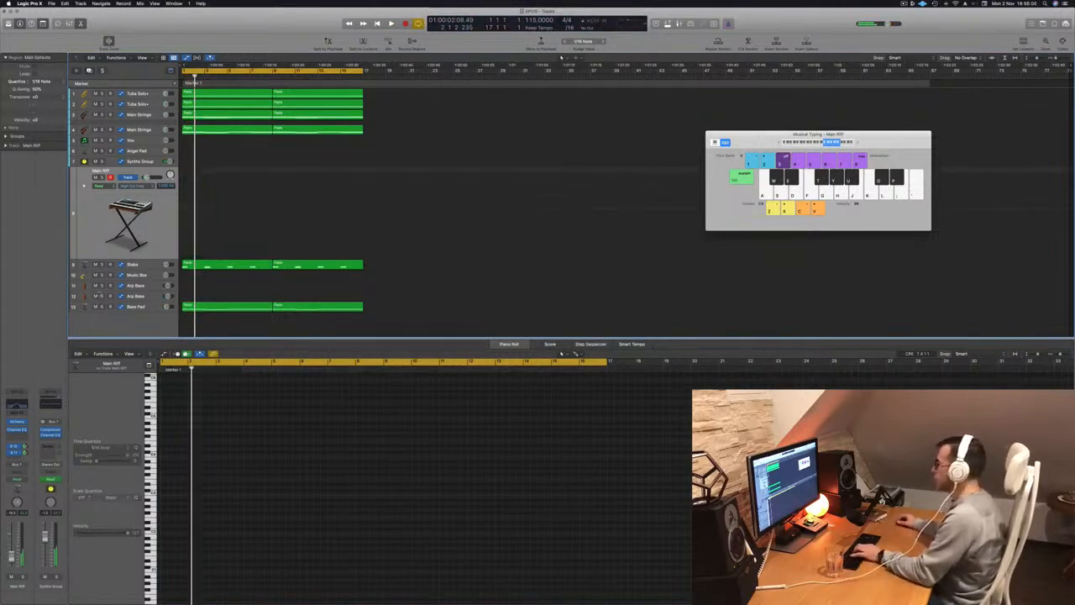
{"action": "key", "text": "i"}
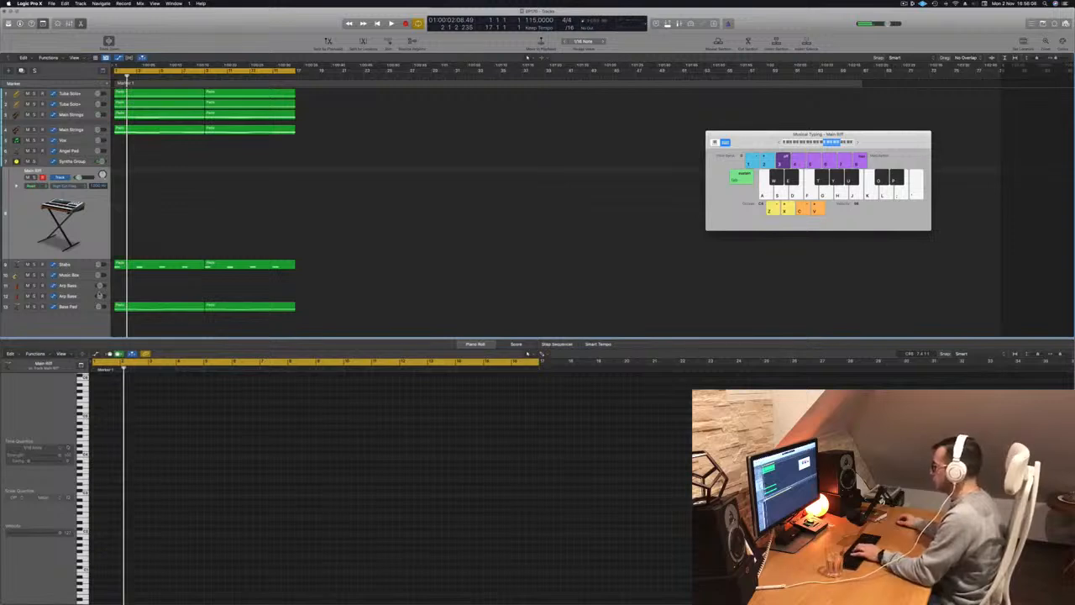
{"action": "key", "text": "i"}
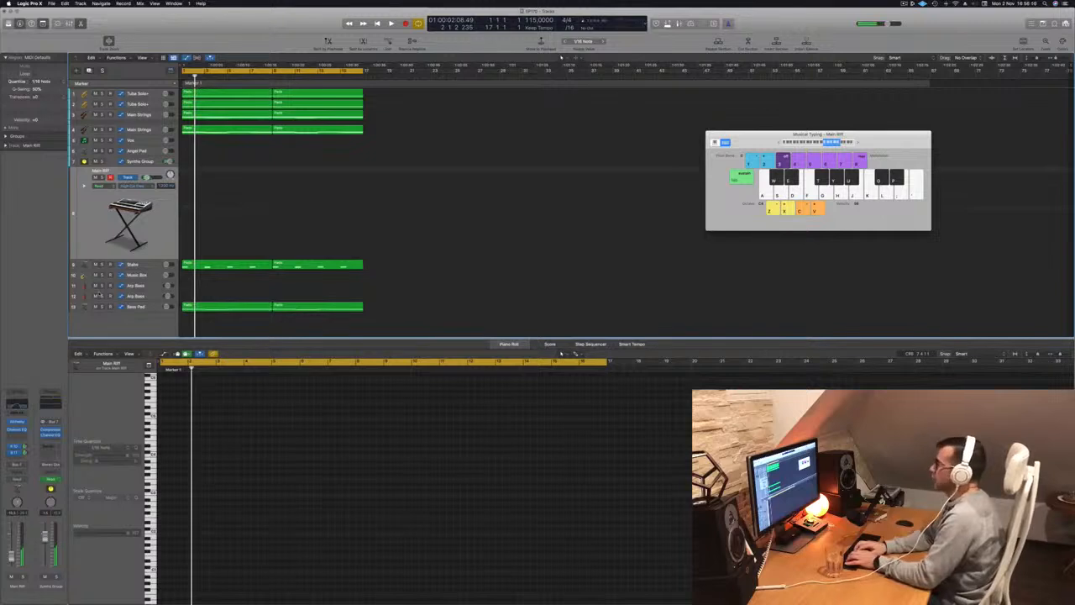
{"action": "key", "text": "i"}
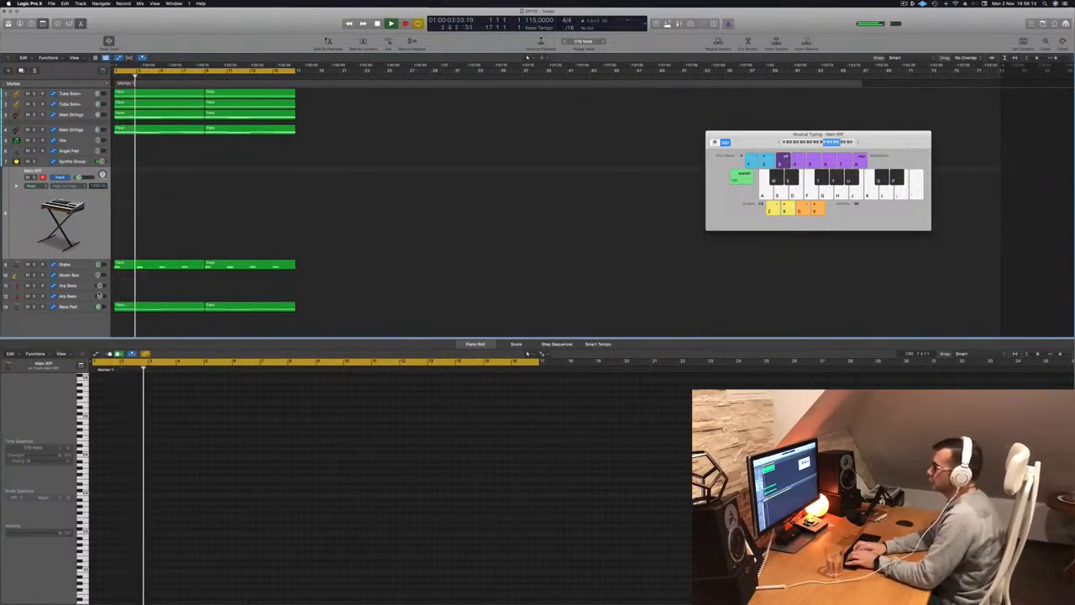
{"action": "key", "text": "i"}
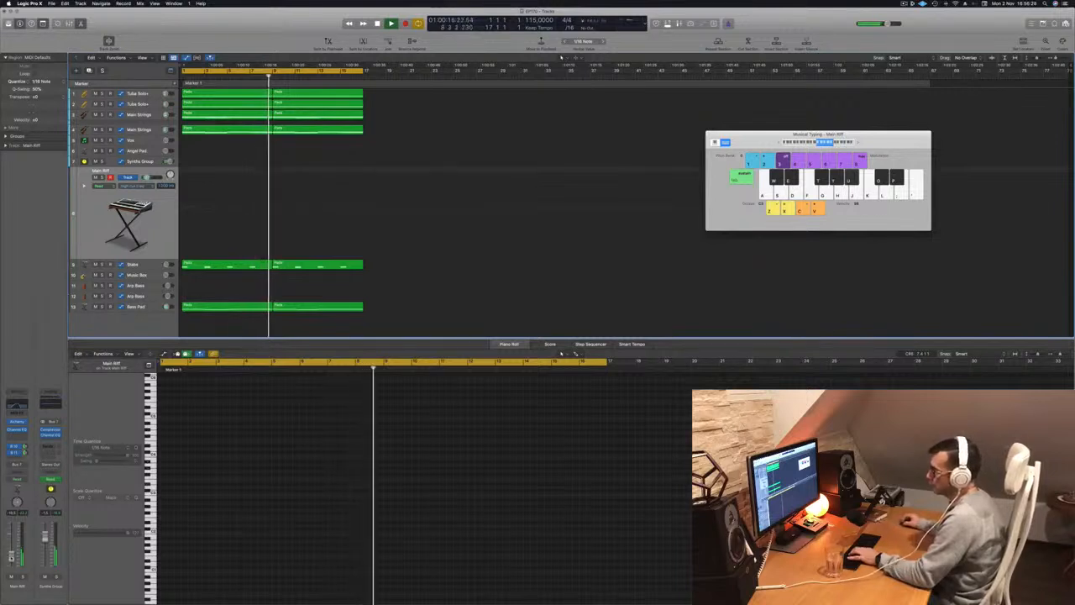
In the Main Riff track's Channel EQ, set the low cut to 97.5 Hz, the high cut to 755 Hz and a -5.7 dB bell at 64.5 Hz.
{"action": "left_click", "coordinate": [17, 429]}
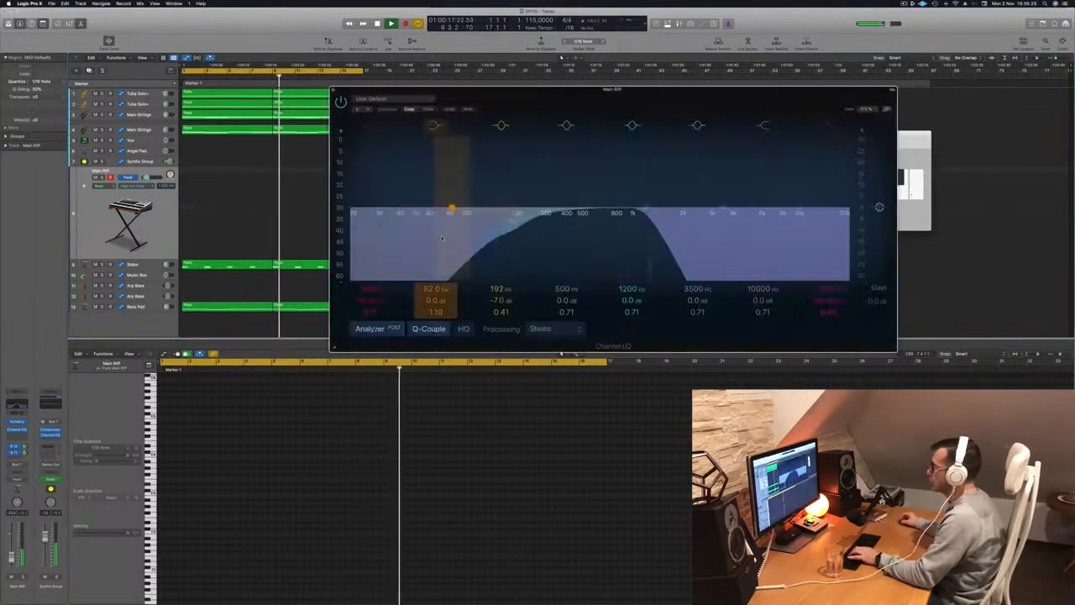
{"action": "left_click_drag", "start_coordinate": [509, 218], "coordinate": [449, 225]}
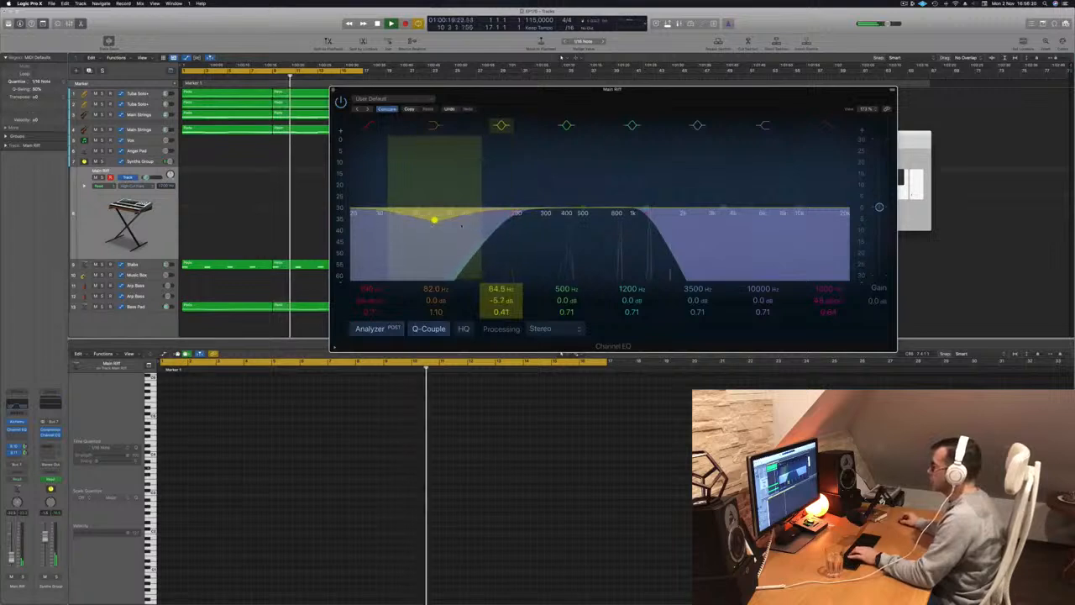
{"action": "left_click_drag", "start_coordinate": [511, 215], "coordinate": [468, 216]}
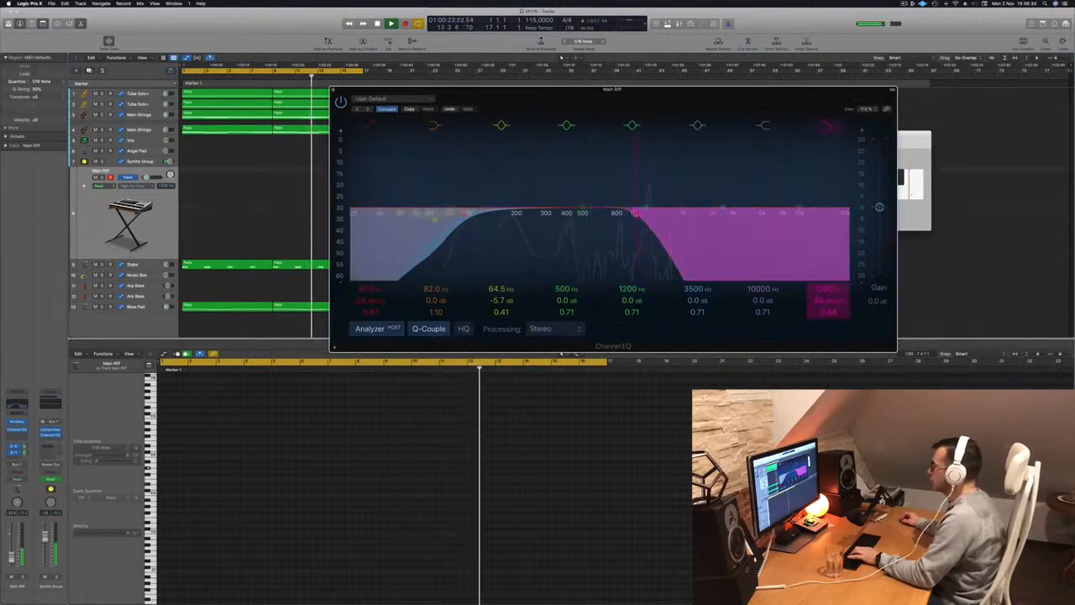
{"action": "left_click_drag", "start_coordinate": [636, 212], "coordinate": [613, 212]}
{"action": "left_click", "coordinate": [86, 227]}
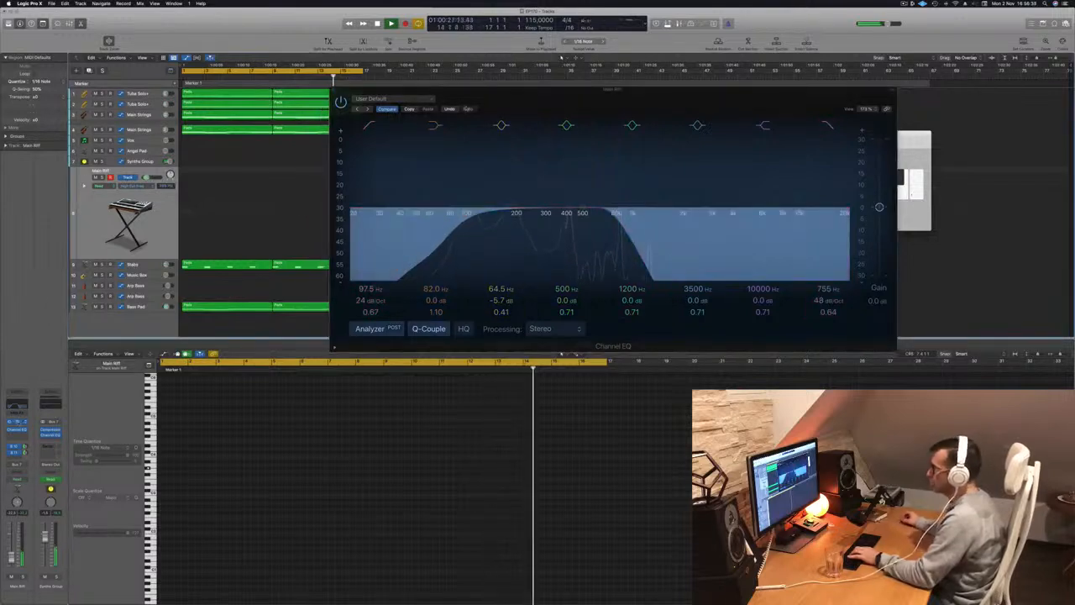
Stop the Main Riff take, show the arpeggiator settings of the track's Alchemy instrument and set the arp mode to Off.
{"action": "left_click_drag", "start_coordinate": [498, 108], "coordinate": [598, 137]}
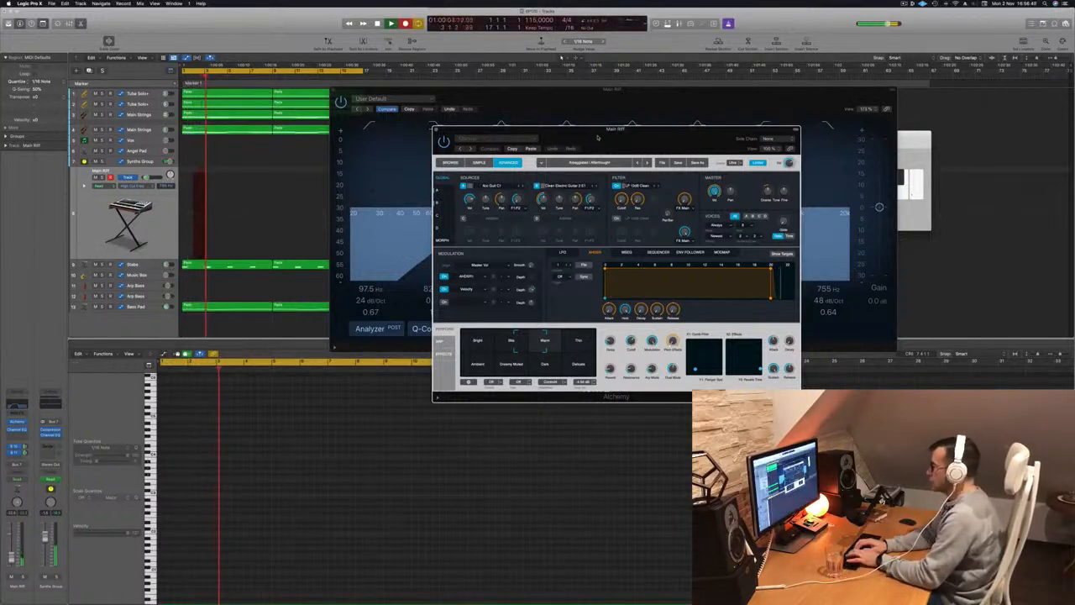
{"action": "key", "text": "space"}
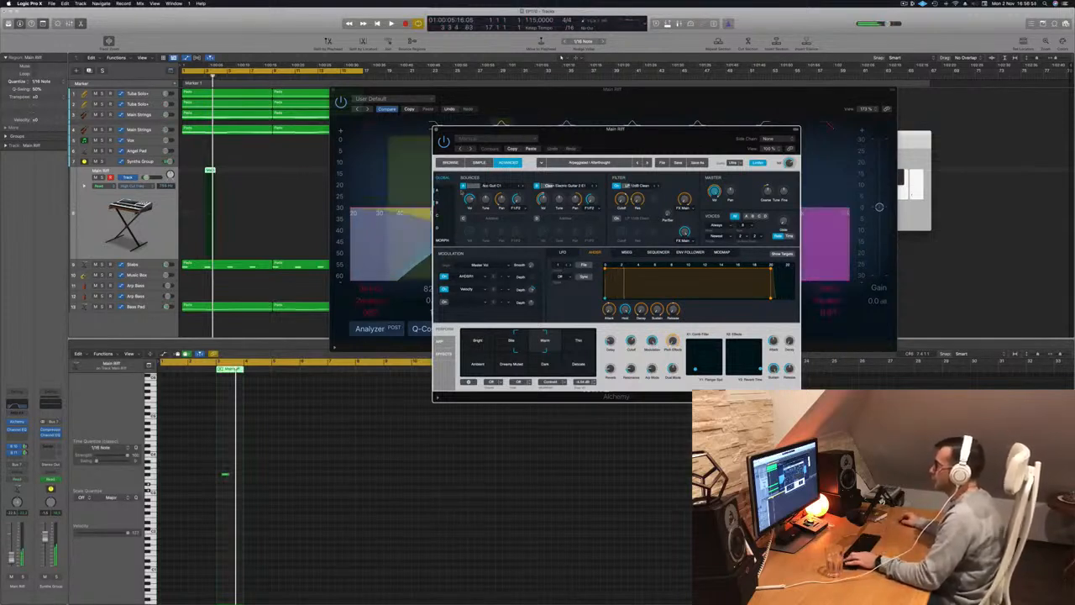
{"action": "left_click_drag", "start_coordinate": [630, 131], "coordinate": [553, 136]}
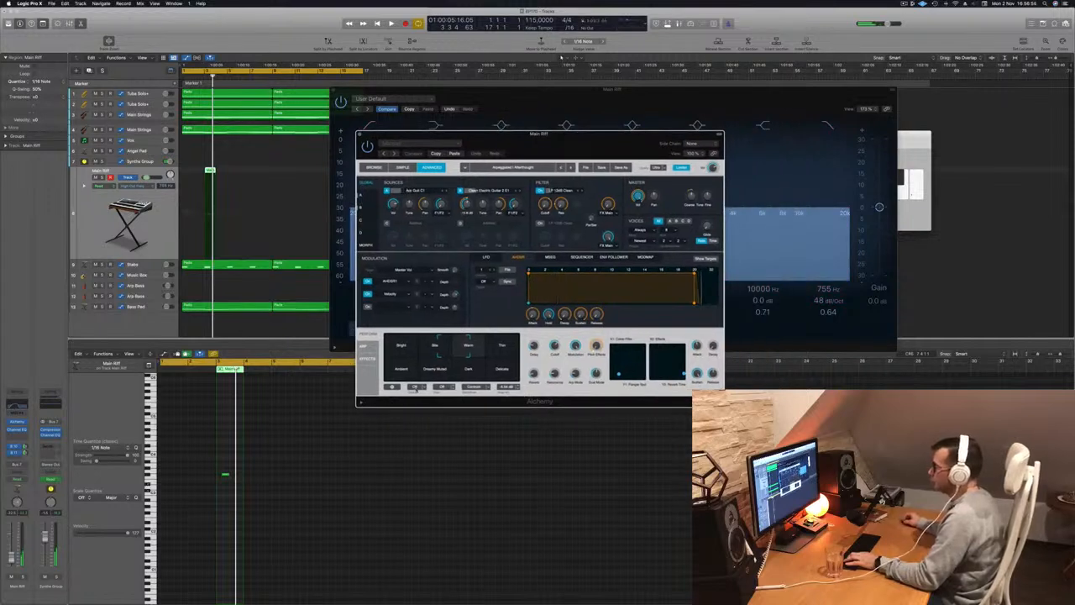
{"action": "left_click", "coordinate": [364, 345]}
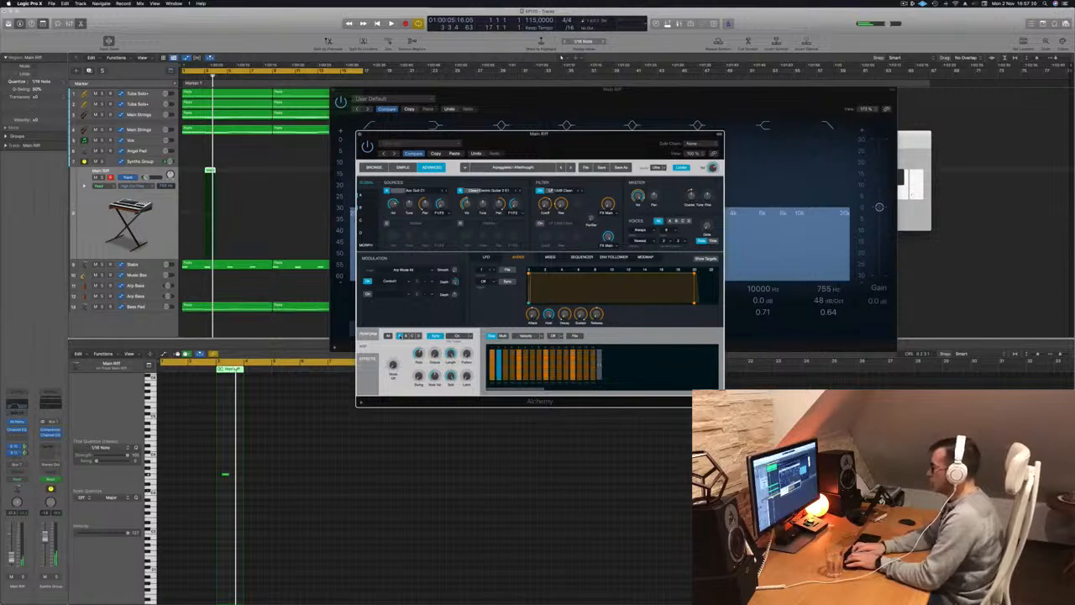
Play the arrangement from the start and record a riff on the Main Riff track with Musical Typing.
{"action": "key", "text": "Return"}
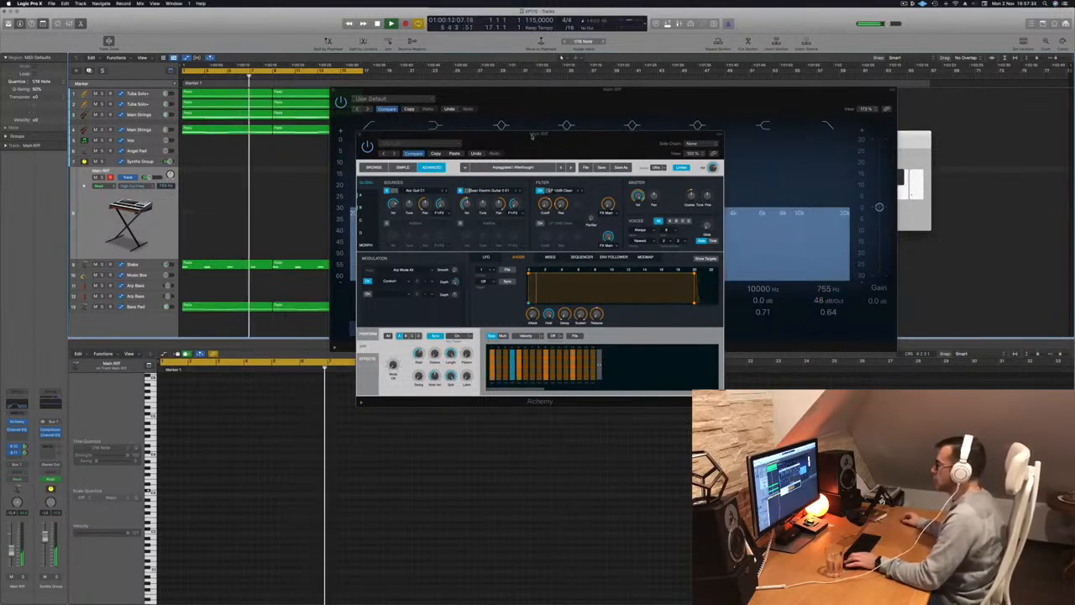
{"action": "left_click_drag", "start_coordinate": [533, 139], "coordinate": [612, 143]}
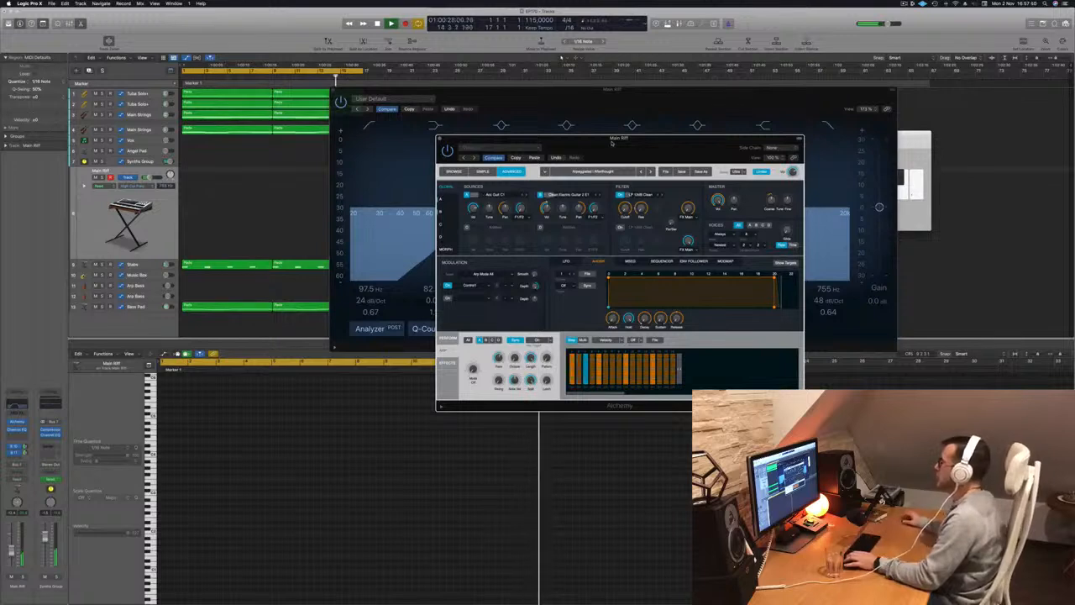
{"action": "left_click", "coordinate": [913, 141]}
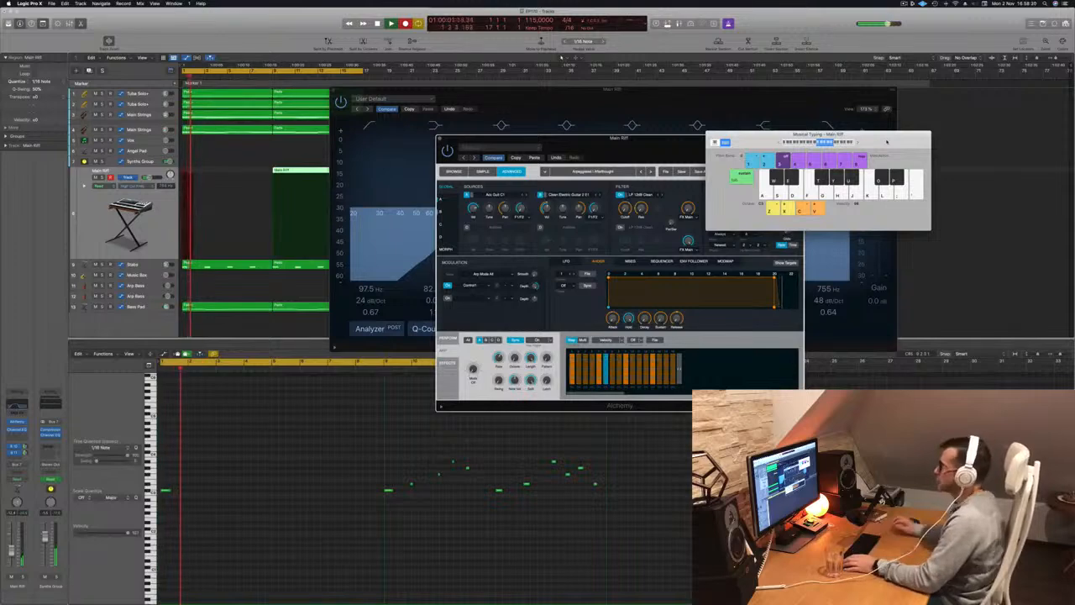
{"action": "key", "text": "space"}
Split the recorded Main Riff region at bar 13, delete the earlier pieces and move the remaining four-bar region to bar 1.
{"action": "left_click_drag", "start_coordinate": [447, 91], "coordinate": [824, 82]}
{"action": "left_click", "coordinate": [320, 171]}
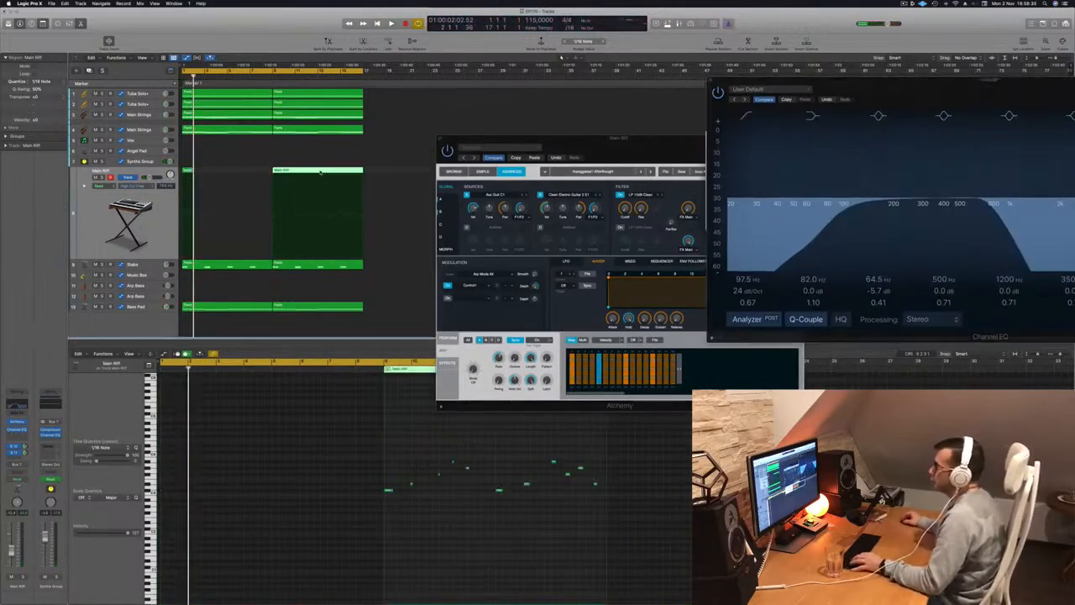
{"action": "left_click", "coordinate": [318, 171], "text": "super"}
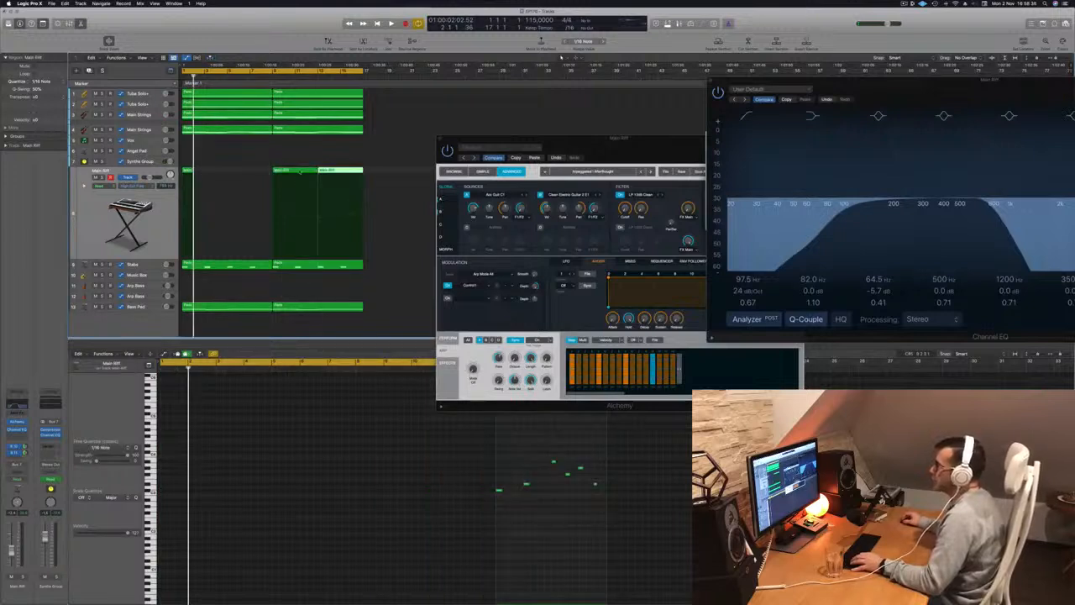
{"action": "left_click", "coordinate": [301, 172]}
{"action": "key", "text": "Delete"}
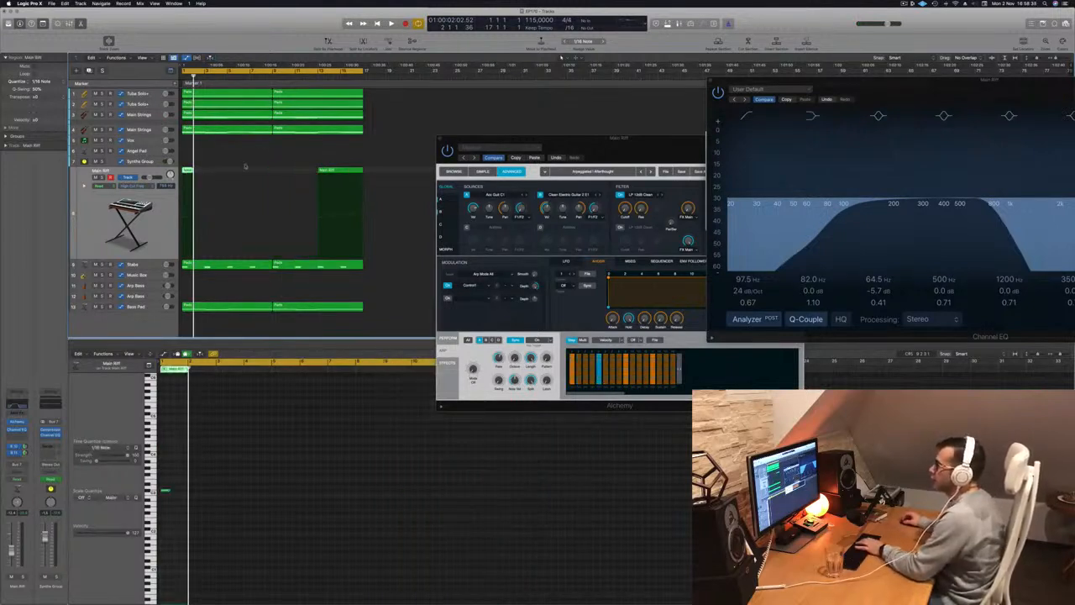
{"action": "left_click_drag", "start_coordinate": [338, 171], "coordinate": [200, 177]}
{"action": "left_click_drag", "start_coordinate": [196, 178], "coordinate": [196, 179]}
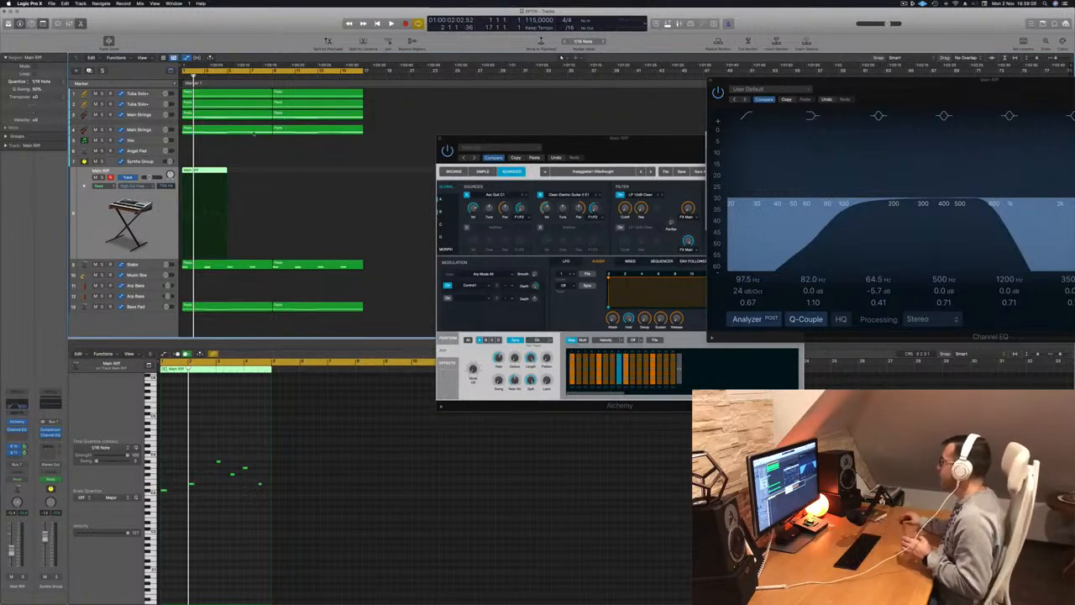
Select all notes of the Main Riff region, play it from the start and mute the Stabs track.
{"action": "left_click_drag", "start_coordinate": [1036, 89], "coordinate": [624, 392]}
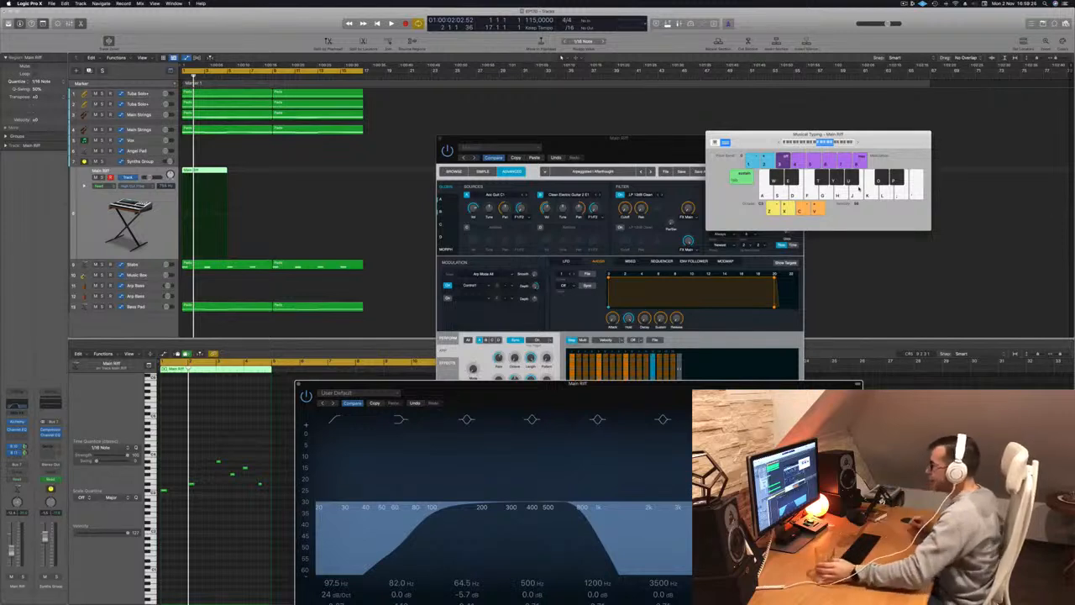
{"action": "left_click", "coordinate": [228, 531]}
{"action": "key", "text": "space"}
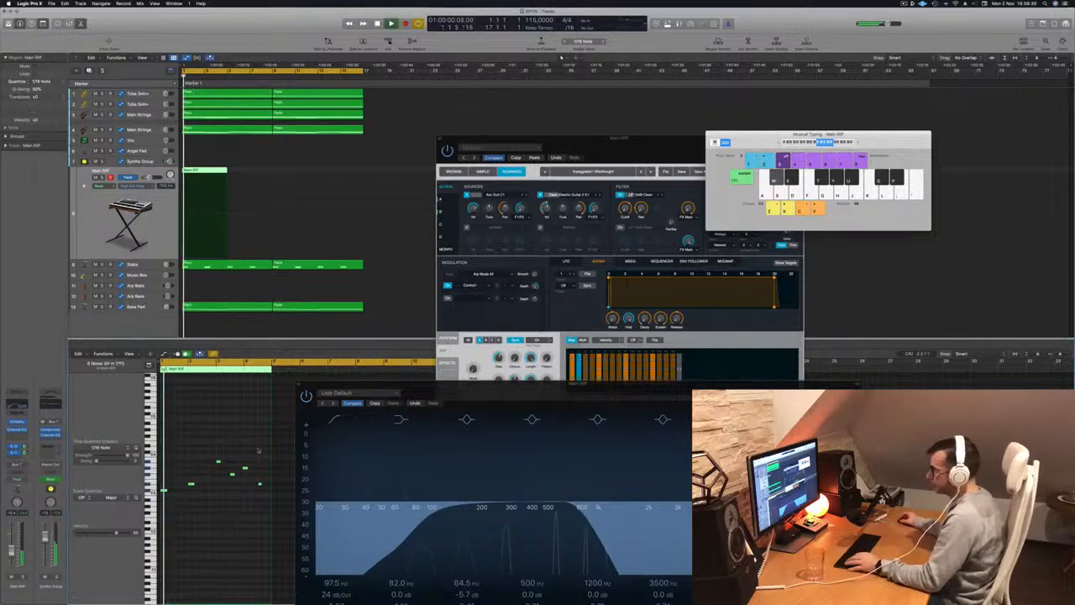
{"action": "left_click_drag", "start_coordinate": [326, 384], "coordinate": [619, 118]}
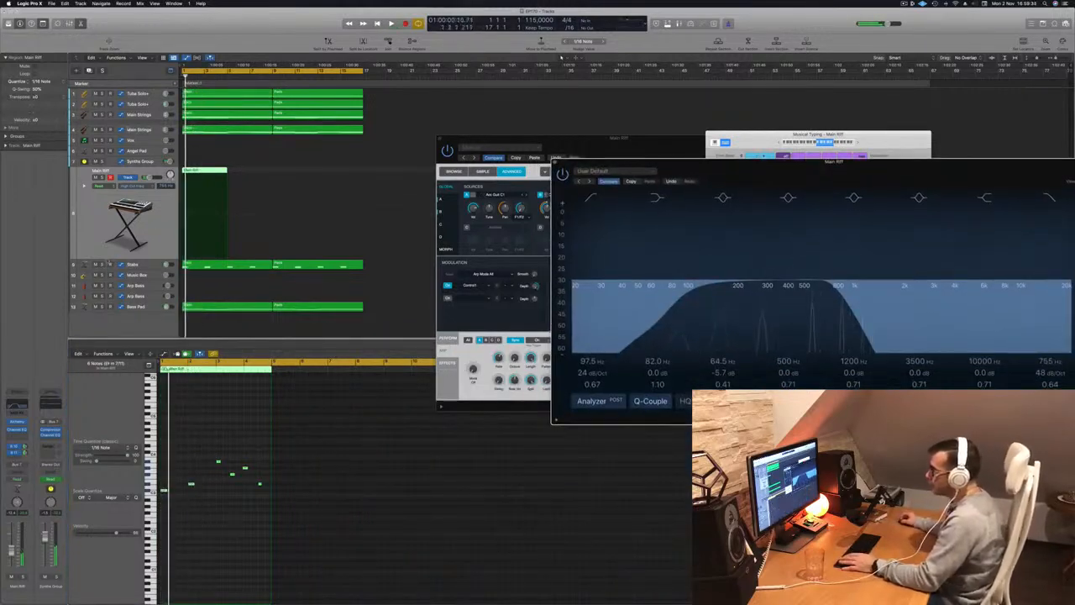
{"action": "left_click", "coordinate": [95, 264]}
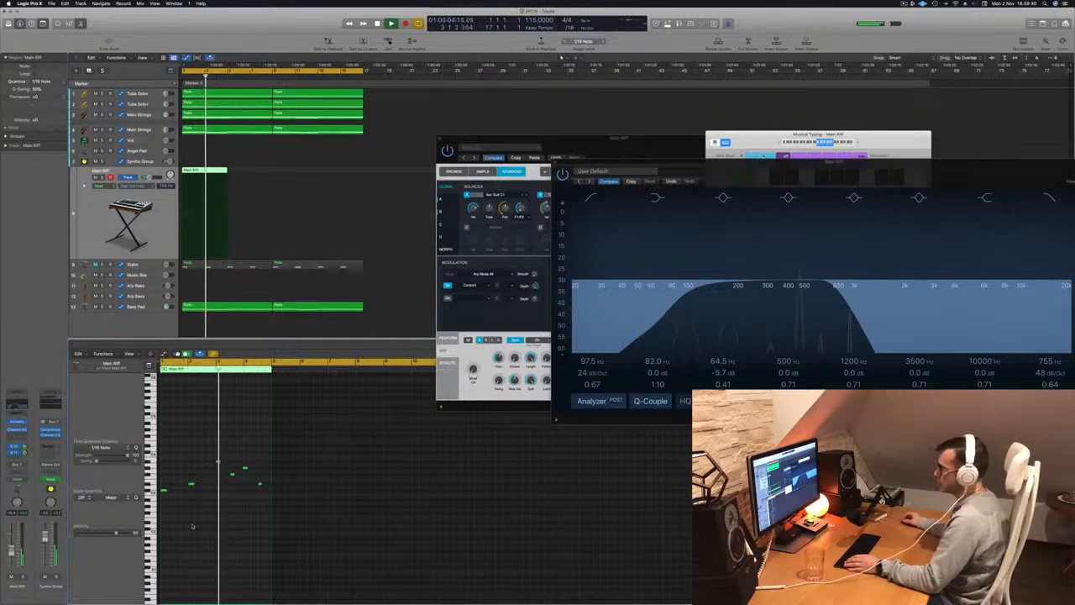
Nudge the fifth riff note slightly later in bar 4 and transpose all six notes up one octave.
{"action": "scroll", "coordinate": [192, 525], "scroll_direction": "up", "scroll_amount": 3}
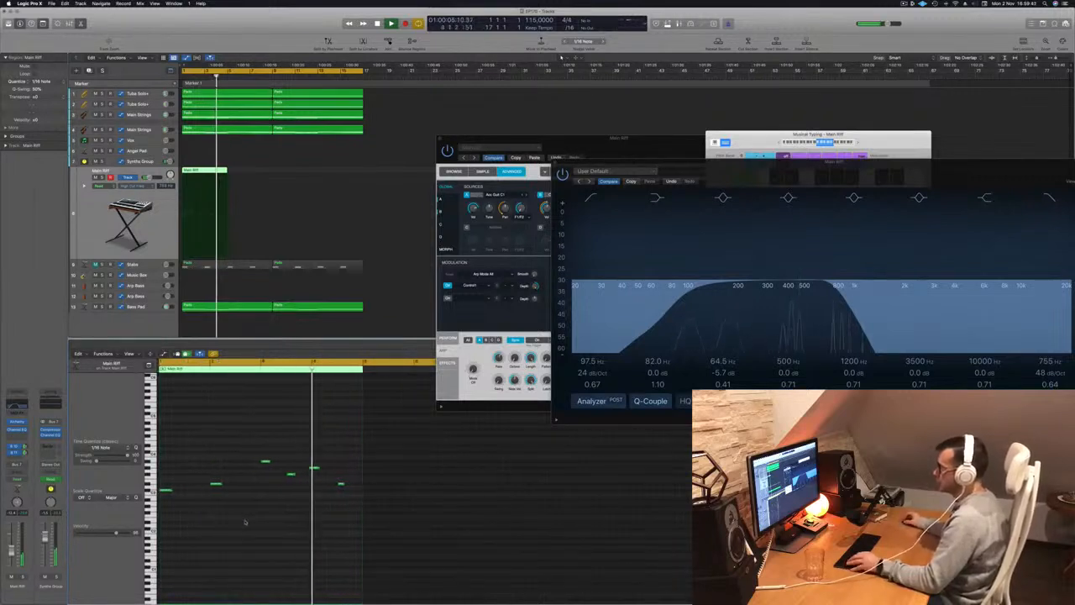
{"action": "key", "text": "space"}
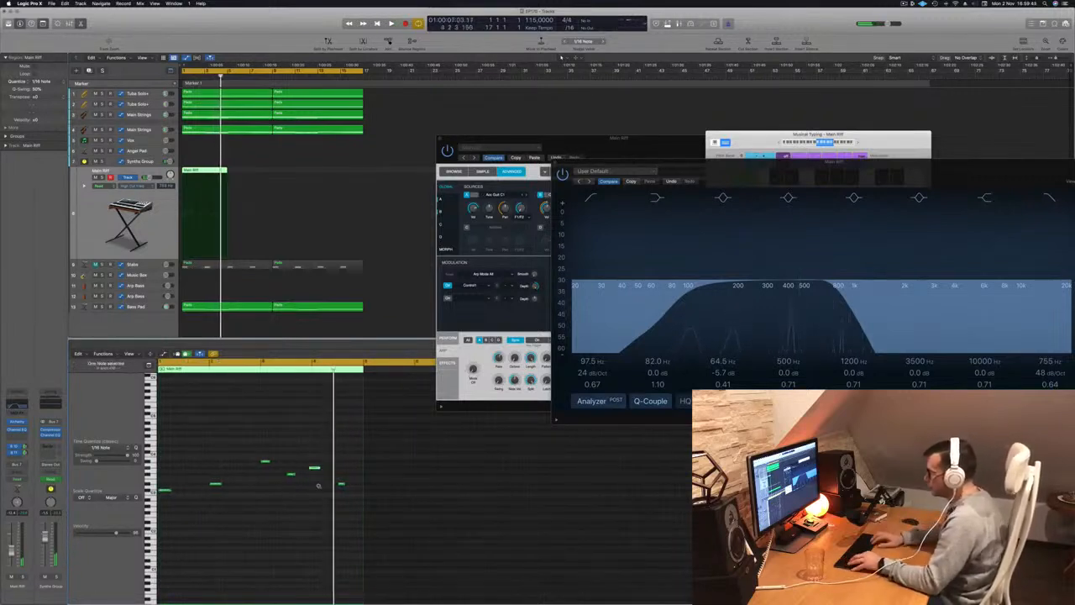
{"action": "key", "text": "space"}
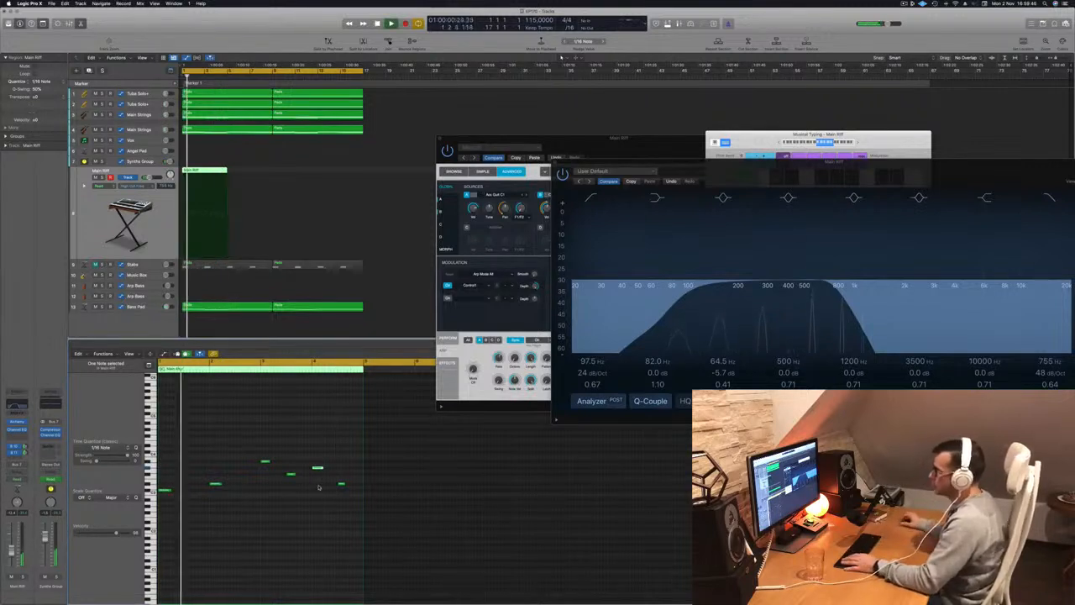
{"action": "key", "text": "space"}
{"action": "left_click", "coordinate": [269, 571]}
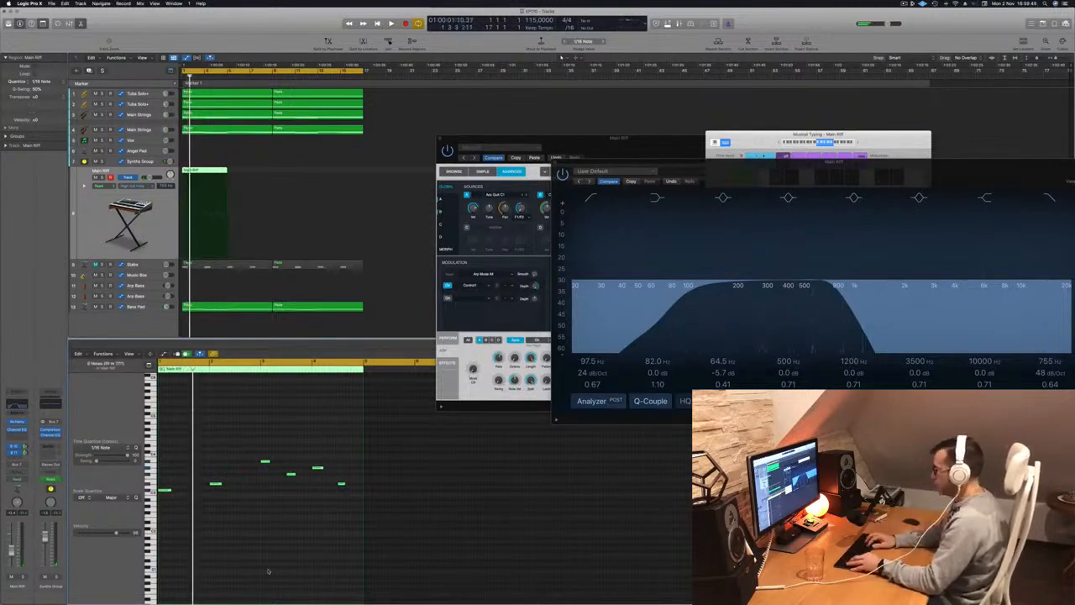
{"action": "key", "text": "space"}
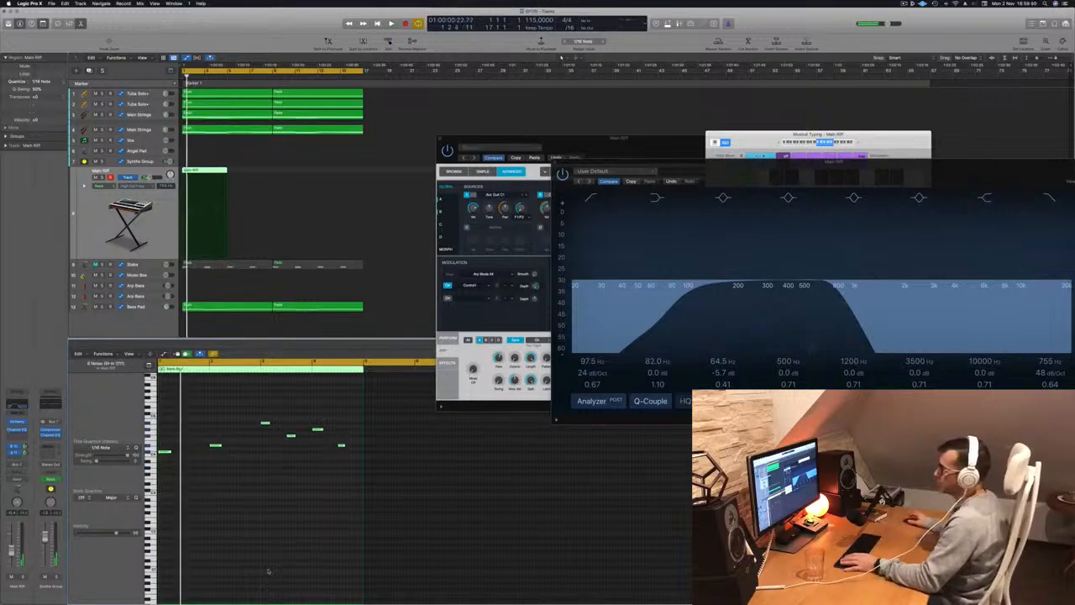
Move the plug-in windows off the riff's notes, shift the third note to the middle of bar 2 and lower it to the first note's pitch.
{"action": "left_click_drag", "start_coordinate": [691, 171], "coordinate": [374, 283]}
{"action": "left_click_drag", "start_coordinate": [564, 134], "coordinate": [671, 239]}
{"action": "left_click_drag", "start_coordinate": [370, 278], "coordinate": [575, 311]}
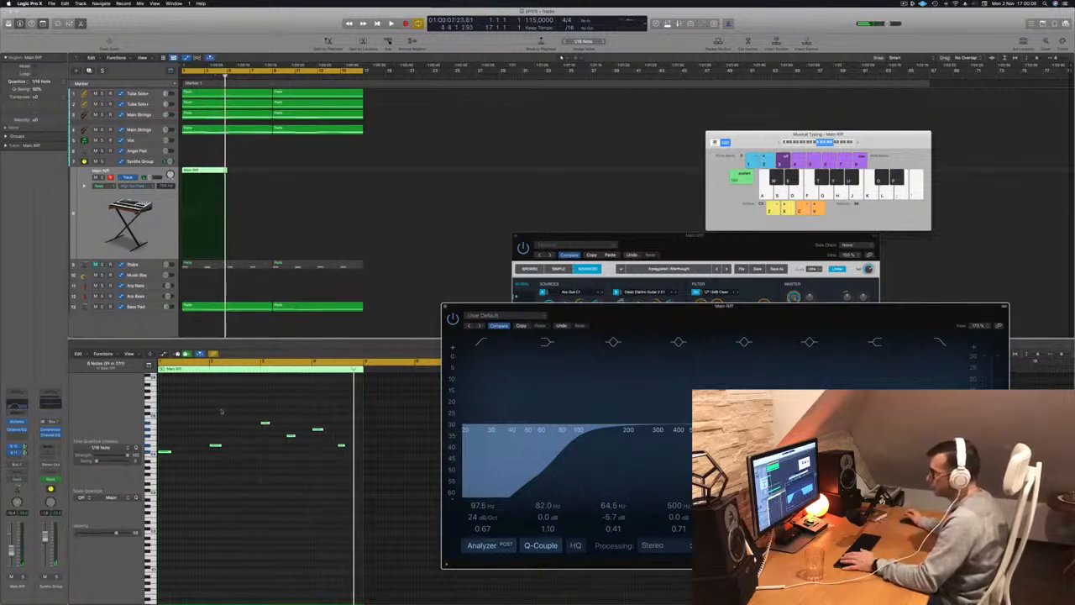
{"action": "key", "text": "space"}
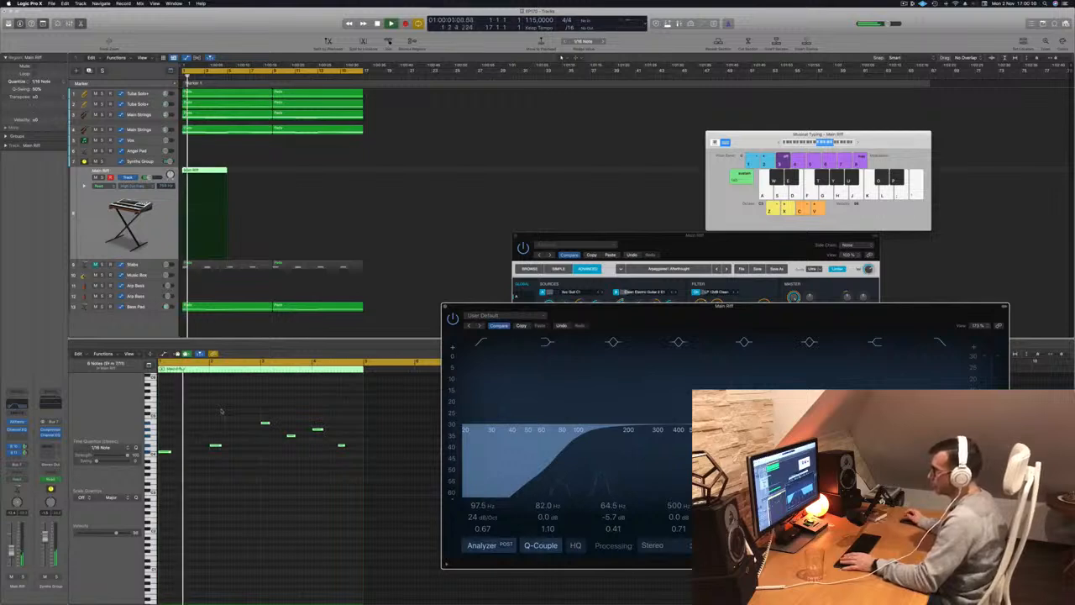
{"action": "left_click", "coordinate": [288, 434]}
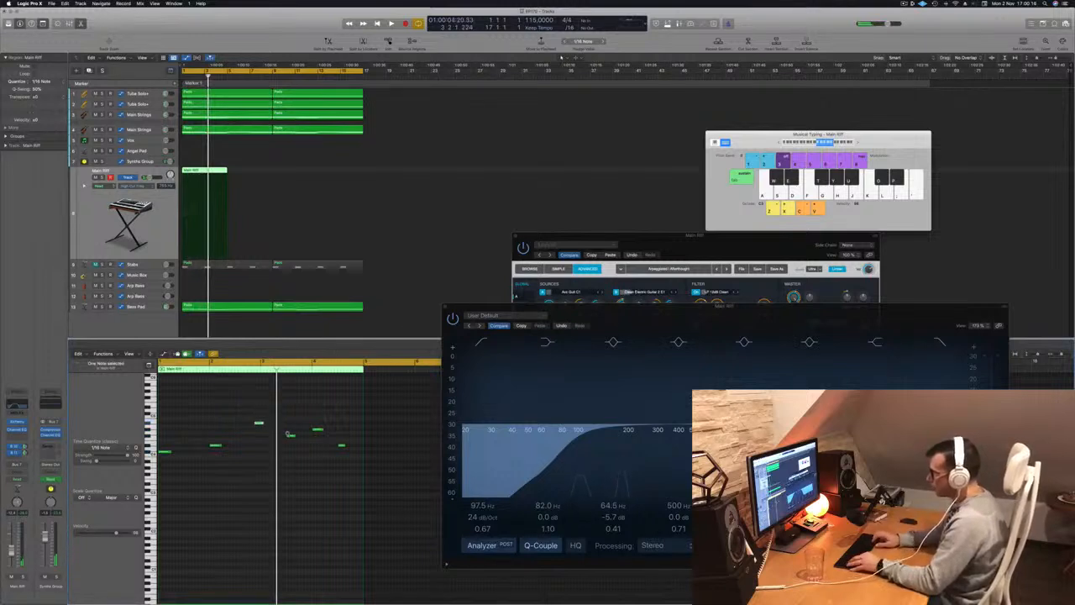
{"action": "key", "text": "space"}
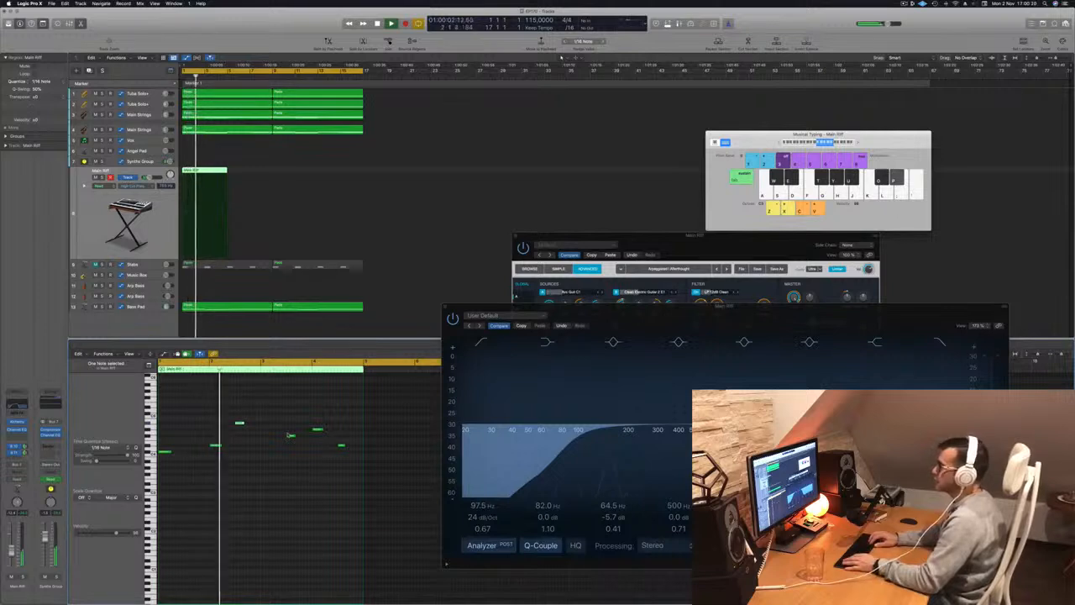
{"action": "key", "text": "Return"}
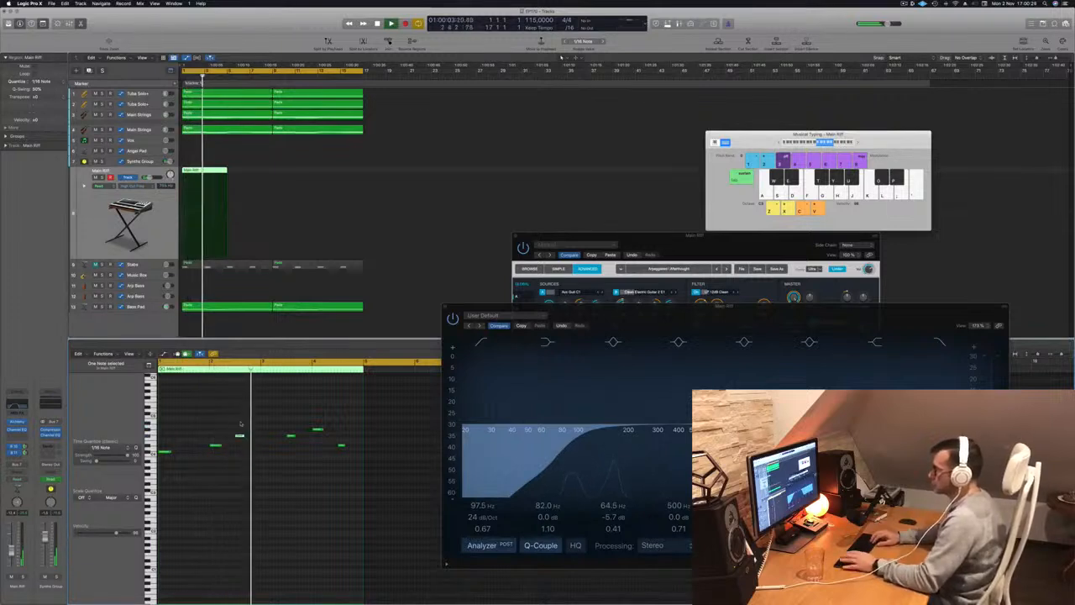
{"action": "key", "text": "Return"}
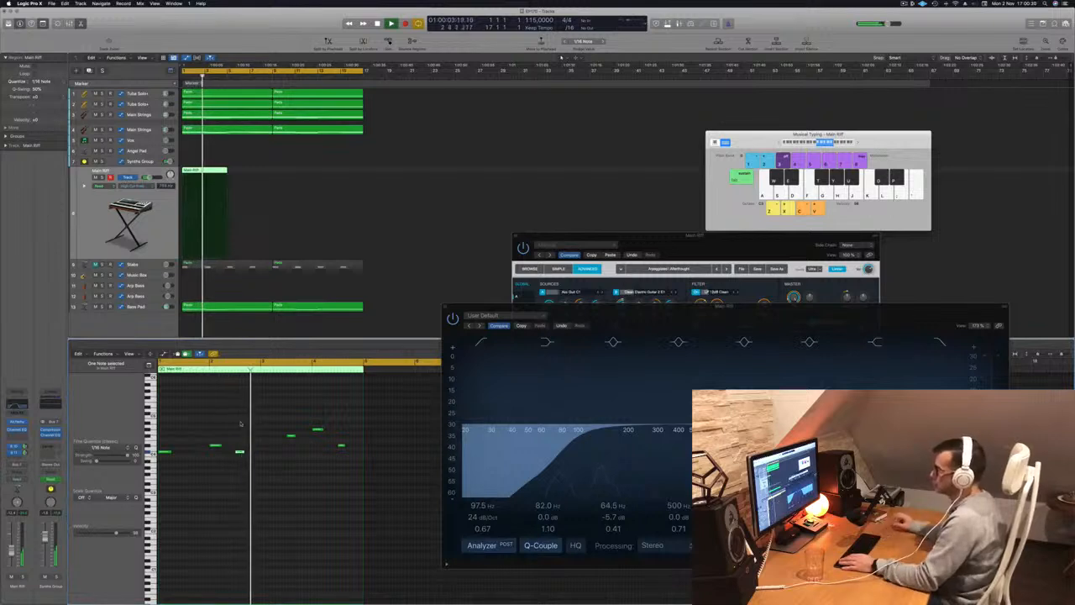
Move the fourth riff note to the start of bar 3 and lower it to the second note's pitch, checking it in playback.
{"action": "key", "text": "Return"}
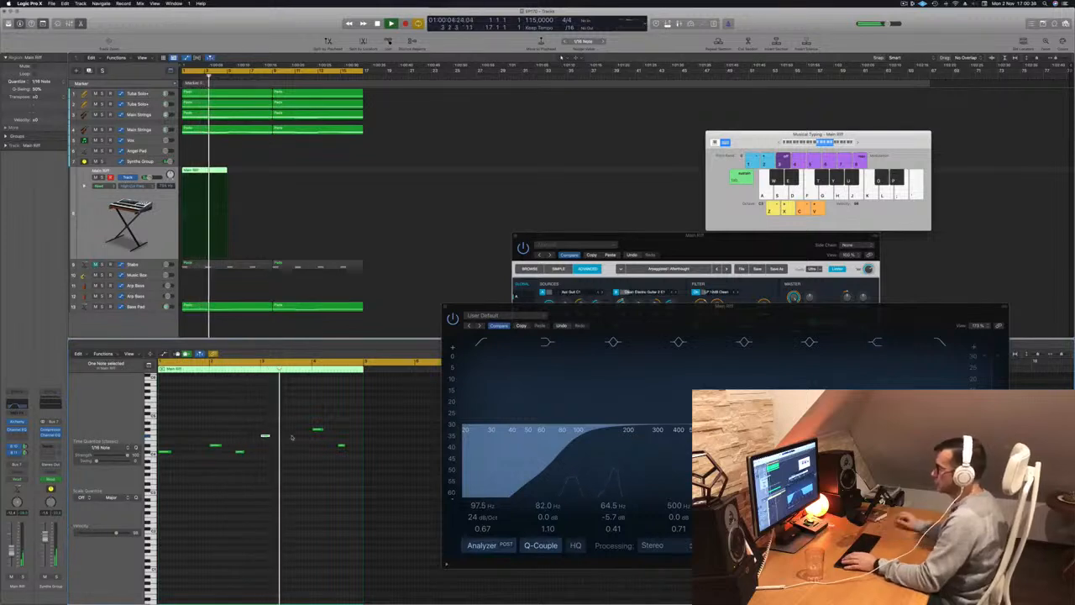
{"action": "key", "text": "Return"}
{"action": "key", "text": "alt+Down"}
{"action": "key", "text": "alt+Down"}
{"action": "key", "text": "alt+Down"}
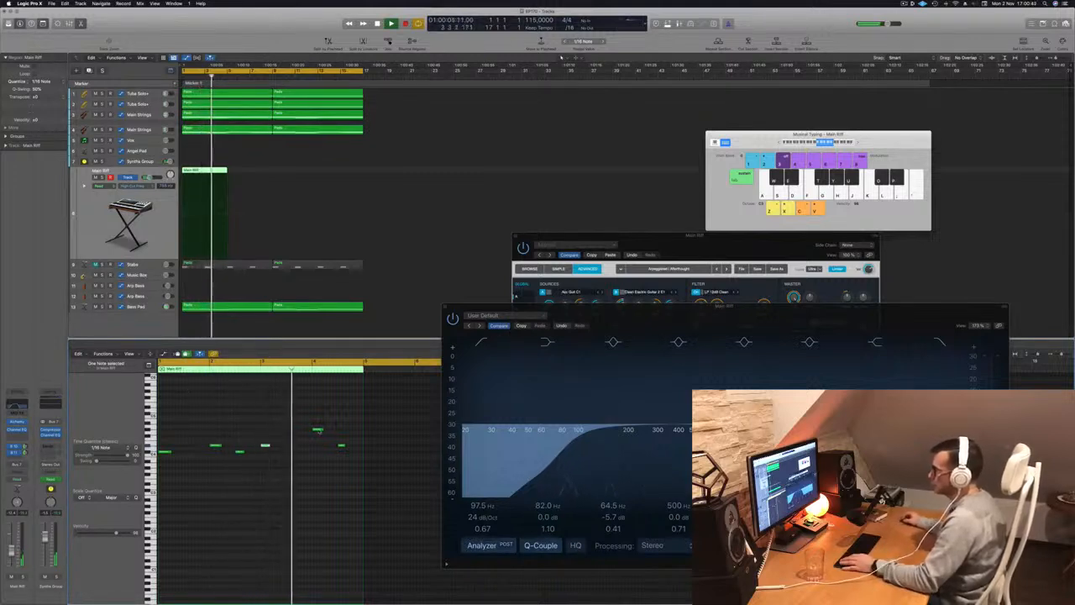
Lower the fifth riff note and move it to the start of bar 3, placing the fourth note one beat after it.
{"action": "left_click_drag", "start_coordinate": [319, 431], "coordinate": [293, 431]}
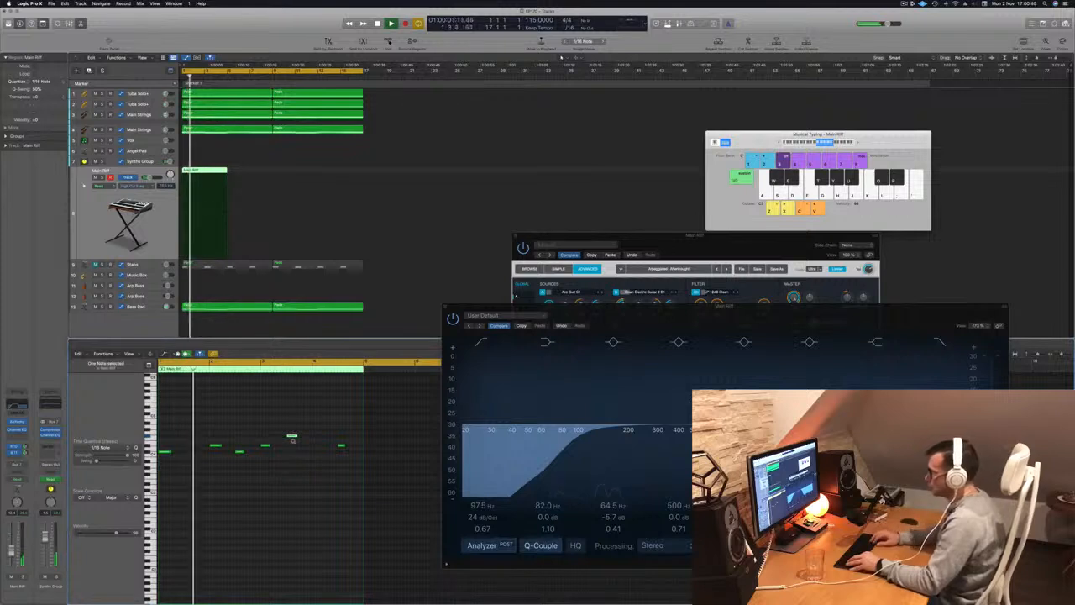
{"action": "key", "text": "alt+Down"}
{"action": "key", "text": "alt+Down"}
{"action": "key", "text": "alt+Down"}
{"action": "key", "text": "alt+Down"}
{"action": "key", "text": "alt+Down"}
{"action": "key", "text": "alt+Left"}
{"action": "key", "text": "alt+Left"}
{"action": "key", "text": "alt+Left"}
{"action": "key", "text": "alt+Left"}
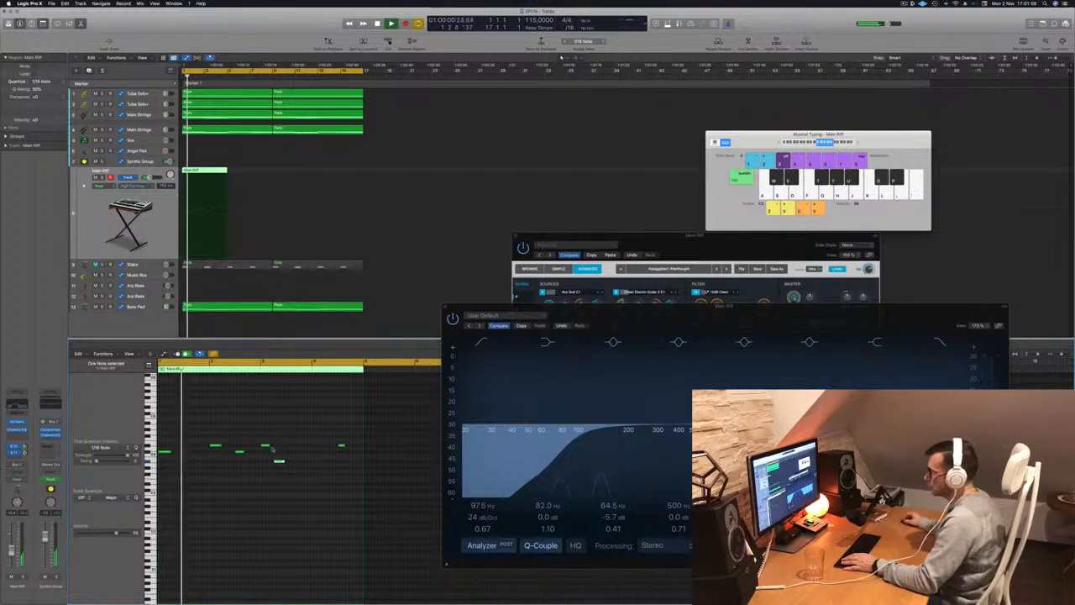
{"action": "mouse_move", "coordinate": [272, 449]}
{"action": "left_mouse_down"}
{"action": "mouse_move", "coordinate": [282, 464]}
{"action": "mouse_move", "coordinate": [281, 447]}
{"action": "left_mouse_up"}
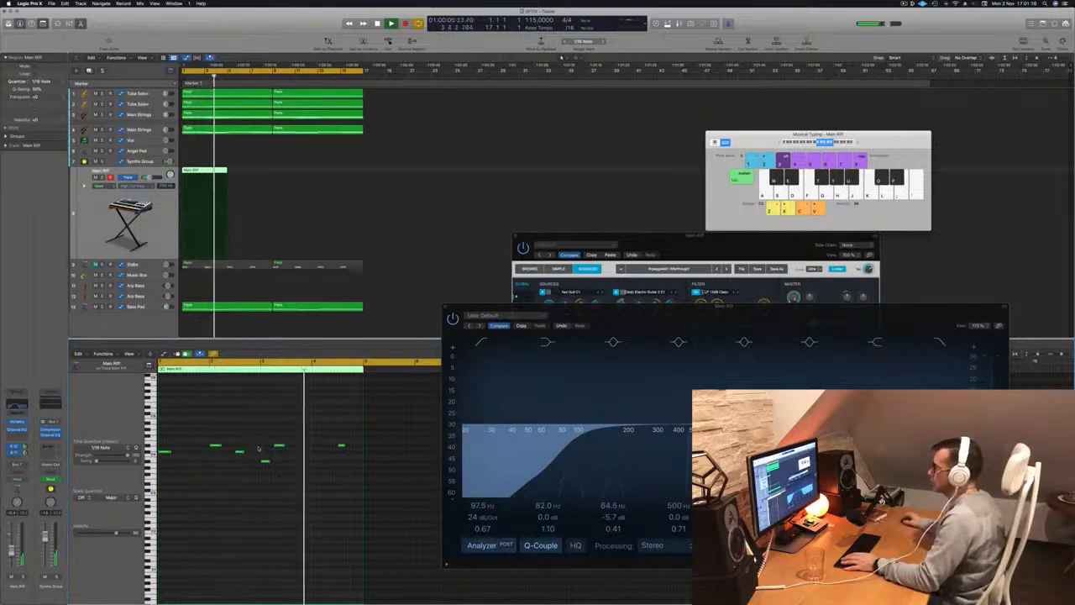
Move the last riff note to beat 3 of bar 3 at the first note's pitch, and copy it lower onto beat 4.
{"action": "left_click_drag", "start_coordinate": [342, 447], "coordinate": [289, 452]}
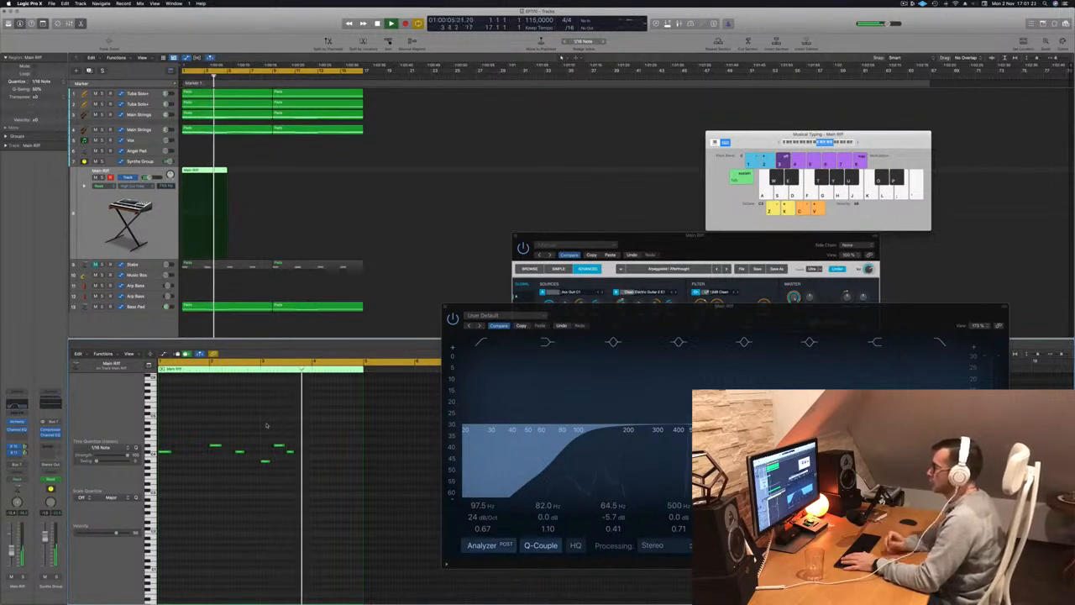
{"action": "left_click_drag", "start_coordinate": [291, 453], "coordinate": [303, 460]}
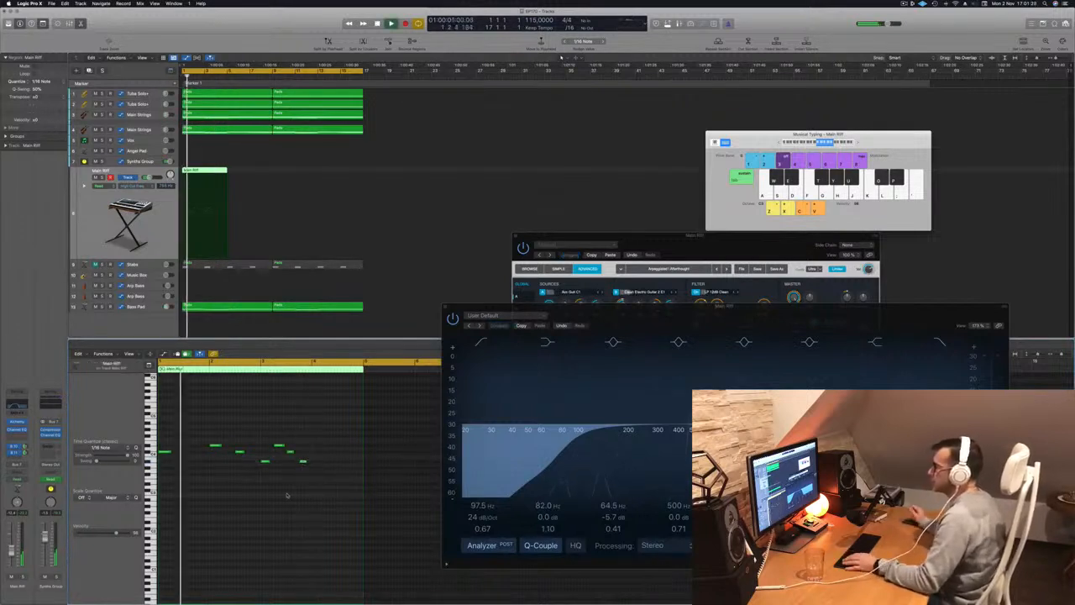
{"action": "left_click", "coordinate": [245, 485]}
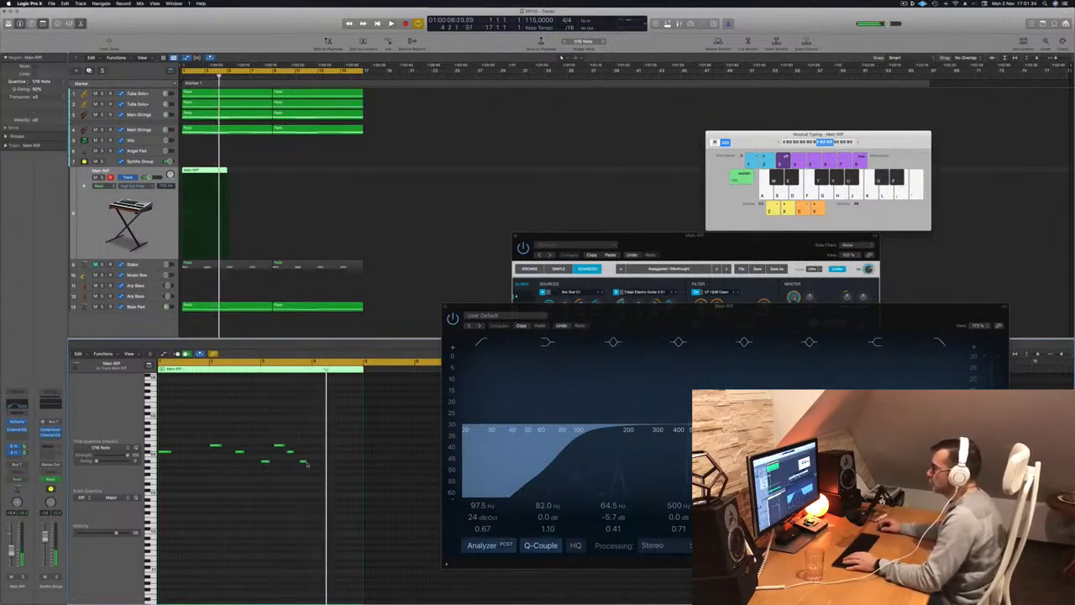
Copy riff notes onto the first three beats of bar 4 as a low, higher, lower ending, and check them in playback.
{"action": "left_click_drag", "start_coordinate": [304, 461], "coordinate": [328, 452]}
{"action": "key", "text": "space"}
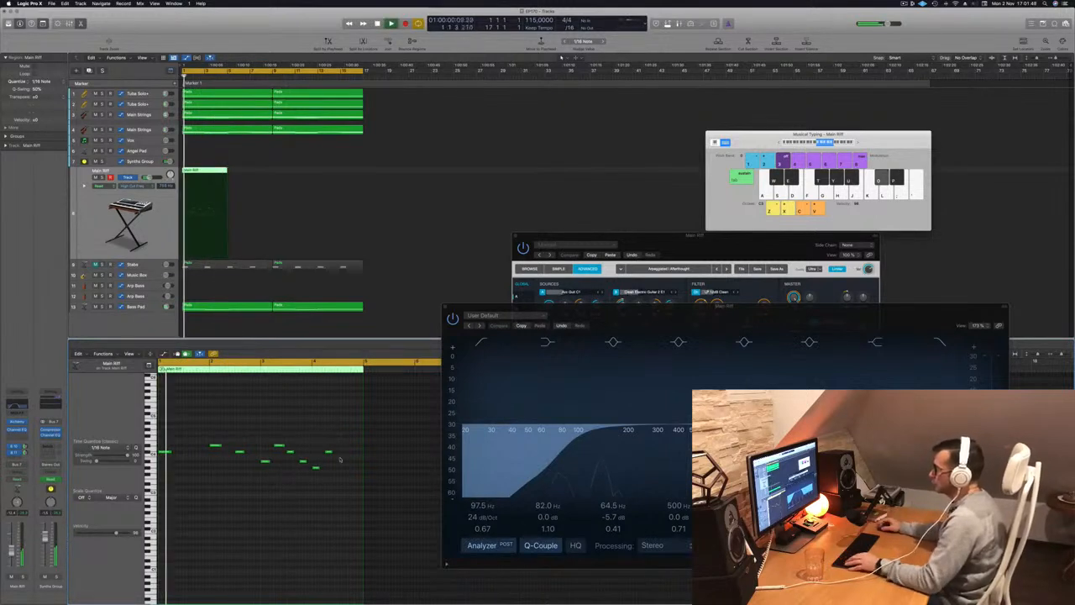
{"action": "left_click_drag", "start_coordinate": [329, 453], "coordinate": [342, 462]}
{"action": "left_click", "coordinate": [311, 411]}
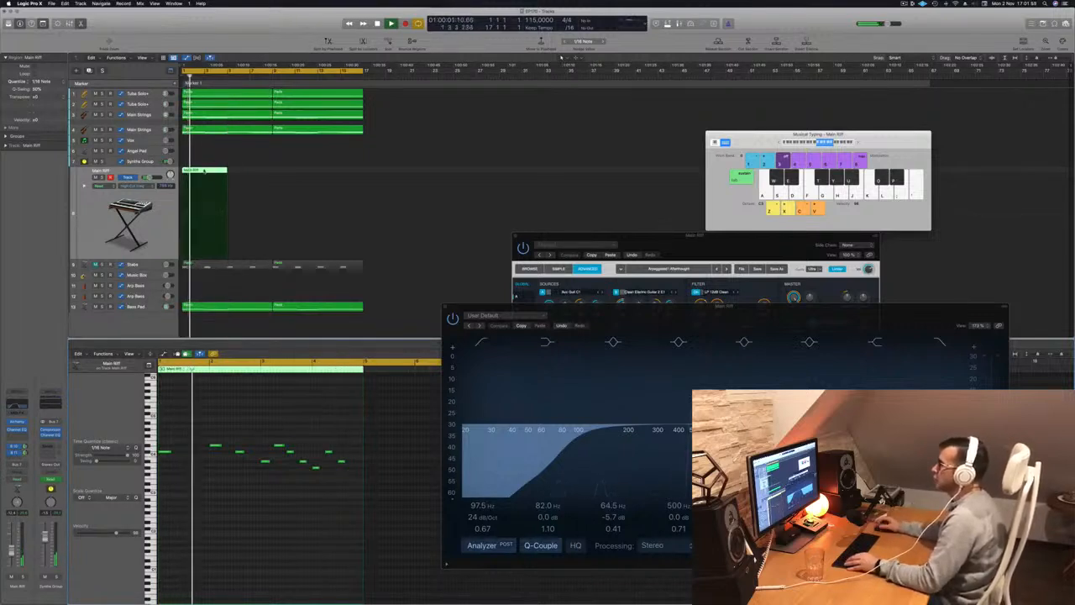
Copy the four-bar Main Riff region to bars 5 to 8 and restart playback from the beginning.
{"action": "left_click_drag", "start_coordinate": [213, 172], "coordinate": [245, 178]}
{"action": "left_click_drag", "start_coordinate": [249, 178], "coordinate": [248, 178]}
{"action": "left_click", "coordinate": [212, 170]}
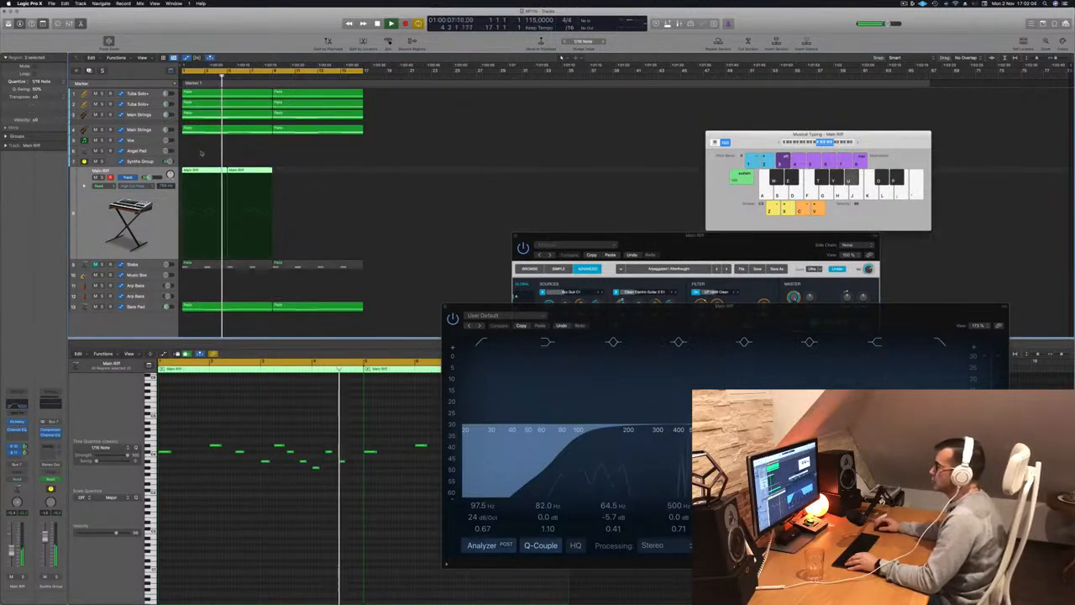
{"action": "key", "text": "Return"}
Move the plug-in windows off the notes, delete the low riff note on beat 4 of bar 3, and replay the riff.
{"action": "left_click_drag", "start_coordinate": [619, 316], "coordinate": [638, 343]}
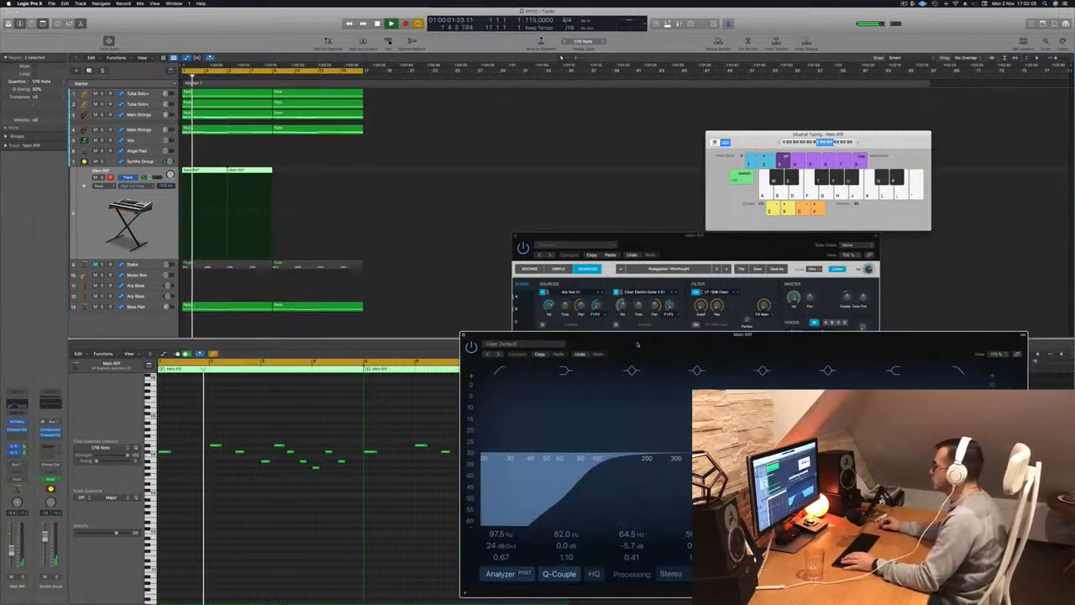
{"action": "left_click_drag", "start_coordinate": [682, 241], "coordinate": [655, 118]}
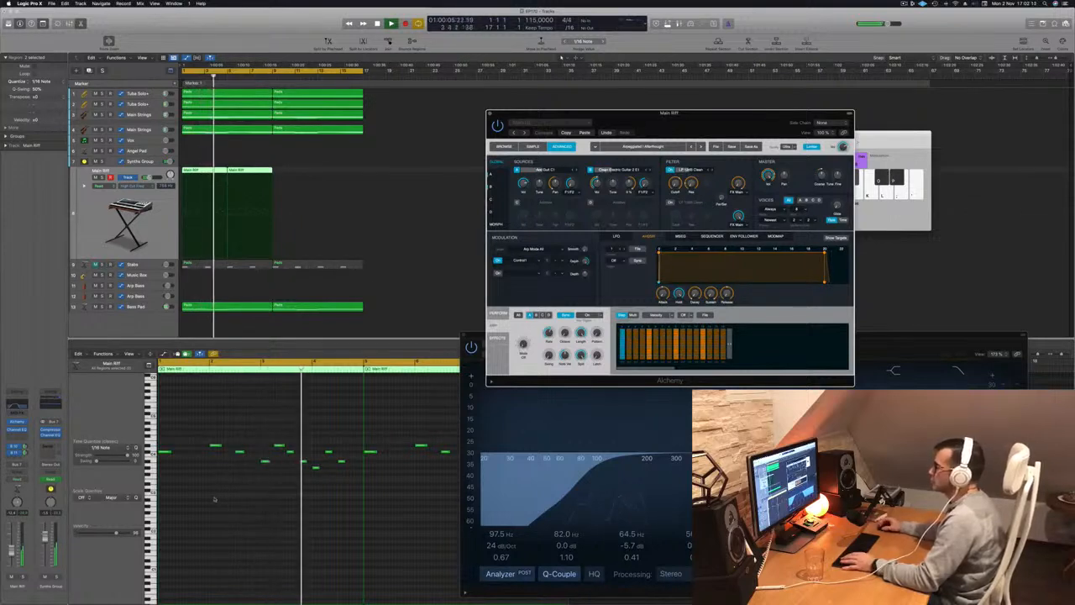
{"action": "left_click", "coordinate": [300, 468]}
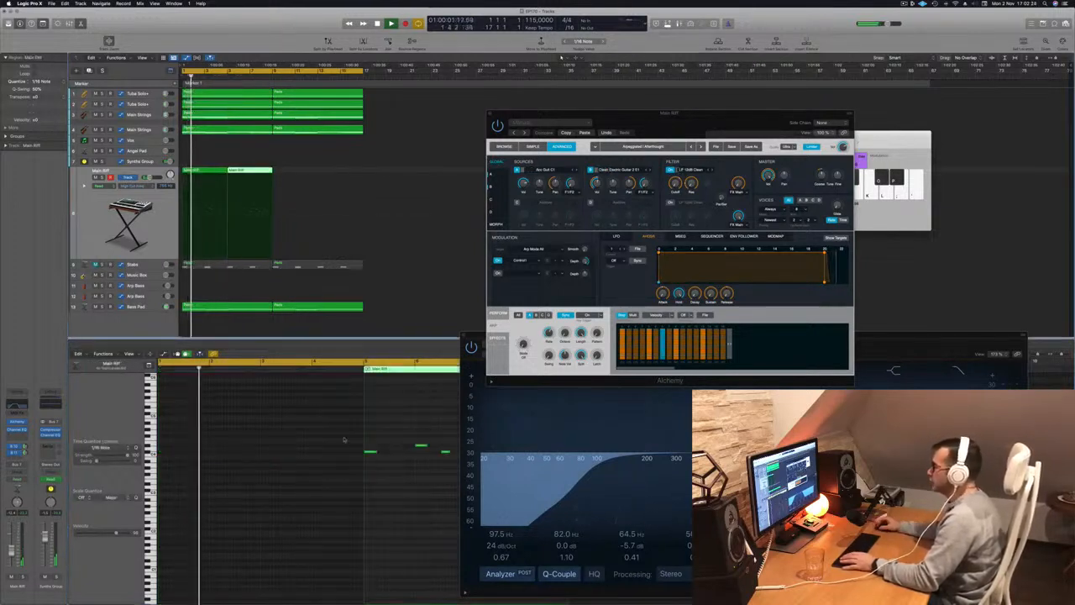
{"action": "scroll", "coordinate": [399, 472], "scroll_direction": "right", "scroll_amount": 2}
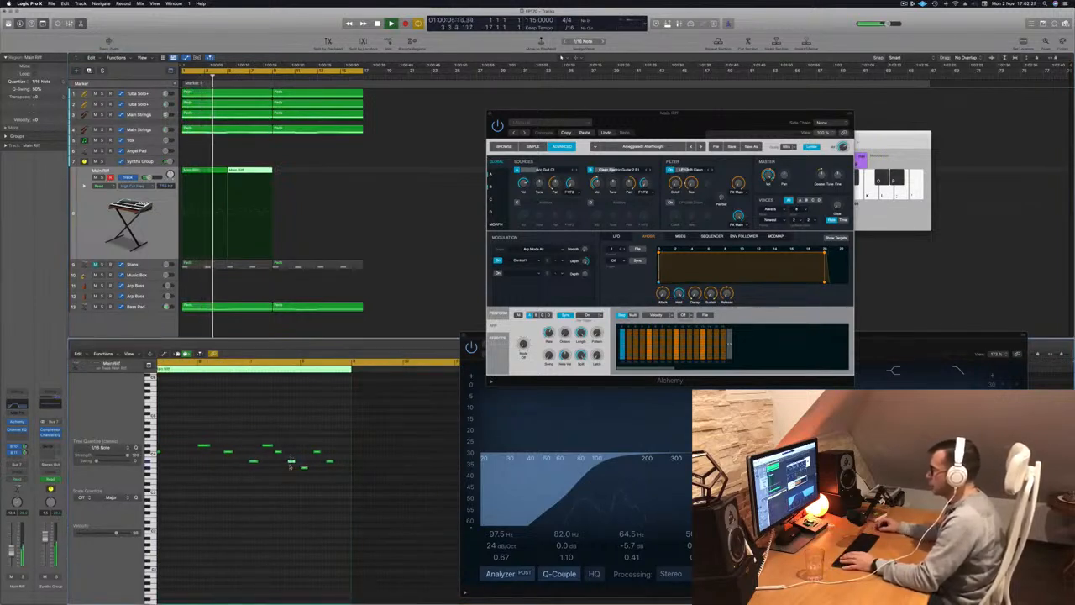
{"action": "key", "text": "space"}
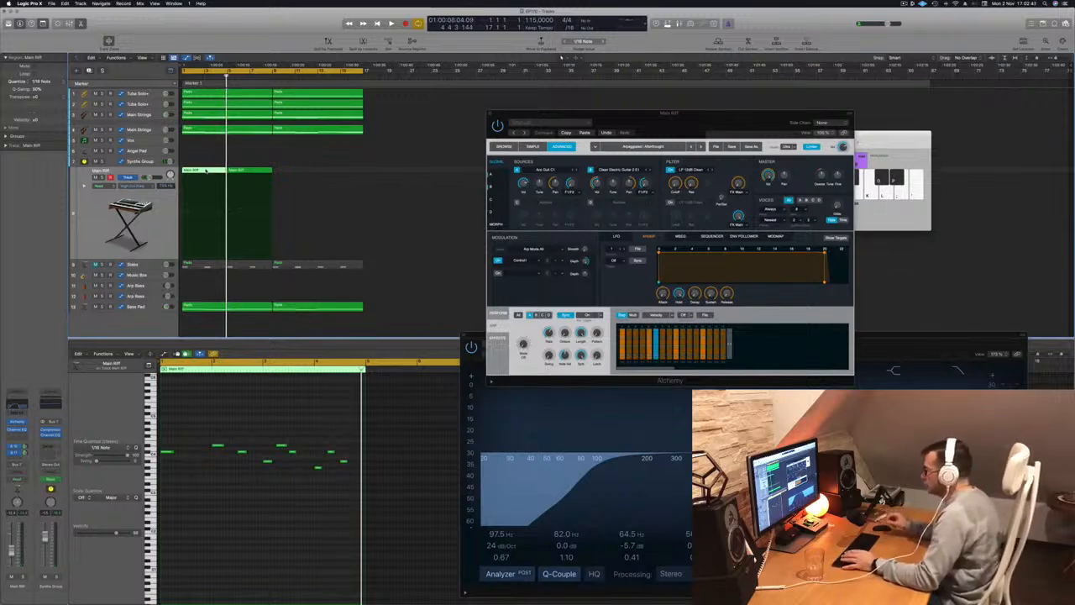
{"action": "key", "text": "space"}
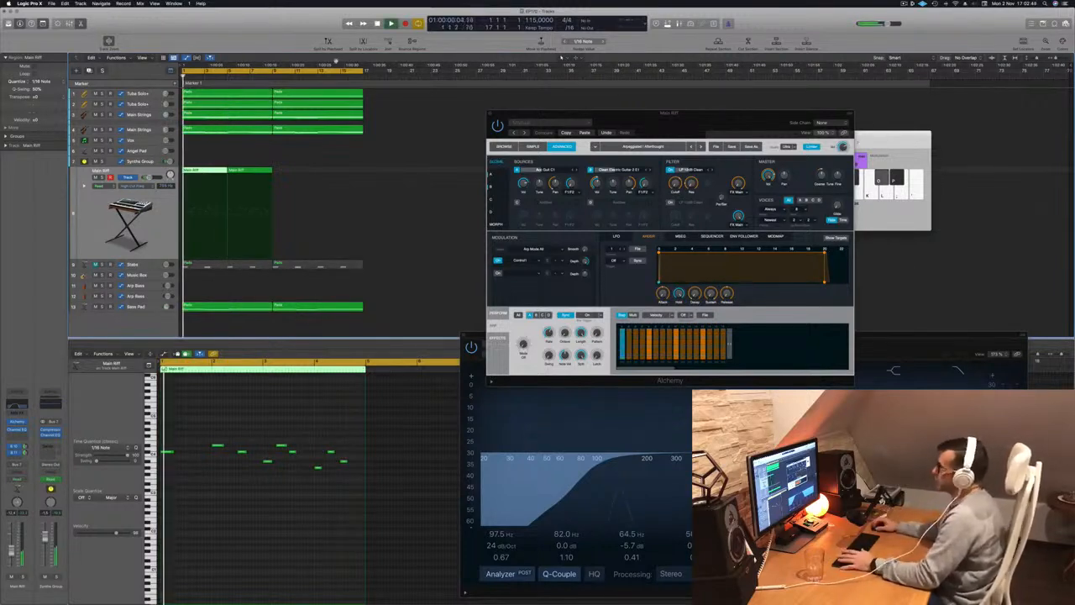
Copy the Main Riff regions into bars 9 to 16 to fill the 16-bar cycle, and play from the start.
{"action": "left_click", "coordinate": [295, 170]}
{"action": "left_click_drag", "start_coordinate": [227, 175], "coordinate": [295, 179]}
{"action": "key", "text": "space"}
{"action": "key", "text": "space"}
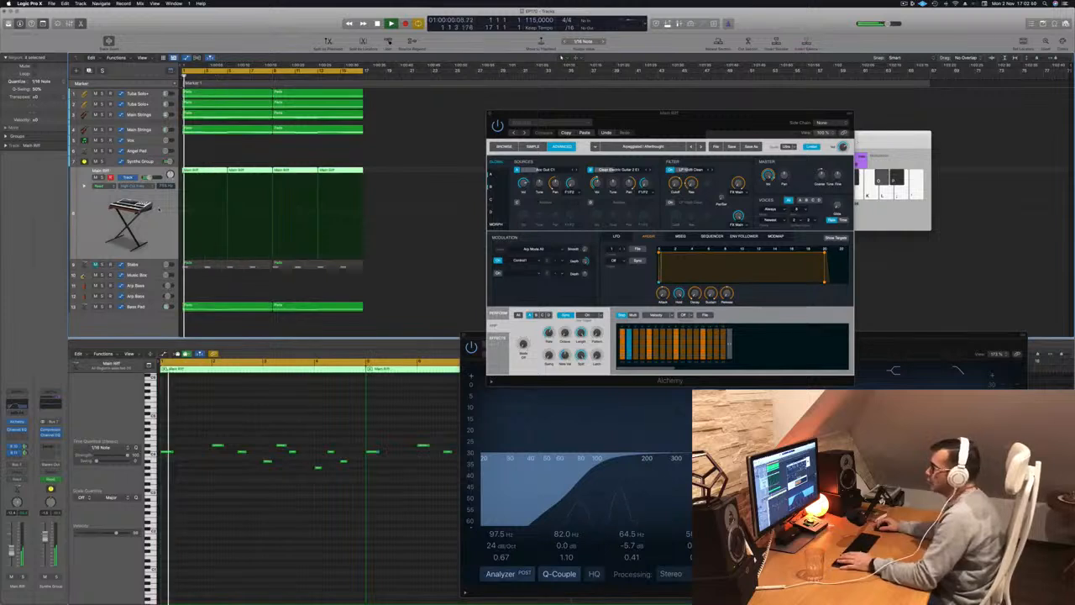
Switch Alchemy to its preset browser view with the performance controls shown, moving its window clear of the edit area.
{"action": "left_click_drag", "start_coordinate": [629, 117], "coordinate": [586, 127]}
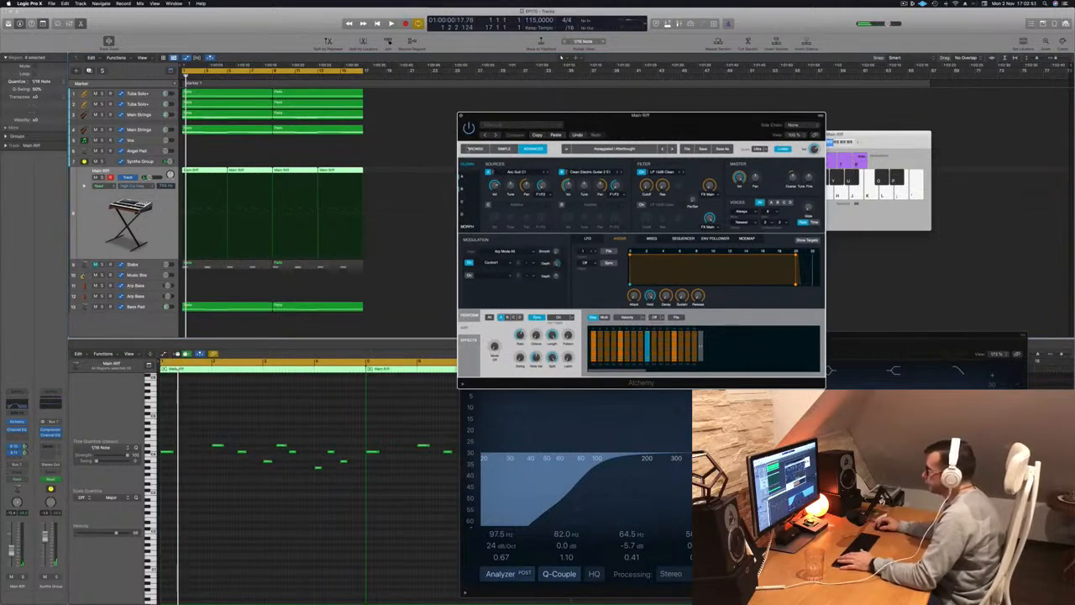
{"action": "left_click", "coordinate": [468, 148]}
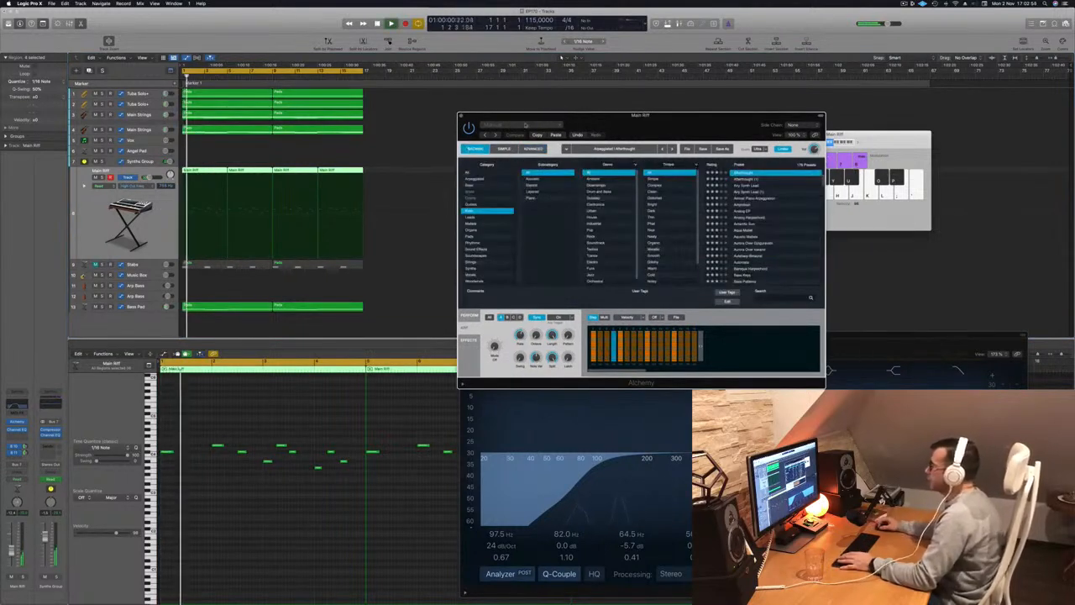
{"action": "left_click", "coordinate": [507, 149]}
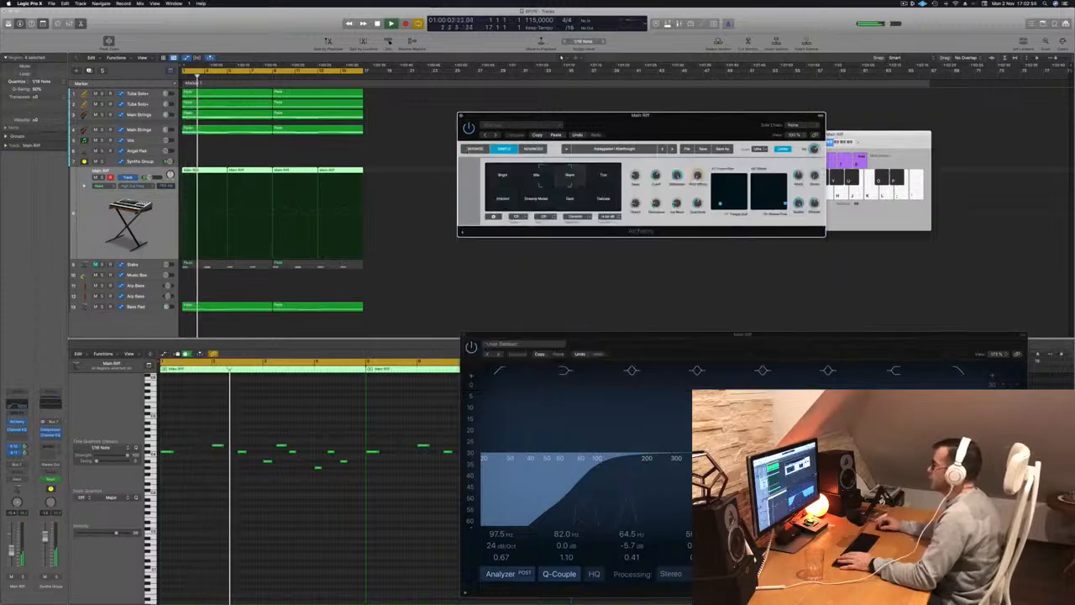
{"action": "left_click", "coordinate": [476, 149]}
{"action": "left_click", "coordinate": [534, 149]}
{"action": "left_click", "coordinate": [477, 149]}
{"action": "key", "text": "Return"}
{"action": "left_click_drag", "start_coordinate": [508, 116], "coordinate": [459, 115]}
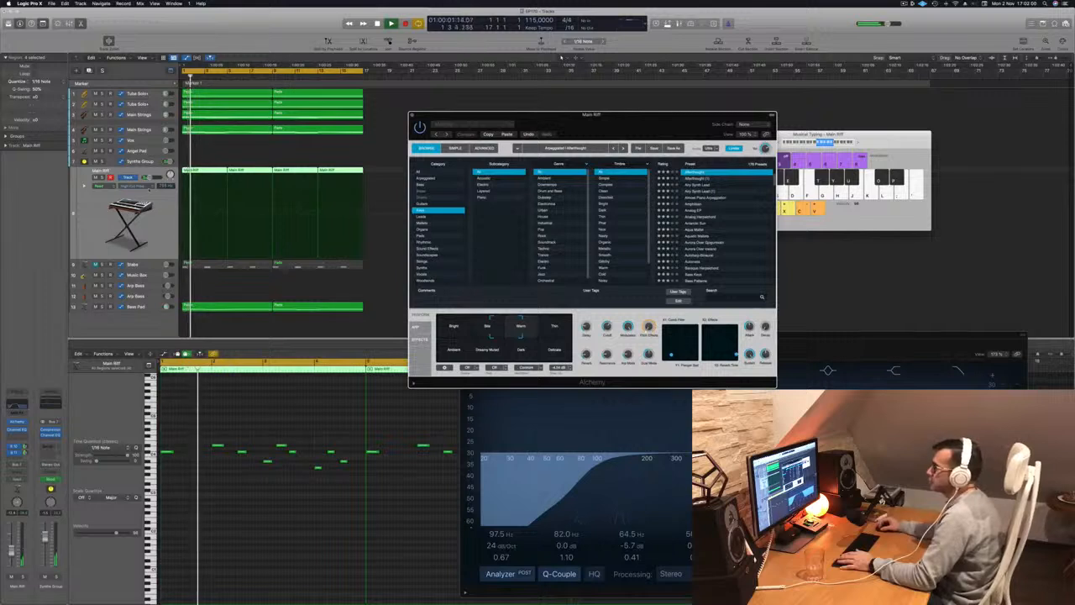
Solo the Main Riff track and raise Alchemy's Cutoff while the riff plays.
{"action": "key", "text": "s"}
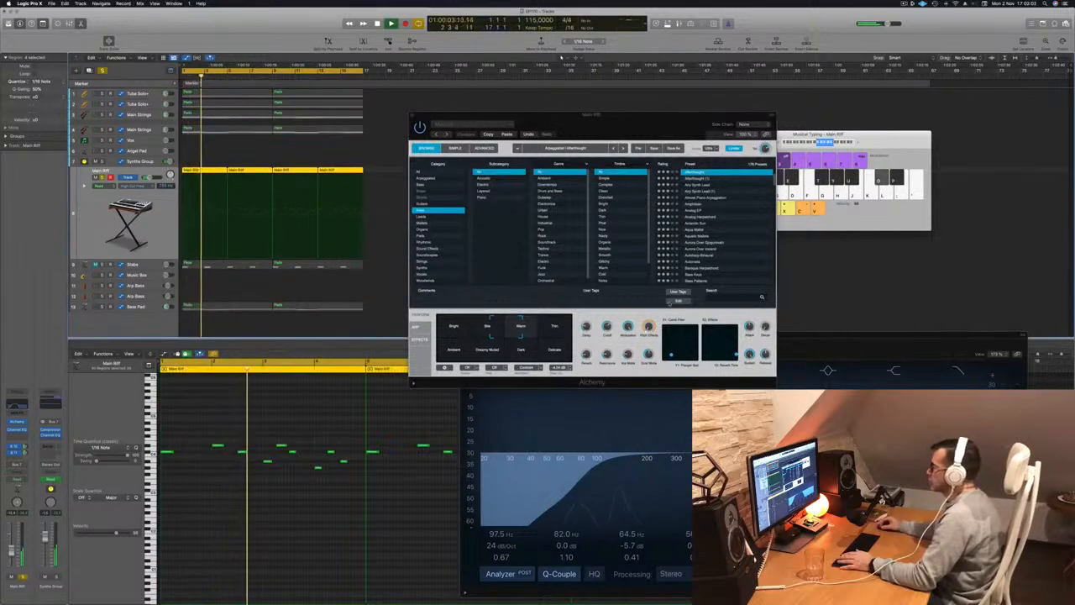
{"action": "left_click_drag", "start_coordinate": [606, 326], "coordinate": [611, 303]}
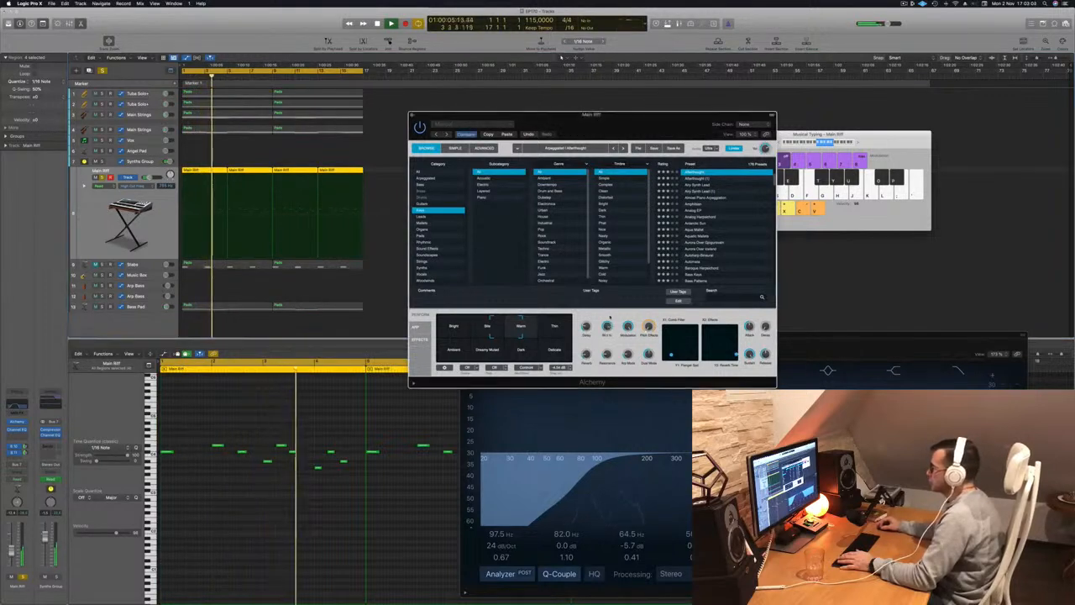
{"action": "key", "text": "Return"}
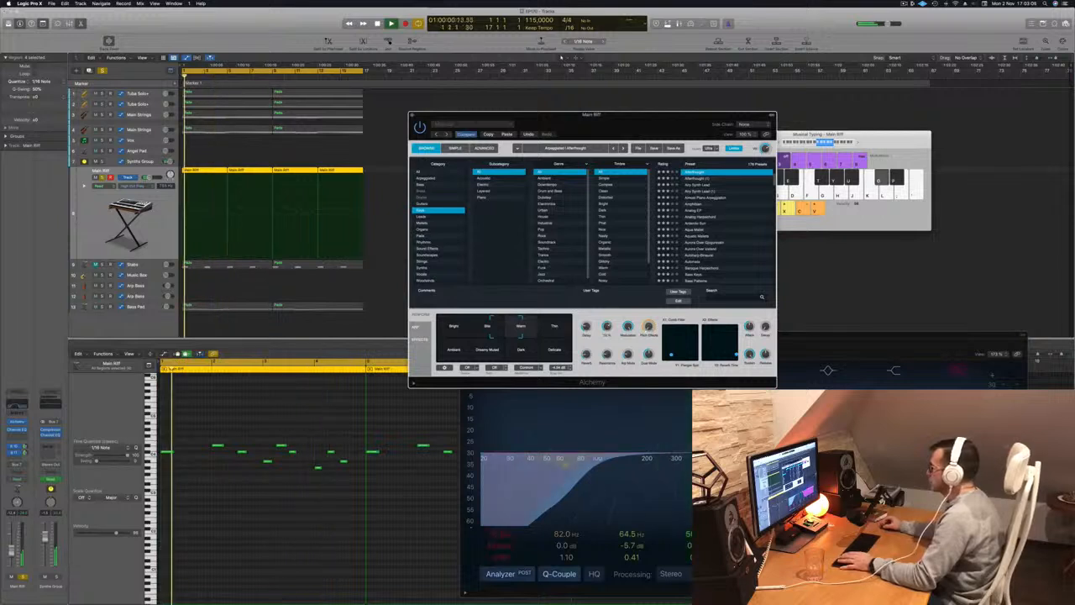
Bring the riff's Channel EQ into full view, check its spectrum, and unsolo the Main Riff track to hear the full mix.
{"action": "left_click", "coordinate": [916, 462]}
{"action": "left_click_drag", "start_coordinate": [778, 336], "coordinate": [622, 319]}
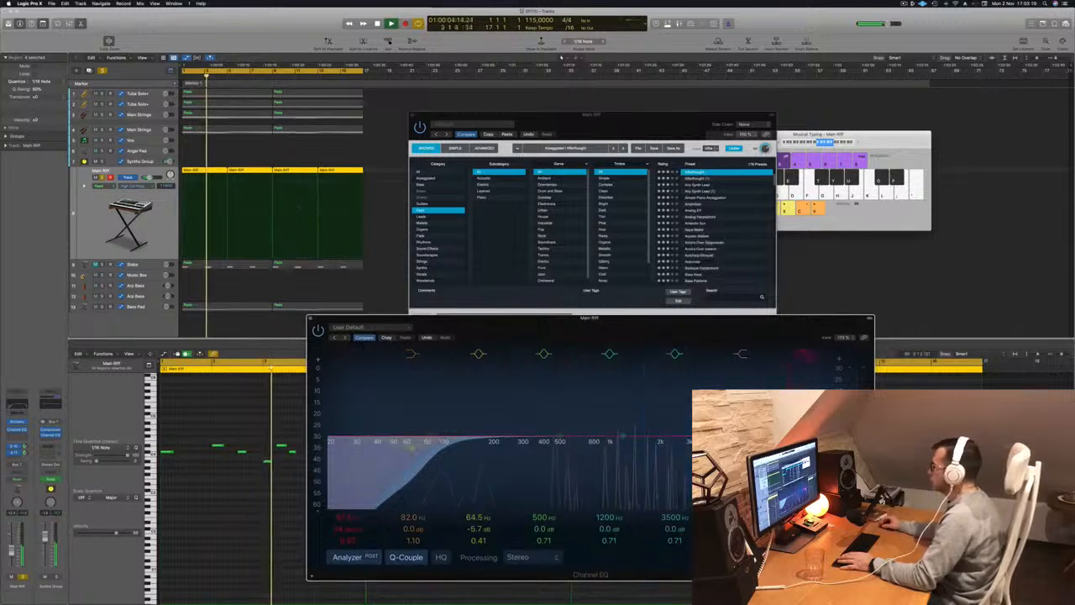
{"action": "key", "text": "space"}
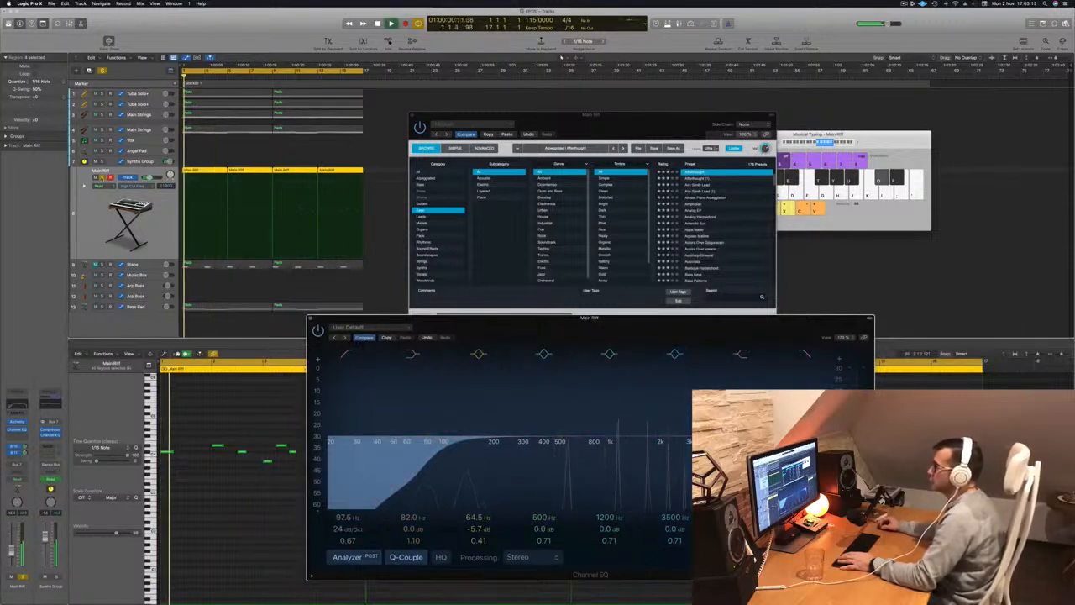
{"action": "left_click", "coordinate": [102, 177]}
{"action": "key", "text": "space"}
{"action": "key", "text": "space"}
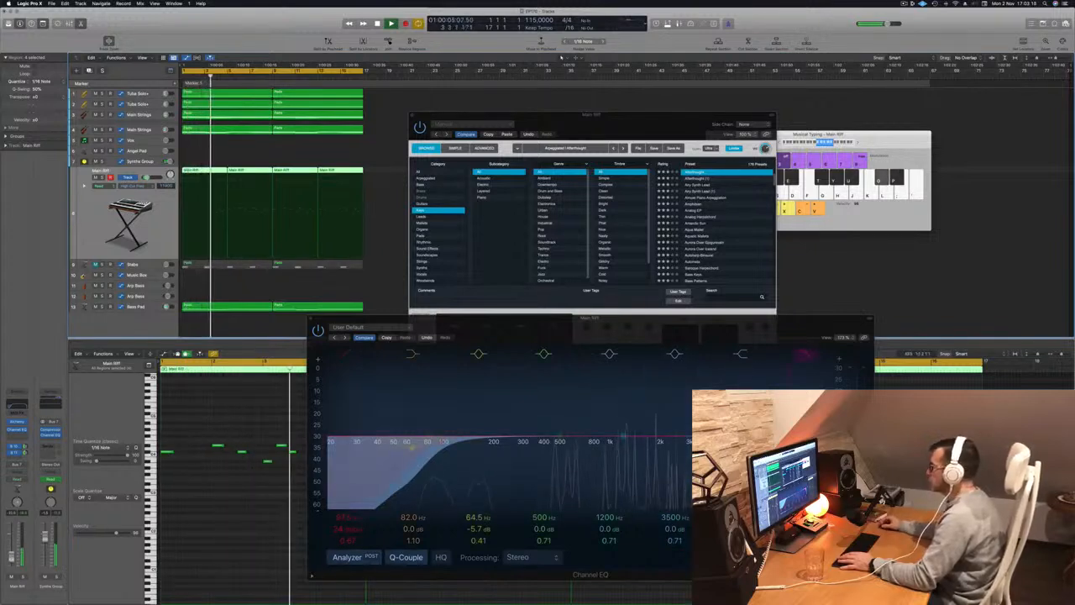
Set Alchemy's performance snapshot to Dreamy Muted, and close the Alchemy and Channel EQ windows.
{"action": "left_click_drag", "start_coordinate": [672, 129], "coordinate": [654, 101]}
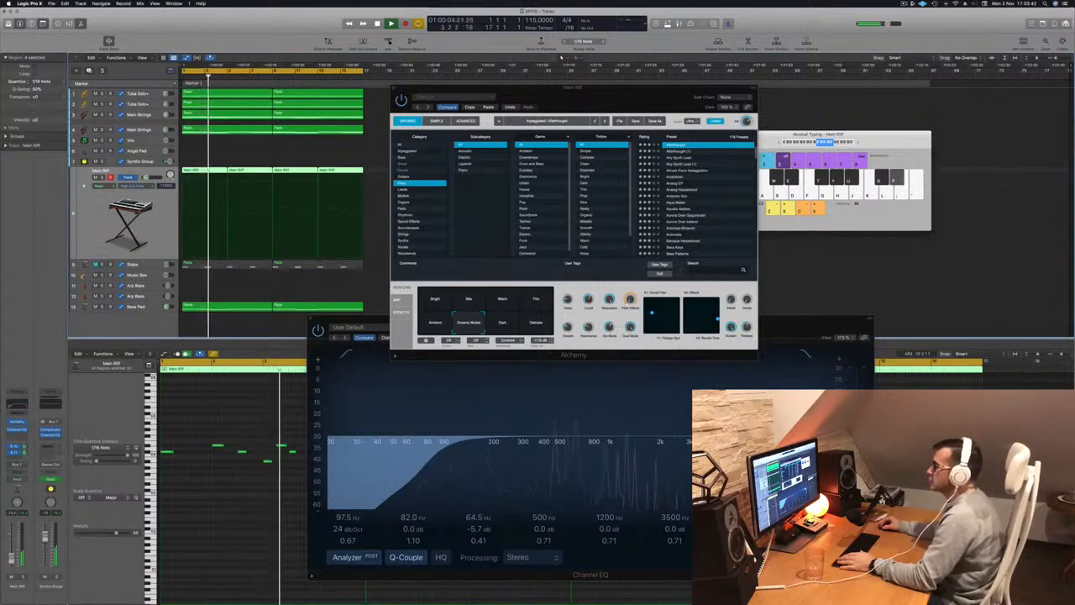
{"action": "left_click_drag", "start_coordinate": [431, 90], "coordinate": [507, 116]}
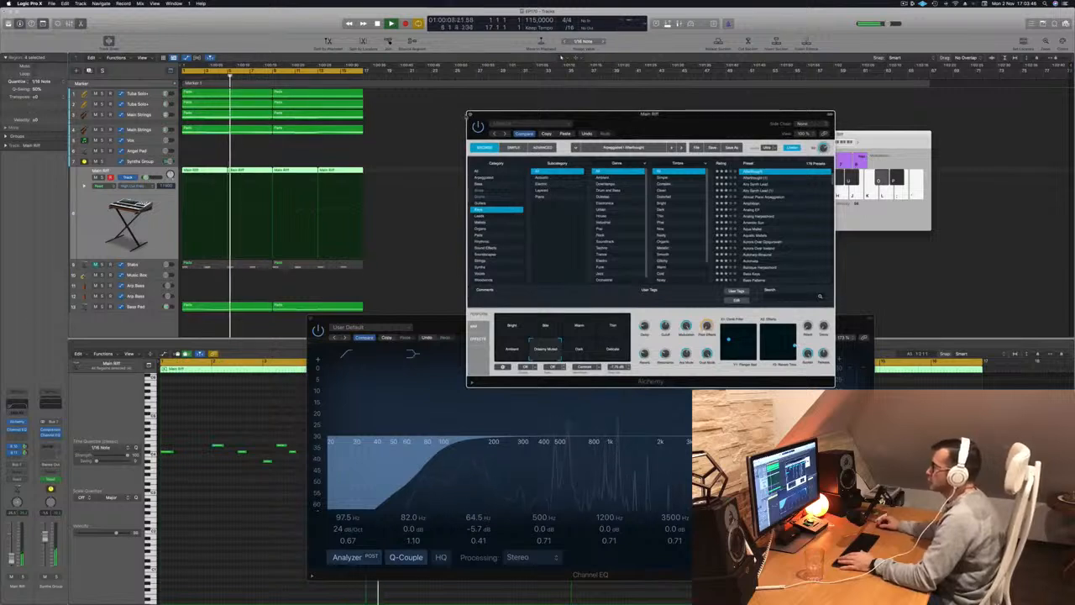
{"action": "key", "text": "super+w"}
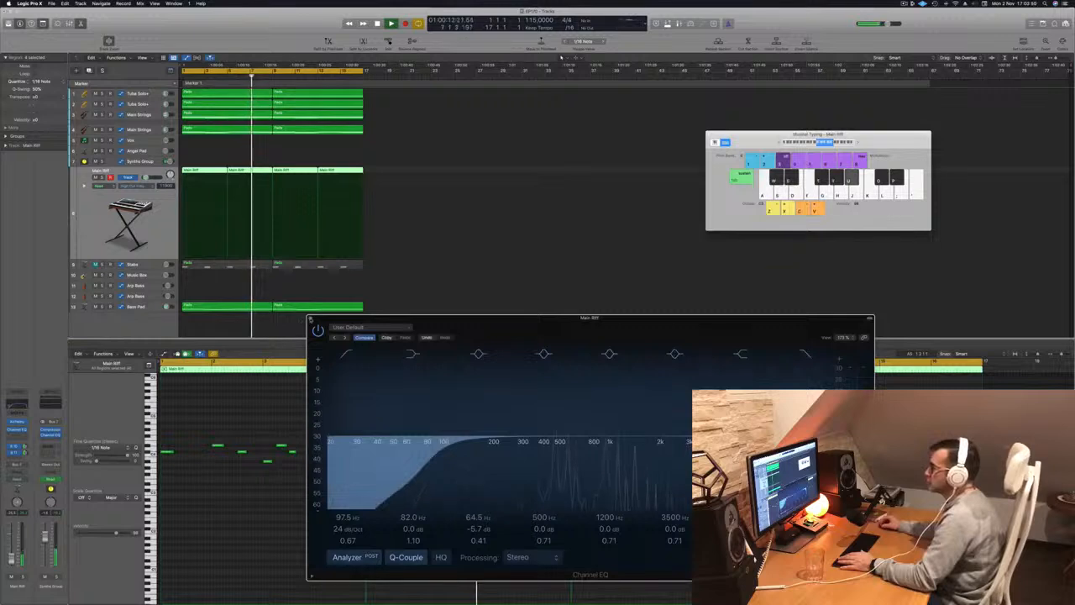
{"action": "key", "text": "super+w"}
Select the Stabs track, unmute it, and play the arrangement with it.
{"action": "left_click", "coordinate": [109, 264]}
{"action": "key", "text": "space"}
{"action": "key", "text": "space"}
{"action": "key", "text": "space"}
{"action": "left_click", "coordinate": [97, 189]}
{"action": "key", "text": "space"}
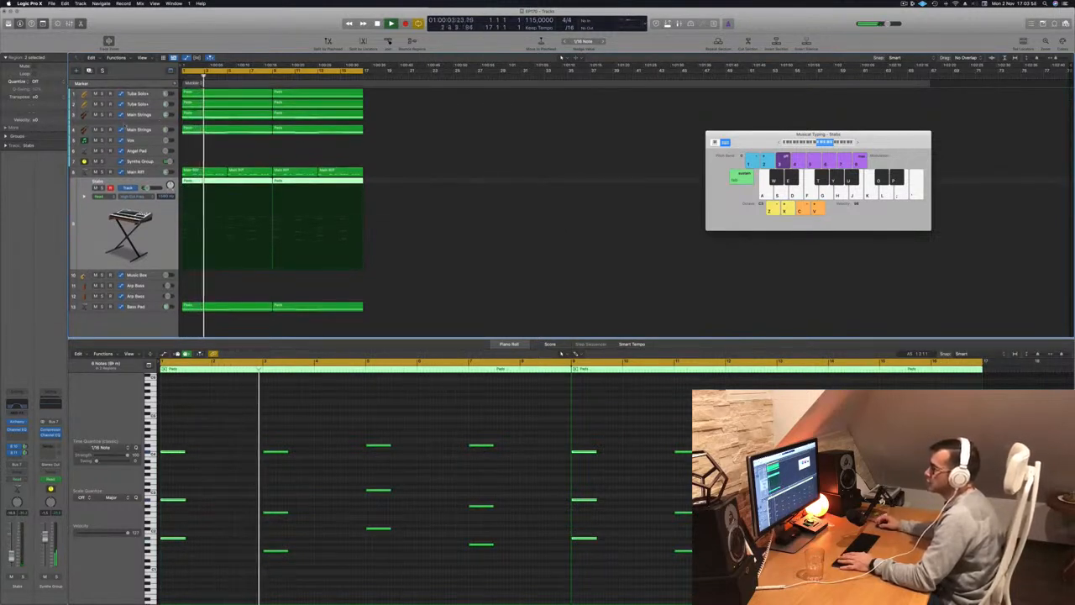
Set a high-cut frequency automation point at the start of the first Main Strings track and open its Channel EQ.
{"action": "left_click", "coordinate": [141, 117]}
{"action": "key", "text": "Return"}
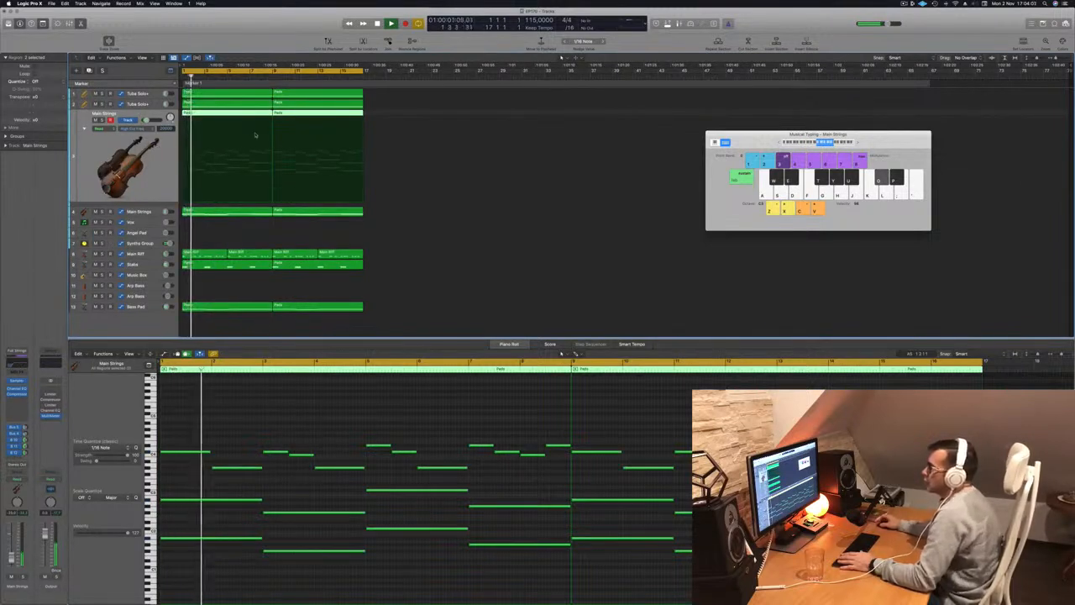
{"action": "key", "text": "r"}
{"action": "mouse_move", "coordinate": [183, 119]}
{"action": "left_mouse_down"}
{"action": "mouse_move", "coordinate": [182, 144]}
{"action": "mouse_move", "coordinate": [182, 116]}
{"action": "left_mouse_up"}
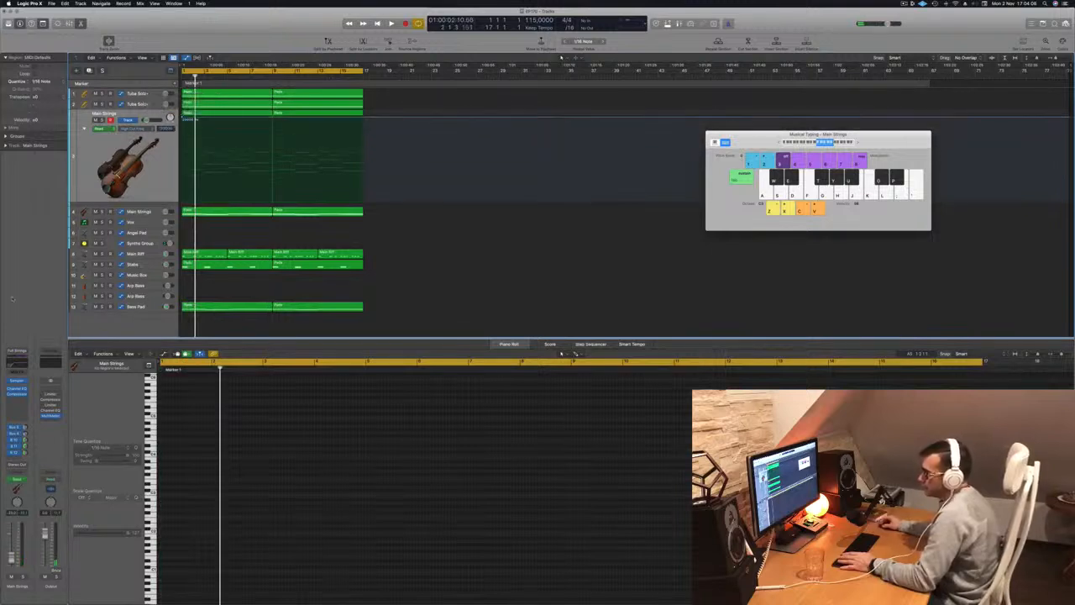
{"action": "left_click", "coordinate": [22, 364]}
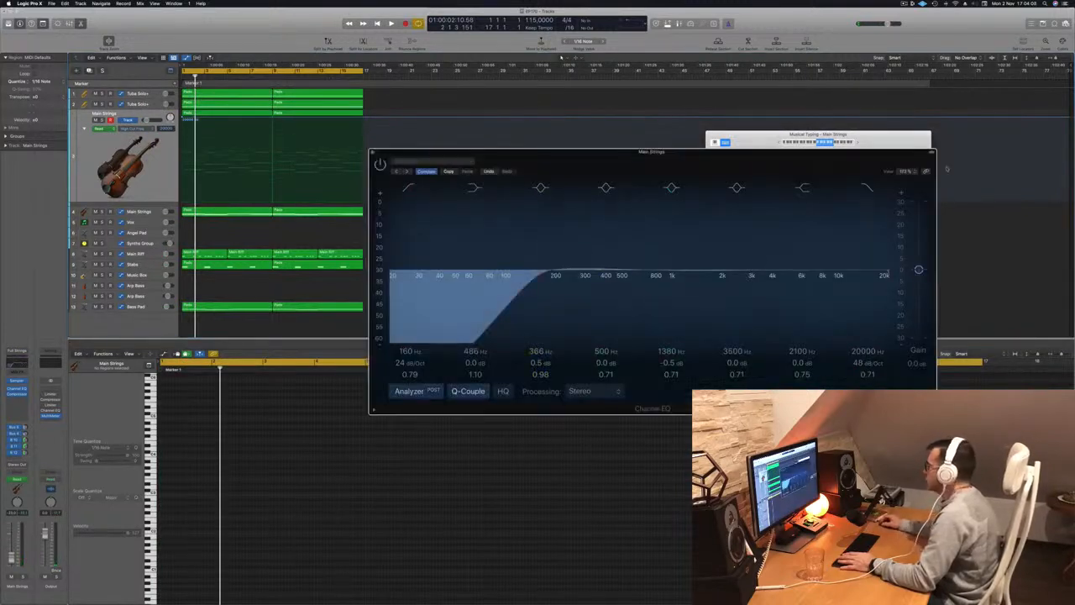
Enable the high-cut band in the first Main Strings track's Channel EQ and lower its starting automation point to 338 Hz.
{"action": "key", "text": "space"}
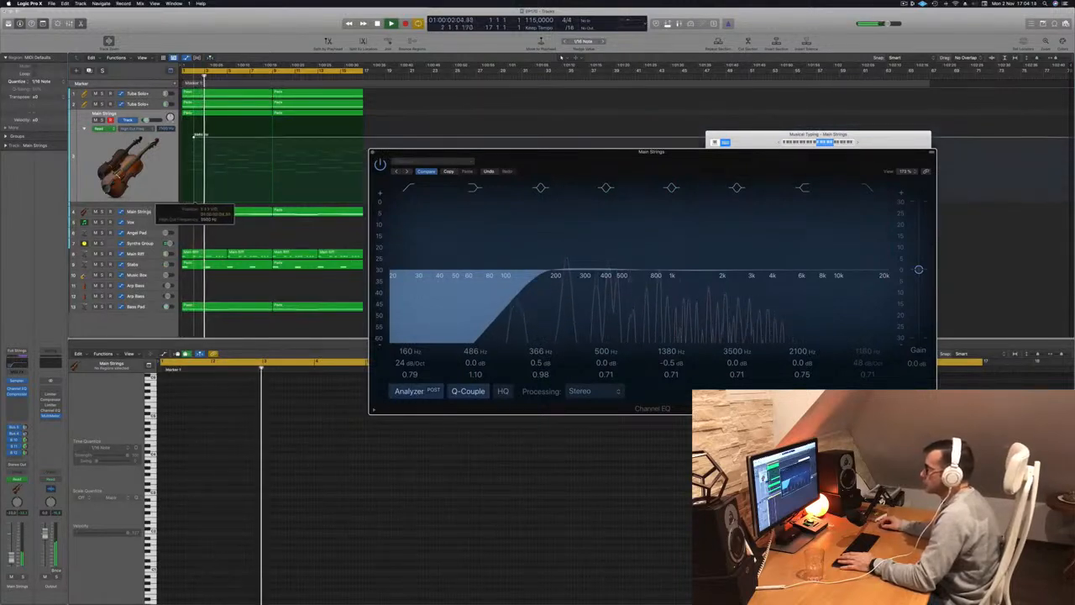
{"action": "key", "text": "space"}
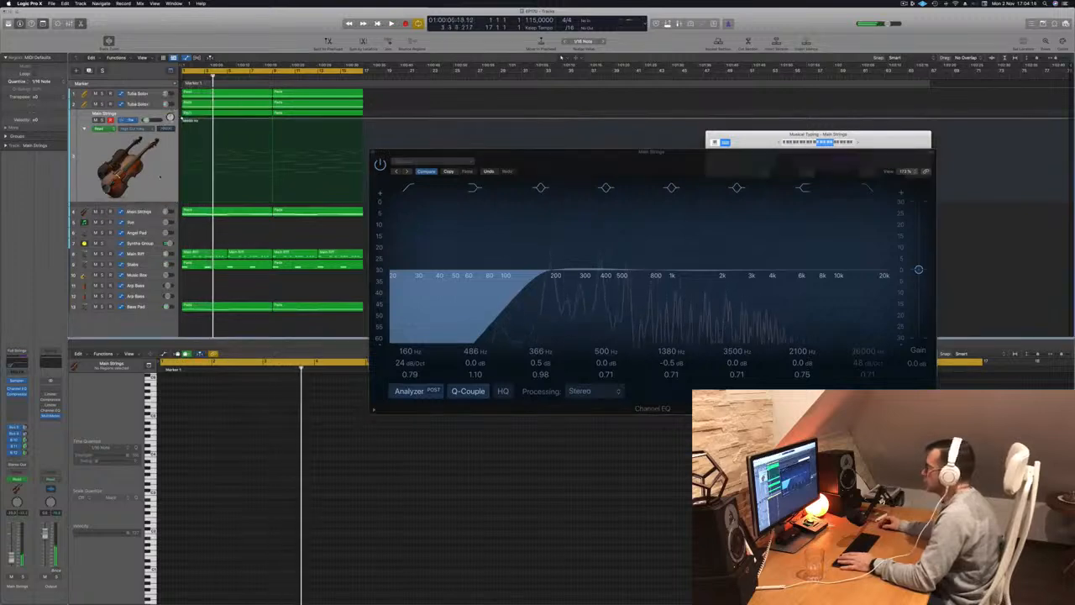
{"action": "left_click", "coordinate": [863, 186]}
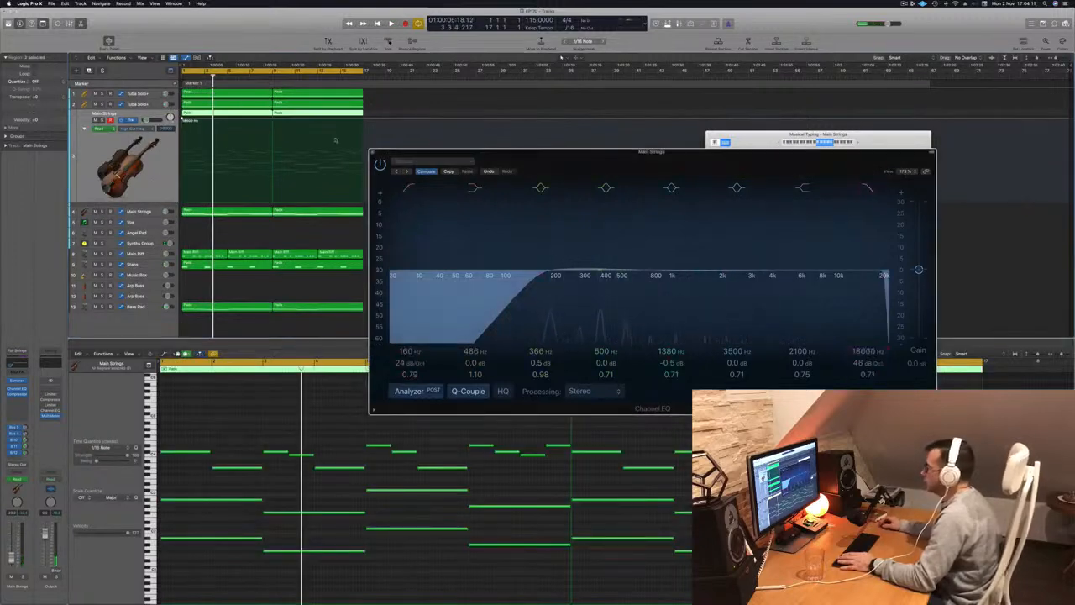
{"action": "left_click_drag", "start_coordinate": [182, 118], "coordinate": [182, 157]}
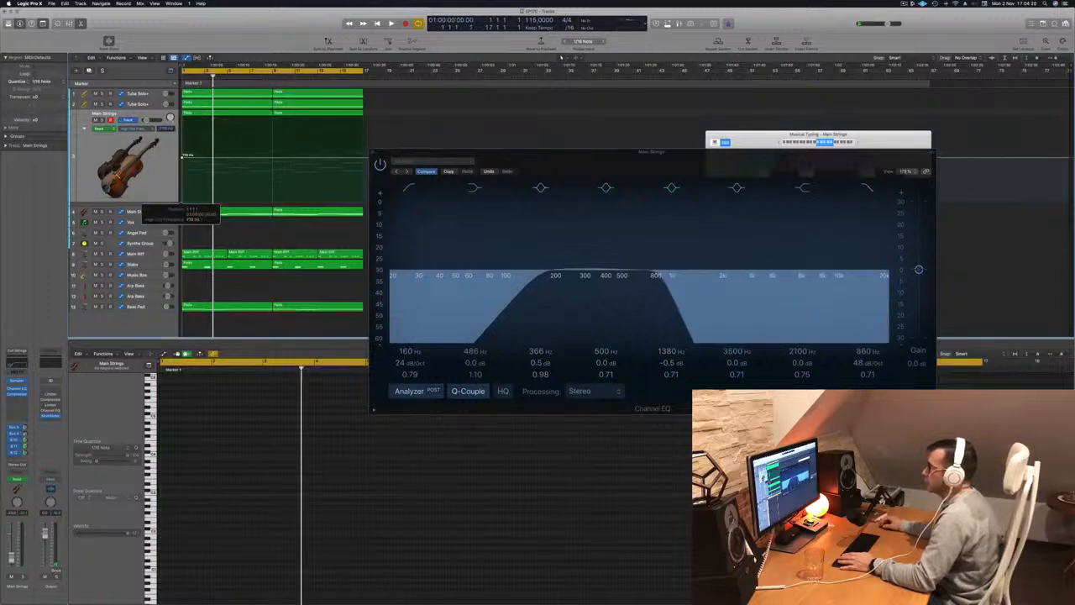
{"action": "key", "text": "space"}
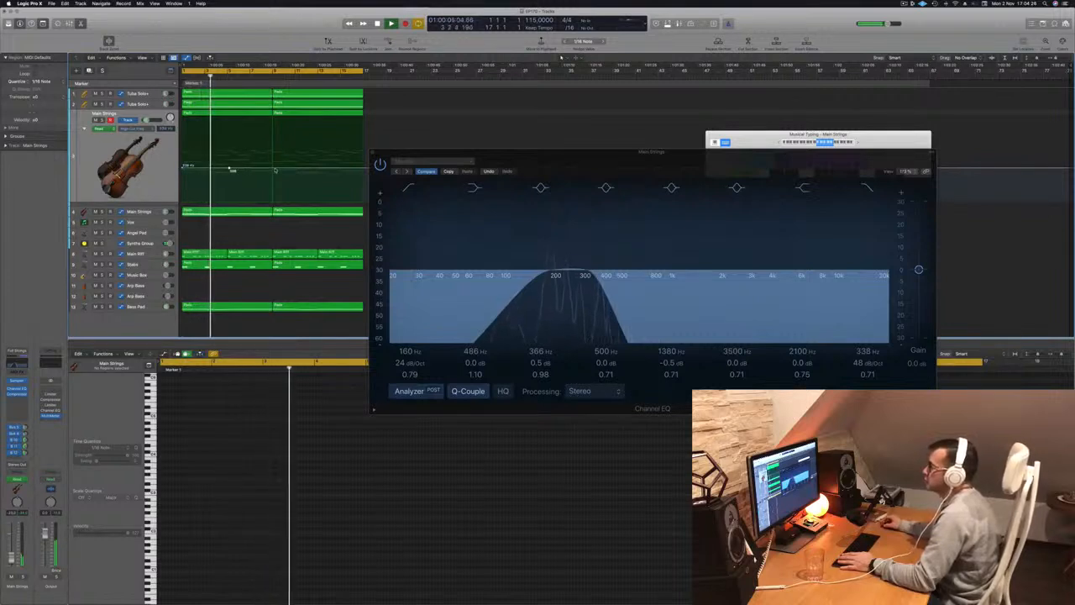
Ramp the first Main Strings track's high-cut automation up from bar 5 to bar 9 and close its Channel EQ.
{"action": "left_click_drag", "start_coordinate": [274, 170], "coordinate": [272, 127]}
{"action": "key", "text": "space"}
{"action": "left_click_drag", "start_coordinate": [433, 156], "coordinate": [498, 162]}
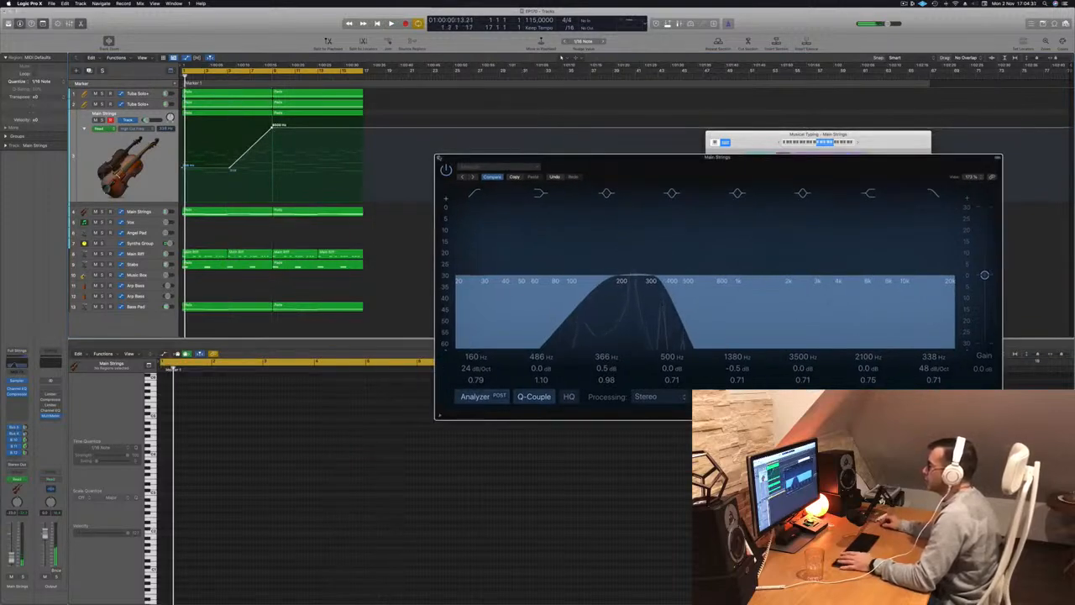
{"action": "left_click", "coordinate": [439, 158]}
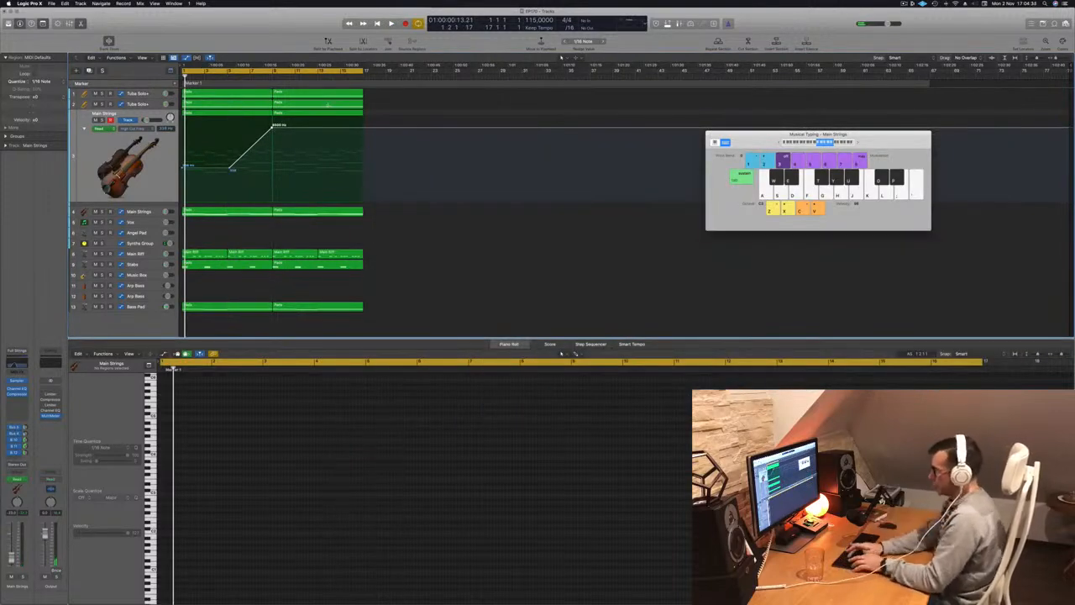
Repeat the whole 16-bar section once with its automation, and enlarge the track rows during playback.
{"action": "key", "text": "super+r"}
{"action": "key", "text": "space"}
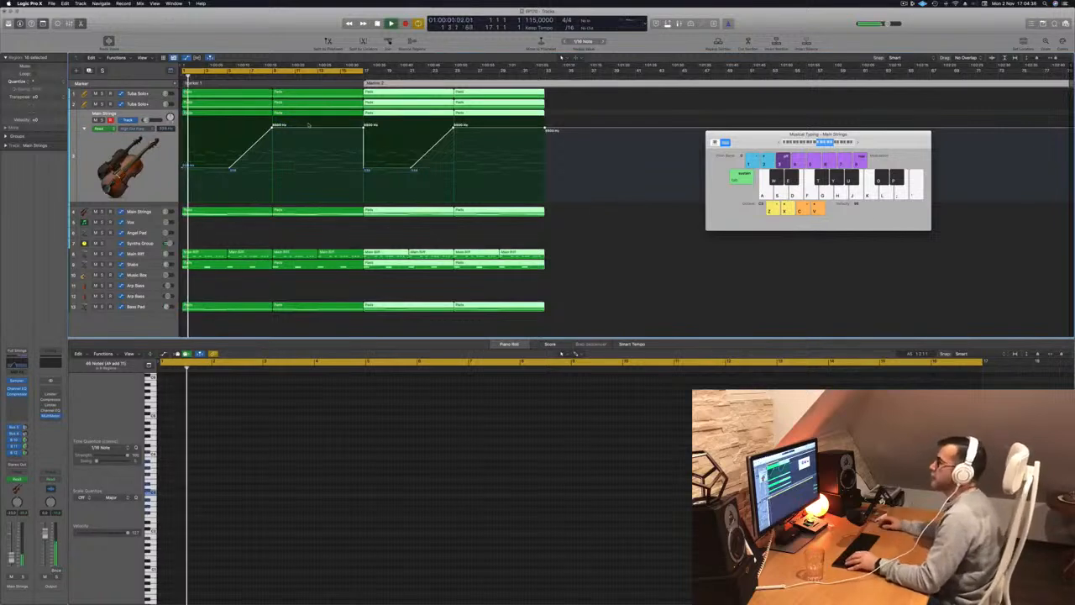
{"action": "key", "text": "super+Down"}
{"action": "key", "text": "super+Down"}
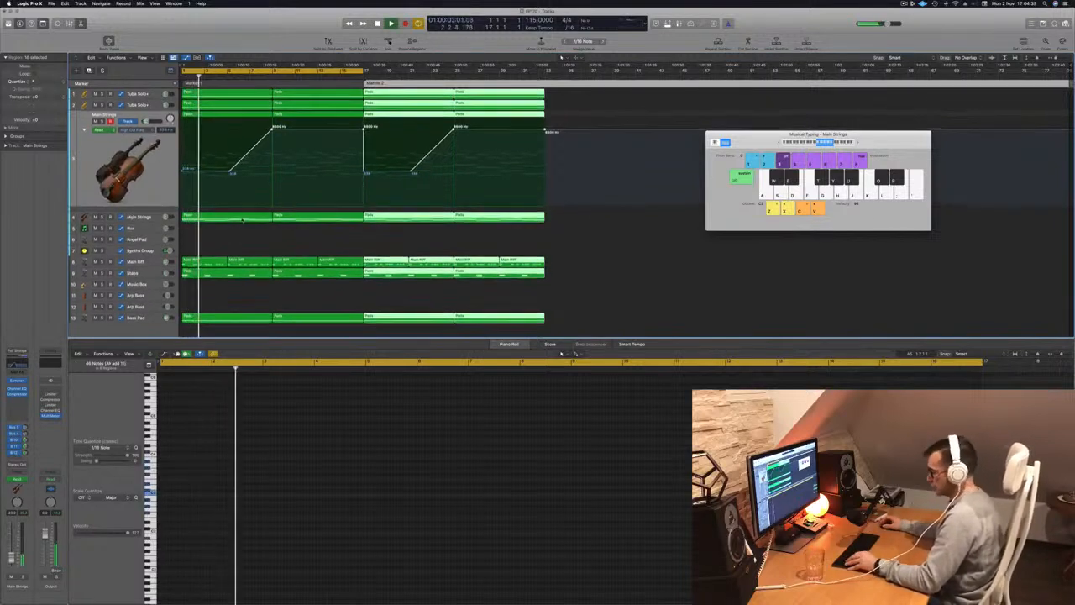
{"action": "left_click", "coordinate": [264, 241]}
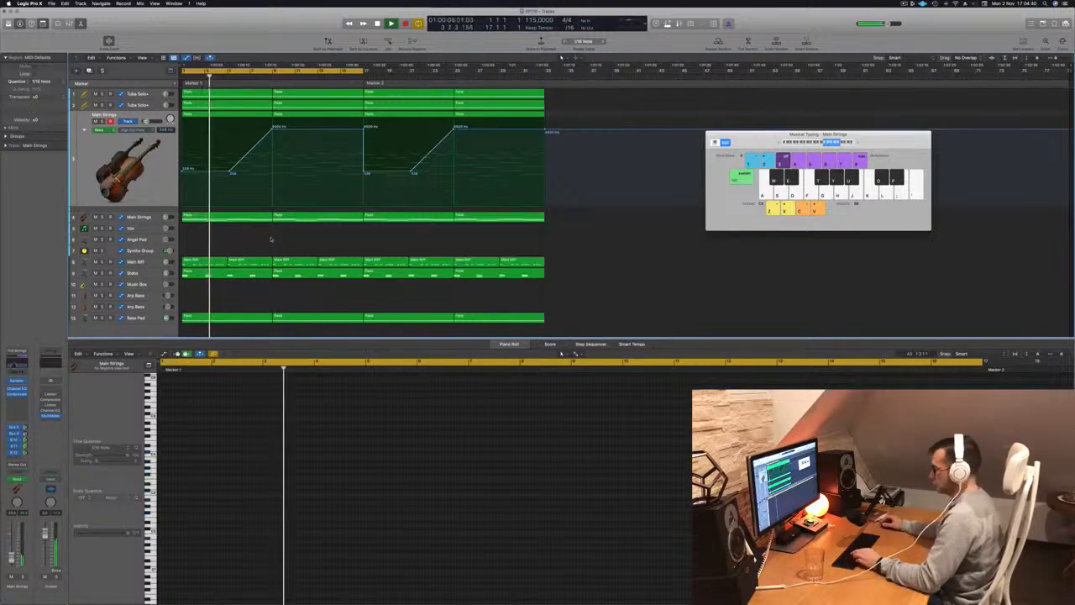
Close the Musical Typing keyboard, show the mixer, and restart playback from the beginning.
{"action": "key", "text": "super+k"}
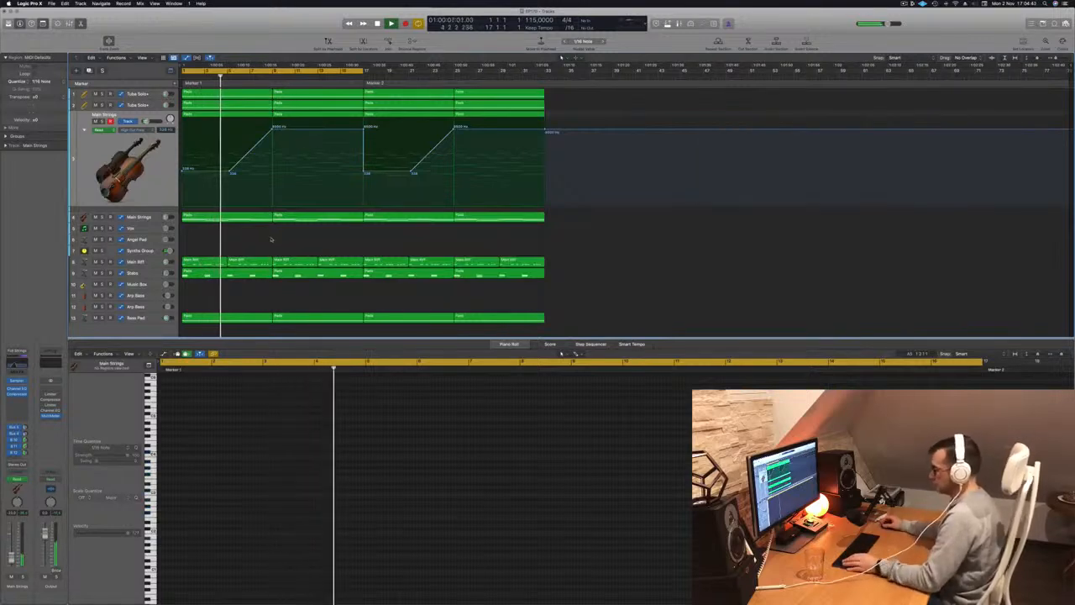
{"action": "key", "text": "x"}
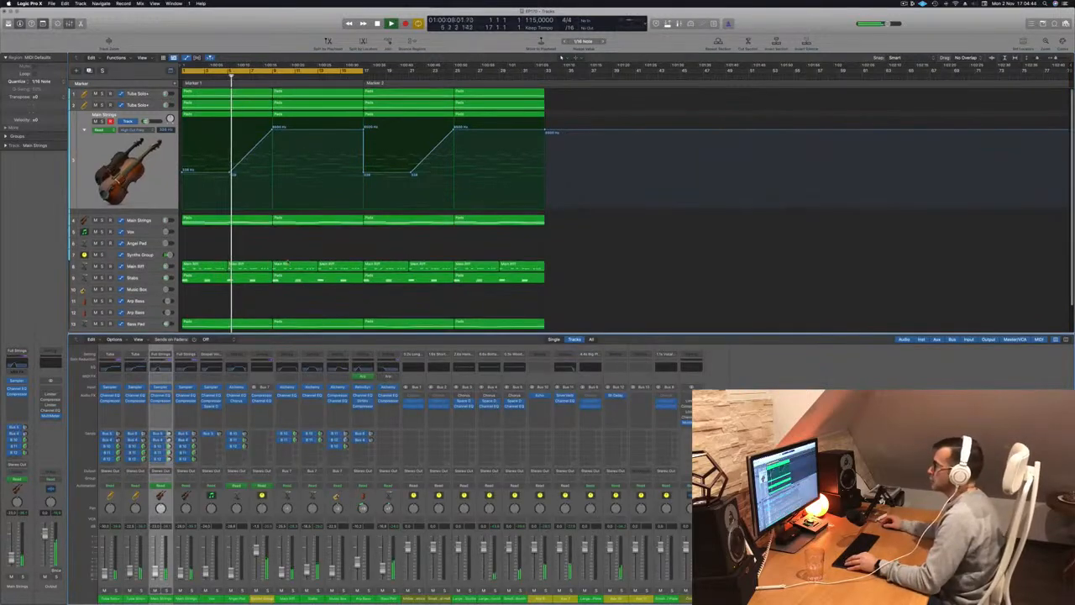
{"action": "scroll", "coordinate": [254, 221], "scroll_direction": "down", "scroll_amount": 2}
{"action": "key", "text": "Return"}
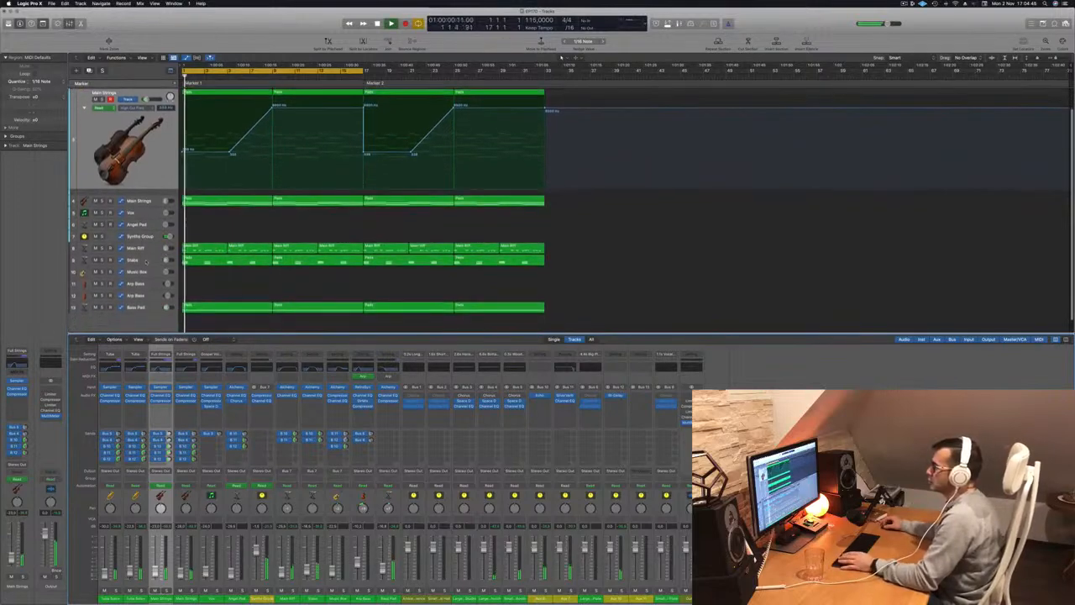
Lower the high-cut frequency in the Stabs track's Channel EQ to 575 Hz and close the EQ.
{"action": "left_click", "coordinate": [146, 262]}
{"action": "key", "text": "space"}
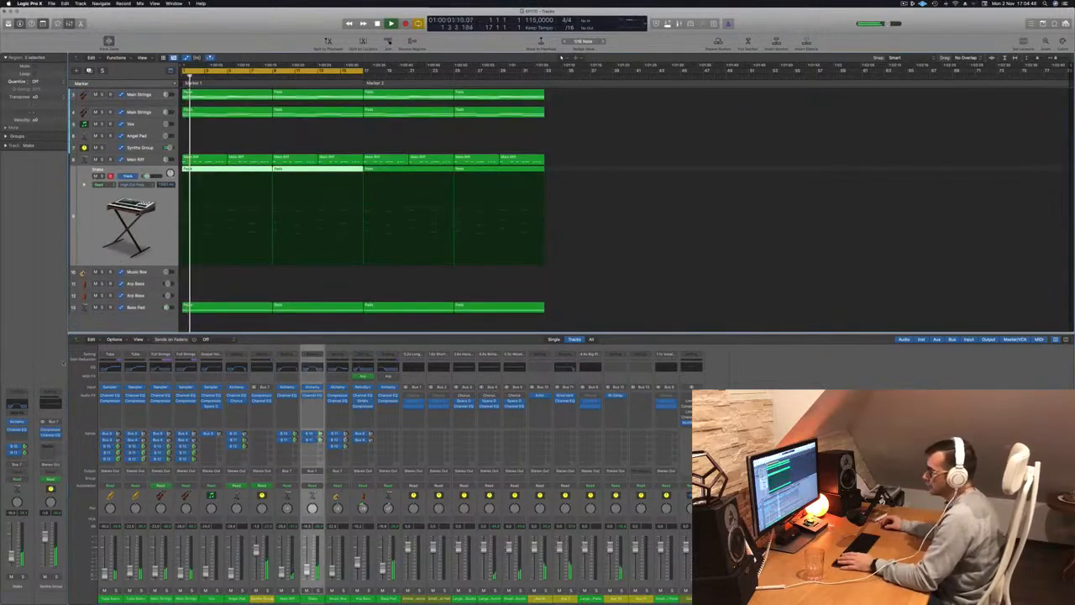
{"action": "left_click", "coordinate": [20, 406]}
{"action": "key", "text": "Return"}
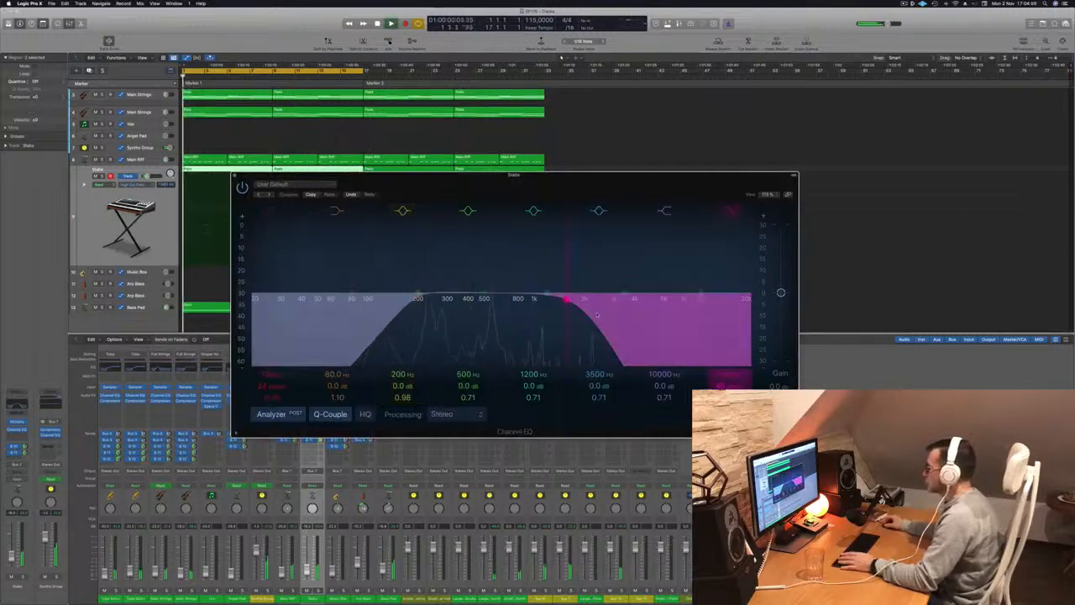
{"action": "left_click_drag", "start_coordinate": [552, 306], "coordinate": [506, 308]}
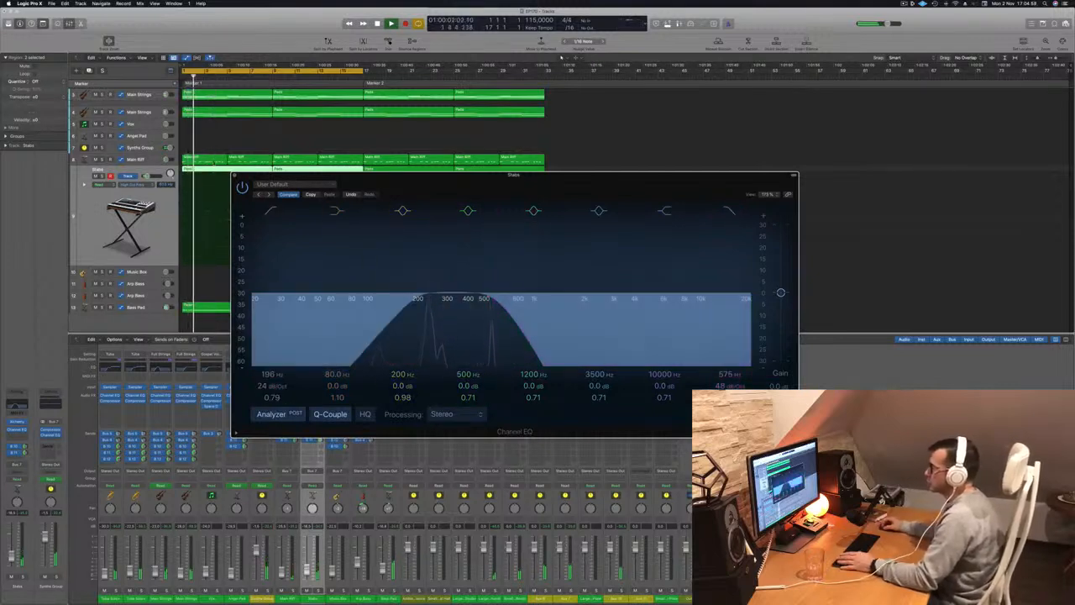
{"action": "left_click", "coordinate": [235, 176]}
{"action": "key", "text": "space"}
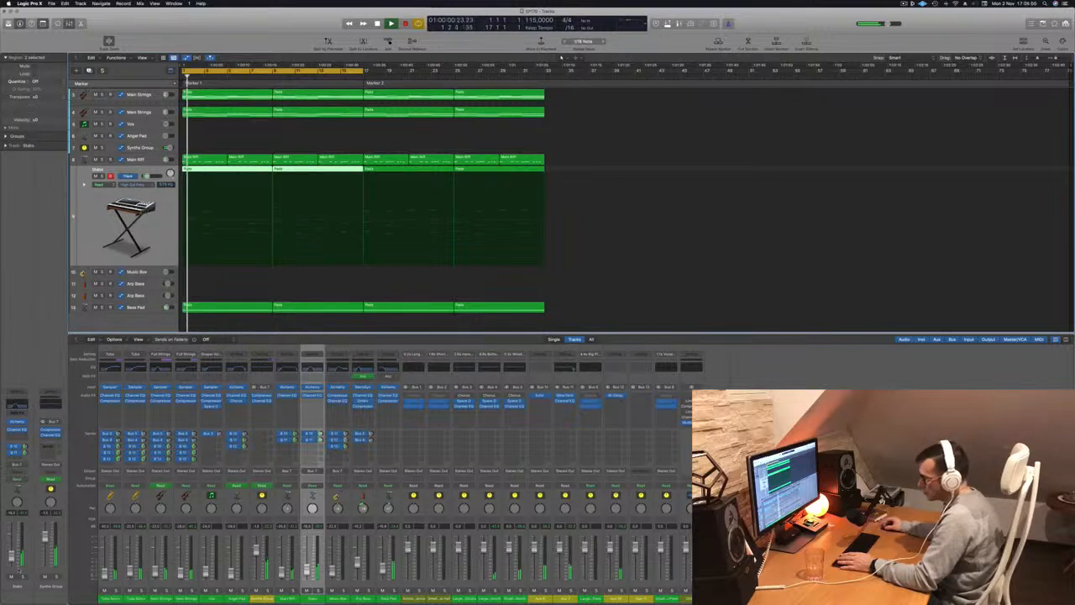
Open the second Main Strings track's Channel EQ during playback and enable its high-cut band.
{"action": "scroll", "coordinate": [187, 135], "scroll_direction": "up", "scroll_amount": 1}
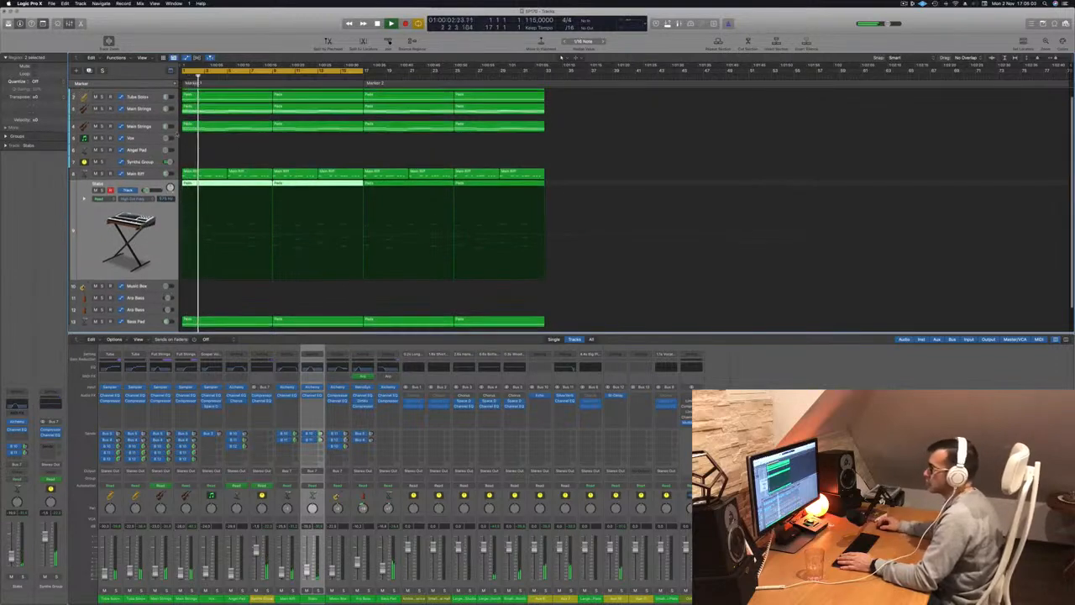
{"action": "left_click", "coordinate": [128, 128]}
{"action": "key", "text": "space"}
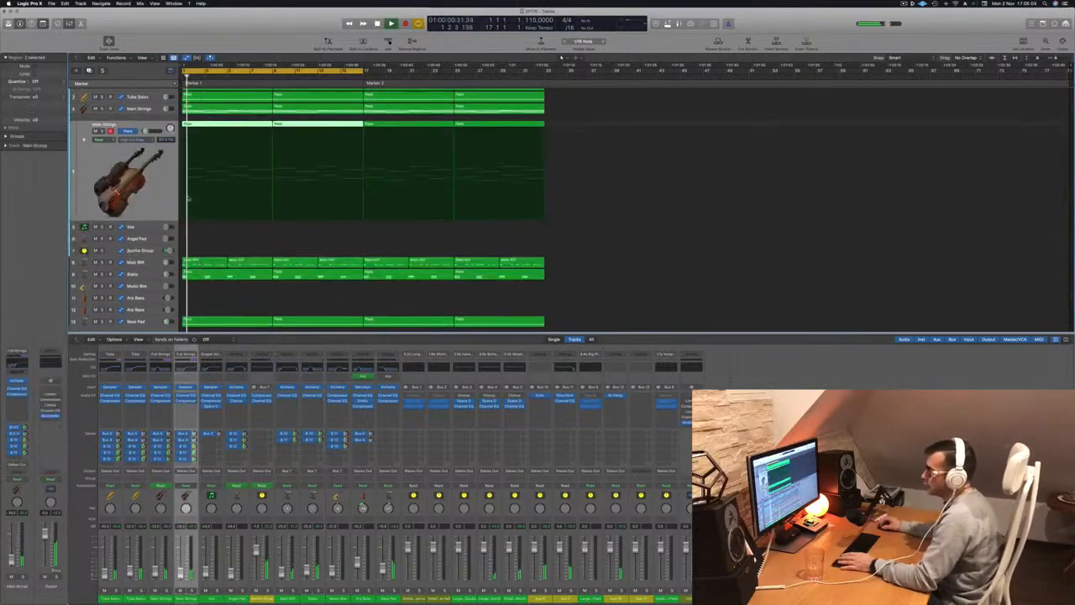
{"action": "left_click", "coordinate": [17, 365]}
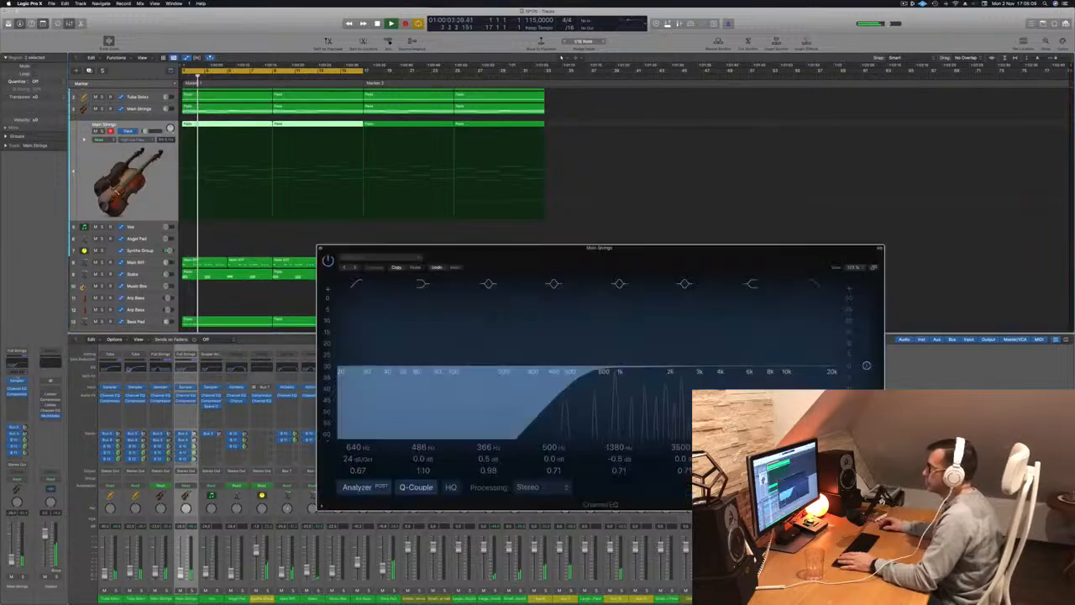
{"action": "key", "text": "space"}
{"action": "key", "text": "space"}
{"action": "left_click", "coordinate": [812, 283]}
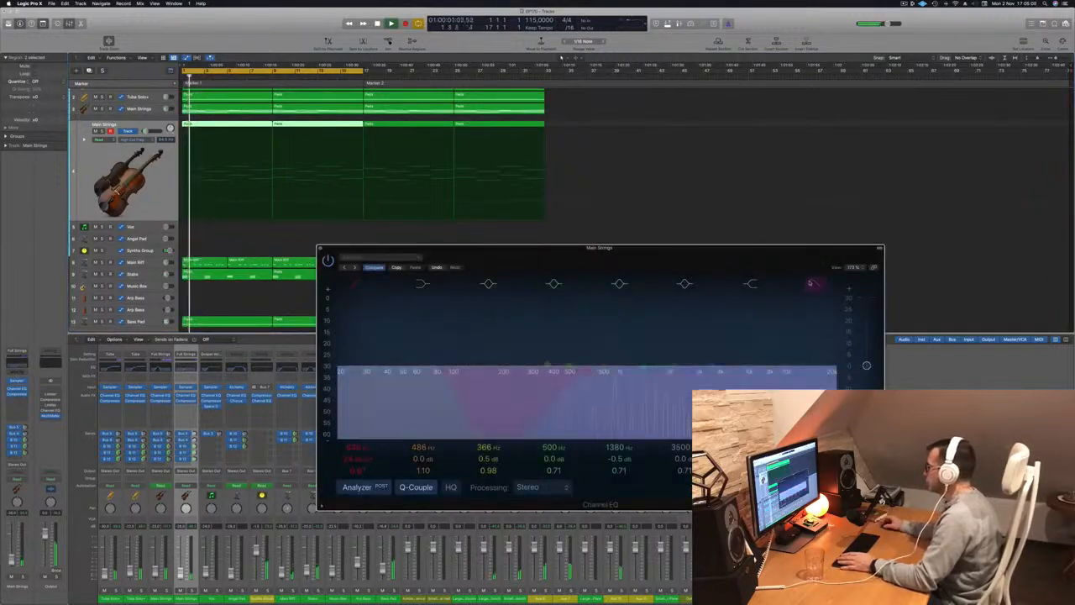
Set a raised high-cut automation point at the start of the second Main Strings track and close its Channel EQ.
{"action": "key", "text": "Return"}
{"action": "left_click", "coordinate": [185, 202]}
{"action": "left_click", "coordinate": [320, 250]}
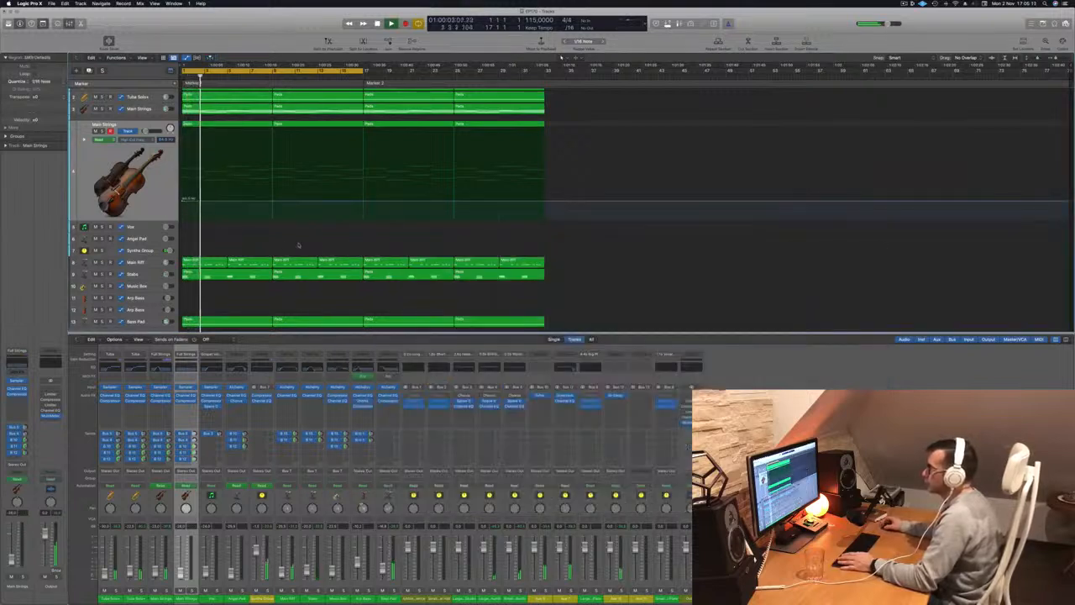
{"action": "left_click_drag", "start_coordinate": [184, 200], "coordinate": [185, 182]}
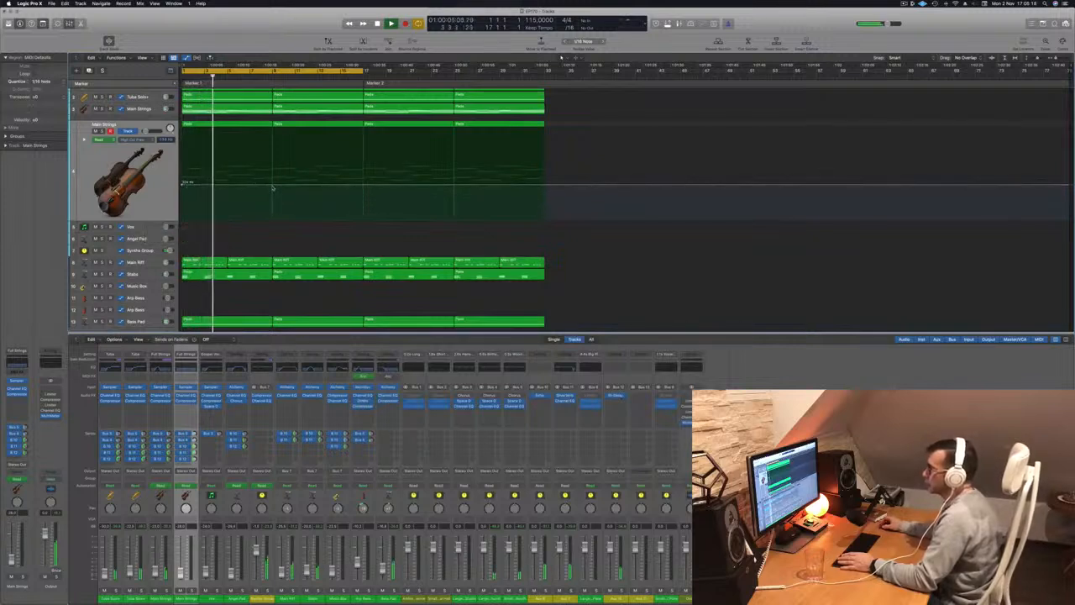
Ramp the second Main Strings track's high-cut automation up to bar 9, where it drops back to the starting level.
{"action": "left_click_drag", "start_coordinate": [272, 186], "coordinate": [272, 164]}
{"action": "mouse_move", "coordinate": [273, 156]}
{"action": "left_mouse_down"}
{"action": "mouse_move", "coordinate": [273, 132]}
{"action": "mouse_move", "coordinate": [273, 163]}
{"action": "left_mouse_up"}
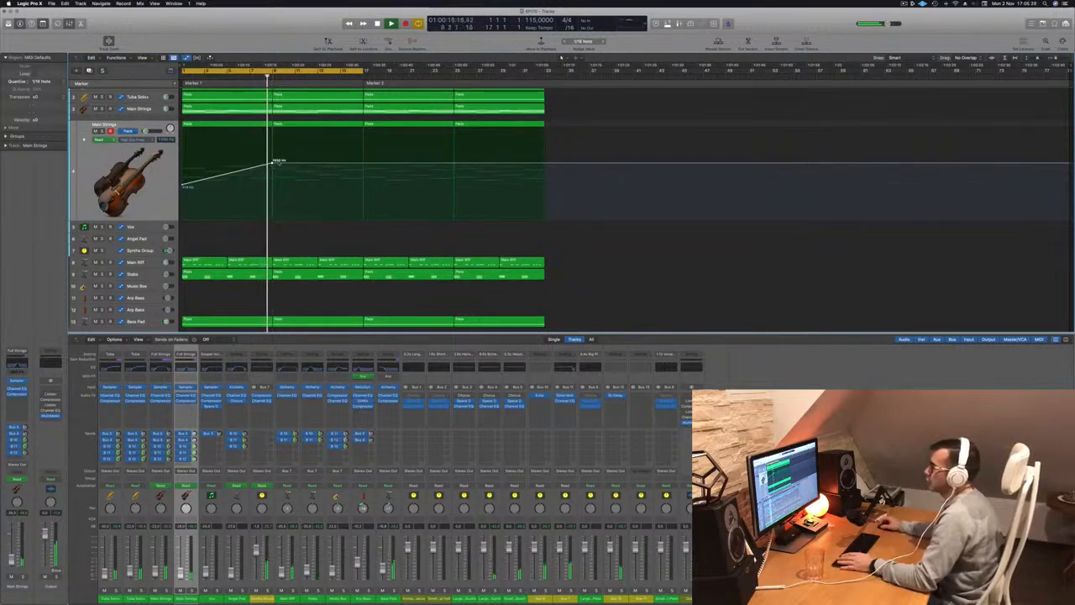
{"action": "left_click_drag", "start_coordinate": [273, 162], "coordinate": [275, 187]}
{"action": "key", "text": "Return"}
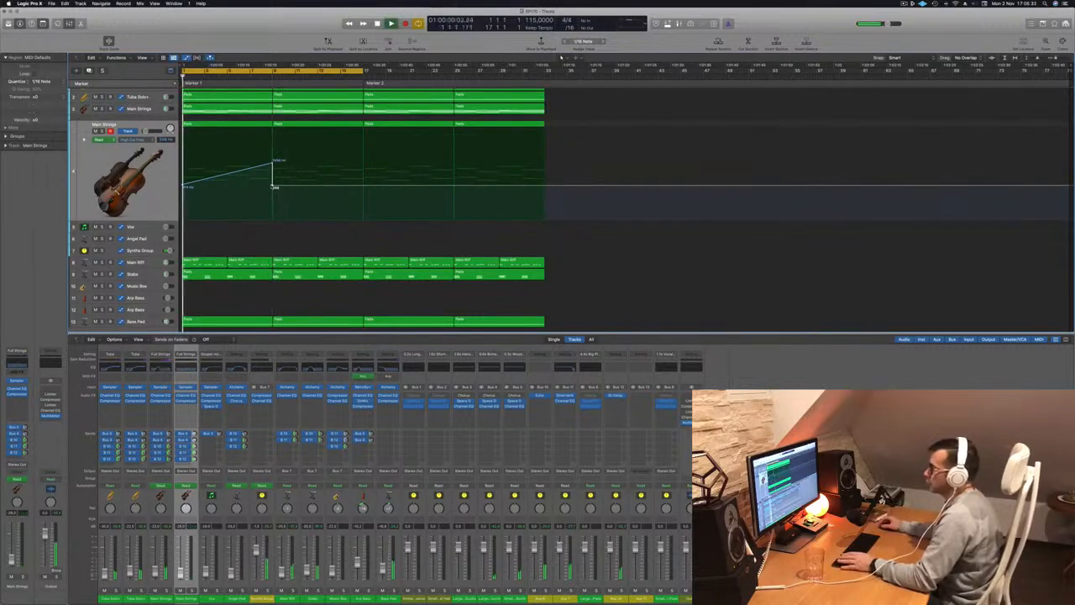
Delete the first Pads region on the Stabs track and shrink the track rows to fit all tracks.
{"action": "left_click", "coordinate": [224, 275]}
{"action": "key", "text": "Delete"}
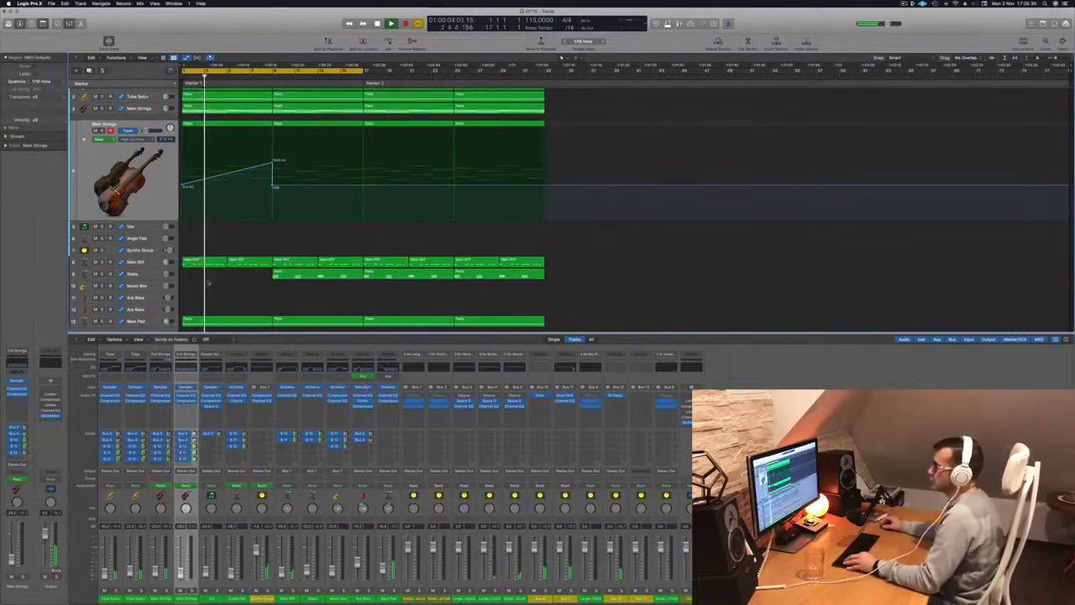
{"action": "scroll", "coordinate": [219, 283], "scroll_direction": "down", "scroll_amount": 1}
{"action": "key", "text": "super+Up"}
{"action": "scroll", "coordinate": [230, 228], "scroll_direction": "up", "scroll_amount": 3}
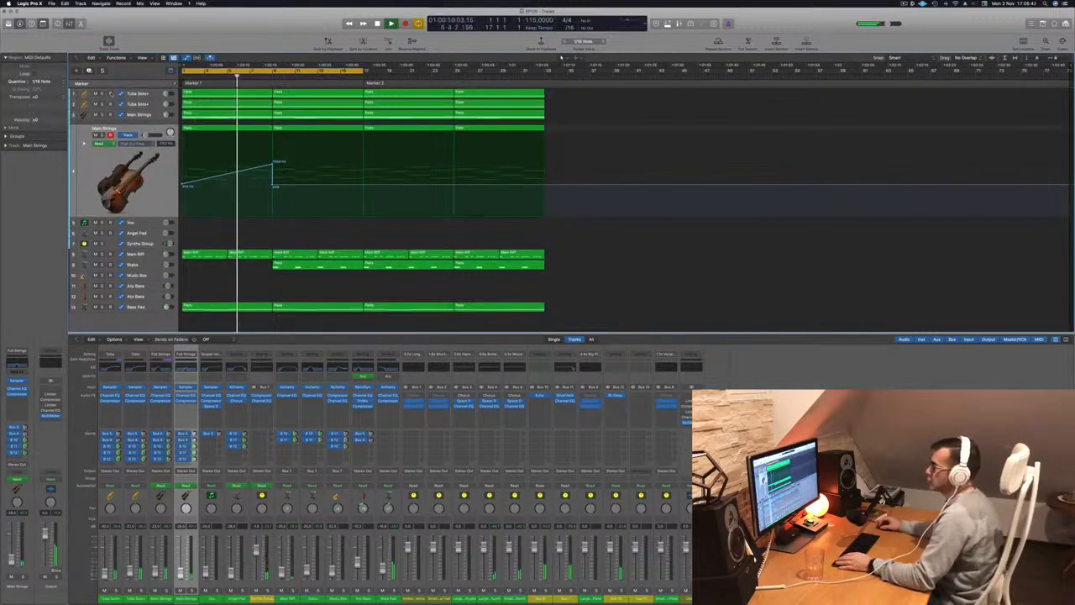
Listen to track 1 and the first Main Strings track soloed in turn, and return to the full mix from the start.
{"action": "left_click", "coordinate": [103, 94]}
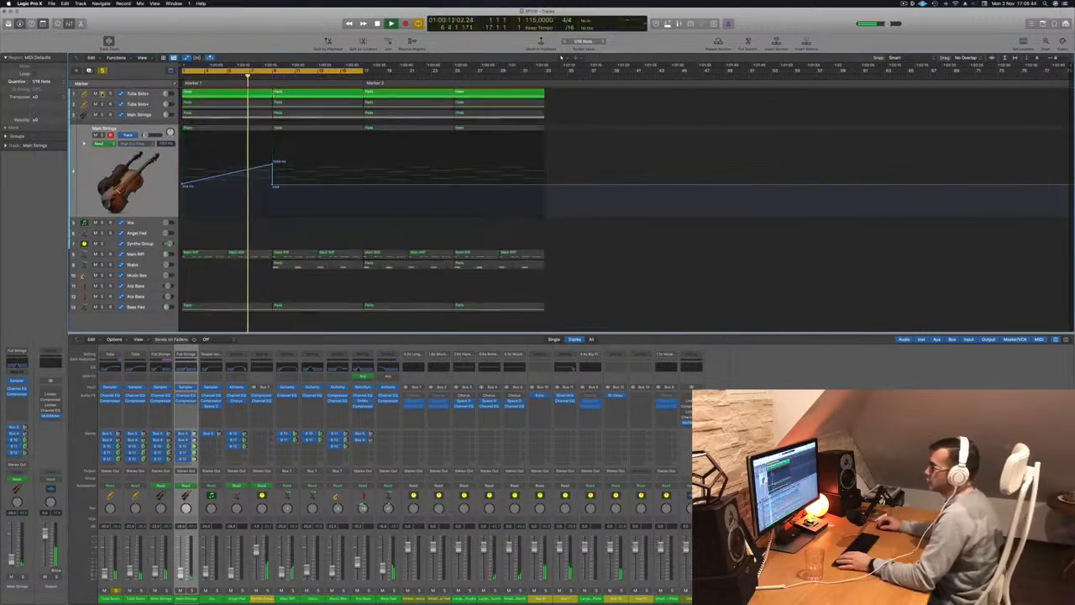
{"action": "left_click", "coordinate": [102, 94]}
{"action": "key", "text": "Return"}
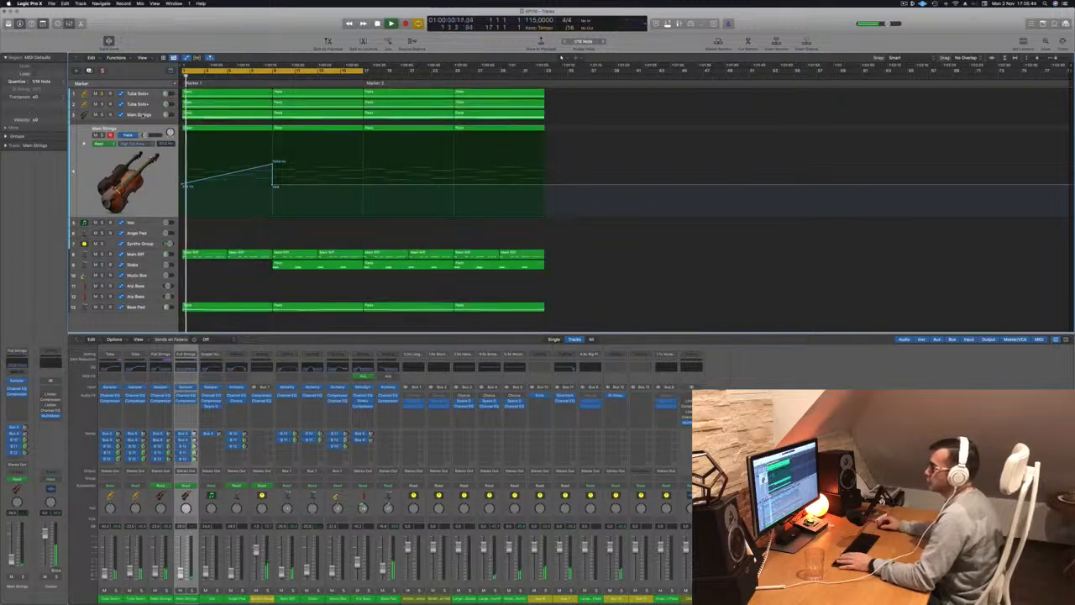
{"action": "key", "text": "Up"}
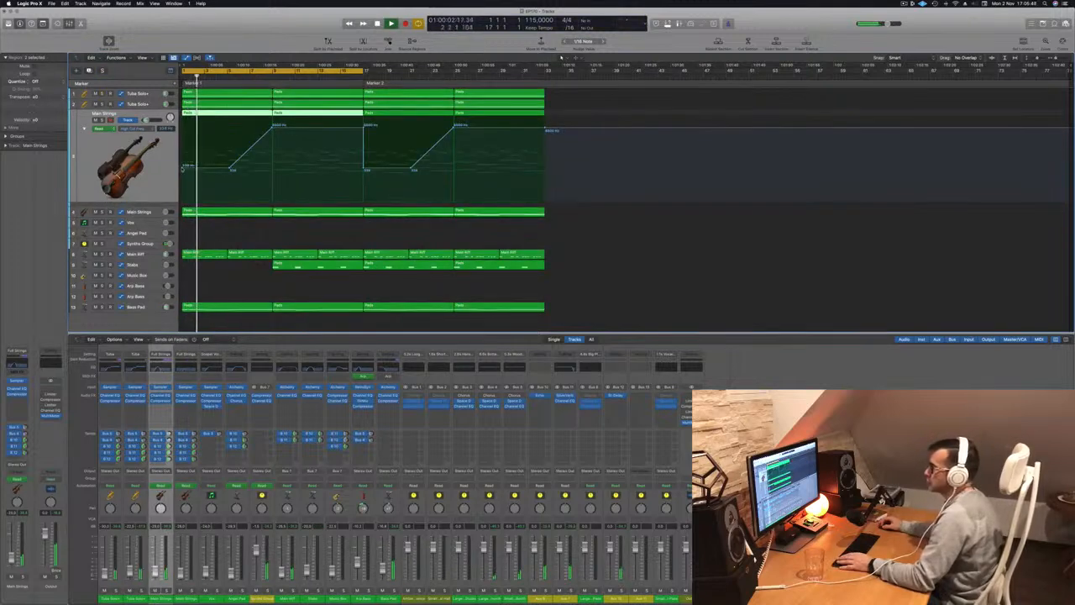
{"action": "key", "text": "s"}
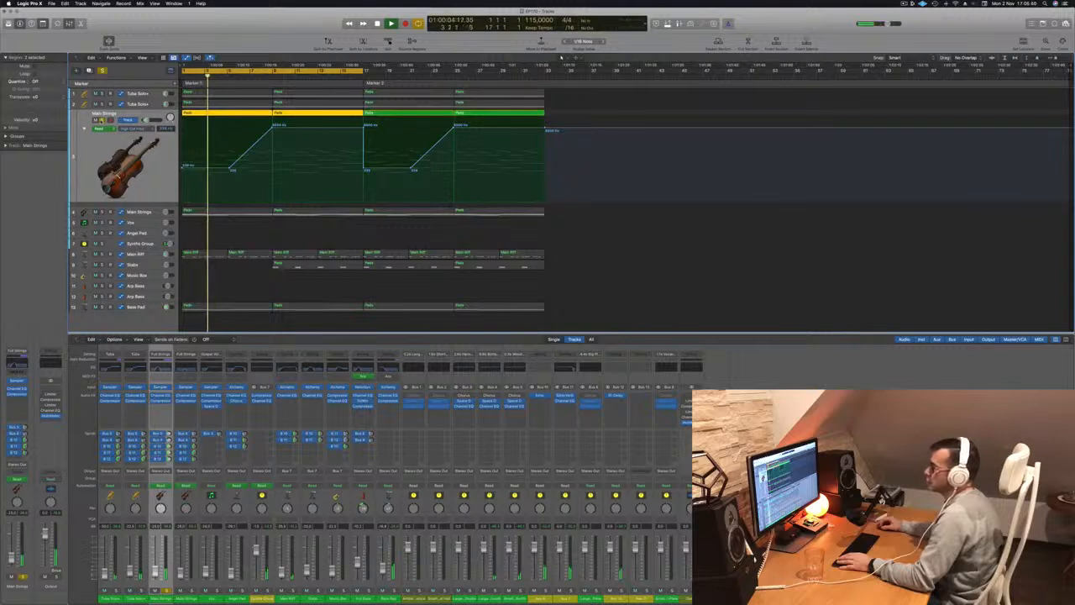
{"action": "key", "text": "s"}
{"action": "key", "text": "Return"}
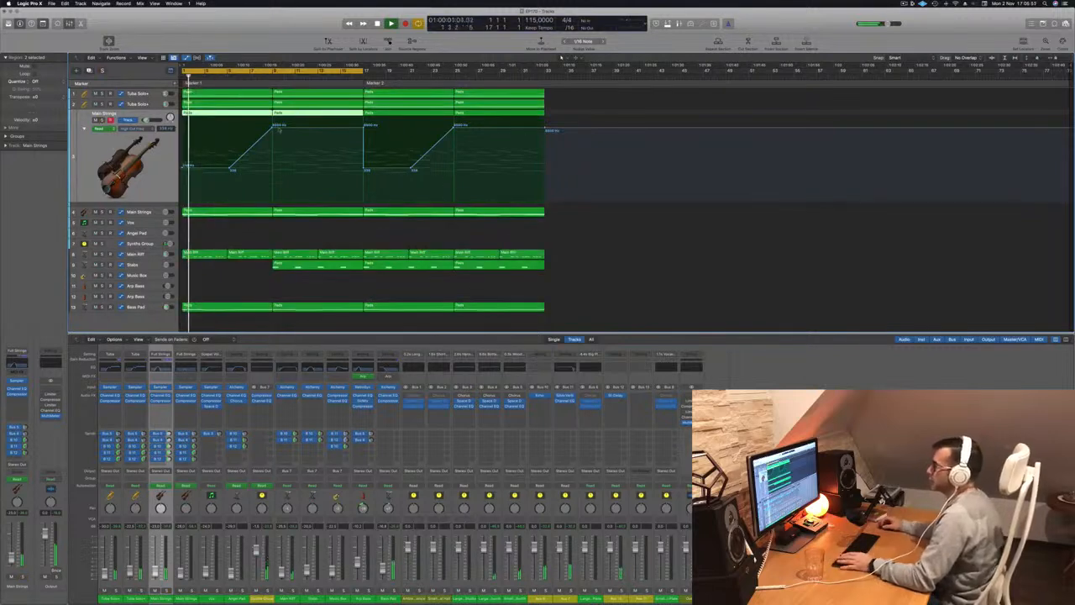
Drop the first Main Strings track's high-cut automation at bar 9 so it ramps up again to bar 17.
{"action": "left_click", "coordinate": [274, 128]}
{"action": "left_click_drag", "start_coordinate": [274, 128], "coordinate": [272, 167]}
{"action": "key", "text": "super+Right"}
{"action": "key", "text": "super+Left"}
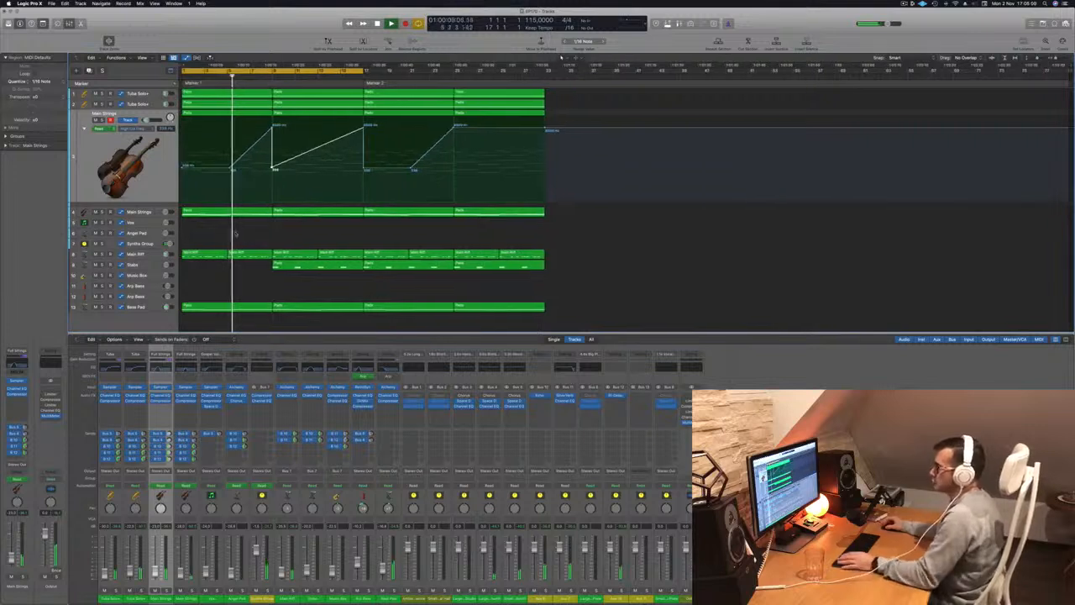
{"action": "scroll", "coordinate": [229, 270], "scroll_direction": "down", "scroll_amount": 1}
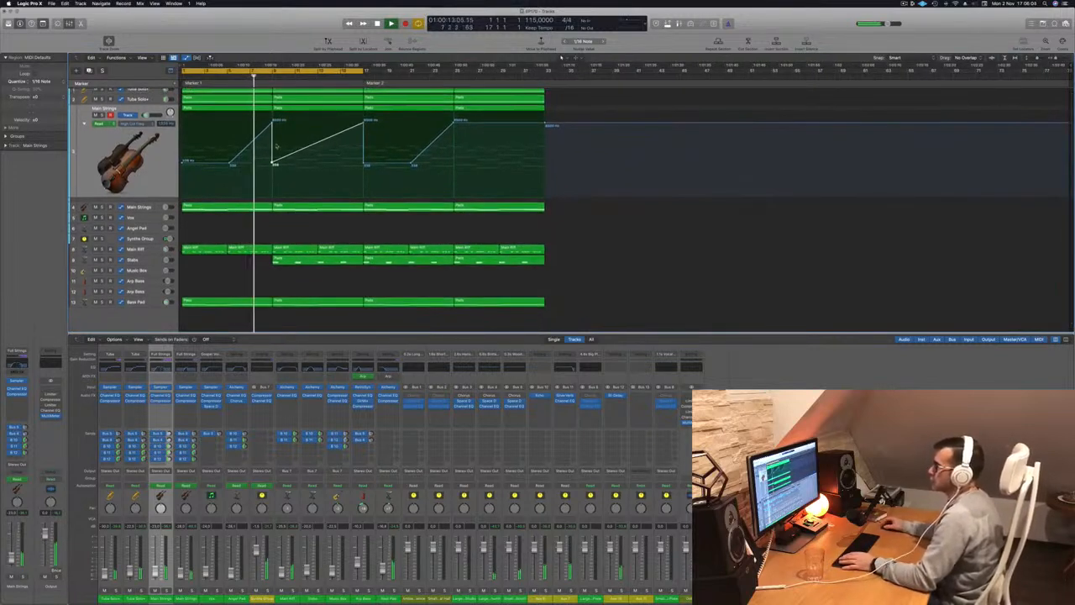
{"action": "scroll", "coordinate": [273, 146], "scroll_direction": "up", "scroll_amount": 1}
{"action": "left_click", "coordinate": [225, 105]}
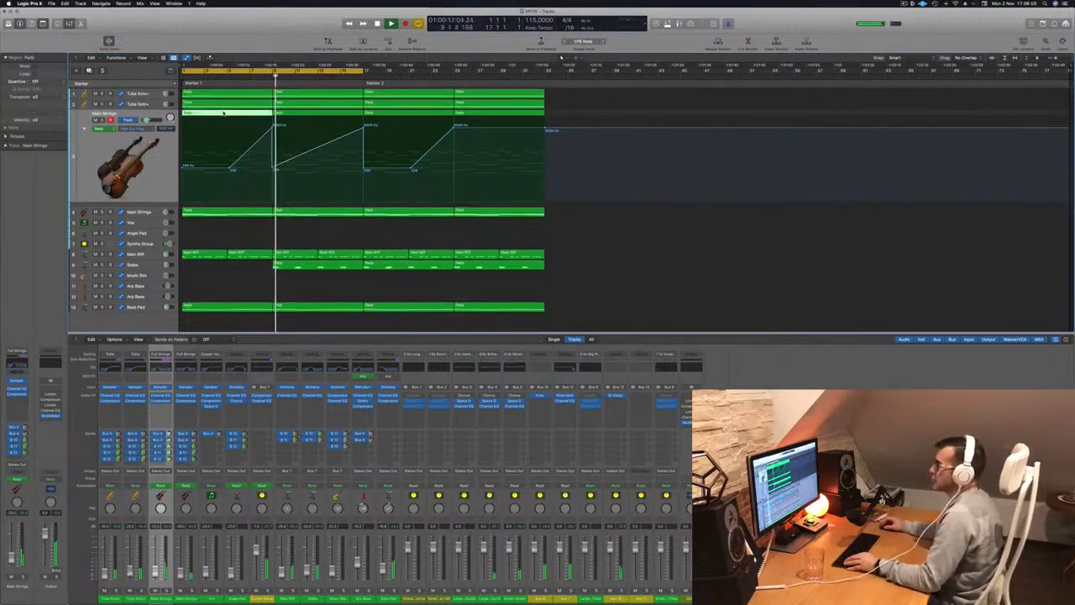
Copy the first Main Strings Pads region onto the lower Arp Bass track and open the copy's notes for editing.
{"action": "left_click_drag", "start_coordinate": [225, 111], "coordinate": [211, 300]}
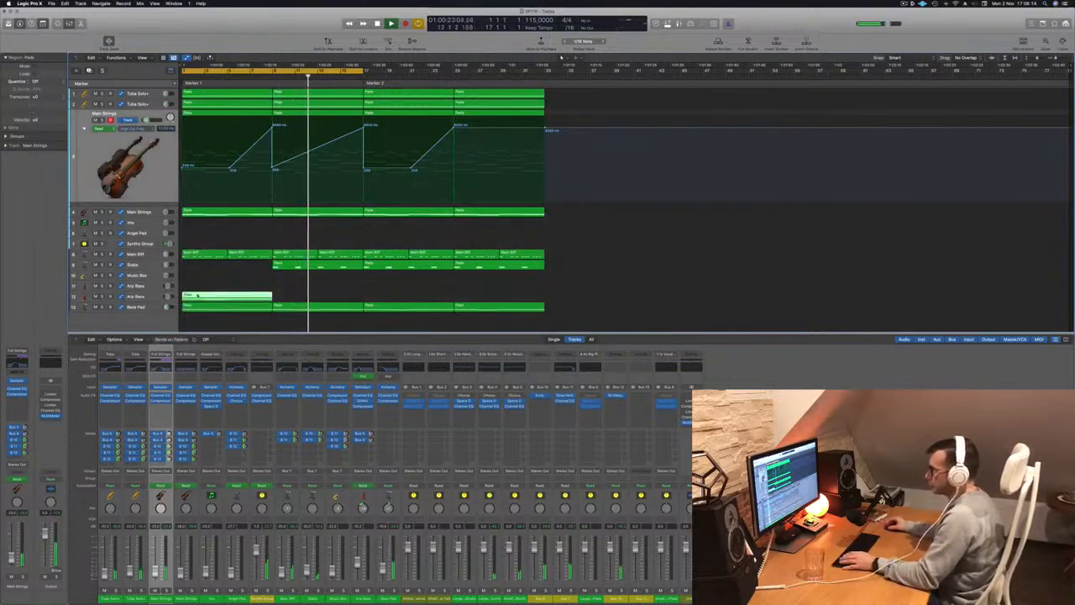
{"action": "key", "text": "Return"}
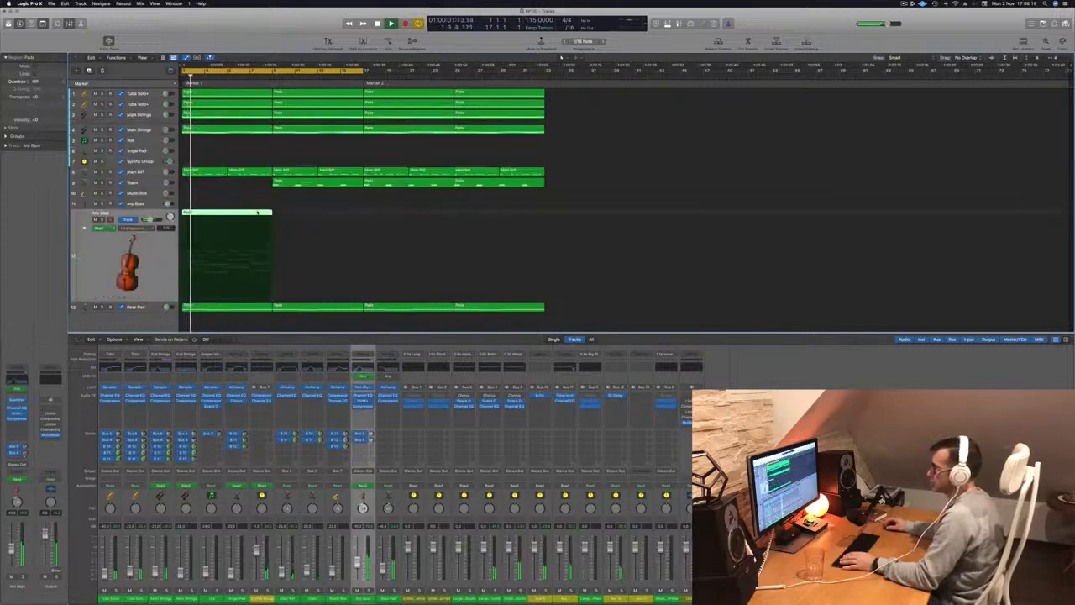
{"action": "double_click", "coordinate": [243, 213]}
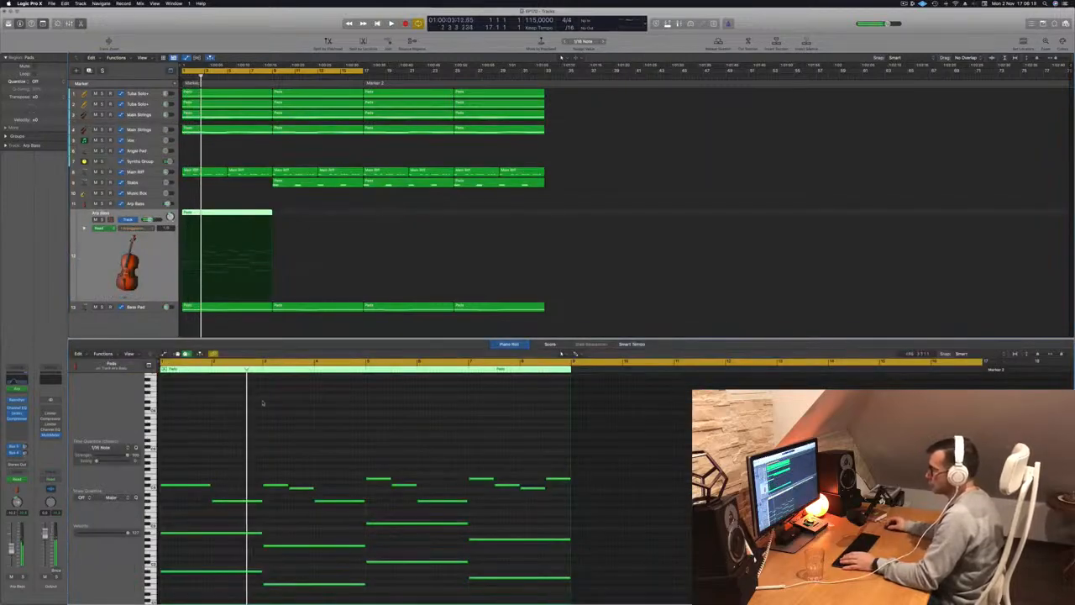
{"action": "scroll", "coordinate": [265, 405], "scroll_direction": "down", "scroll_amount": 2}
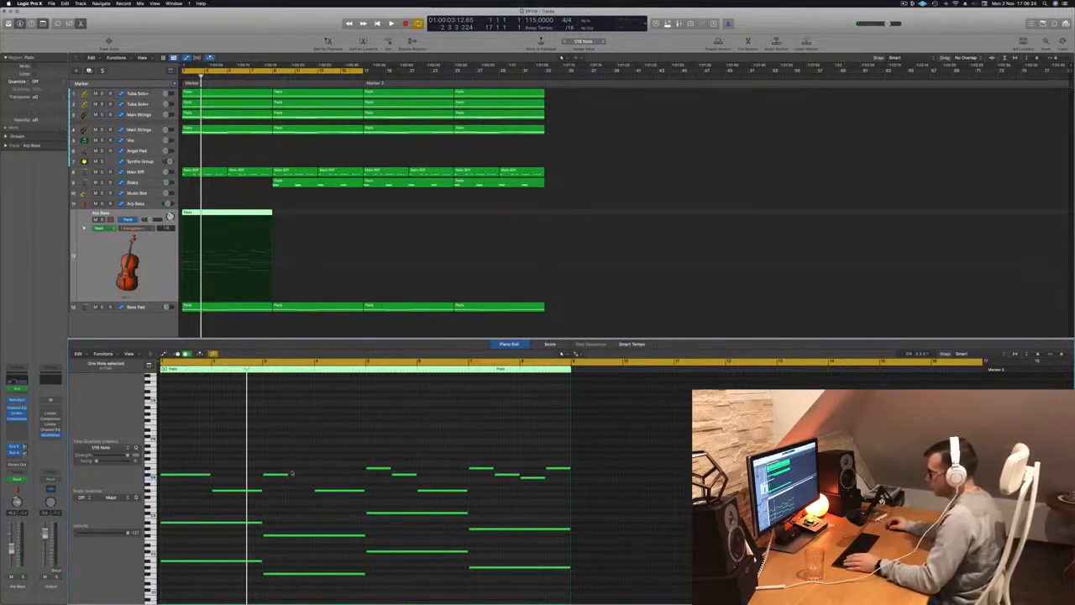
Extend the short upper note at bar 3 to one bar and divide the low two-bar notes in bars 1 to 4 into one-bar notes.
{"action": "left_click_drag", "start_coordinate": [286, 474], "coordinate": [311, 477]}
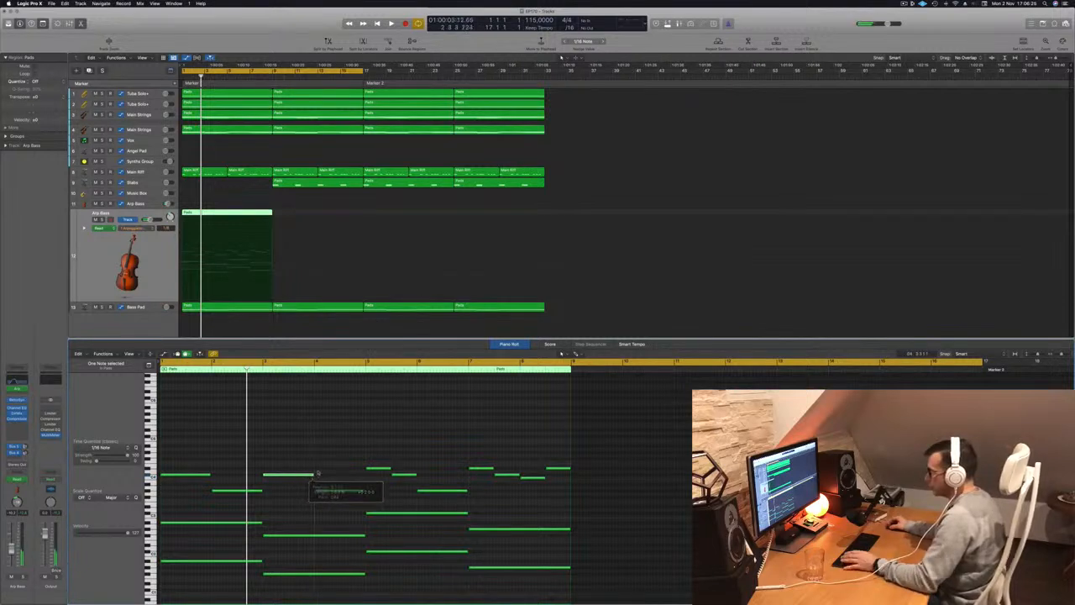
{"action": "left_click_drag", "start_coordinate": [221, 507], "coordinate": [242, 566]}
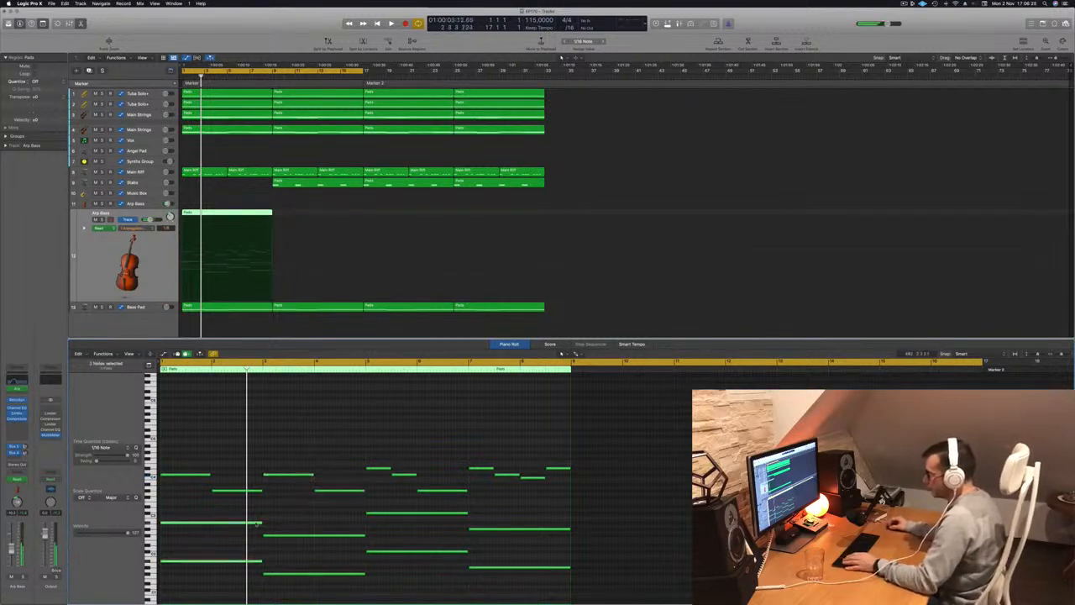
{"action": "mouse_move", "coordinate": [262, 522]}
{"action": "left_mouse_down"}
{"action": "mouse_move", "coordinate": [222, 523]}
{"action": "mouse_move", "coordinate": [243, 526]}
{"action": "left_mouse_up"}
{"action": "mouse_move", "coordinate": [327, 525]}
{"action": "left_mouse_down"}
{"action": "mouse_move", "coordinate": [367, 538]}
{"action": "mouse_move", "coordinate": [314, 535]}
{"action": "left_mouse_up"}
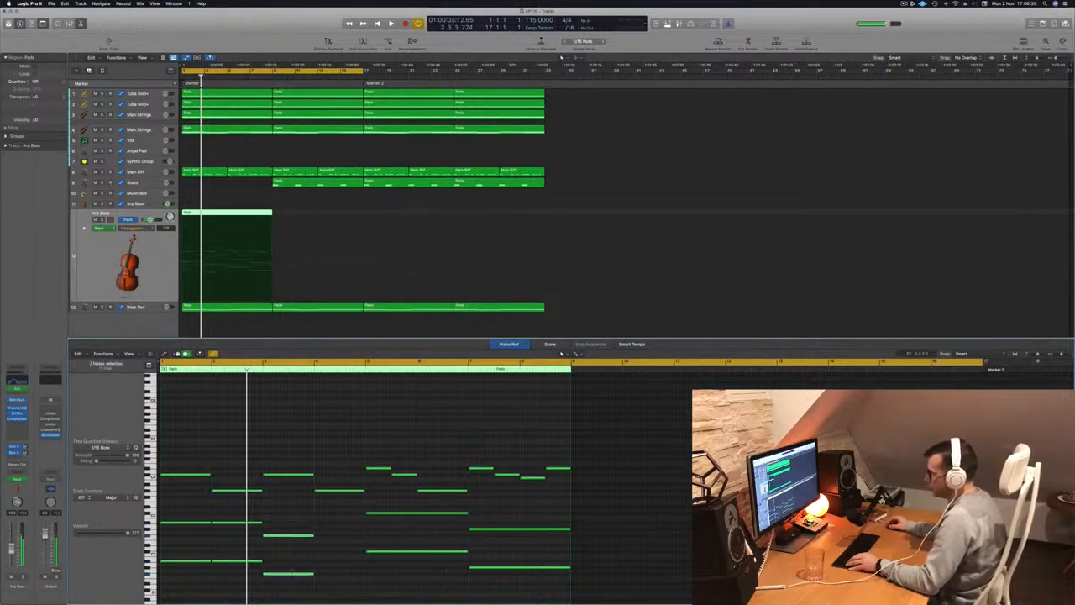
{"action": "left_click_drag", "start_coordinate": [289, 535], "coordinate": [343, 539]}
Divide the low notes in bars 5 to 8 into one-bar notes and thin out the short upper notes in bars 7 and 8.
{"action": "left_click_drag", "start_coordinate": [395, 508], "coordinate": [444, 556]}
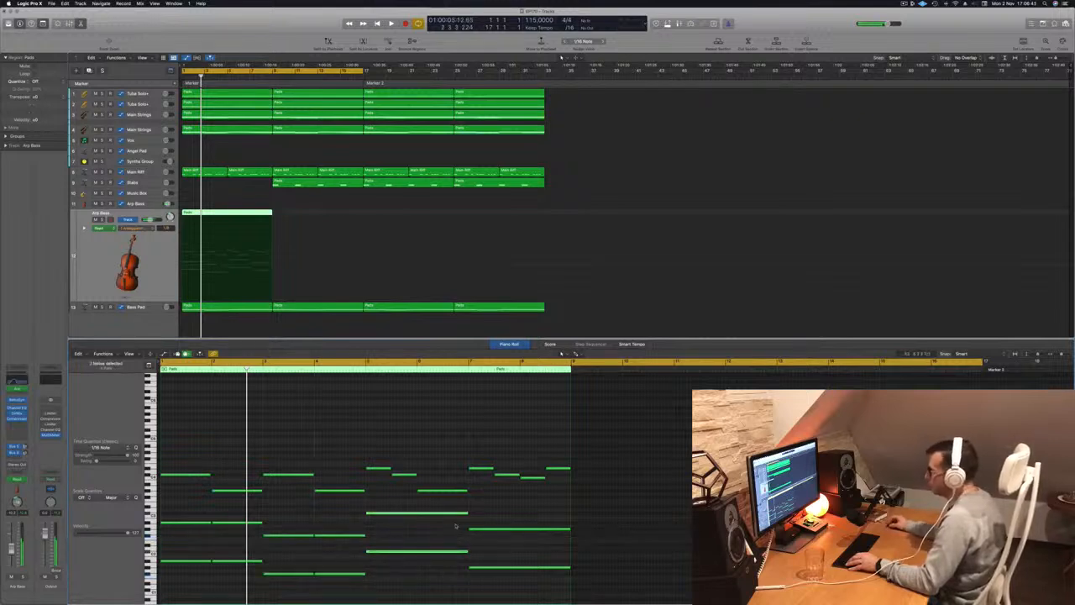
{"action": "mouse_move", "coordinate": [466, 513]}
{"action": "left_mouse_down"}
{"action": "mouse_move", "coordinate": [413, 516]}
{"action": "mouse_move", "coordinate": [452, 519]}
{"action": "left_mouse_up"}
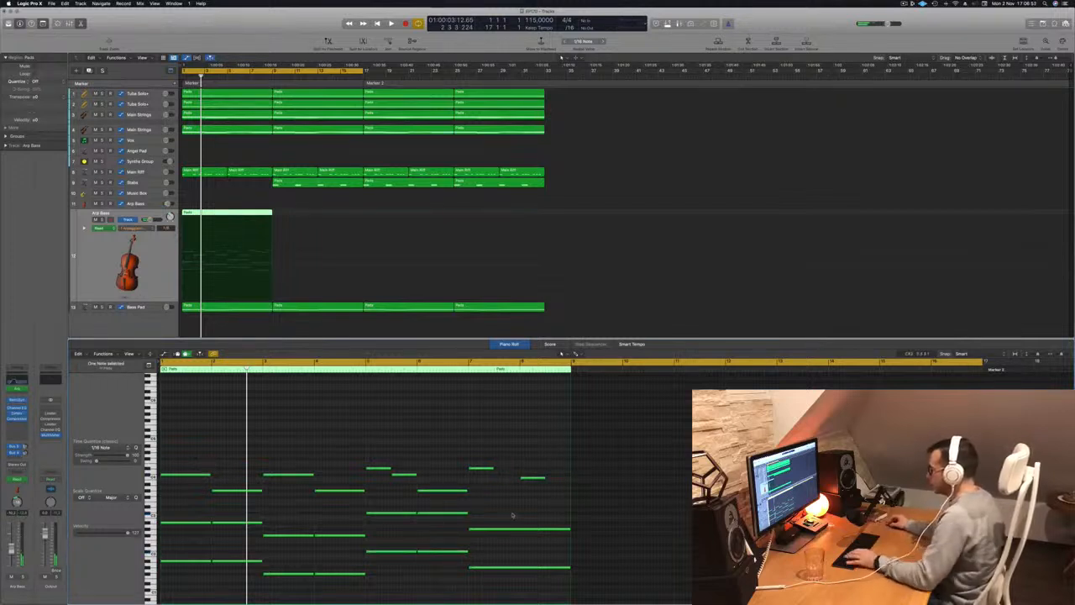
{"action": "left_click_drag", "start_coordinate": [513, 515], "coordinate": [550, 574]}
{"action": "scroll", "coordinate": [554, 533], "scroll_direction": "down", "scroll_amount": 1}
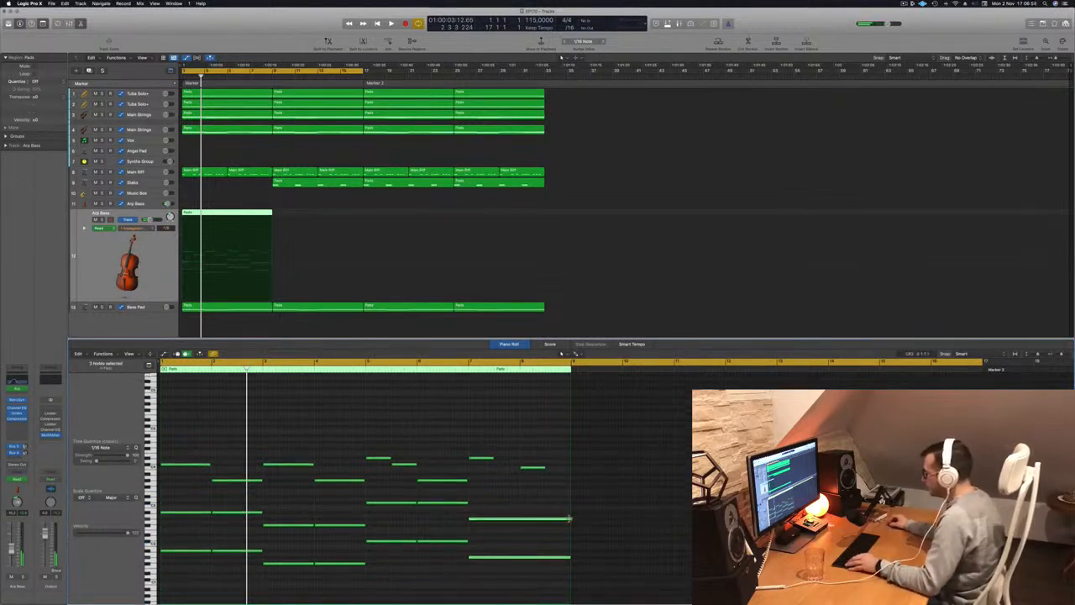
{"action": "left_click_drag", "start_coordinate": [570, 520], "coordinate": [547, 520]}
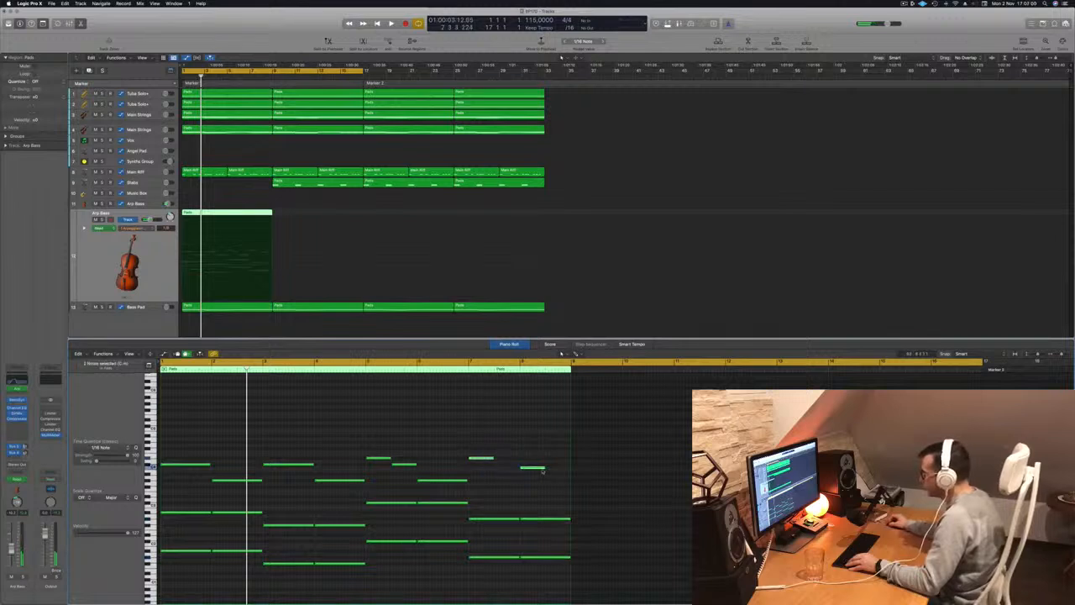
Lengthen the remaining short upper notes in bars 5, 7 and 8 to one full bar each.
{"action": "left_click_drag", "start_coordinate": [546, 467], "coordinate": [559, 470]}
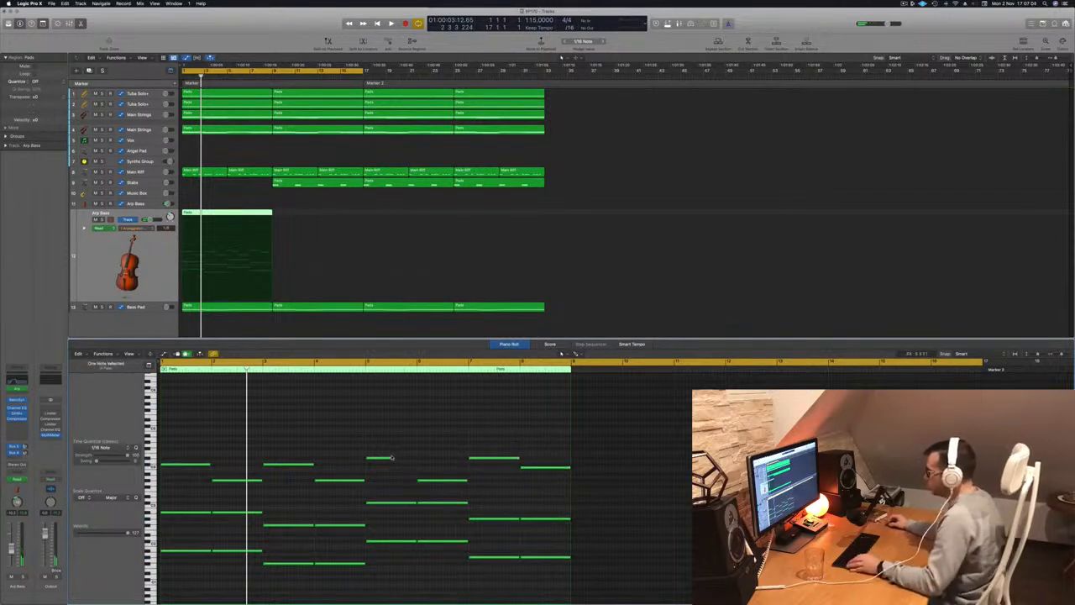
{"action": "left_click_drag", "start_coordinate": [390, 456], "coordinate": [416, 459]}
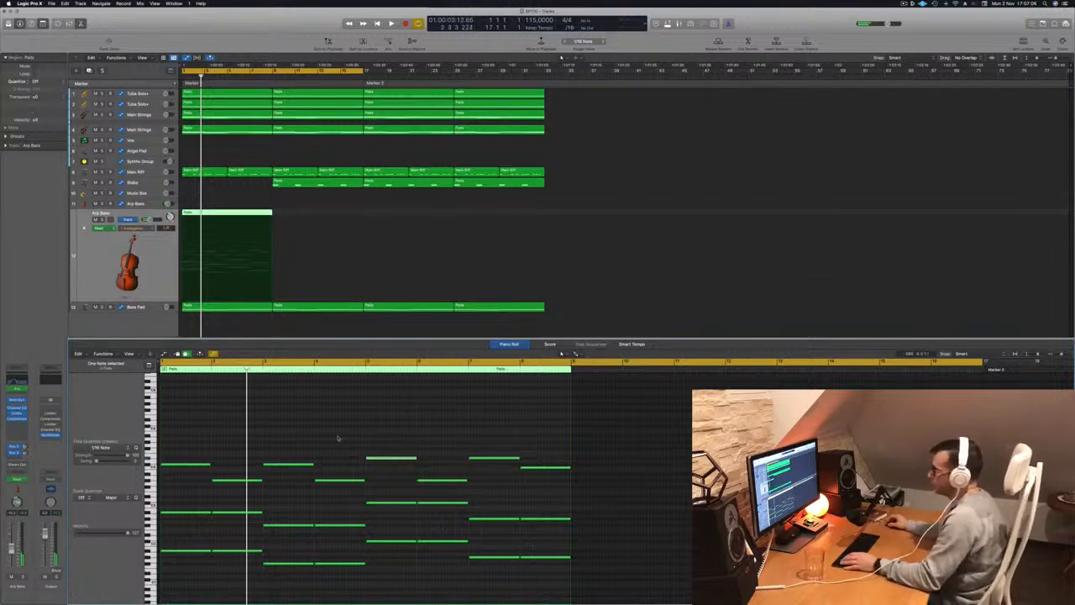
Listen to the edited Arp Bass part from the start of the arrangement.
{"action": "left_click", "coordinate": [165, 251]}
{"action": "key", "text": "space"}
{"action": "key", "text": "space"}
{"action": "key", "text": "space"}
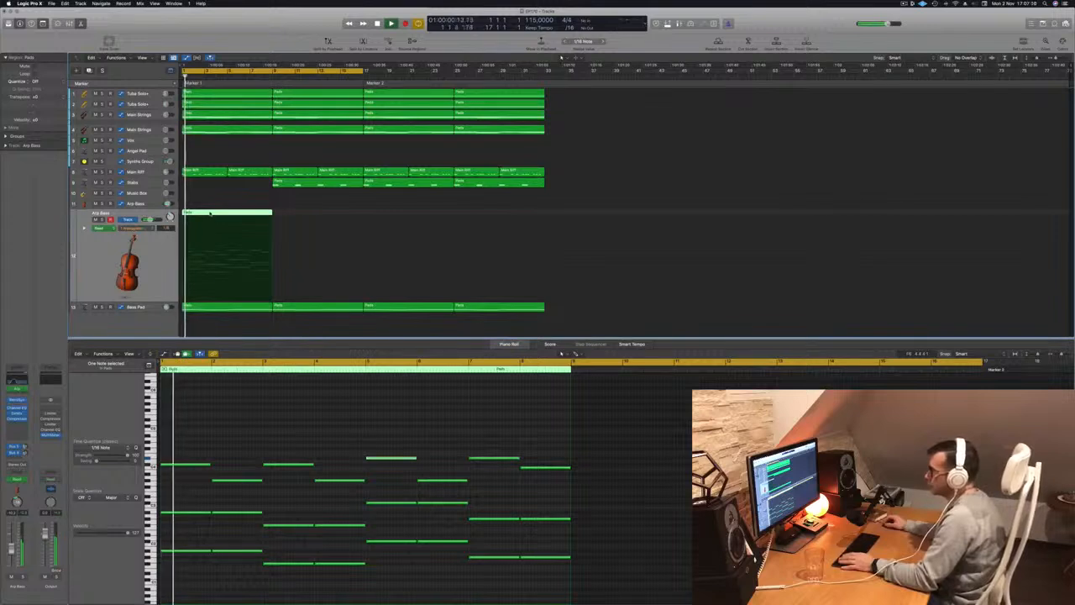
{"action": "left_click", "coordinate": [130, 228]}
{"action": "left_click", "coordinate": [83, 266]}
{"action": "key", "text": "space"}
{"action": "key", "text": "space"}
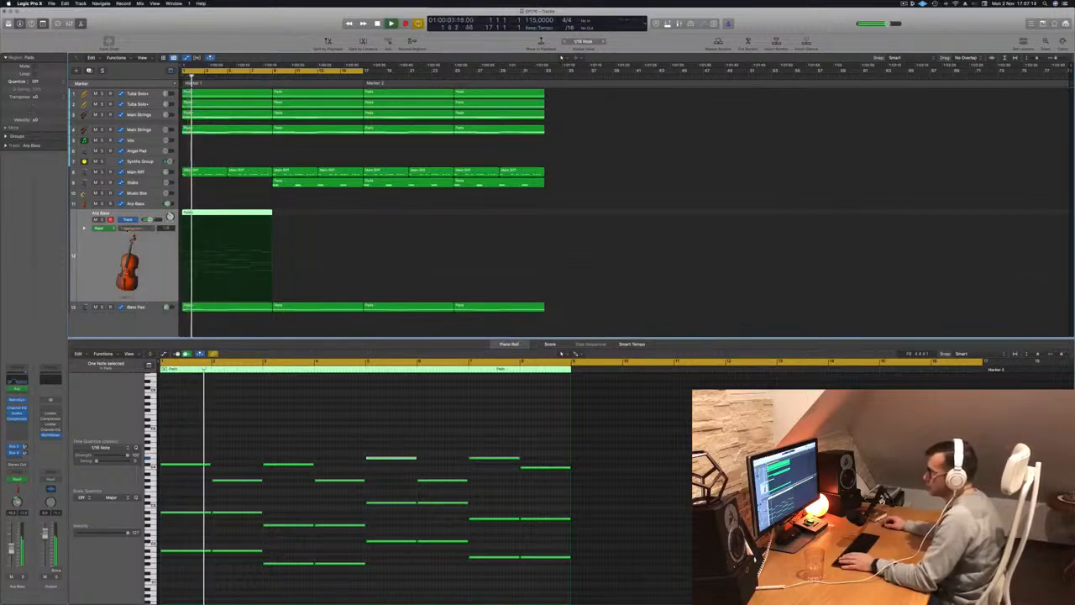
Show the lower Arp Bass track's automation lanes, flatten the high-cut ramp to a low level up to bar 9, and restart playback.
{"action": "left_click", "coordinate": [85, 228]}
{"action": "key", "text": "space"}
{"action": "scroll", "coordinate": [216, 275], "scroll_direction": "down", "scroll_amount": 2}
{"action": "scroll", "coordinate": [216, 274], "scroll_direction": "down", "scroll_amount": 4}
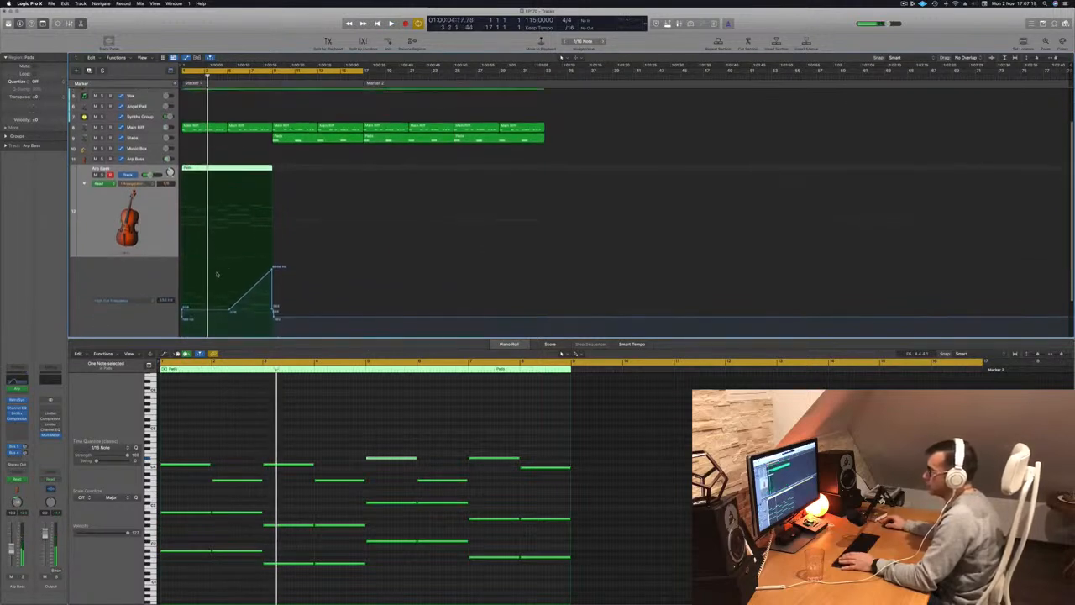
{"action": "key", "text": "space"}
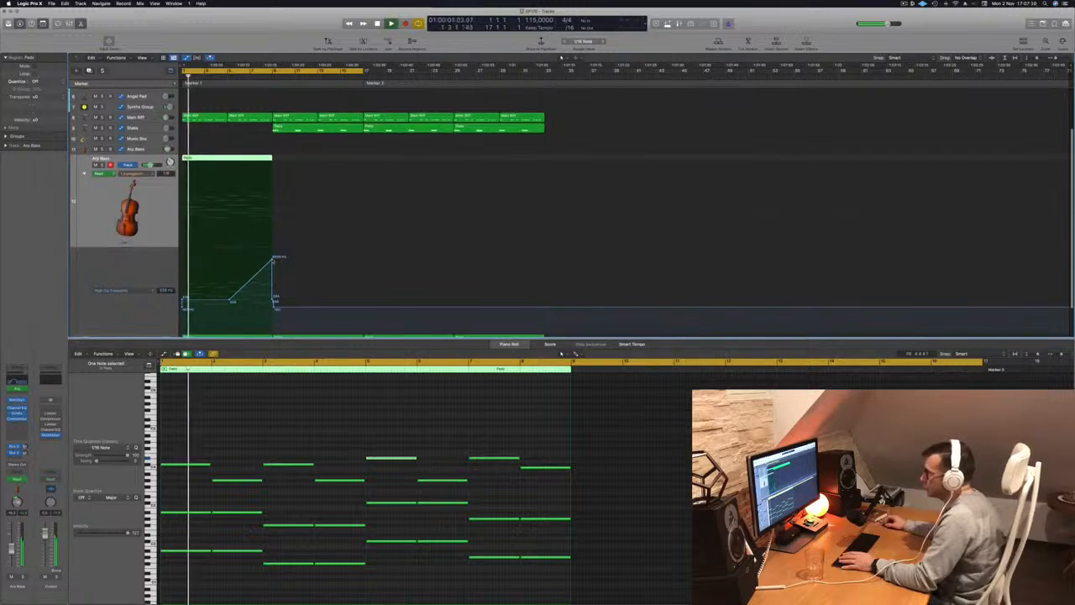
{"action": "double_click", "coordinate": [272, 260]}
{"action": "left_click_drag", "start_coordinate": [274, 299], "coordinate": [182, 309]}
{"action": "key", "text": "Return"}
Set the Arp Bass track's arpeggiator rate automation to 1/16 and replay it from the start.
{"action": "left_click", "coordinate": [173, 179]}
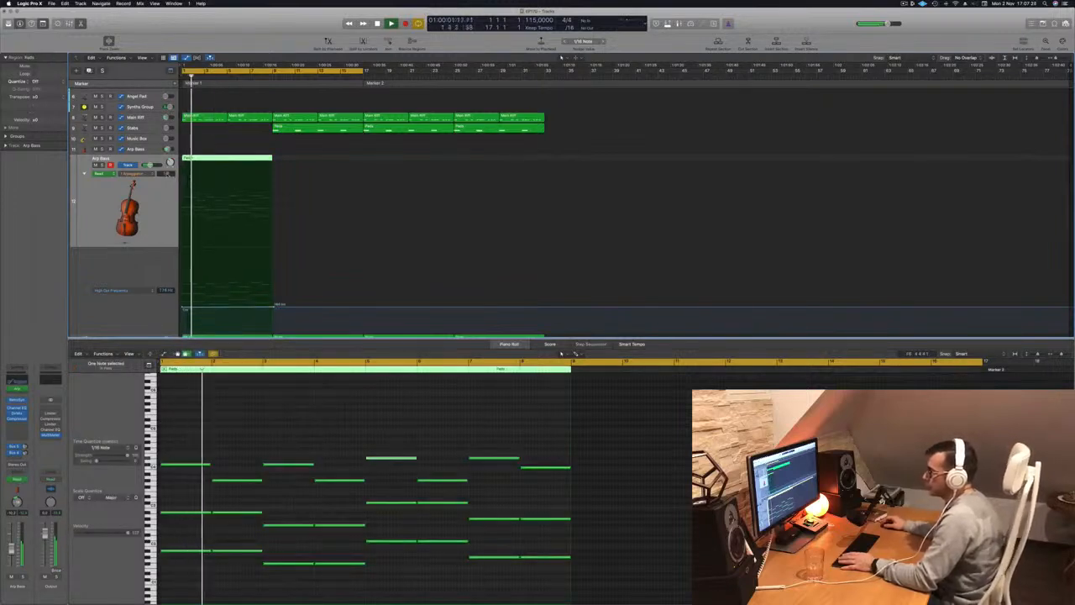
{"action": "left_click", "coordinate": [199, 209]}
{"action": "left_click_drag", "start_coordinate": [182, 209], "coordinate": [183, 197]}
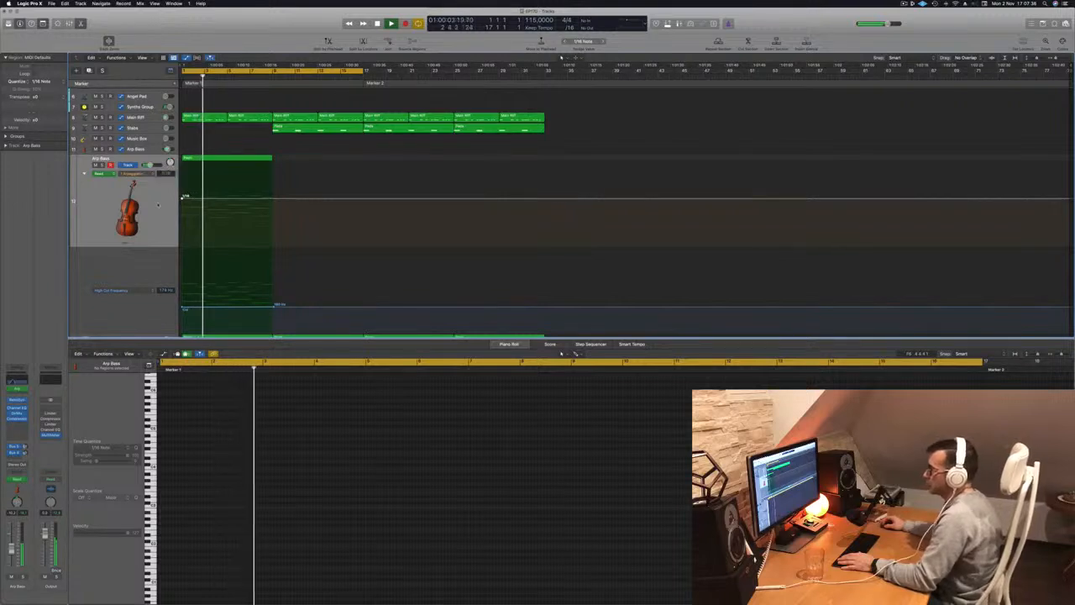
{"action": "left_click", "coordinate": [154, 214]}
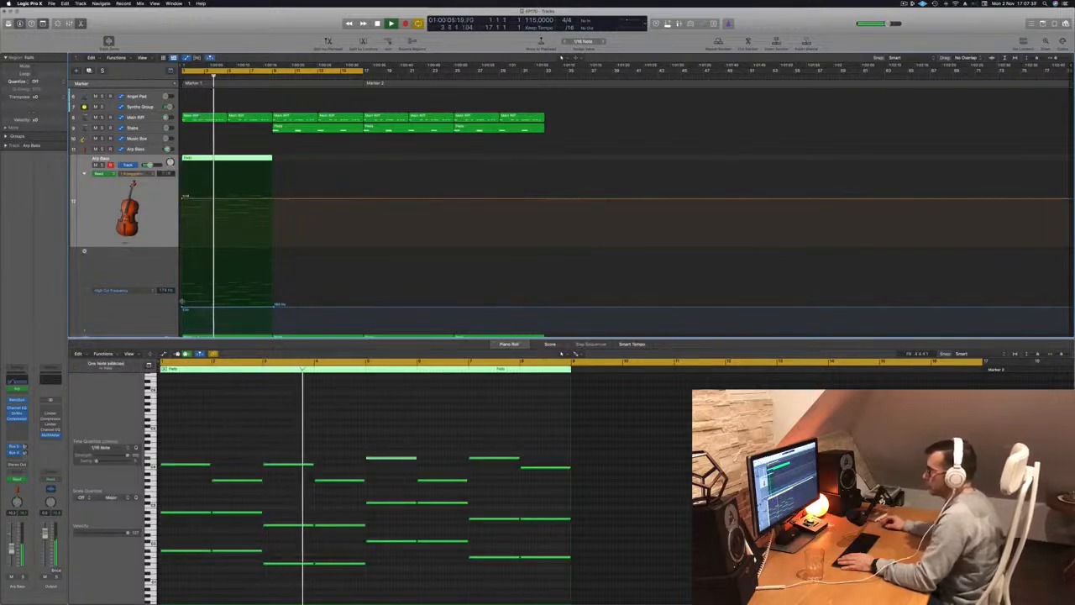
{"action": "key", "text": "Return"}
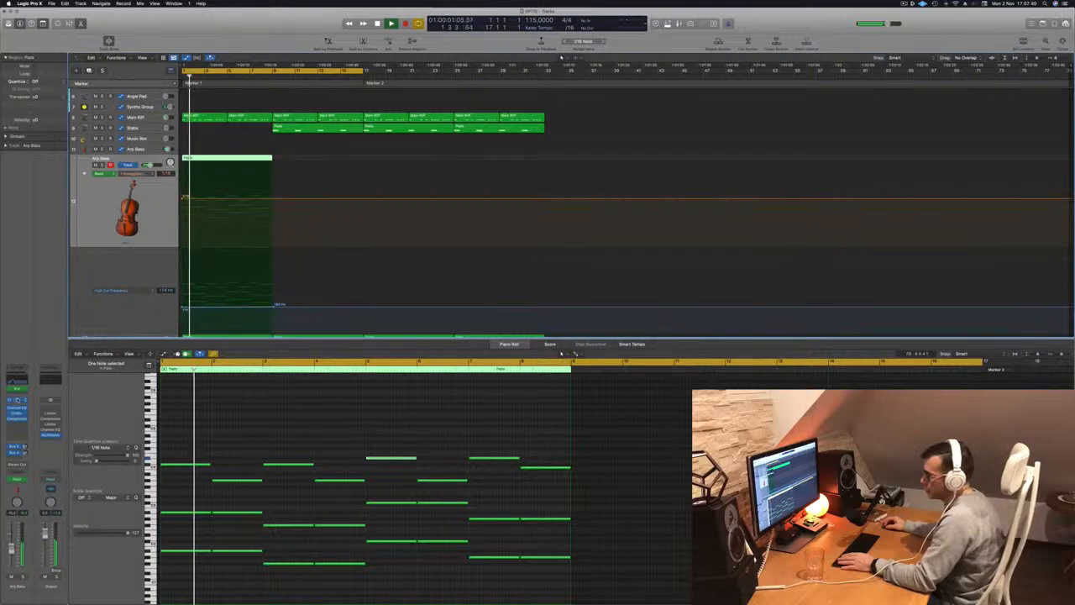
Open the Arp Bass track's Retro Synth and Arpeggiator and move the Arpeggiator window aside during playback.
{"action": "left_click", "coordinate": [17, 386]}
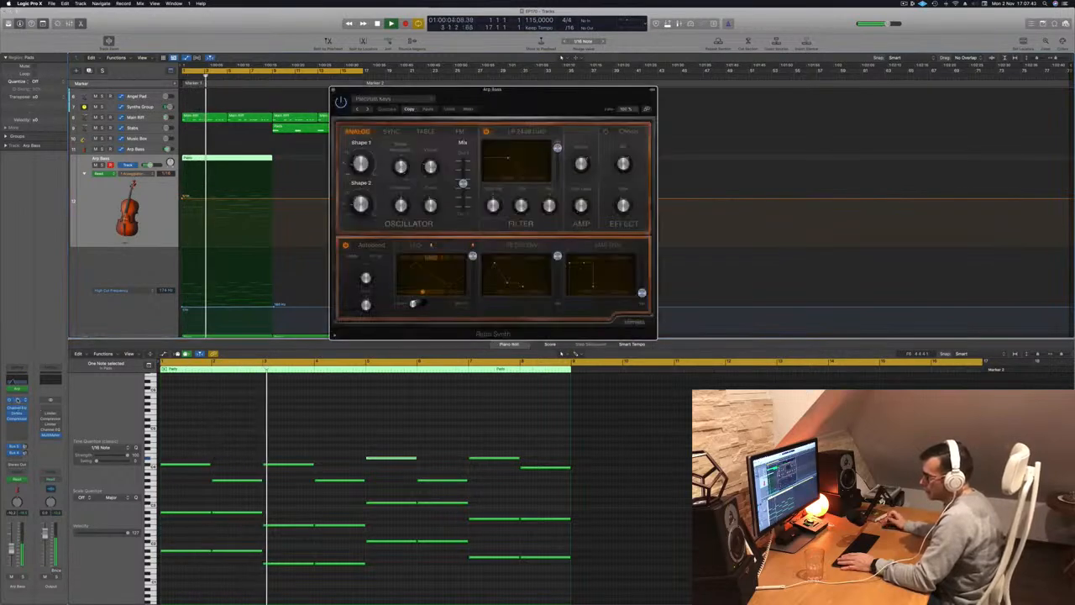
{"action": "left_click", "coordinate": [19, 390]}
{"action": "key", "text": "space"}
{"action": "key", "text": "space"}
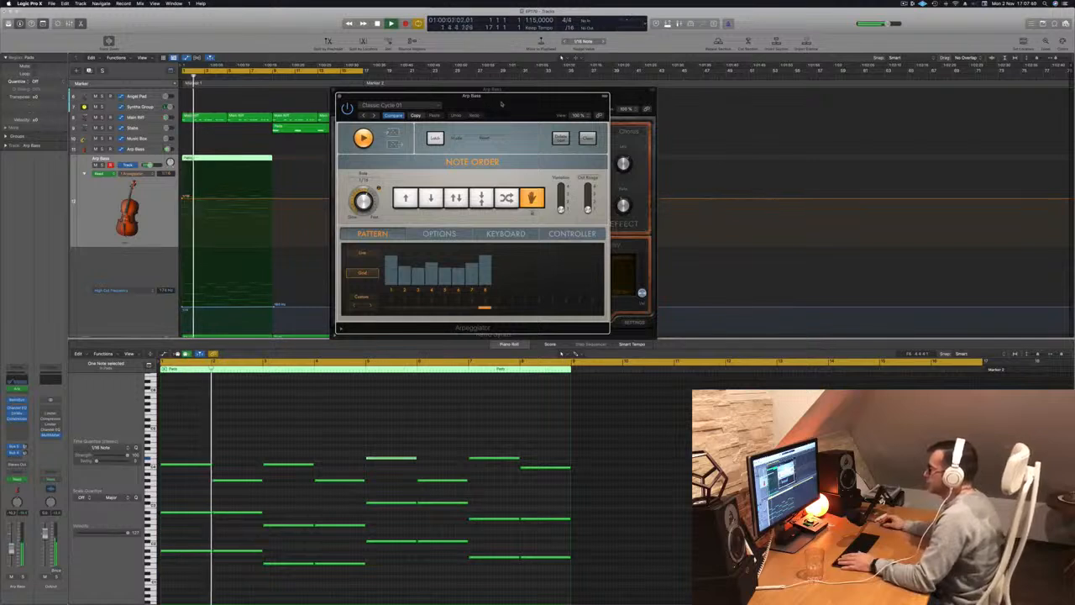
{"action": "left_click_drag", "start_coordinate": [378, 97], "coordinate": [507, 105]}
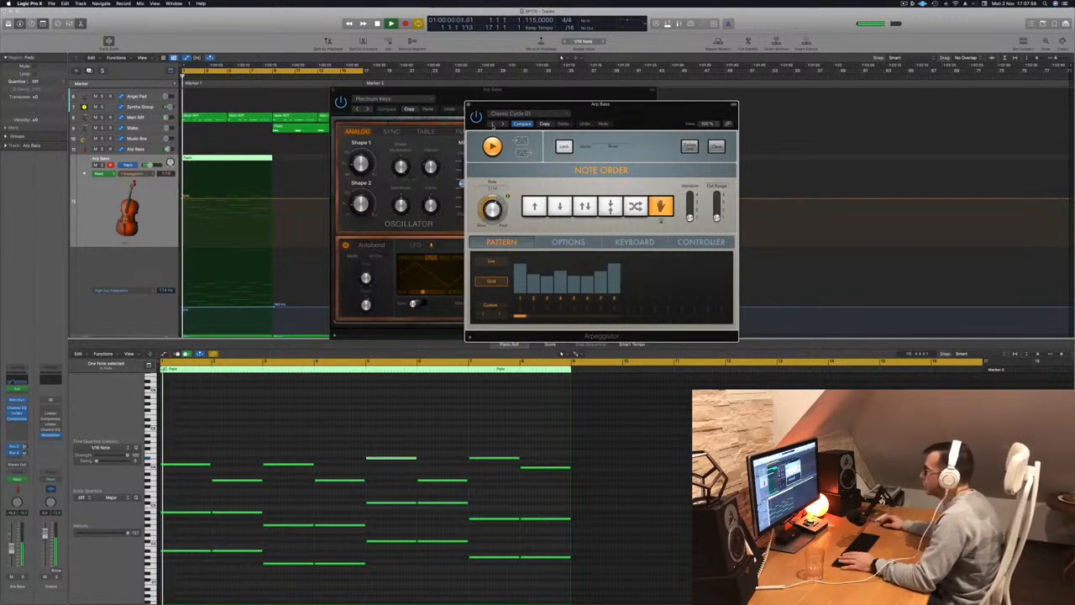
Try the previous Arpeggiator preset, recall the Factory Default setting, and close the Arpeggiator.
{"action": "left_click", "coordinate": [493, 125]}
{"action": "left_click", "coordinate": [505, 114]}
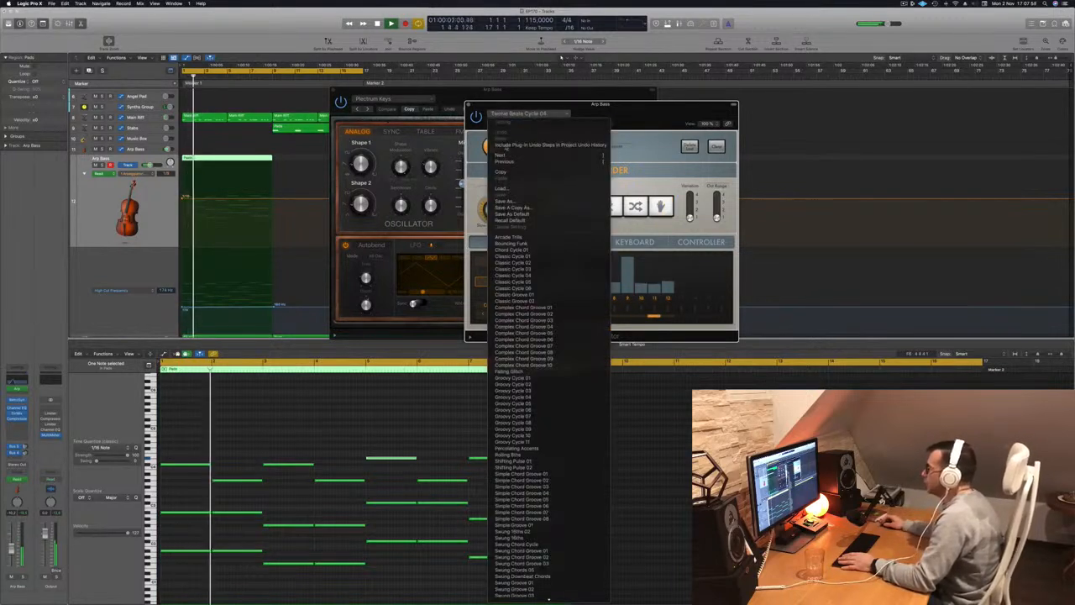
{"action": "left_click", "coordinate": [413, 167]}
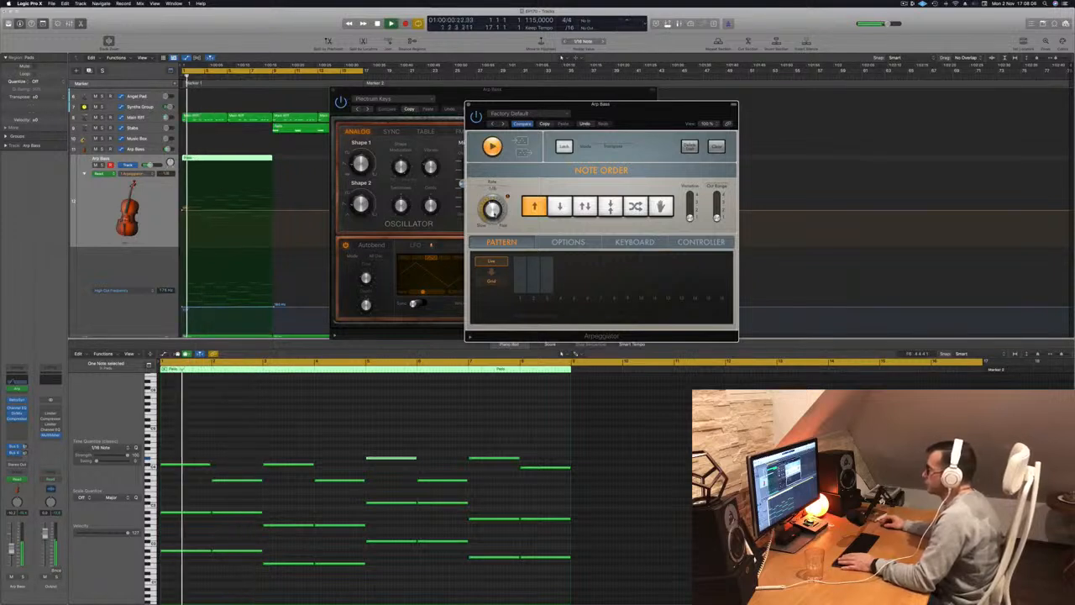
{"action": "left_click_drag", "start_coordinate": [600, 111], "coordinate": [655, 112]}
{"action": "left_click", "coordinate": [524, 106]}
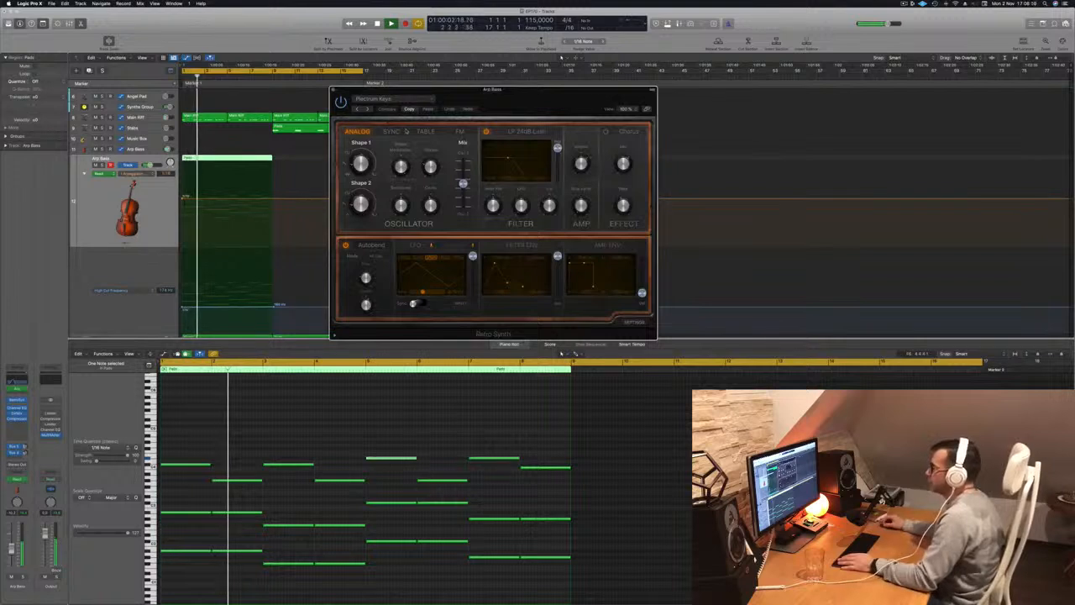
Close the Retro Synth window and listen to the Arp Bass from the start.
{"action": "left_click_drag", "start_coordinate": [507, 100], "coordinate": [520, 128]}
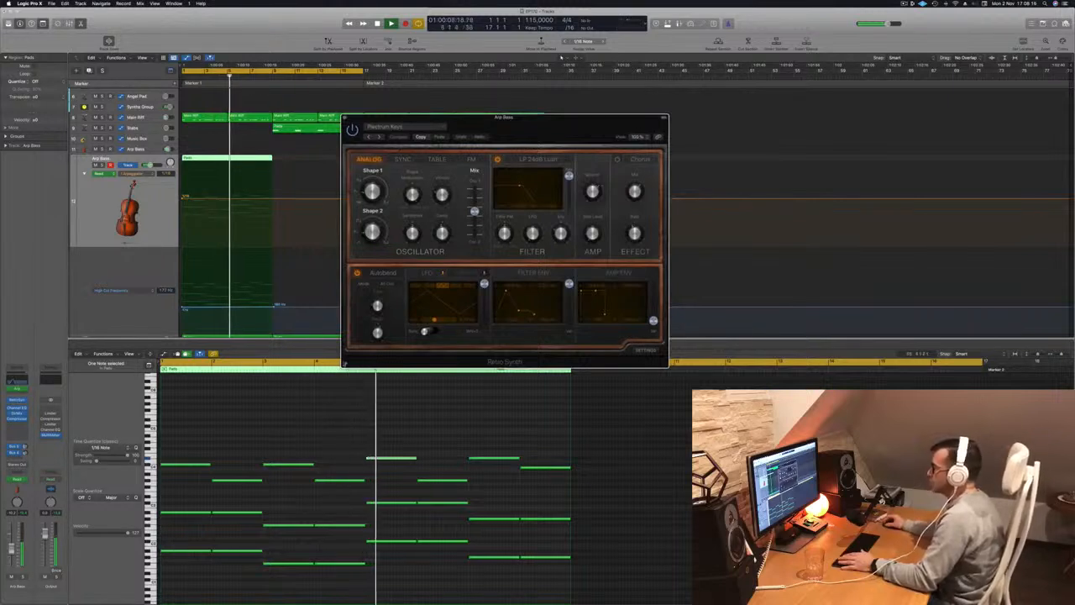
{"action": "key", "text": "space"}
{"action": "key", "text": "super+w"}
{"action": "key", "text": "Return"}
{"action": "key", "text": "space"}
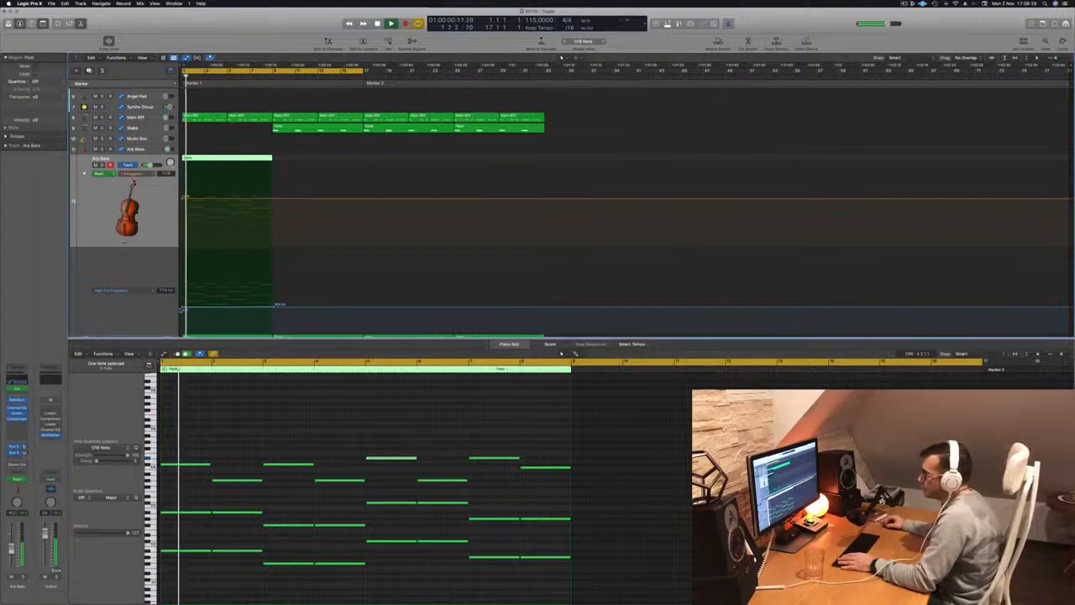
Shape the Arp Bass high-cut automation to rise slightly from the low starting level up to bar 9.
{"action": "left_click_drag", "start_coordinate": [182, 306], "coordinate": [182, 301]}
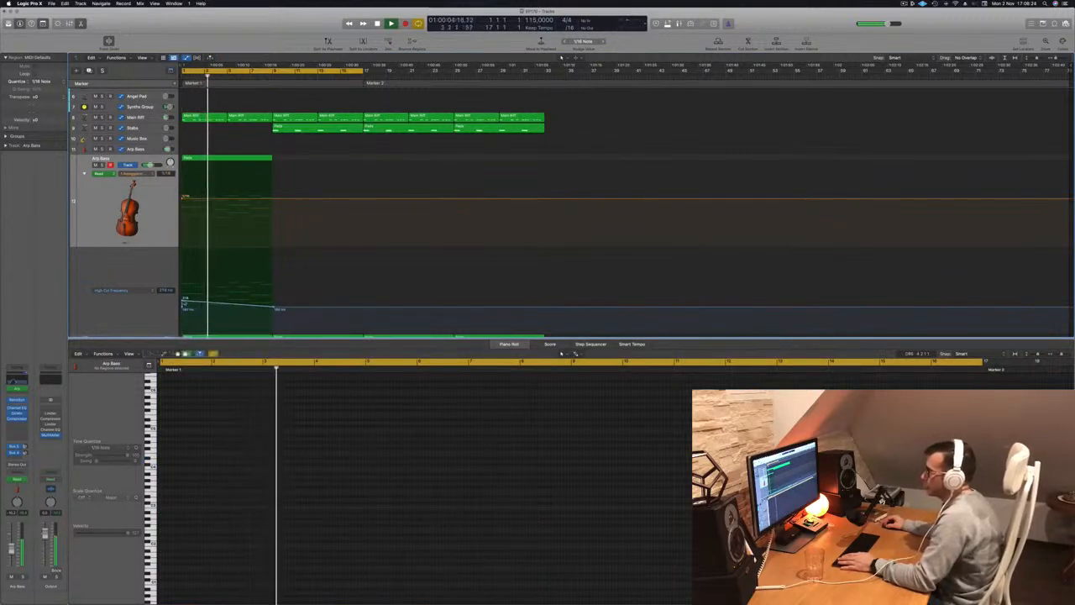
{"action": "left_click_drag", "start_coordinate": [182, 300], "coordinate": [182, 307]}
{"action": "left_click_drag", "start_coordinate": [273, 307], "coordinate": [274, 302]}
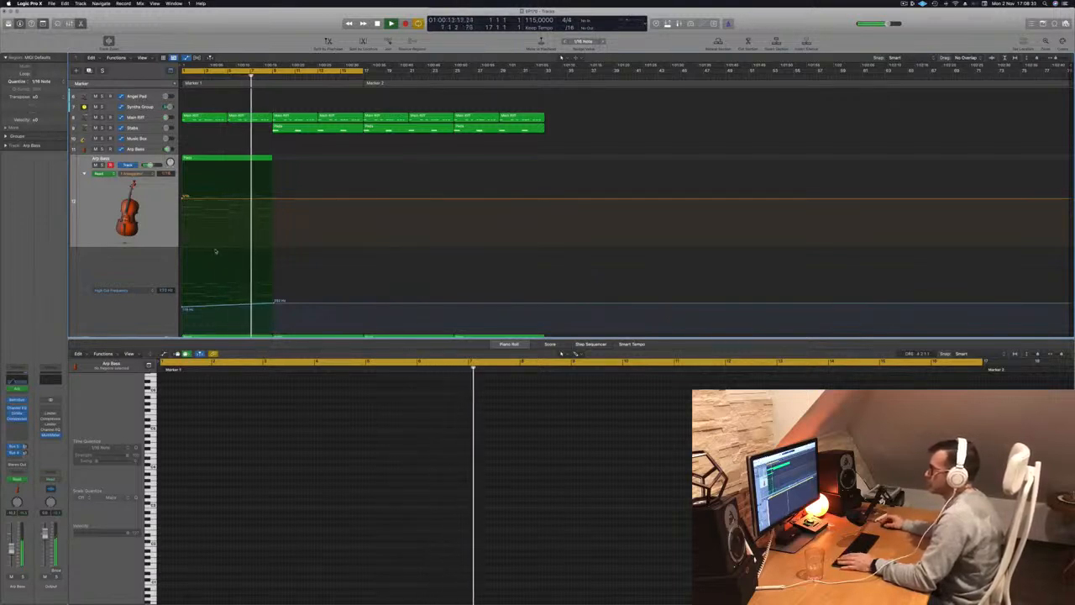
{"action": "key", "text": "Return"}
Stop playback and copy the lower Arp Bass track's Pads region onto the upper Arp Bass track.
{"action": "scroll", "coordinate": [166, 220], "scroll_direction": "down", "scroll_amount": 1}
{"action": "scroll", "coordinate": [166, 221], "scroll_direction": "down", "scroll_amount": 2}
{"action": "scroll", "coordinate": [166, 221], "scroll_direction": "up", "scroll_amount": 6}
{"action": "key", "text": "space"}
{"action": "left_click", "coordinate": [217, 194]}
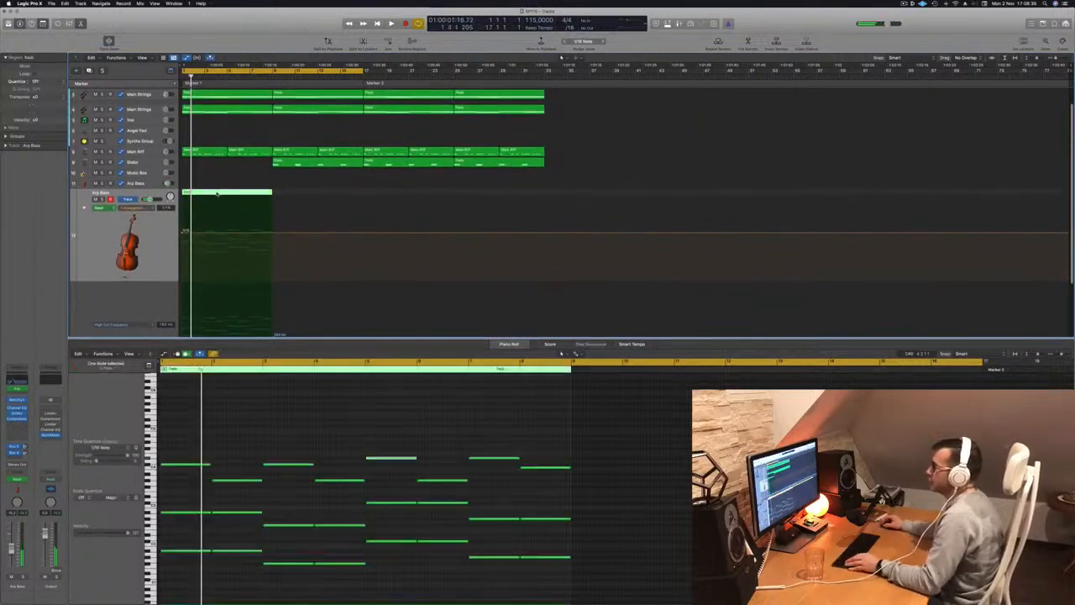
{"action": "left_click_drag", "start_coordinate": [217, 193], "coordinate": [218, 184]}
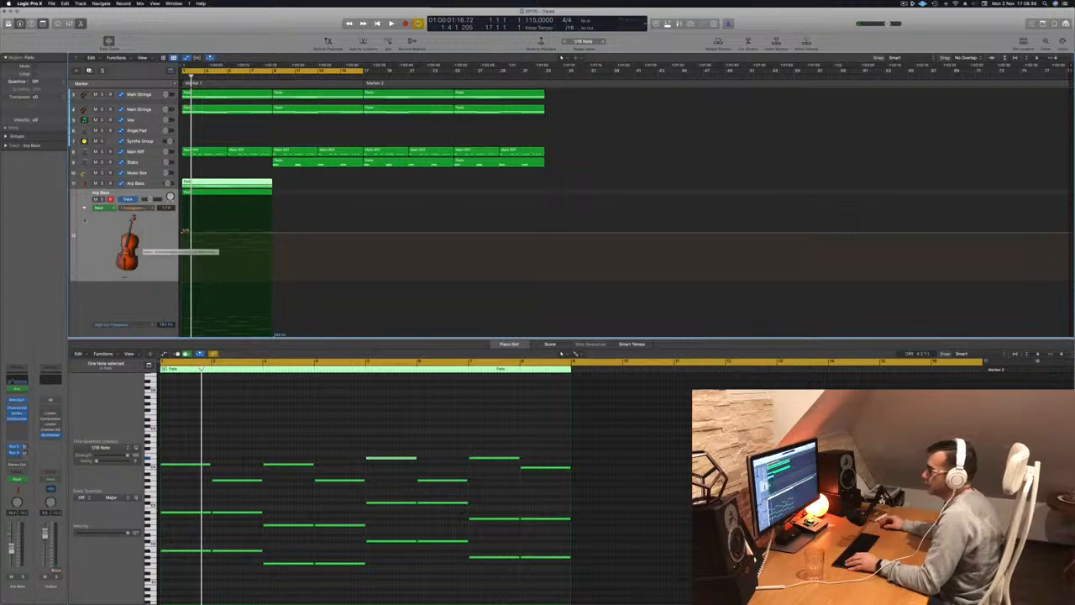
Mute the lower Arp Bass track during playback and bring its high-cut automation into view.
{"action": "key", "text": "space"}
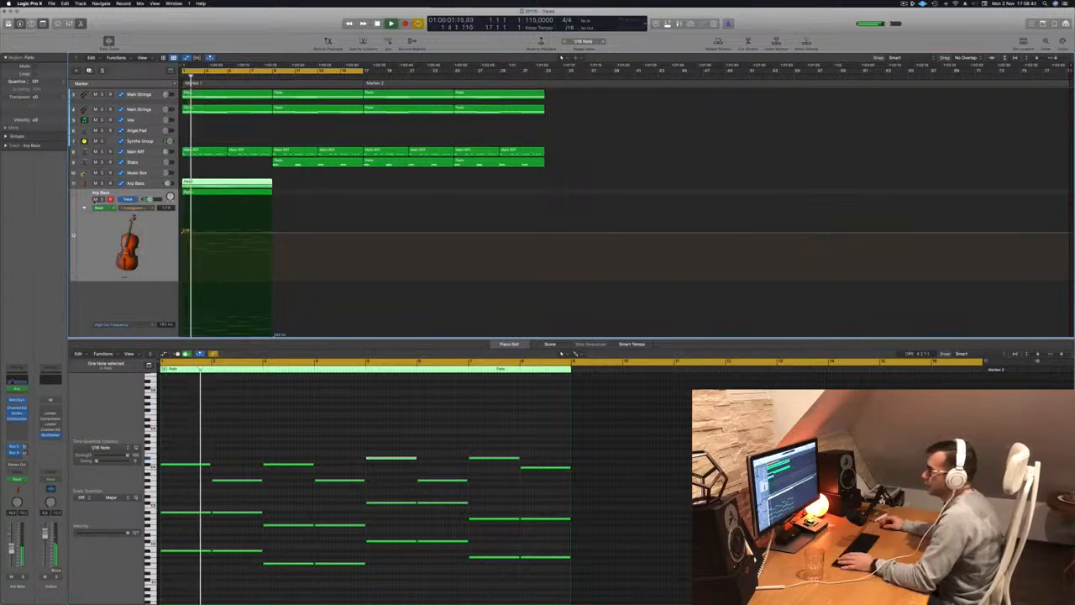
{"action": "left_click", "coordinate": [95, 200]}
{"action": "scroll", "coordinate": [94, 202], "scroll_direction": "down", "scroll_amount": 4}
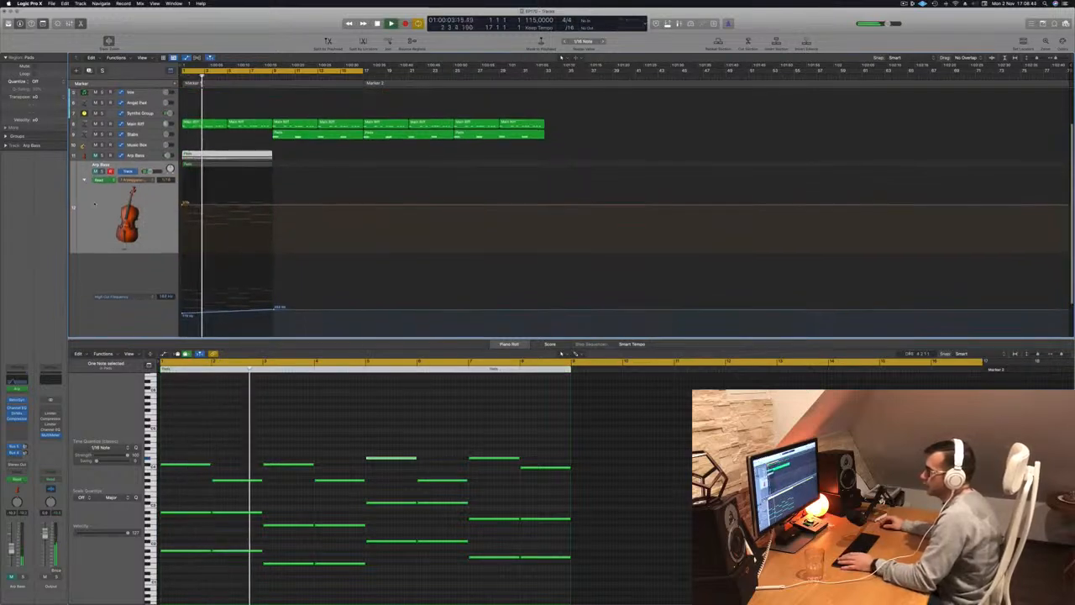
Duplicate the upper Arp Bass track, move its Pads region onto the copy placed above it, and audition the copy unmuted.
{"action": "key", "text": "super+Up"}
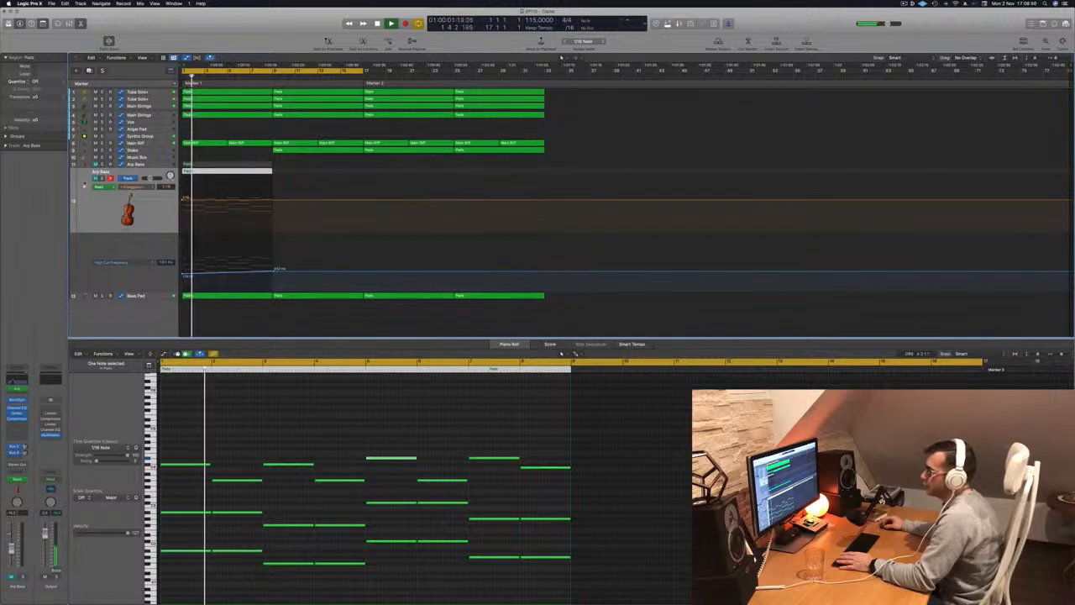
{"action": "key", "text": "a"}
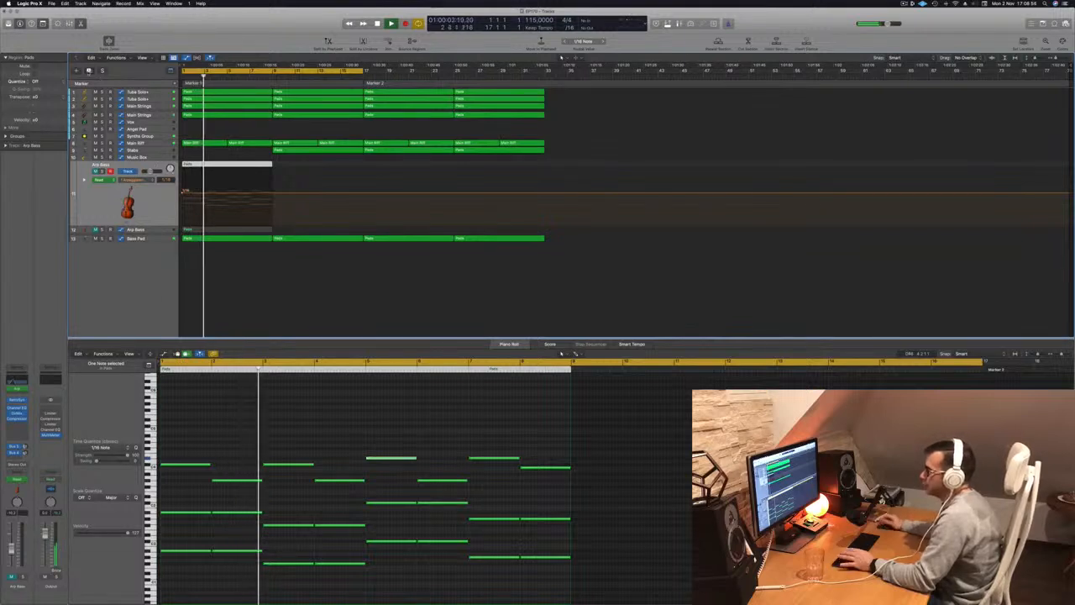
{"action": "key", "text": "super+d"}
{"action": "left_click_drag", "start_coordinate": [157, 221], "coordinate": [167, 161]}
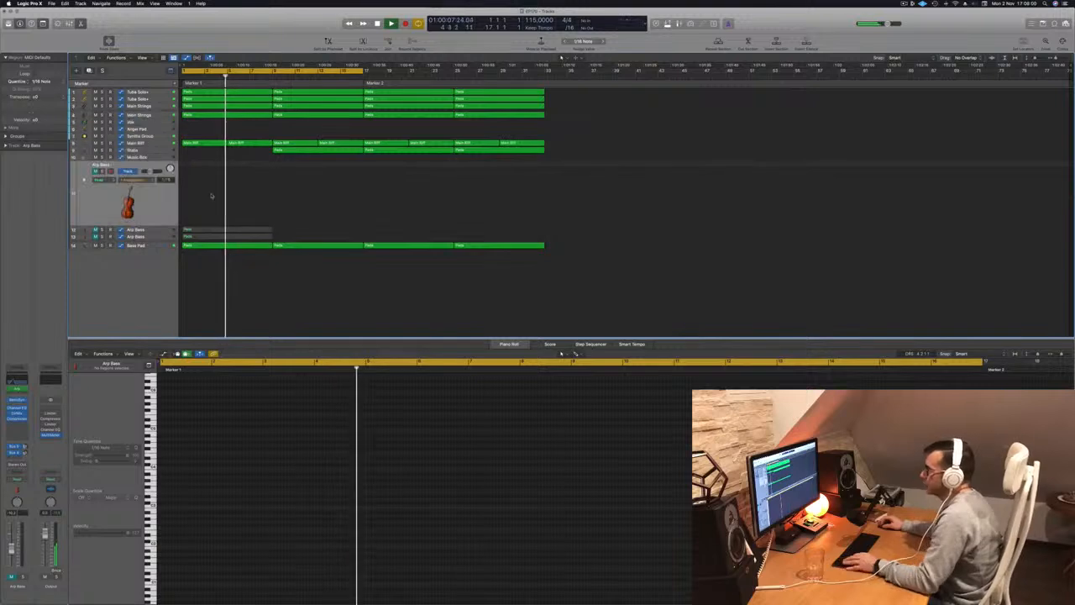
{"action": "left_click_drag", "start_coordinate": [220, 231], "coordinate": [210, 199]}
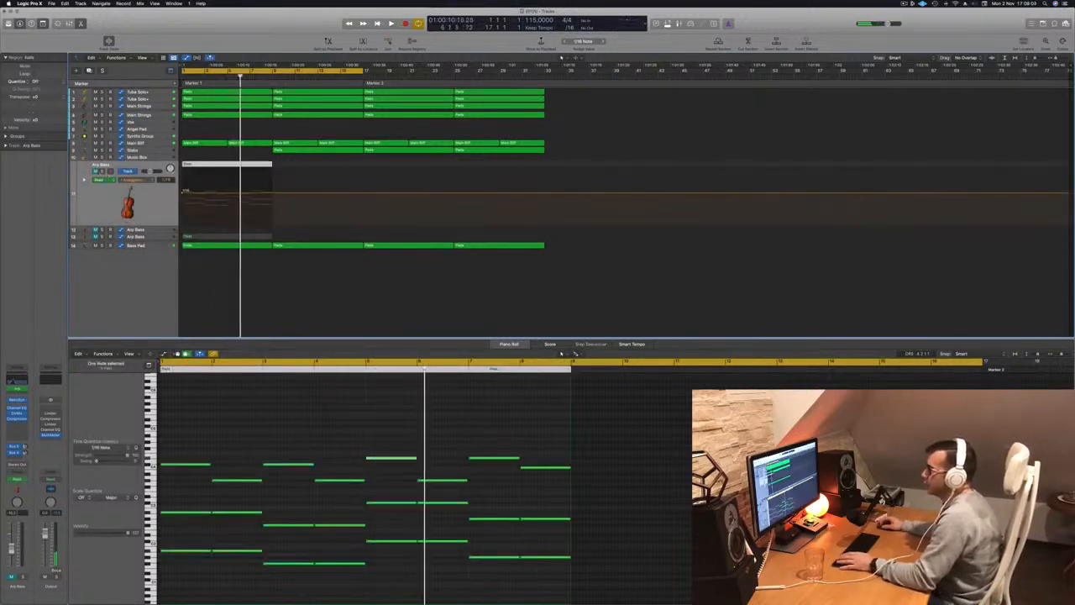
{"action": "left_click", "coordinate": [95, 172]}
{"action": "key", "text": "space"}
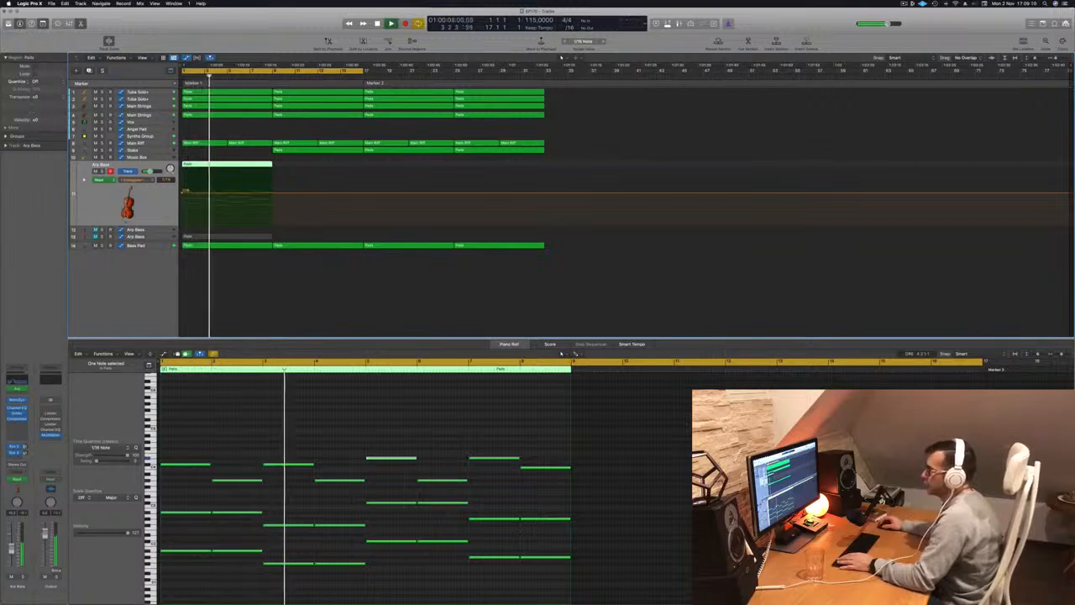
Remove the lowest row of notes from the Pads region on the uppermost Arp Bass track while it plays.
{"action": "left_click", "coordinate": [297, 407]}
{"action": "key", "text": "super+Left"}
{"action": "key", "text": "super+Left"}
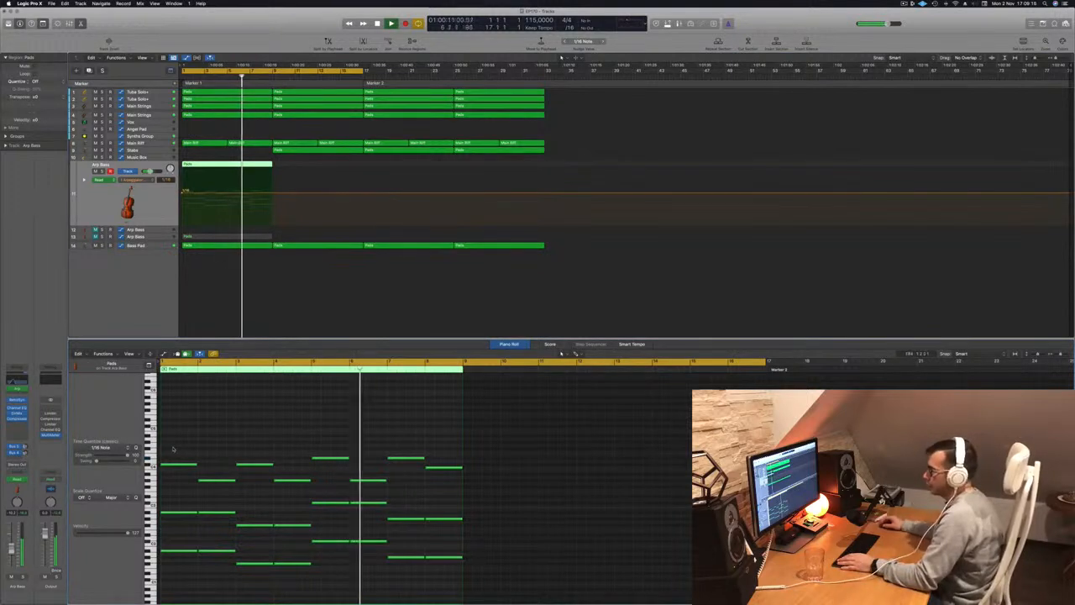
{"action": "left_click_drag", "start_coordinate": [198, 595], "coordinate": [448, 542]}
{"action": "key", "text": "Delete"}
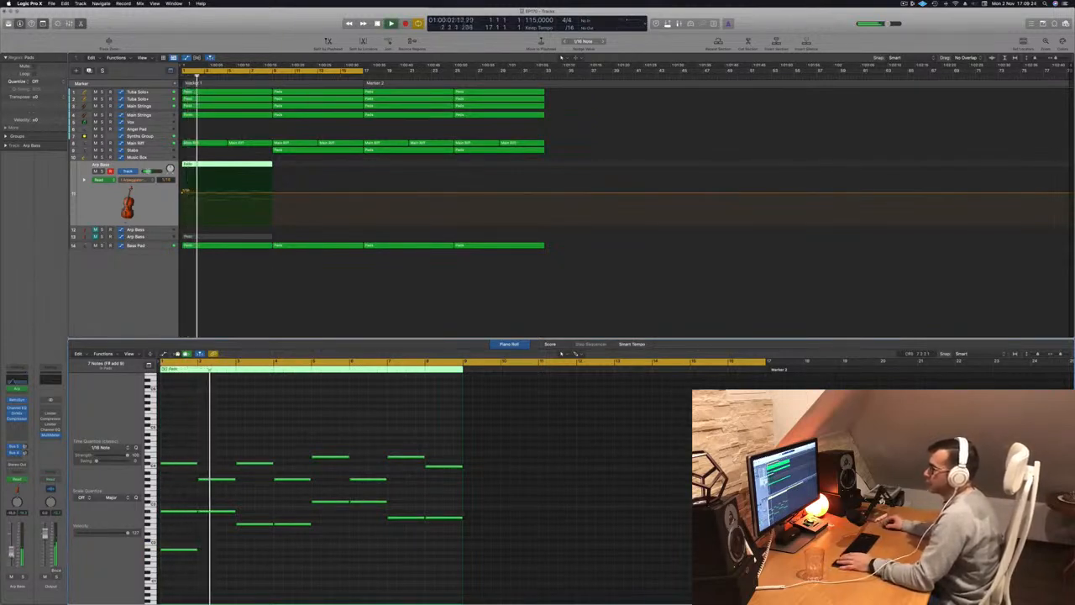
{"action": "key", "text": "space"}
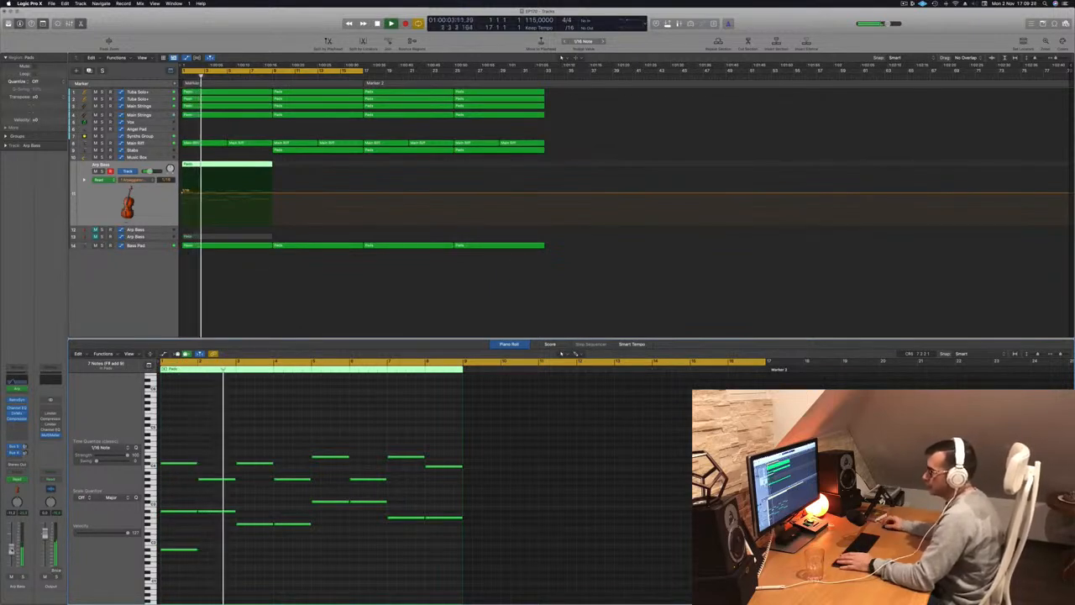
{"action": "key", "text": "space"}
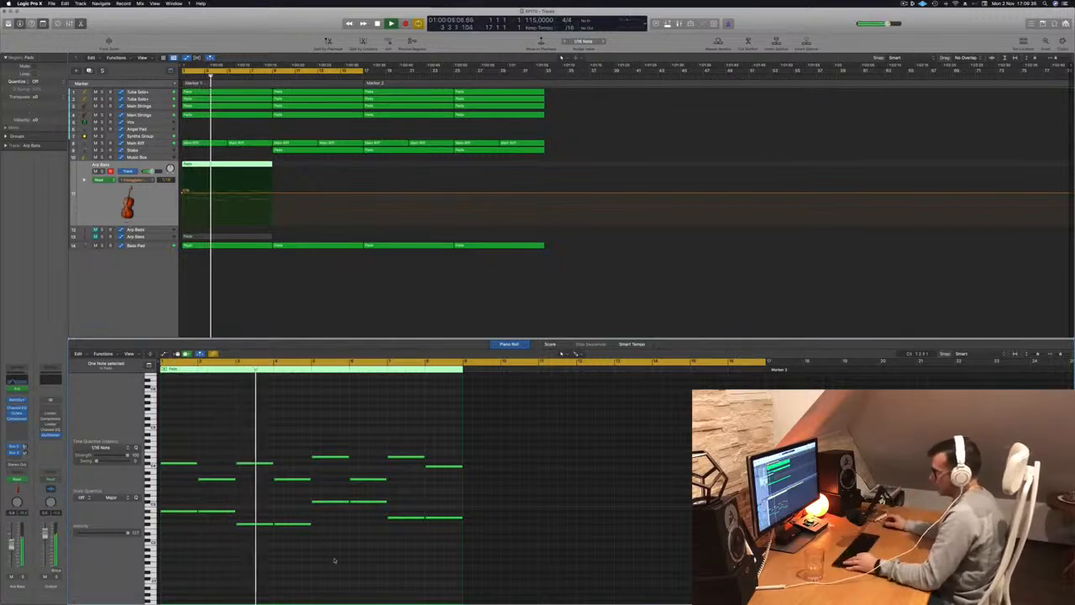
Transpose the region's remaining notes down one octave, listen to the result and stop playback.
{"action": "scroll", "coordinate": [334, 561], "scroll_direction": "up", "scroll_amount": 3}
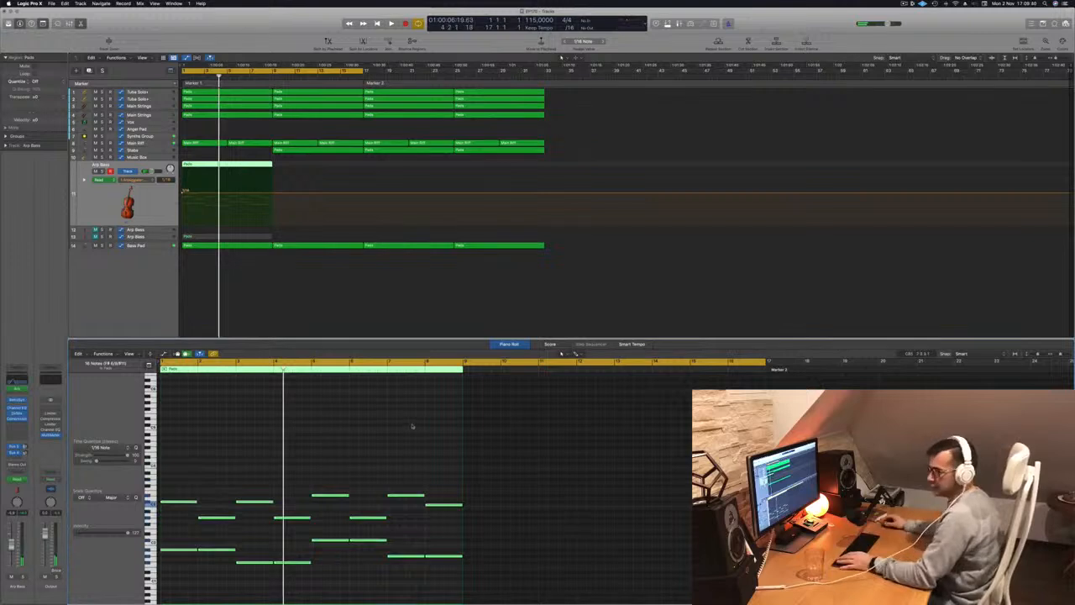
{"action": "scroll", "coordinate": [308, 443], "scroll_direction": "left", "scroll_amount": 3}
{"action": "key", "text": "space"}
Delete the Pads region from the uppermost Arp Bass track and view the first Stabs and remaining Arp Bass region notes during playback.
{"action": "left_click", "coordinate": [214, 164]}
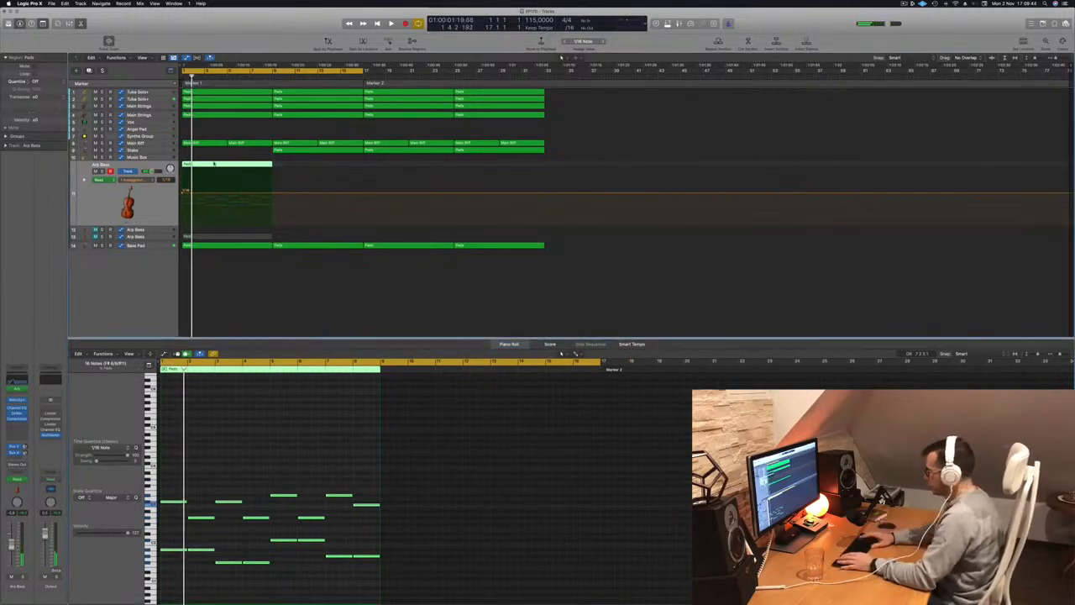
{"action": "key", "text": "Delete"}
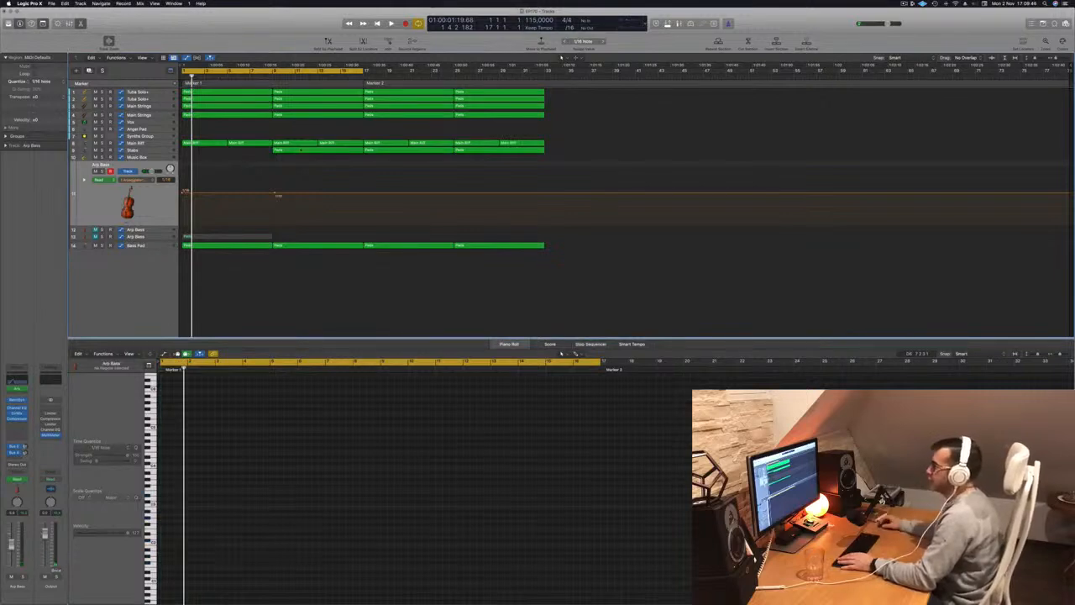
{"action": "left_click", "coordinate": [305, 152]}
{"action": "key", "text": "space"}
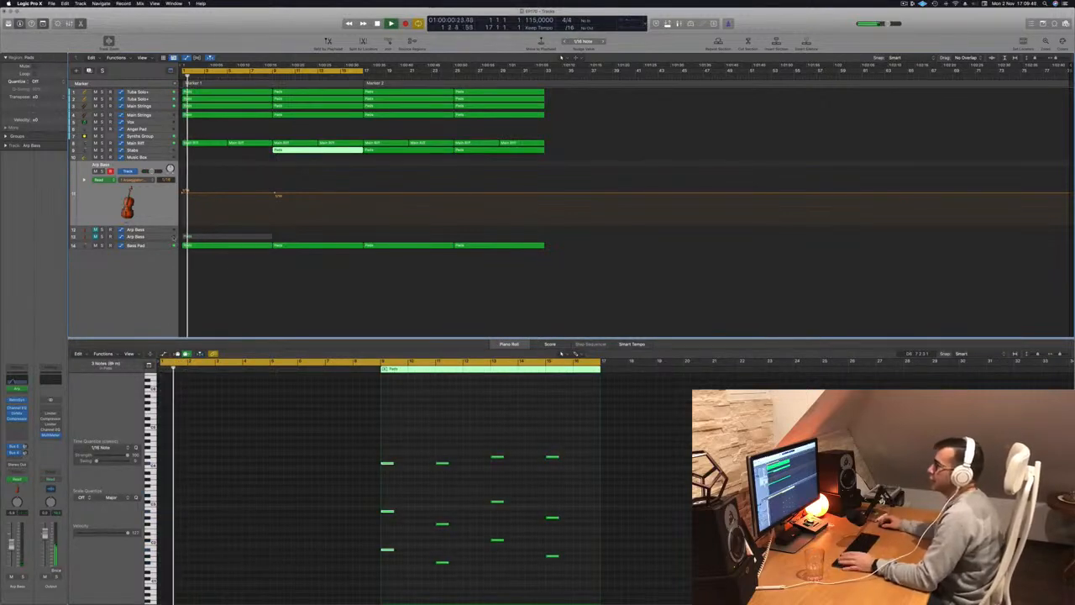
{"action": "left_click", "coordinate": [227, 236]}
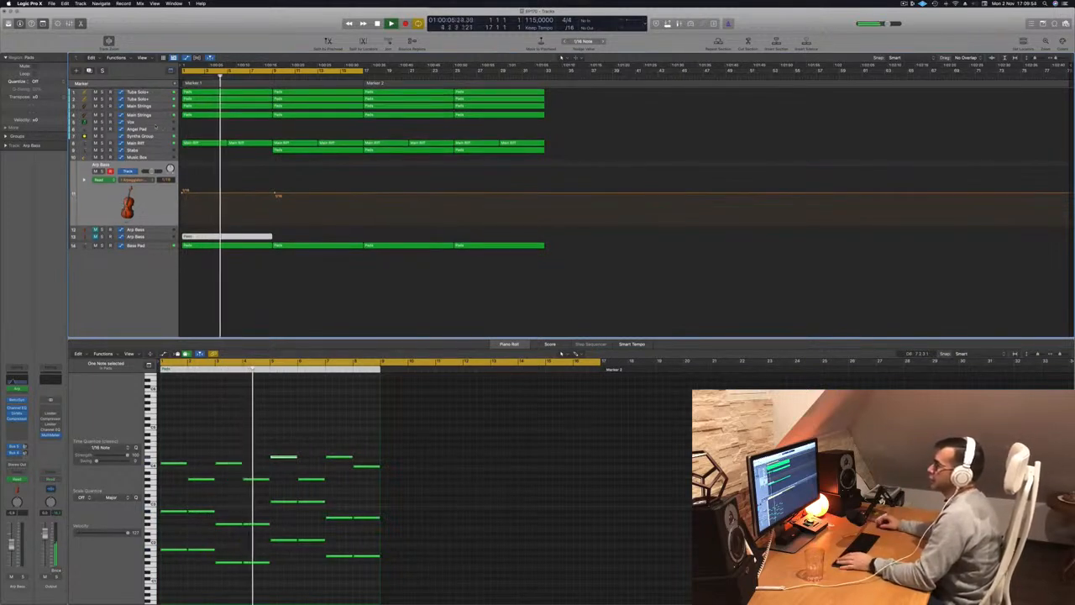
Select the Vox track, stop playback at the beginning and open Musical Typing to play it.
{"action": "left_click", "coordinate": [152, 123]}
{"action": "key", "text": "space"}
{"action": "key", "text": "Return"}
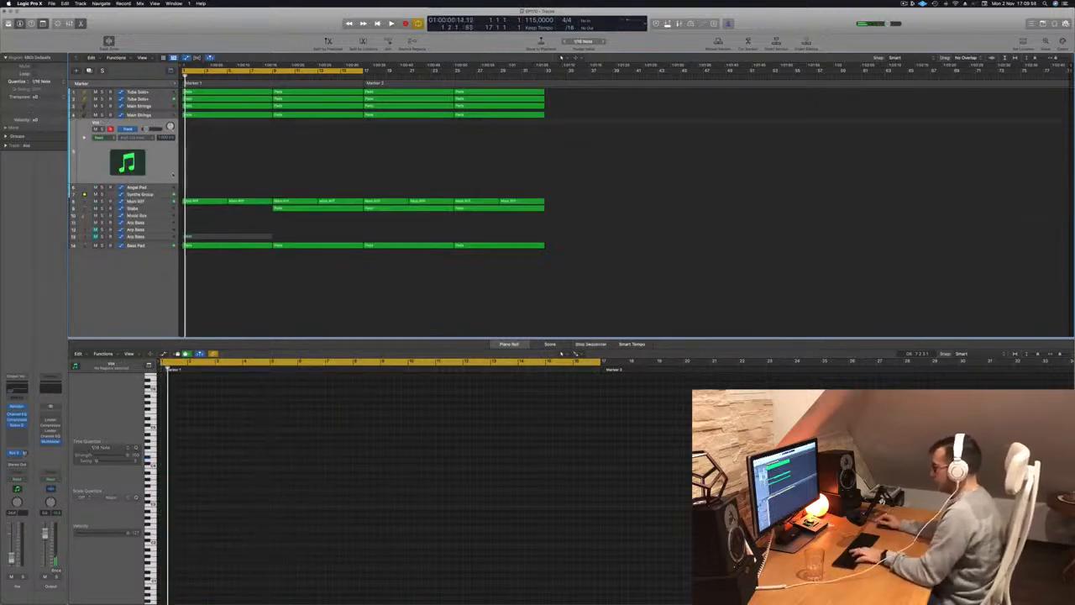
{"action": "key", "text": "super+k"}
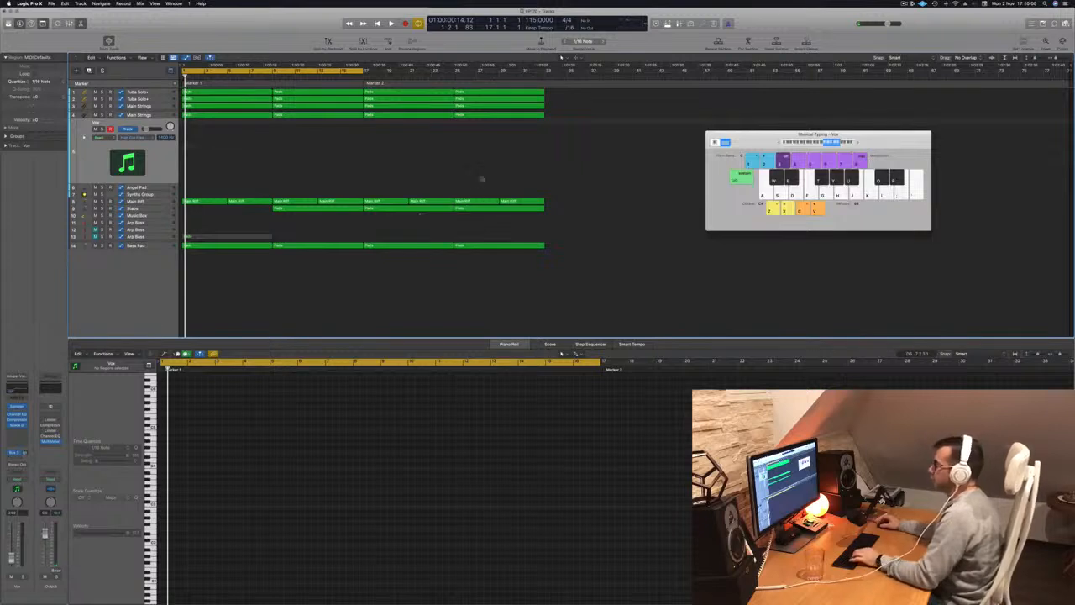
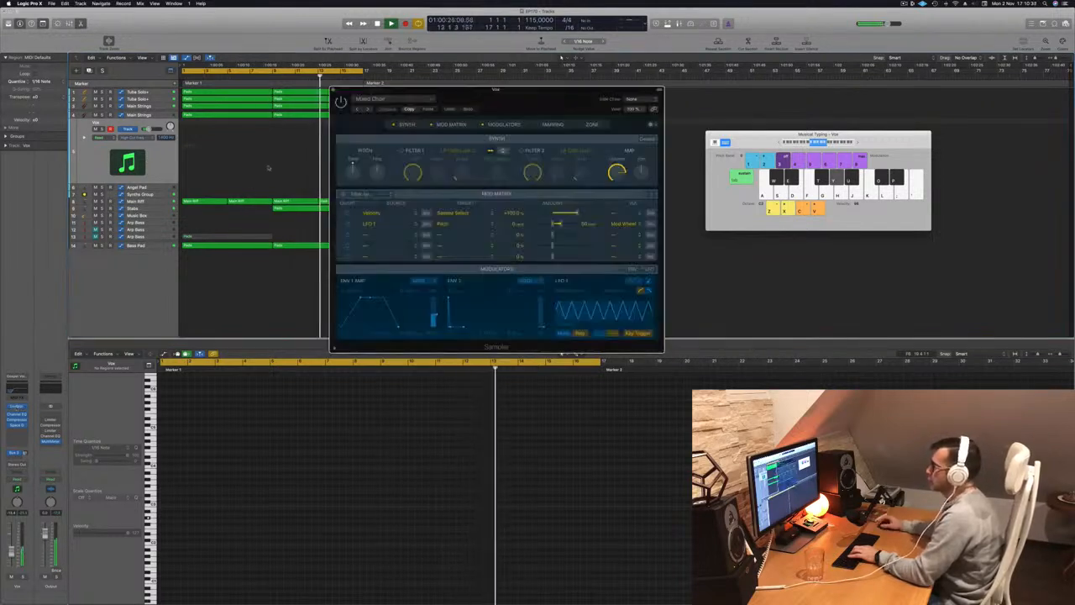
Copy the first Pads region from the lower Main Strings track to the start of the Vox track and play it.
{"action": "left_click_drag", "start_coordinate": [519, 99], "coordinate": [581, 156]}
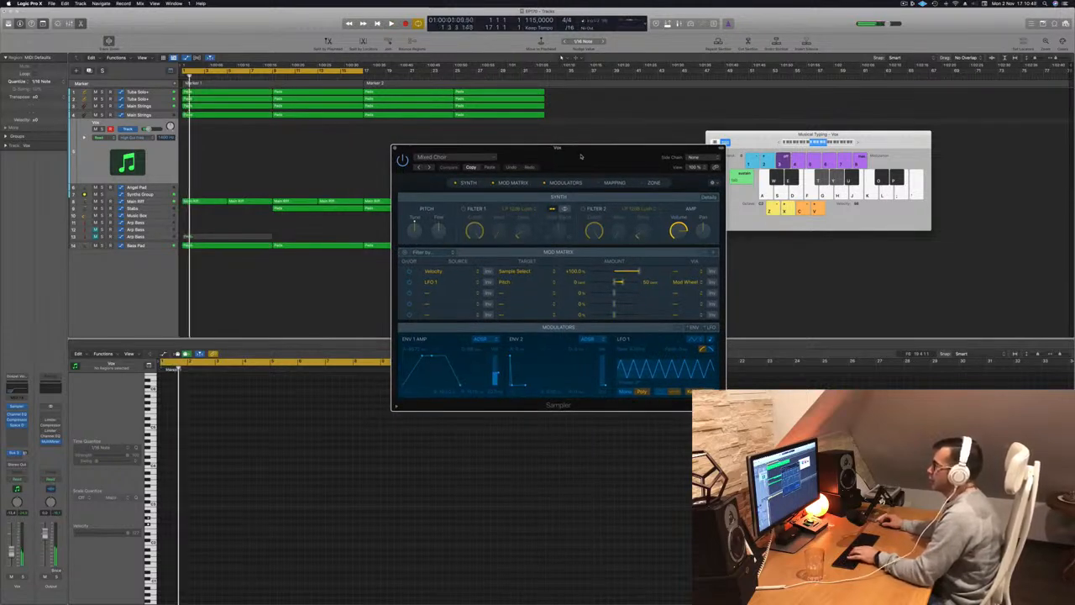
{"action": "left_click_drag", "start_coordinate": [580, 156], "coordinate": [852, 166]}
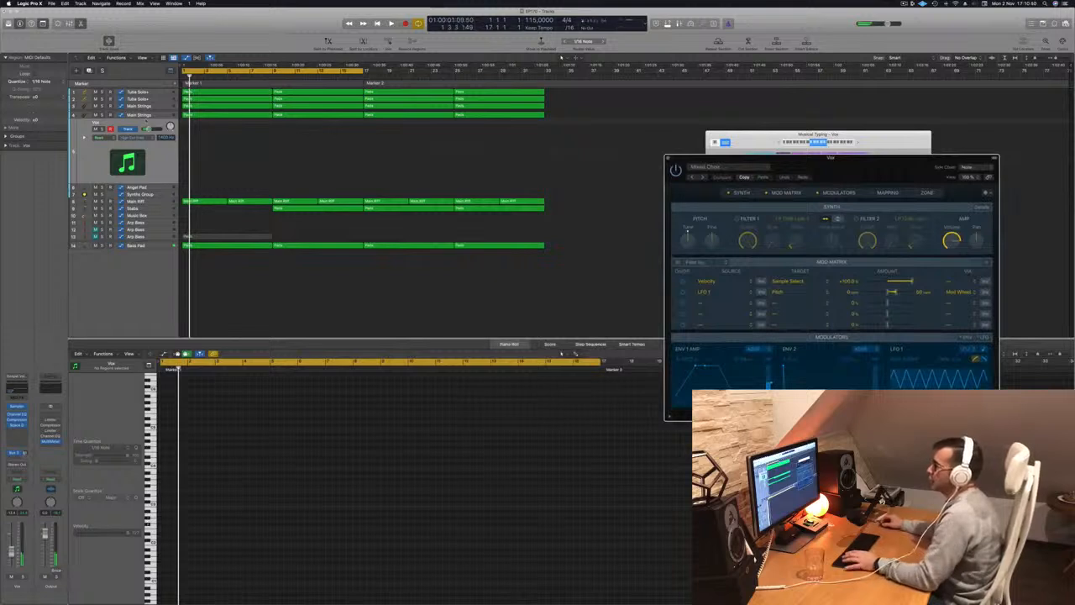
{"action": "left_click", "coordinate": [214, 115]}
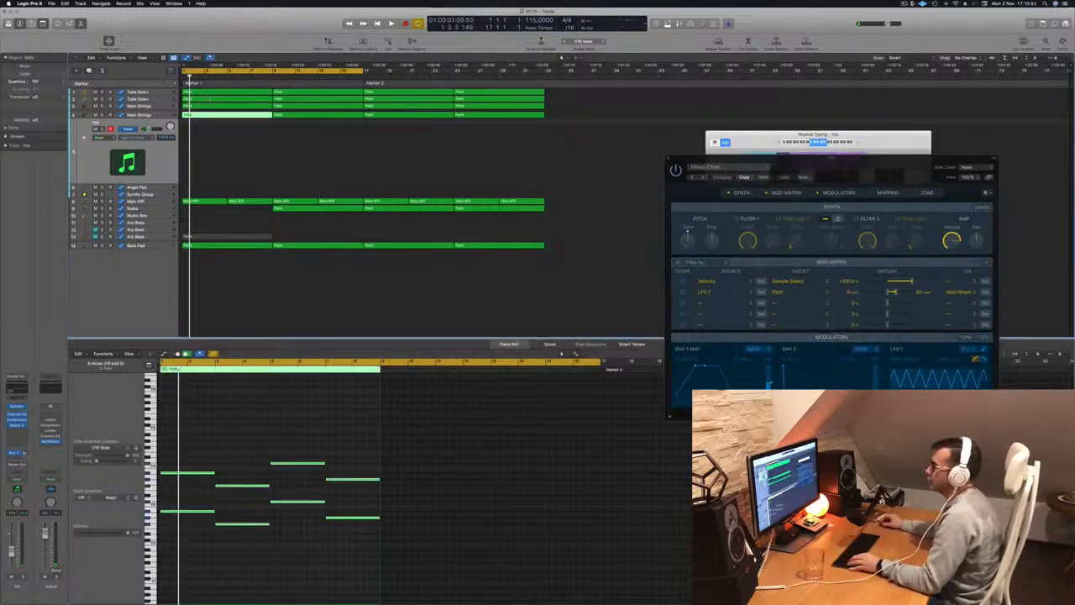
{"action": "left_click", "coordinate": [214, 106]}
{"action": "left_click", "coordinate": [216, 114]}
{"action": "left_click_drag", "start_coordinate": [216, 115], "coordinate": [213, 139]}
{"action": "key", "text": "space"}
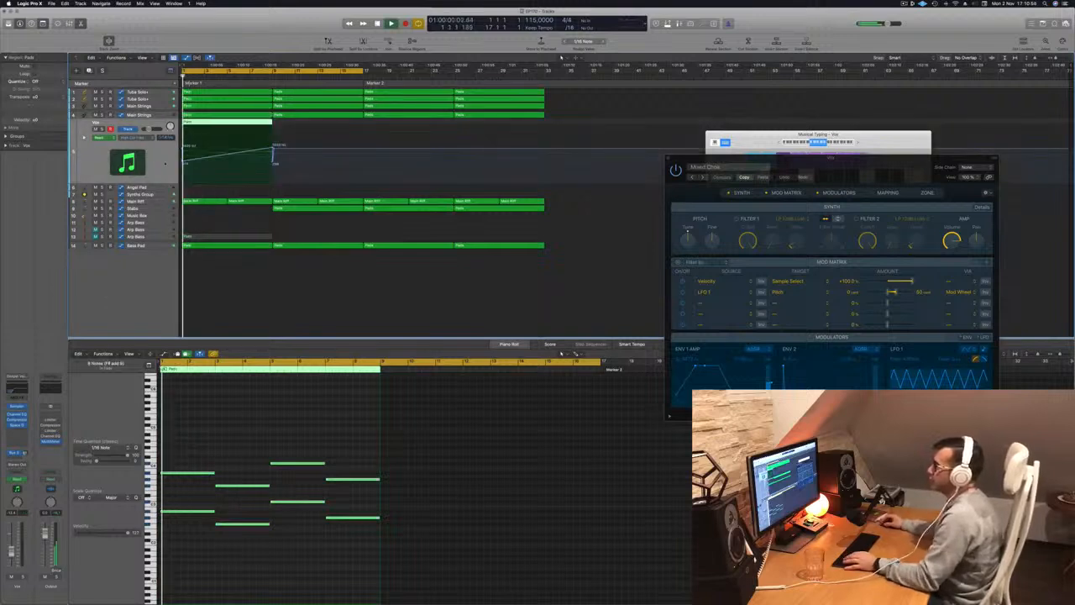
Transpose the Vox region's notes down one octave and repeat the region along the track through bar 32.
{"action": "key", "text": "space"}
{"action": "key", "text": "space"}
{"action": "left_click", "coordinate": [220, 440]}
{"action": "scroll", "coordinate": [217, 437], "scroll_direction": "up", "scroll_amount": 3}
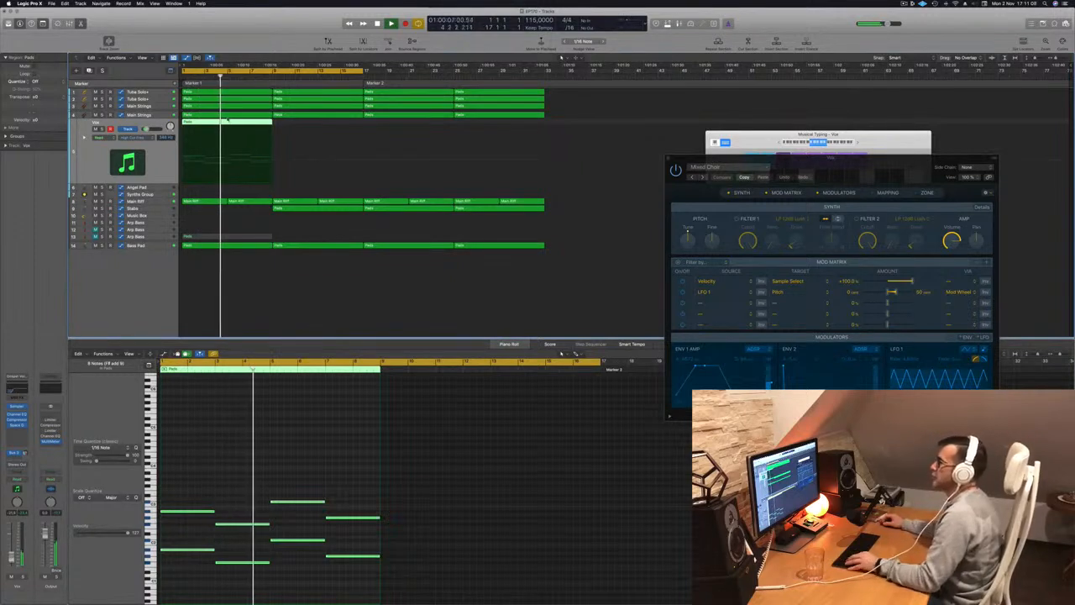
{"action": "left_click_drag", "start_coordinate": [205, 126], "coordinate": [438, 133]}
{"action": "left_click", "coordinate": [258, 122], "text": "shift"}
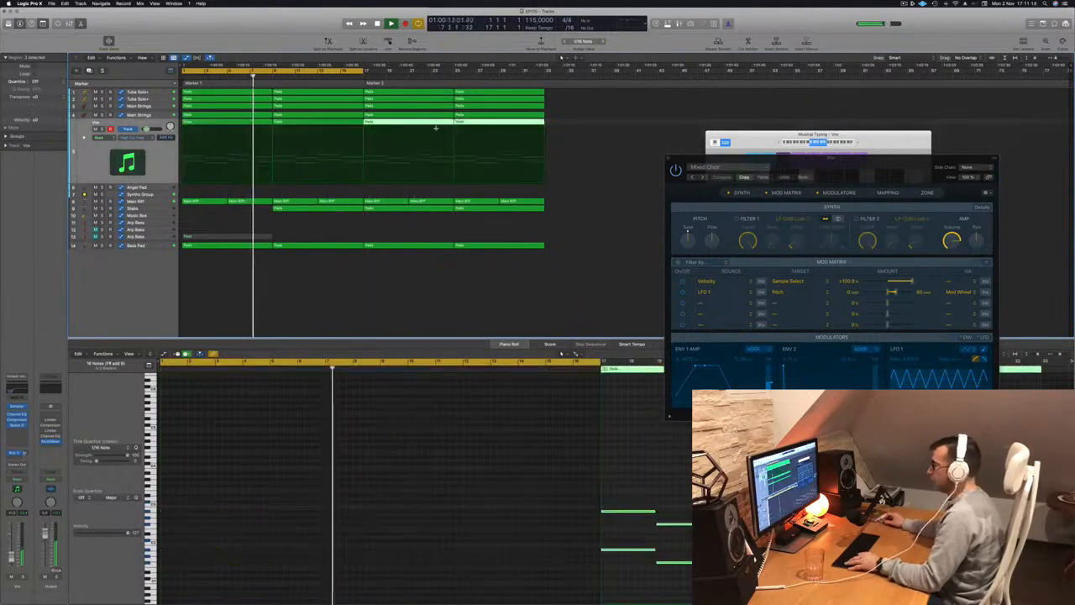
Name all regions in the arrangement after their tracks and clear the selection.
{"action": "right_click", "coordinate": [421, 113]}
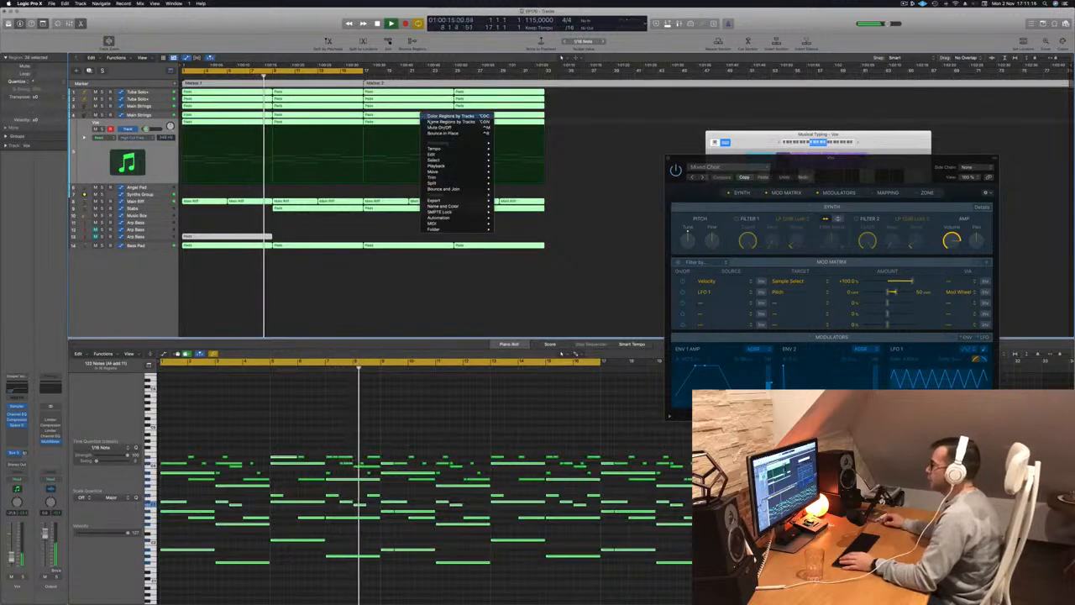
{"action": "left_click", "coordinate": [451, 122]}
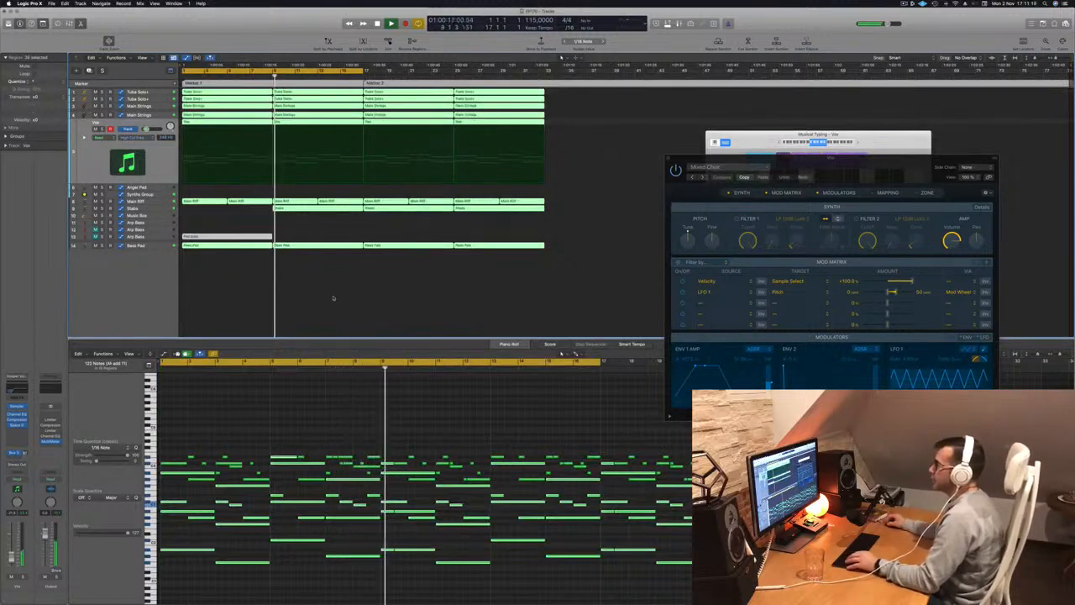
{"action": "left_click", "coordinate": [191, 185]}
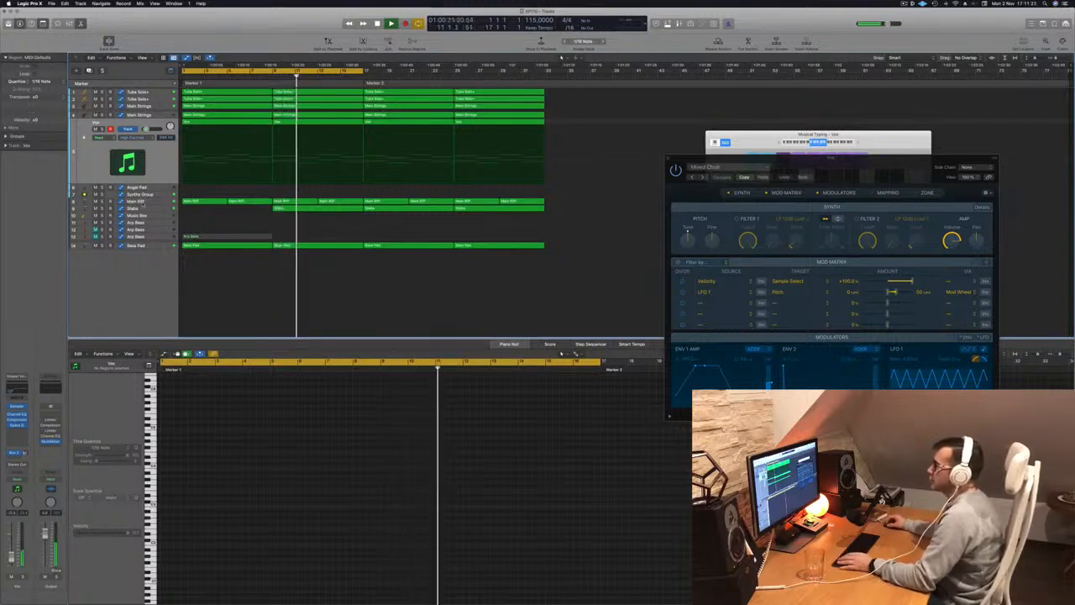
Stop playback at the beginning and delete the first two Main Riff regions, covering bars 1 to 8.
{"action": "left_click", "coordinate": [138, 202]}
{"action": "key", "text": "space"}
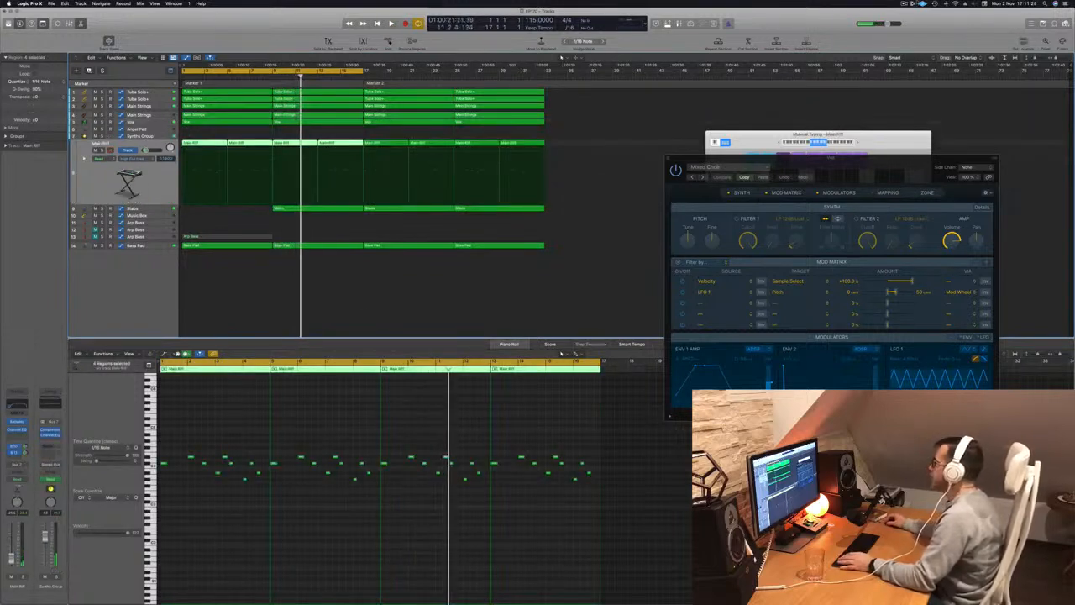
{"action": "key", "text": "Return"}
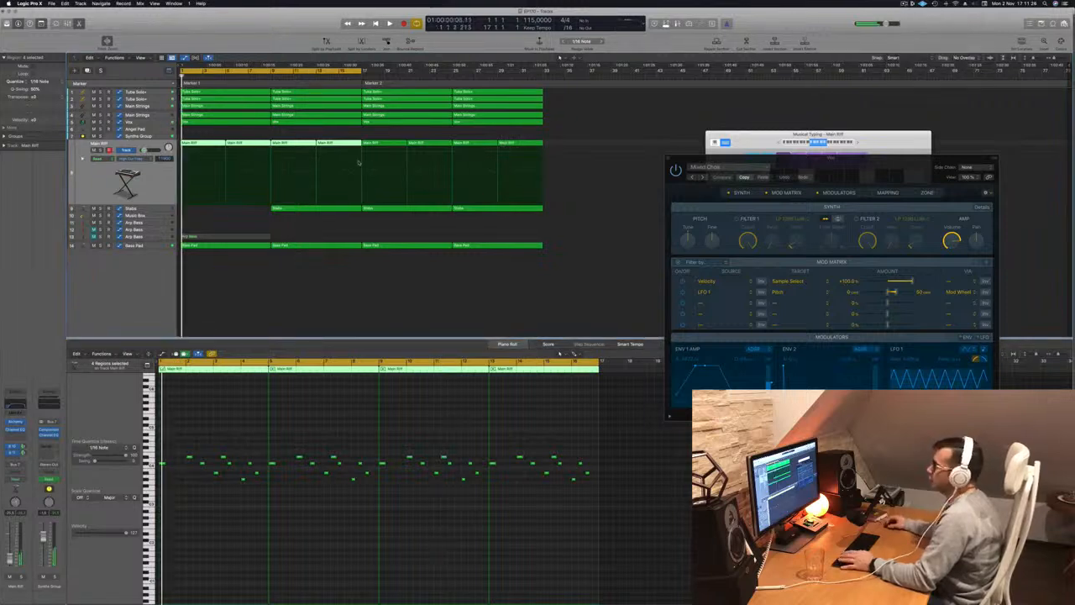
{"action": "left_click_drag", "start_coordinate": [199, 135], "coordinate": [253, 148]}
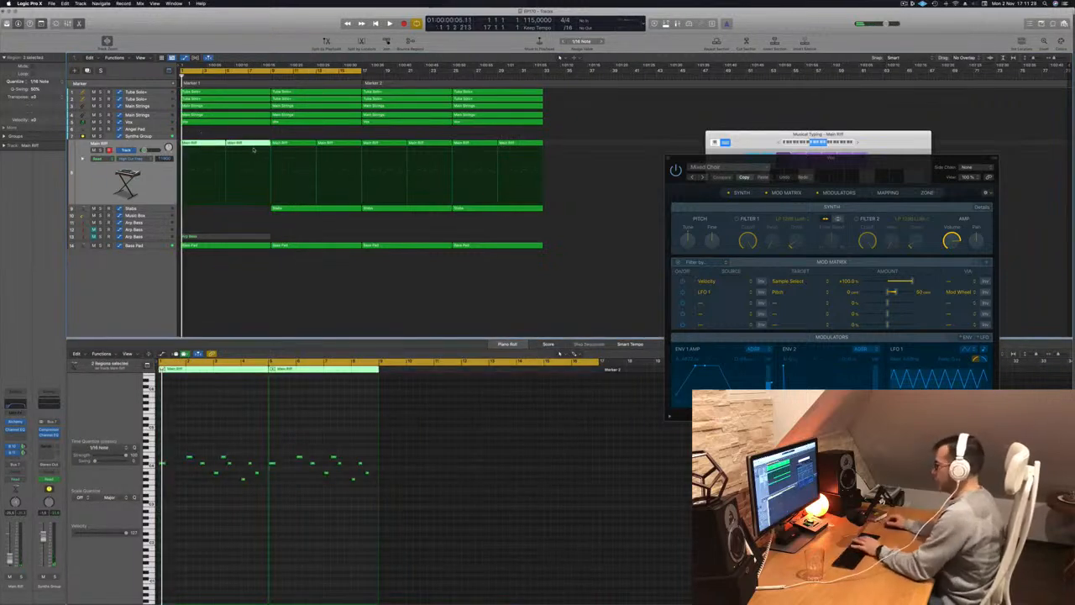
{"action": "key", "text": "Delete"}
Move the cycle area to the Marker 2 section at bars 17 to 32 and repeat that section twice.
{"action": "left_click_drag", "start_coordinate": [320, 70], "coordinate": [502, 80]}
{"action": "key", "text": "ctrl+super+r"}
{"action": "key", "text": "ctrl+super+r"}
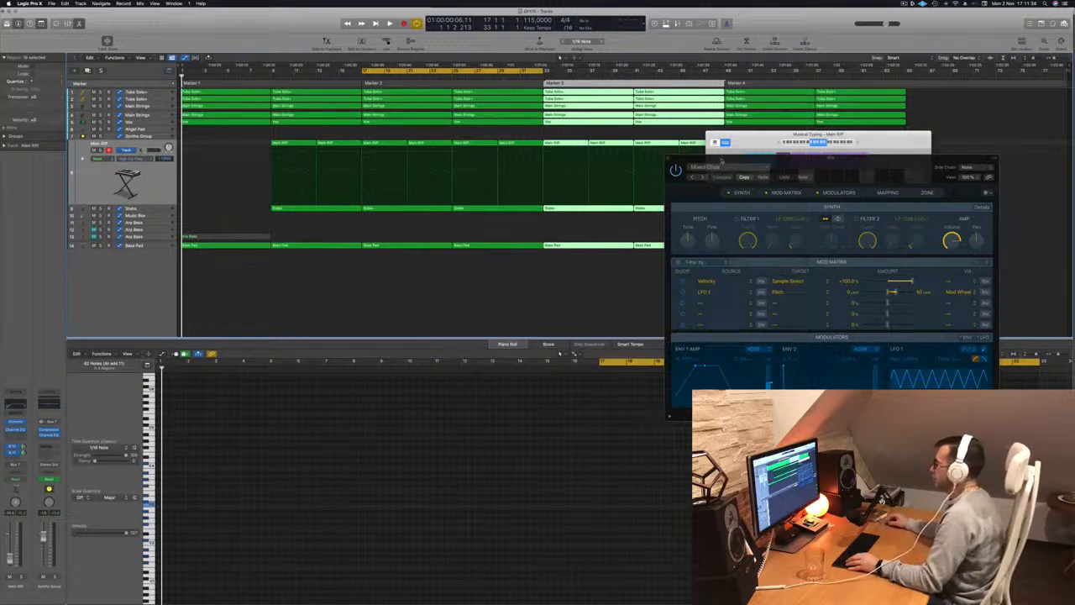
Close the Vox Sampler window and move the Musical Typing keyboard clear of the arranged regions.
{"action": "left_click_drag", "start_coordinate": [722, 161], "coordinate": [638, 171]}
{"action": "left_click", "coordinate": [587, 169]}
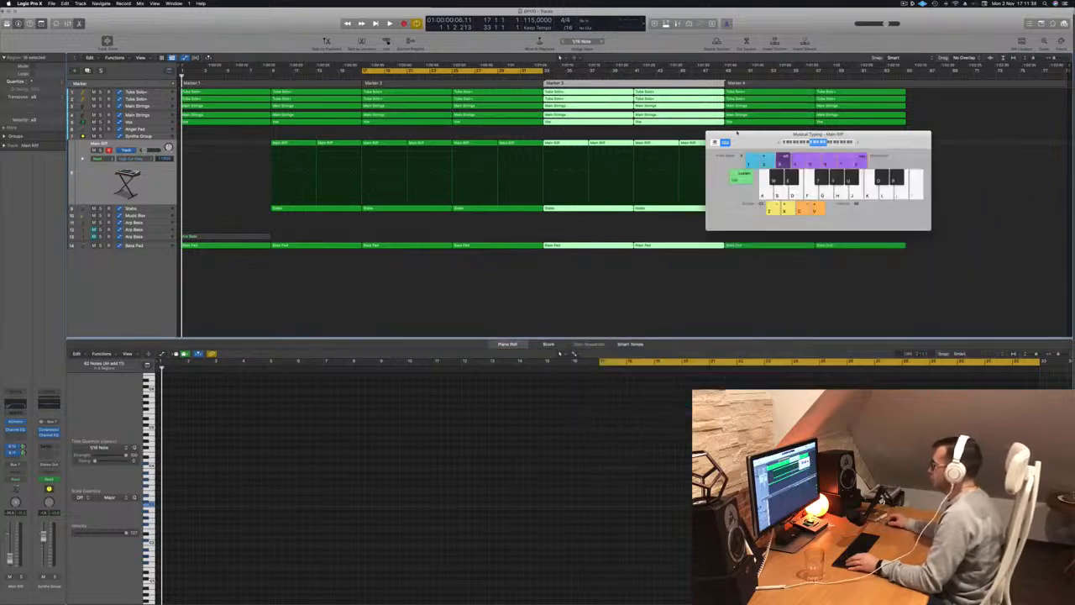
{"action": "left_click_drag", "start_coordinate": [741, 135], "coordinate": [640, 279]}
{"action": "key", "text": "space"}
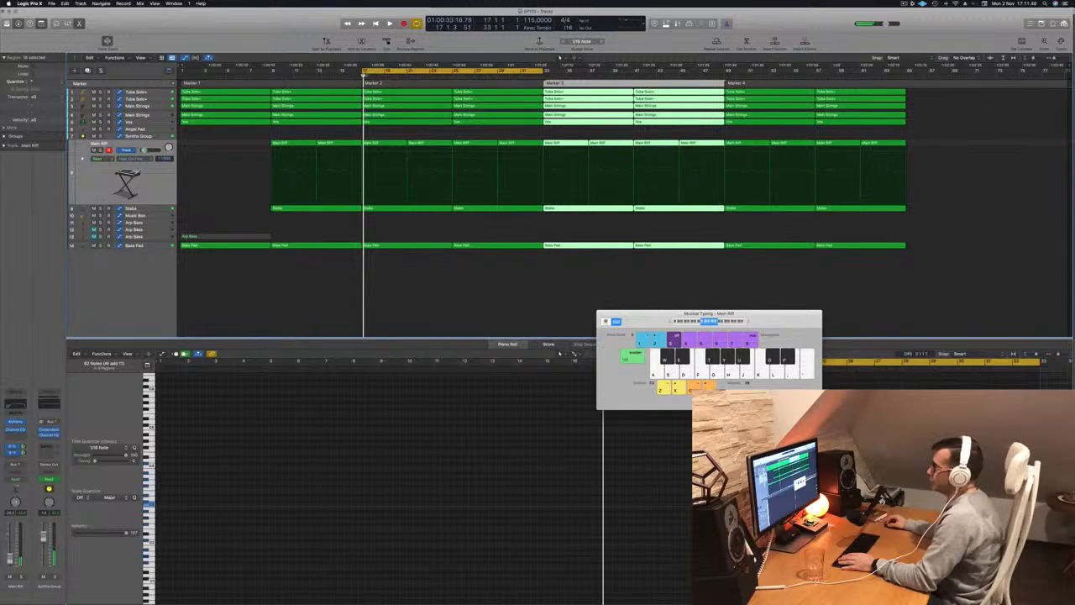
Extend the cycle area back to bar 1 so it spans bars 1 to 32, enlarge the tracks and deselect all regions.
{"action": "left_click_drag", "start_coordinate": [366, 70], "coordinate": [180, 71]}
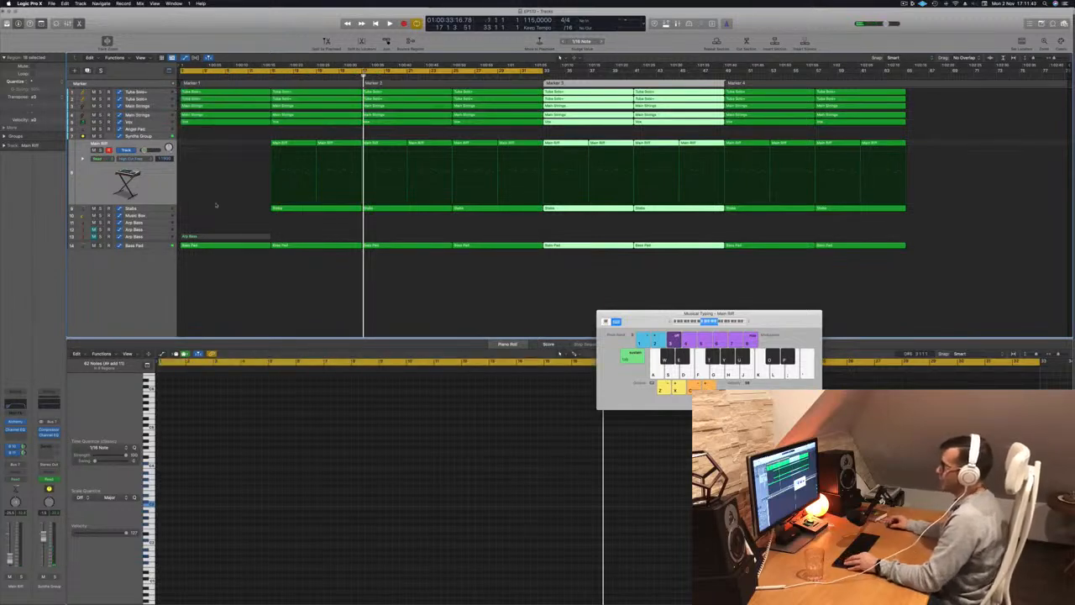
{"action": "scroll", "coordinate": [217, 206], "scroll_direction": "up", "scroll_amount": 1}
{"action": "scroll", "coordinate": [217, 205], "scroll_direction": "up", "scroll_amount": 2}
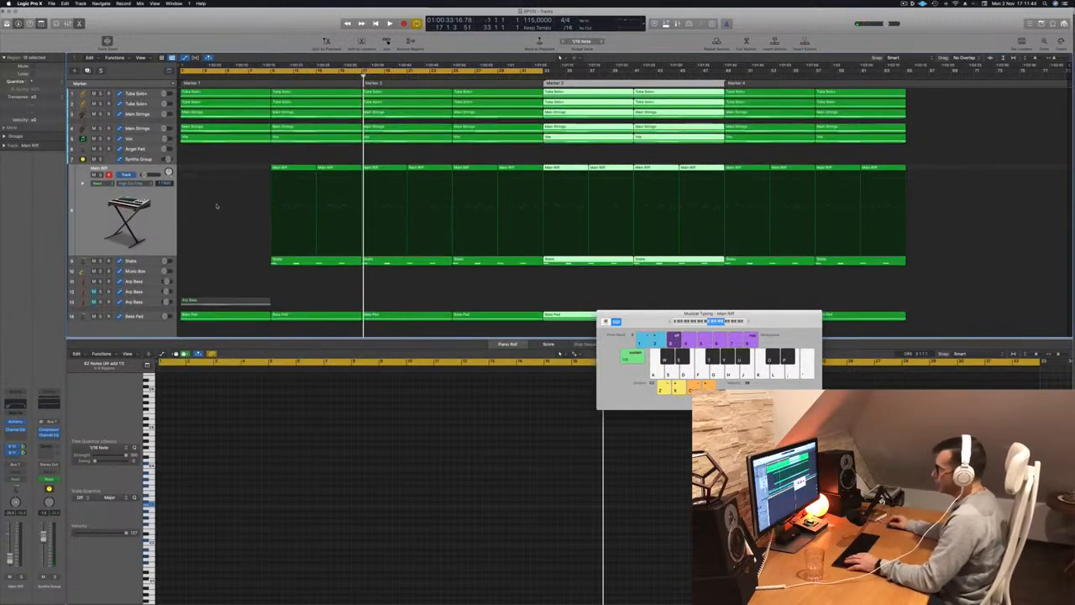
{"action": "left_click", "coordinate": [223, 256]}
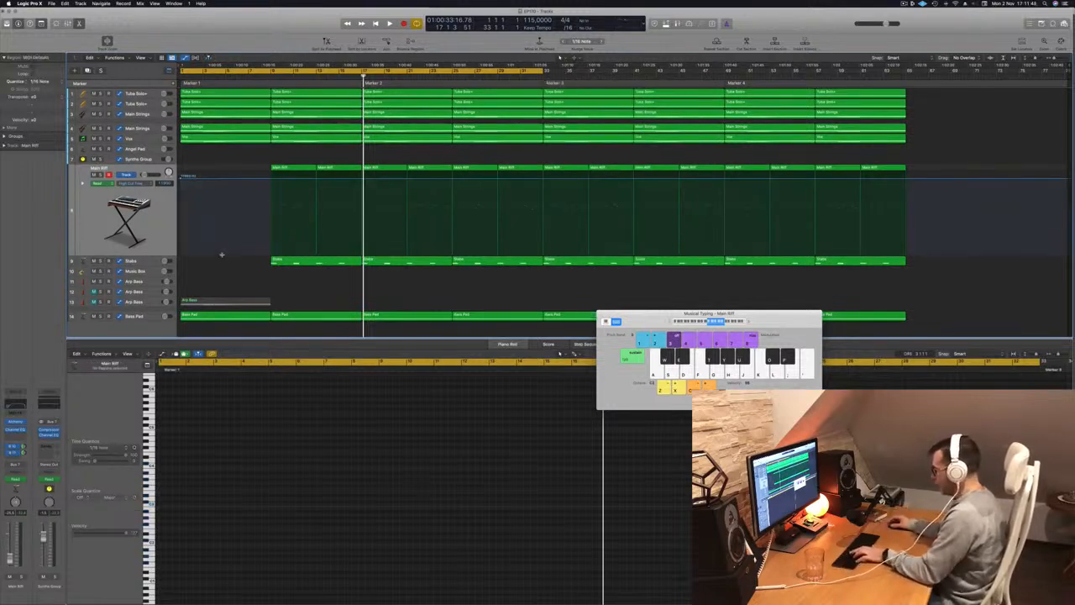
Close Musical Typing and the Piano Roll to give the arrangement the full window height.
{"action": "key", "text": "super+k"}
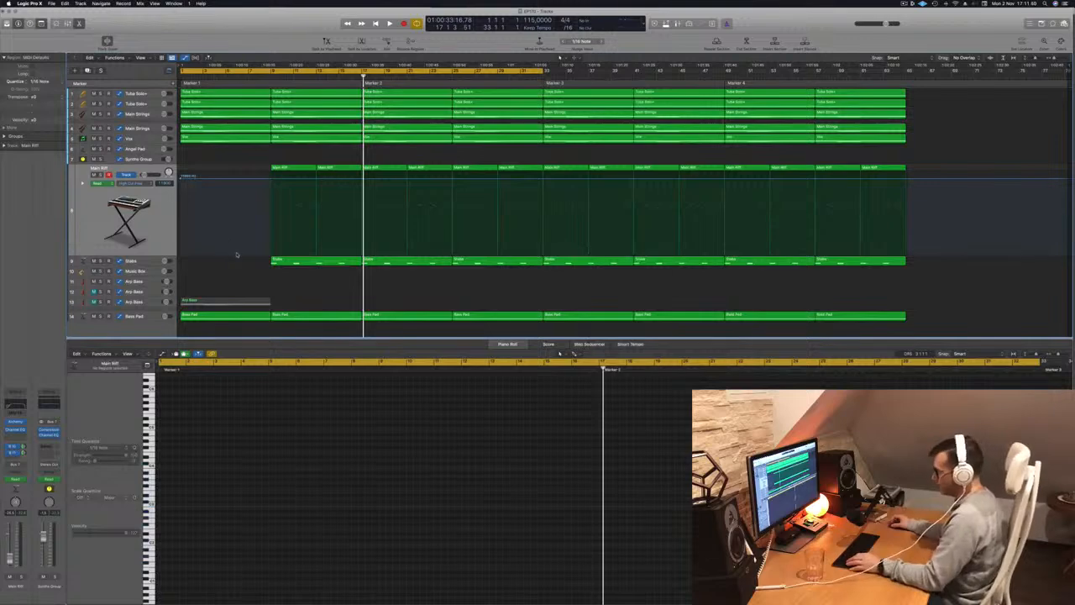
{"action": "key", "text": "x"}
{"action": "key", "text": "x"}
{"action": "key", "text": "super+Down"}
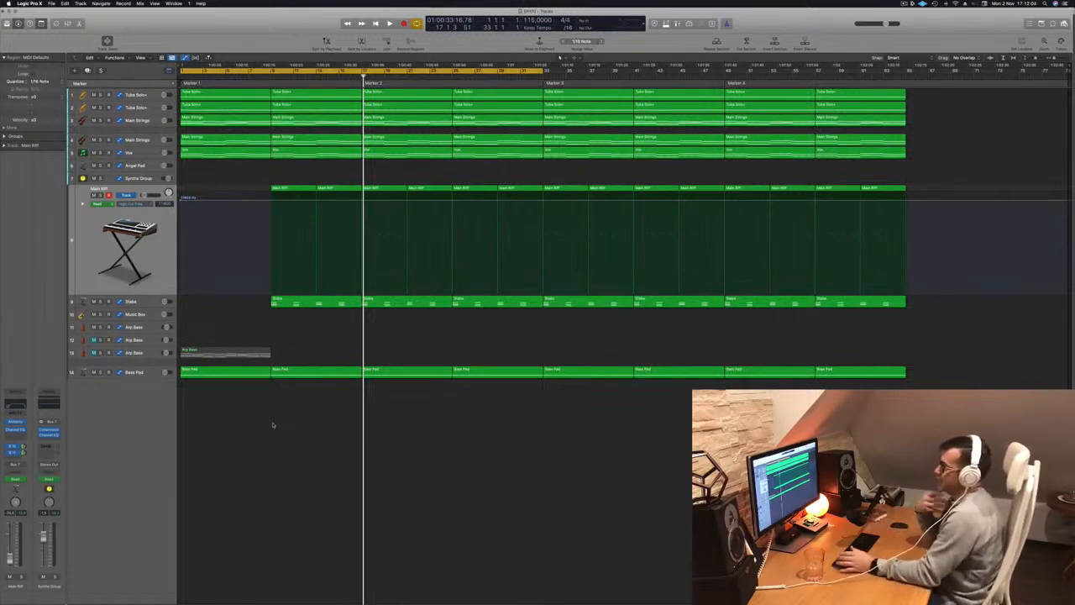
Play the arrangement from the beginning, briefly solo the Vox track and examine its automation parameters and lanes.
{"action": "key", "text": "Return"}
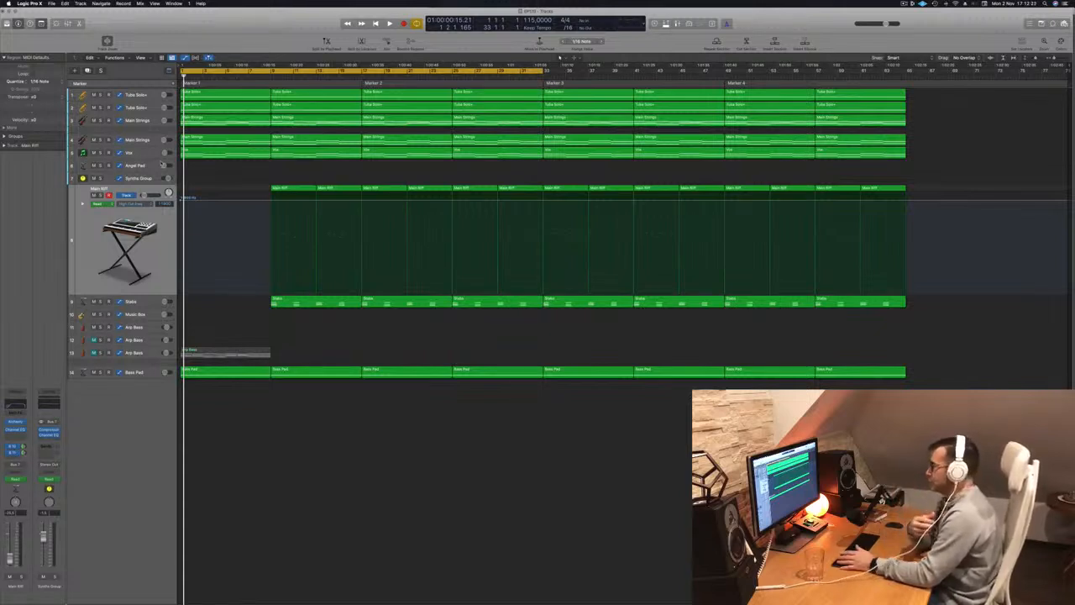
{"action": "key", "text": "space"}
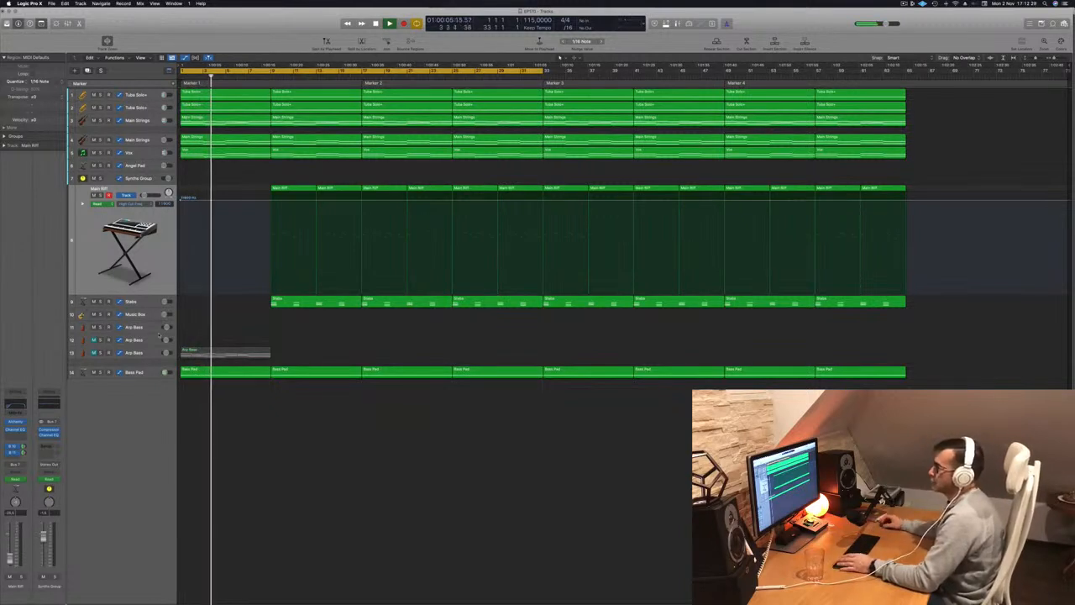
{"action": "left_click", "coordinate": [101, 152]}
{"action": "left_click", "coordinate": [101, 153]}
{"action": "left_click", "coordinate": [142, 153]}
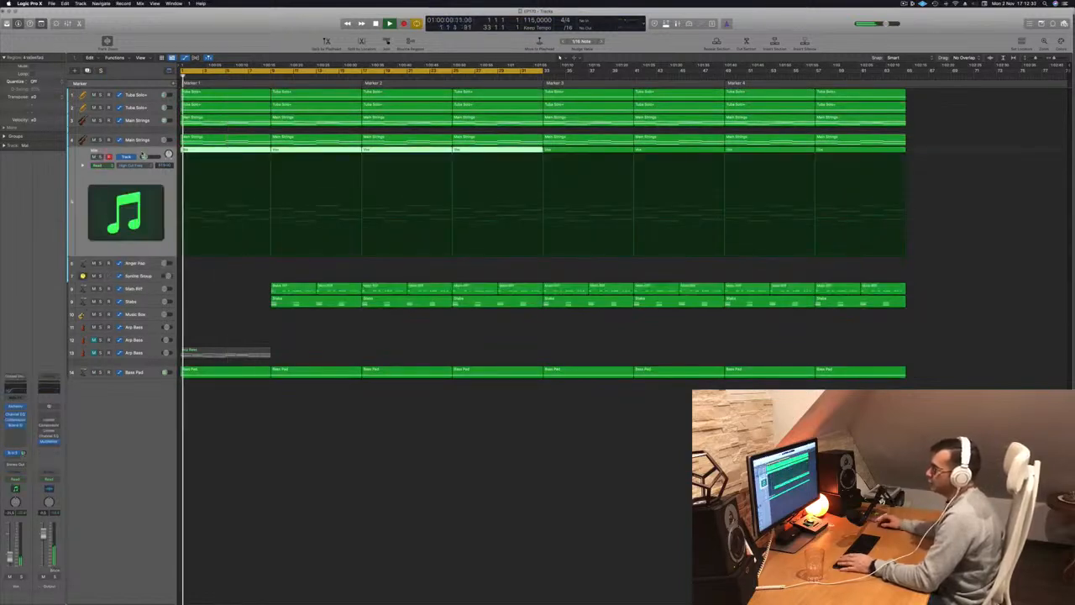
{"action": "left_click", "coordinate": [145, 165]}
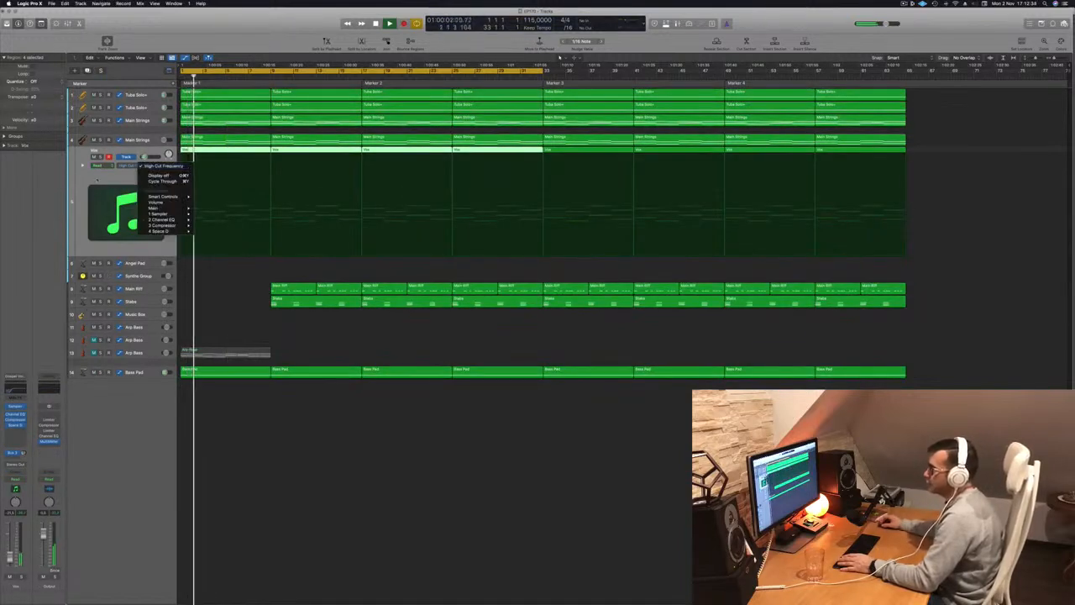
{"action": "left_click", "coordinate": [97, 179]}
{"action": "left_click", "coordinate": [82, 167]}
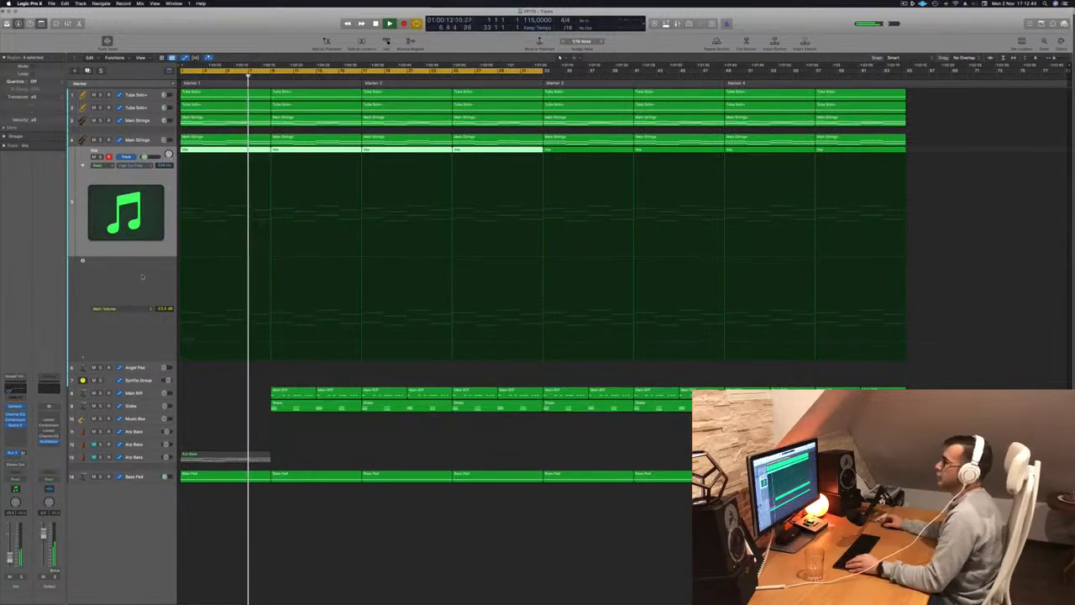
{"action": "left_click", "coordinate": [83, 165]}
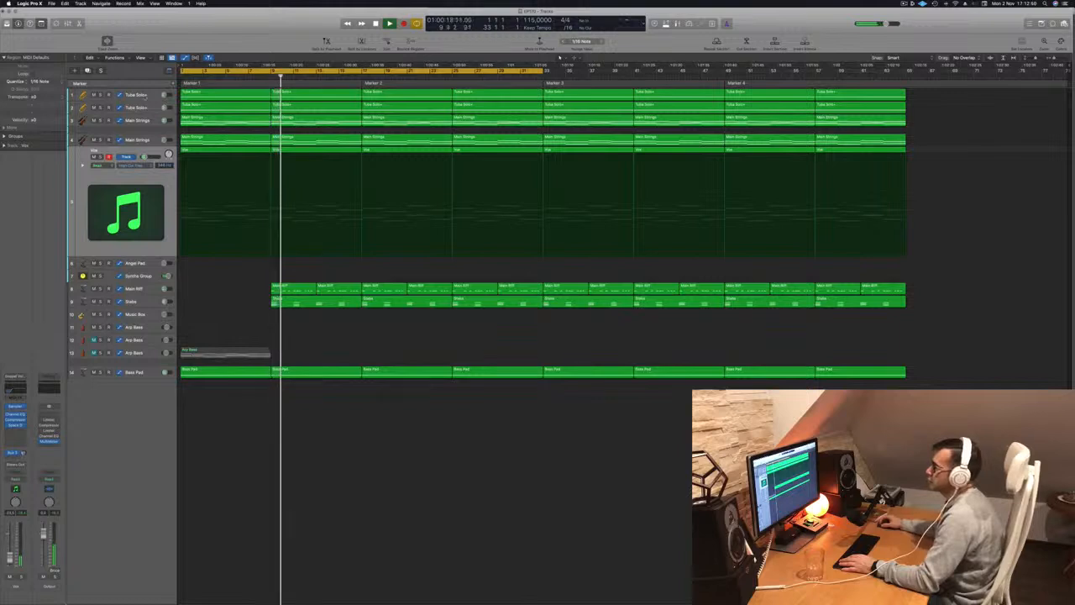
Delete the bar 9 to 16 regions from the Vox track and both Tuba Solo tracks during playback.
{"action": "left_click", "coordinate": [144, 96]}
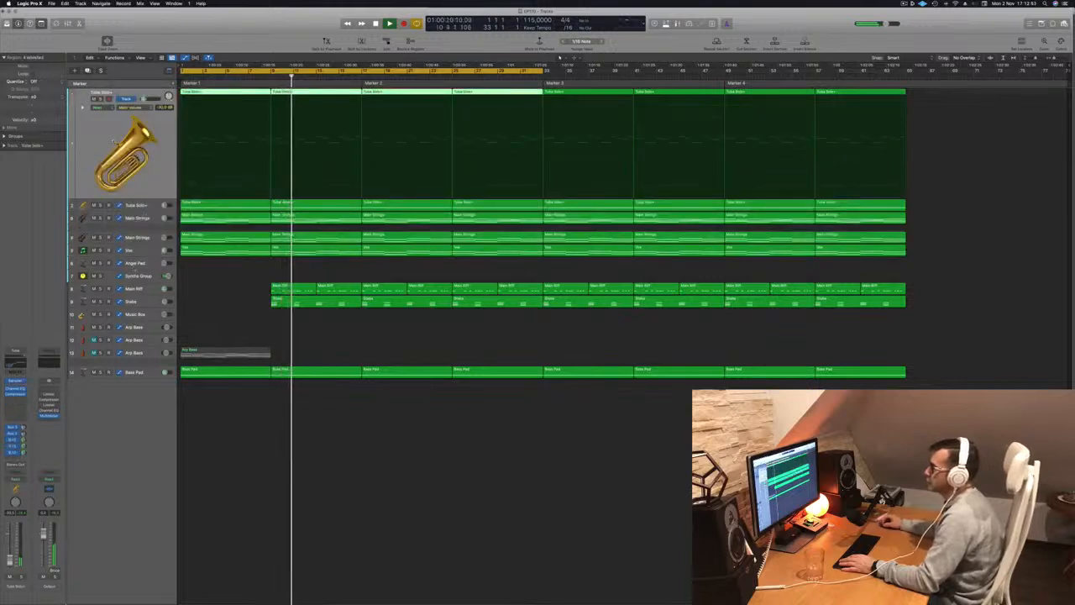
{"action": "left_click", "coordinate": [293, 250]}
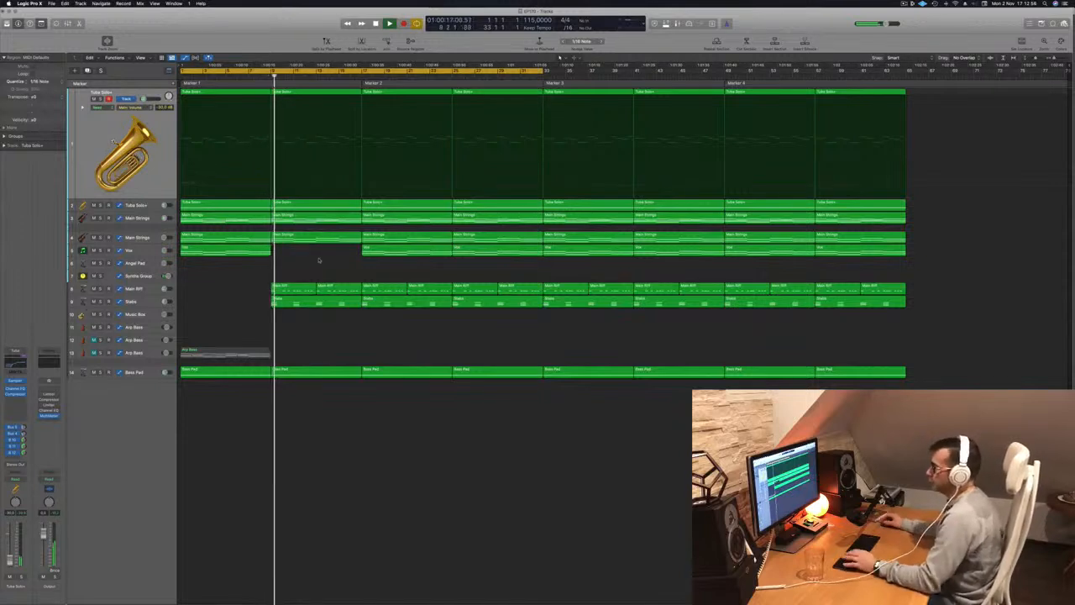
{"action": "left_click", "coordinate": [129, 251]}
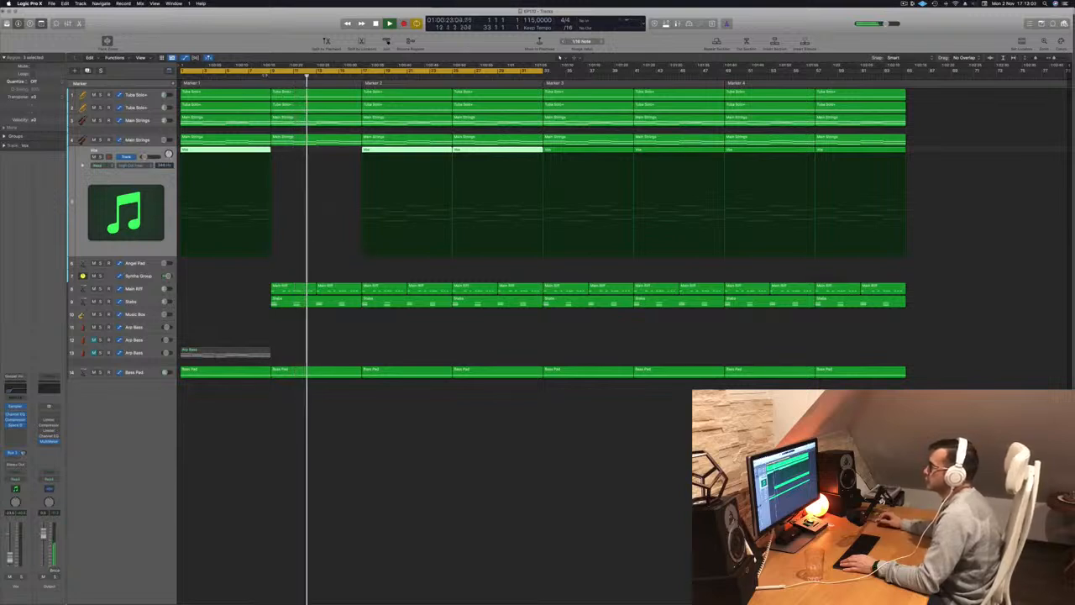
{"action": "left_click", "coordinate": [291, 95]}
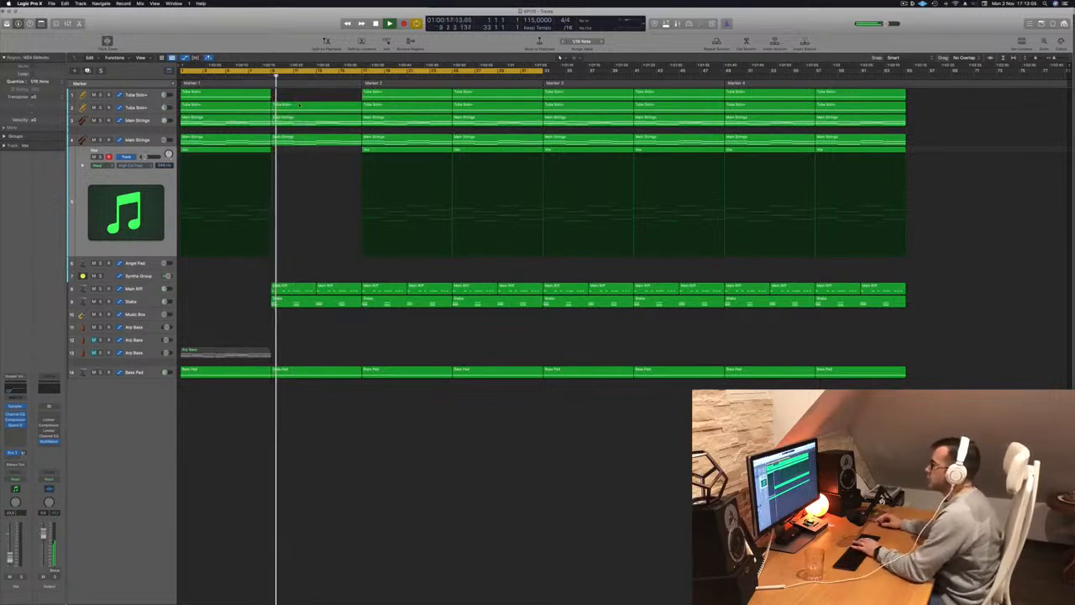
{"action": "key", "text": "Delete"}
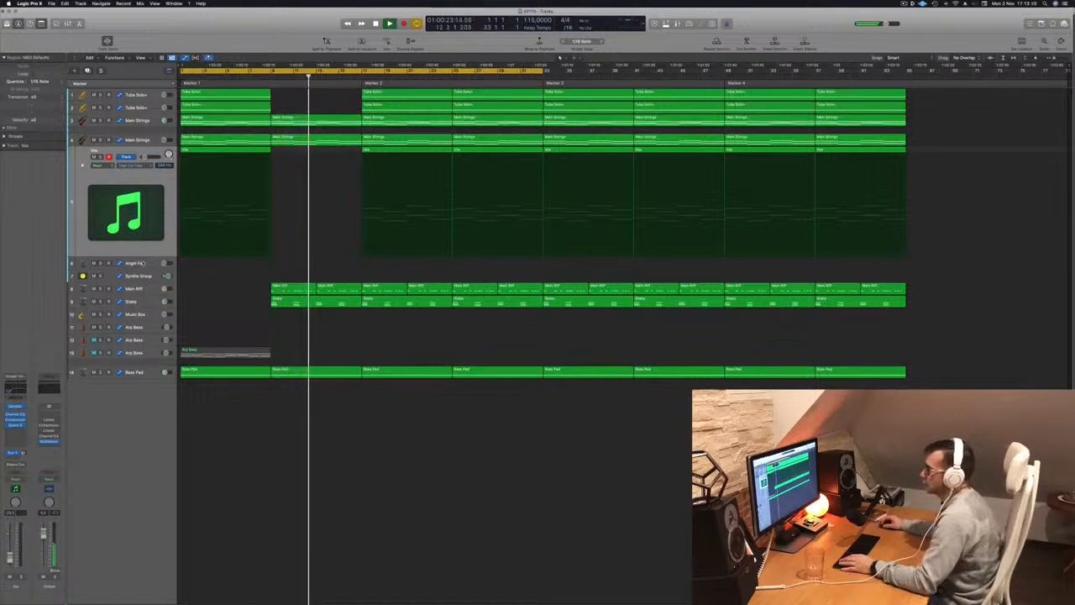
Select the Angel Pad track, restart playback from the beginning and open Musical Typing to play it.
{"action": "left_click", "coordinate": [146, 264]}
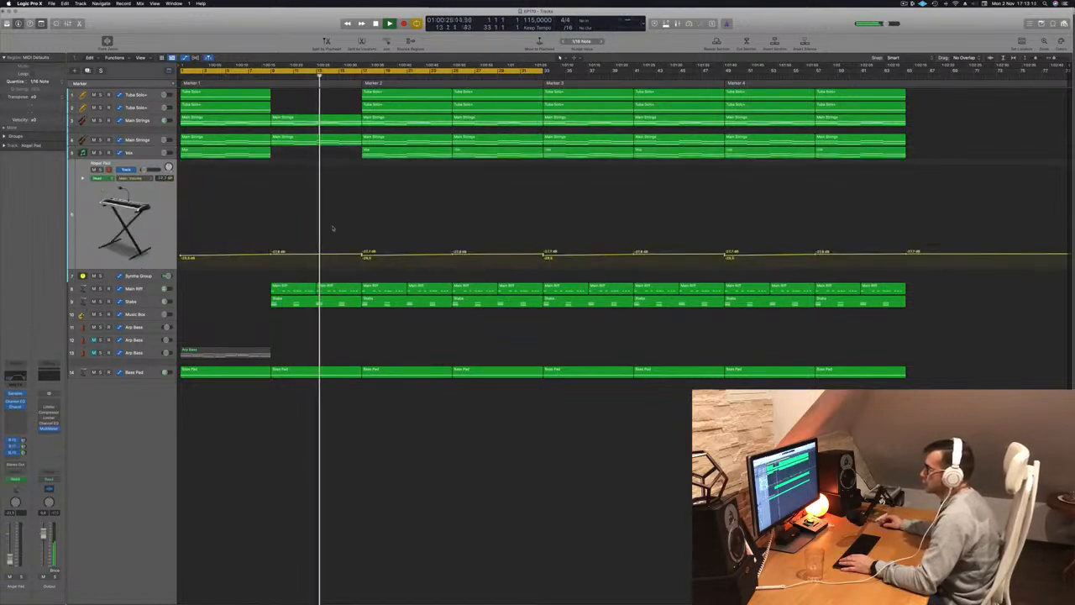
{"action": "key", "text": "Return"}
{"action": "key", "text": "a"}
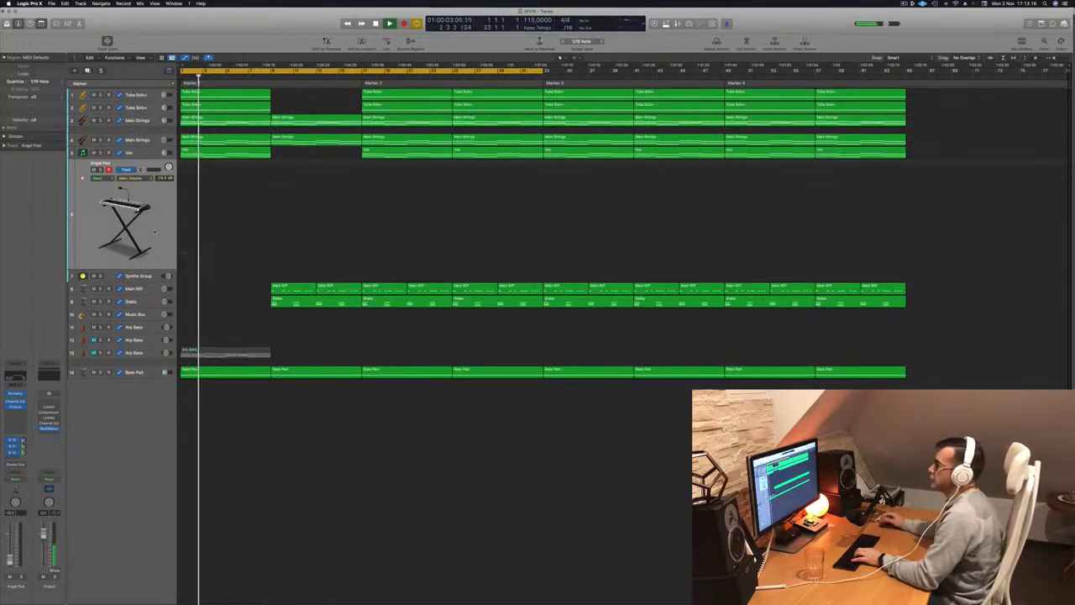
{"action": "key", "text": "h"}
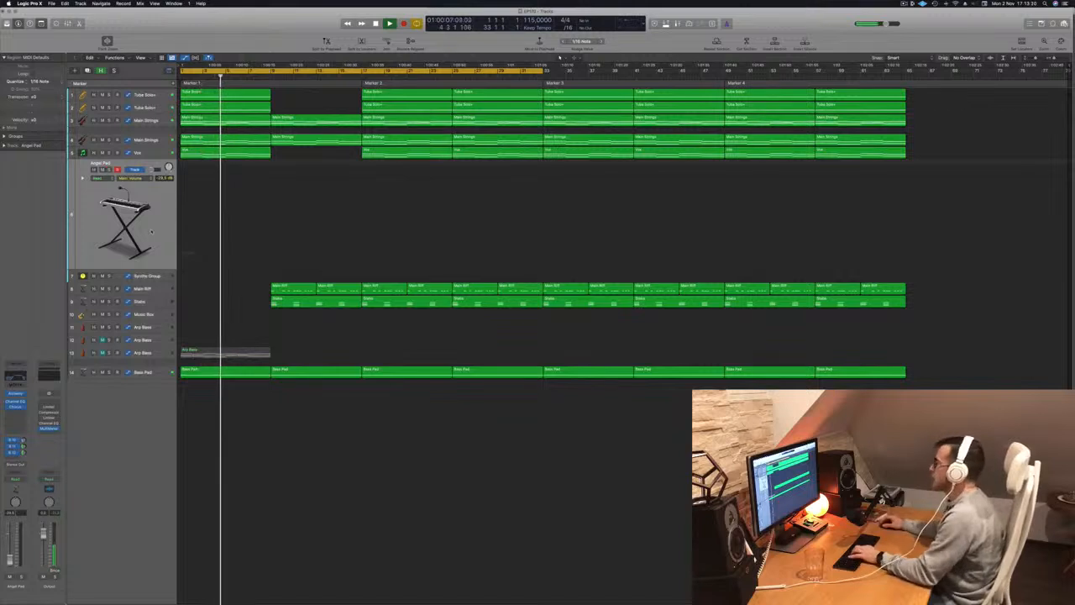
{"action": "key", "text": "super+k"}
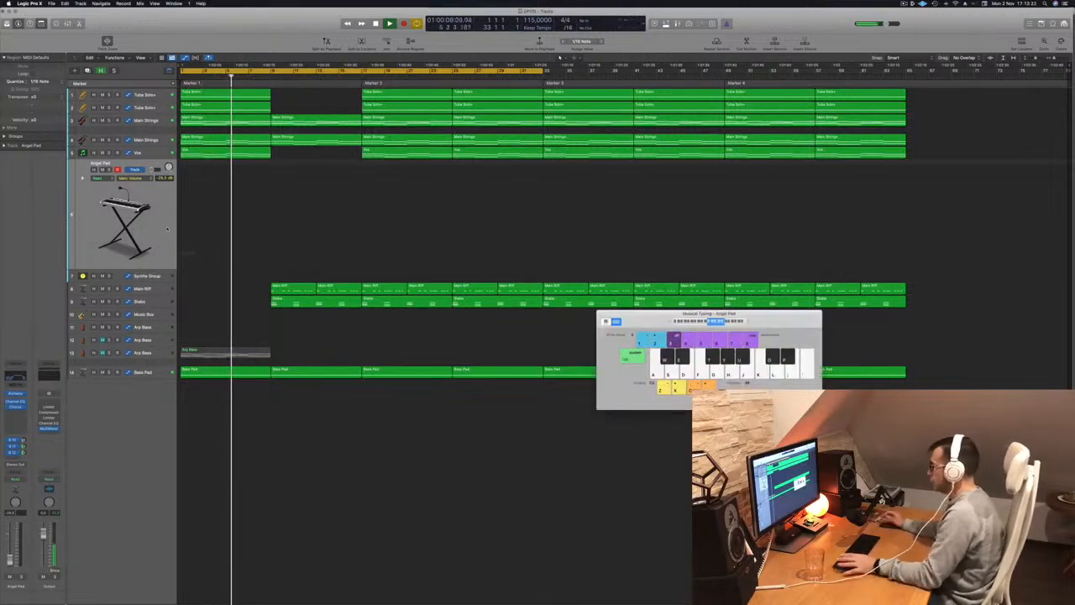
Improvise Angel Pad notes with Musical Typing over the first 14 bars and stop playback.
{"action": "key", "text": "t"}
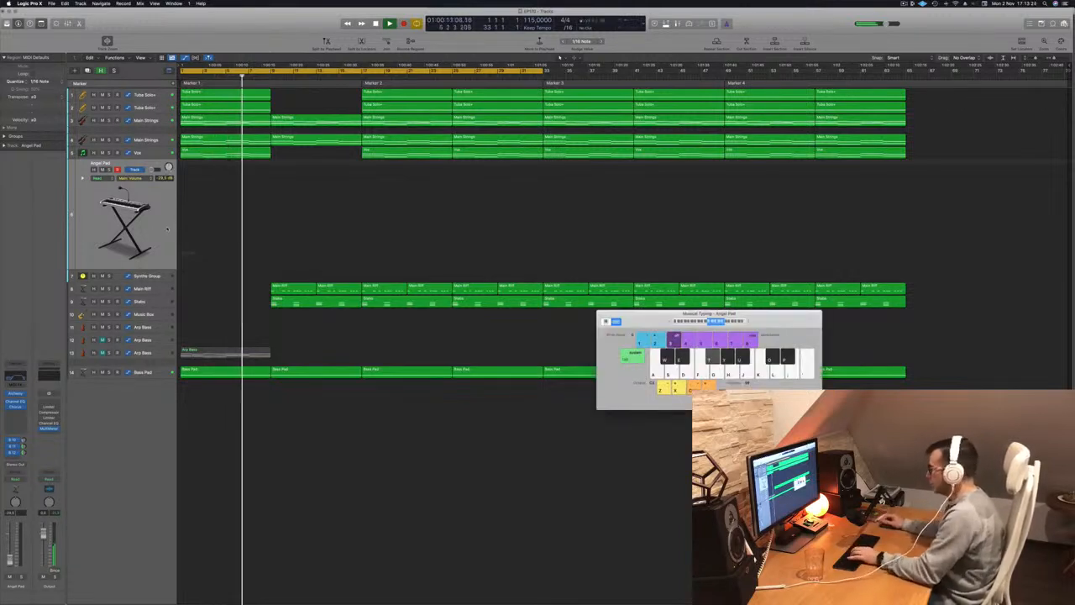
{"action": "key", "text": "y"}
{"action": "key", "text": "u"}
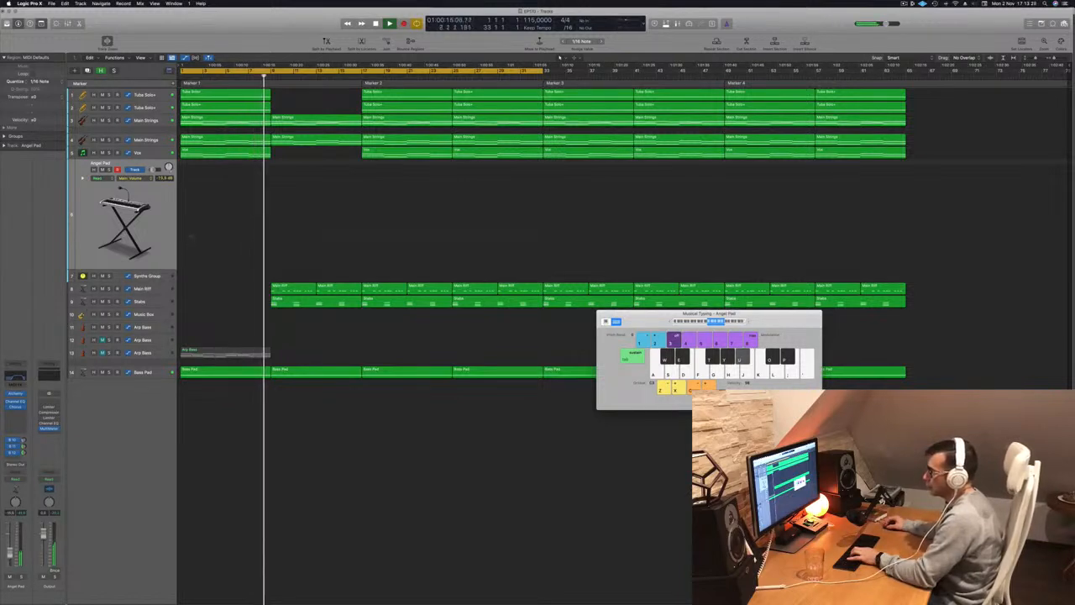
{"action": "key", "text": "y"}
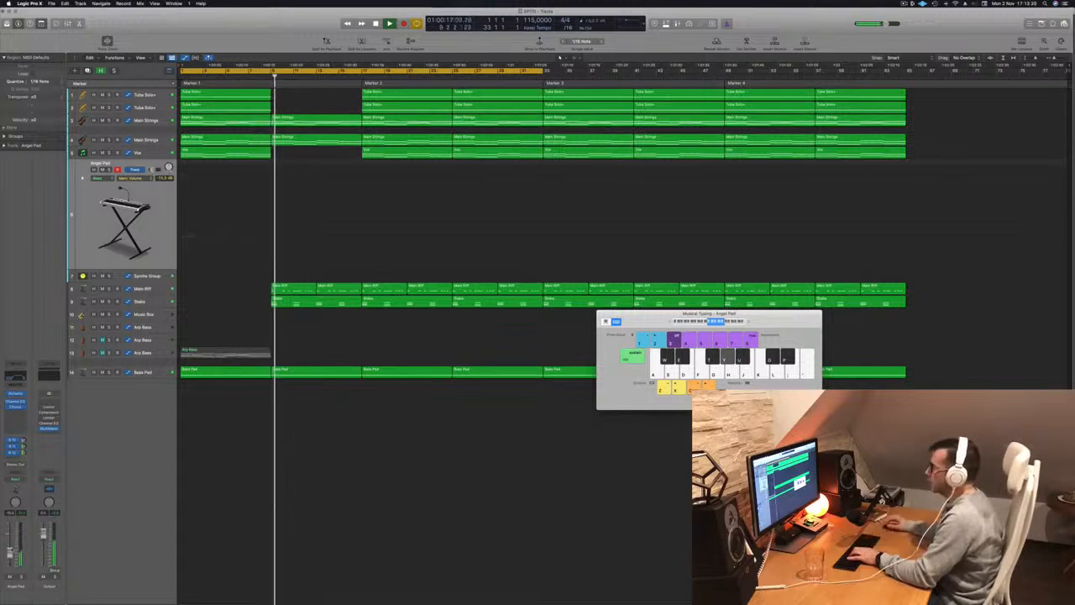
{"action": "key", "text": "t"}
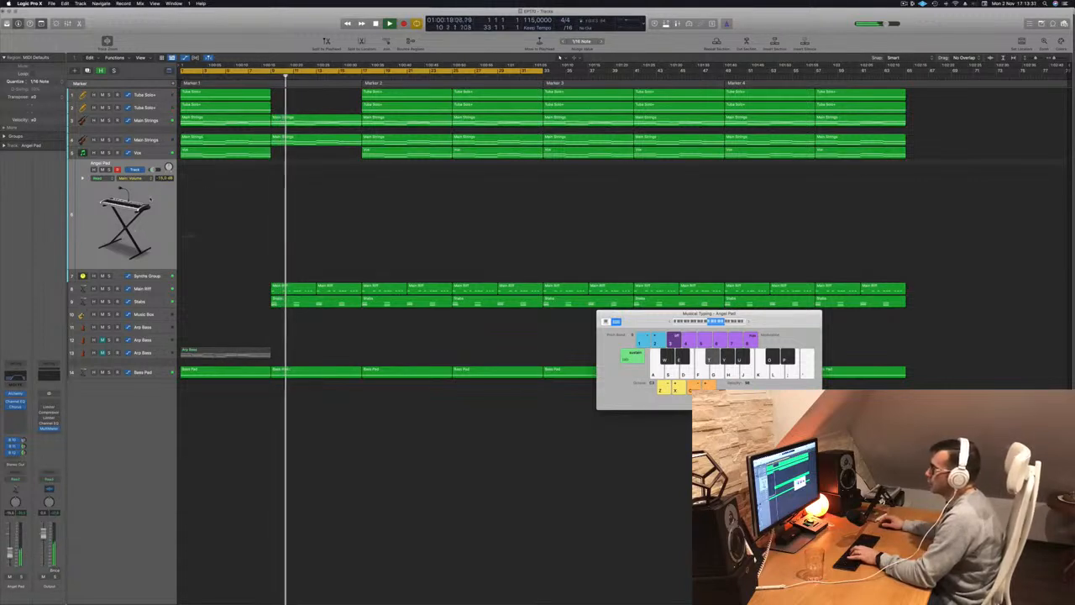
{"action": "key", "text": "u"}
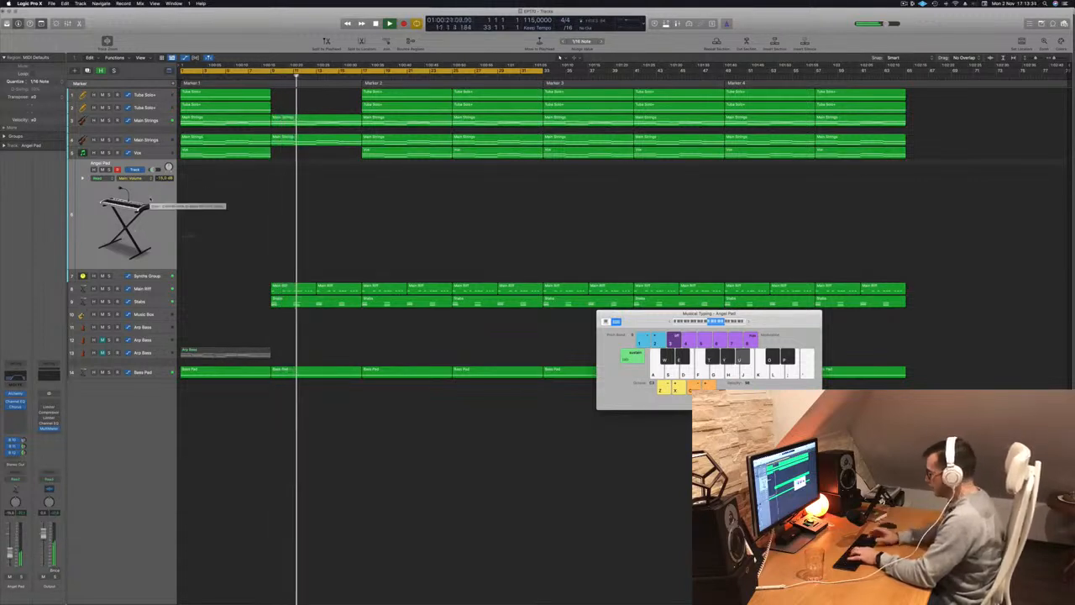
{"action": "key", "text": "o"}
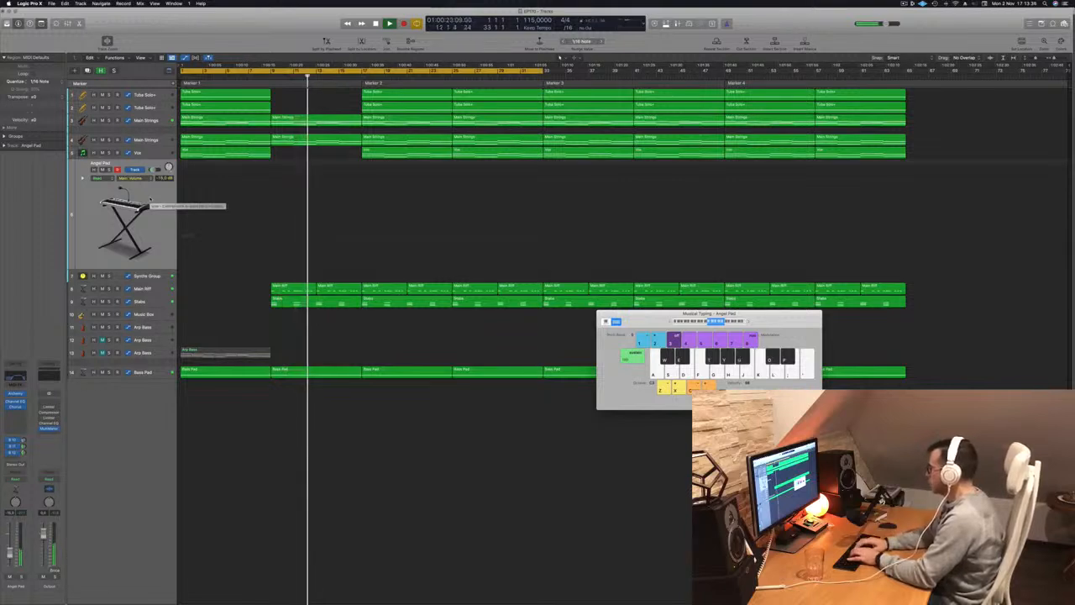
{"action": "key", "text": "p"}
{"action": "key", "text": "o"}
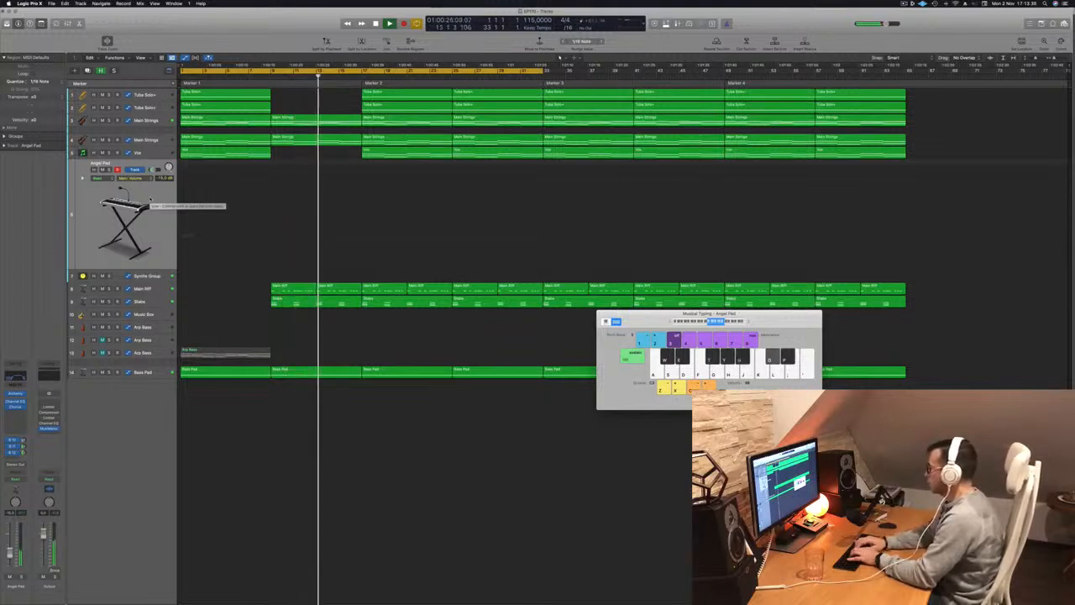
{"action": "key", "text": "p"}
{"action": "key", "text": "y"}
{"action": "key", "text": "u"}
{"action": "key", "text": "space"}
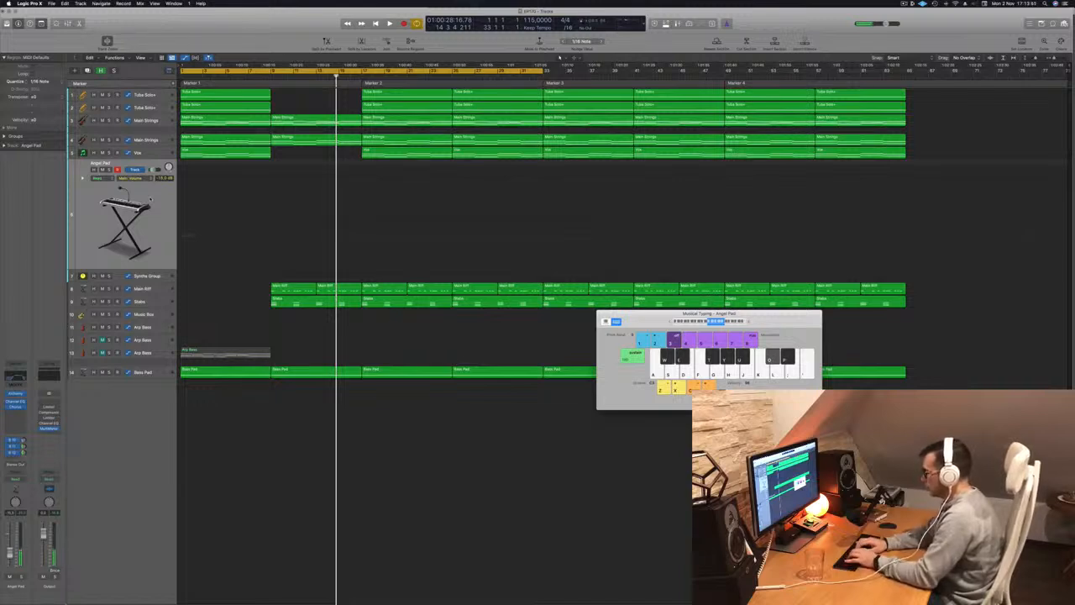
Restart playback from the beginning with the inspector hidden and move the cycle range to bars 33 through 64.
{"action": "key", "text": "i"}
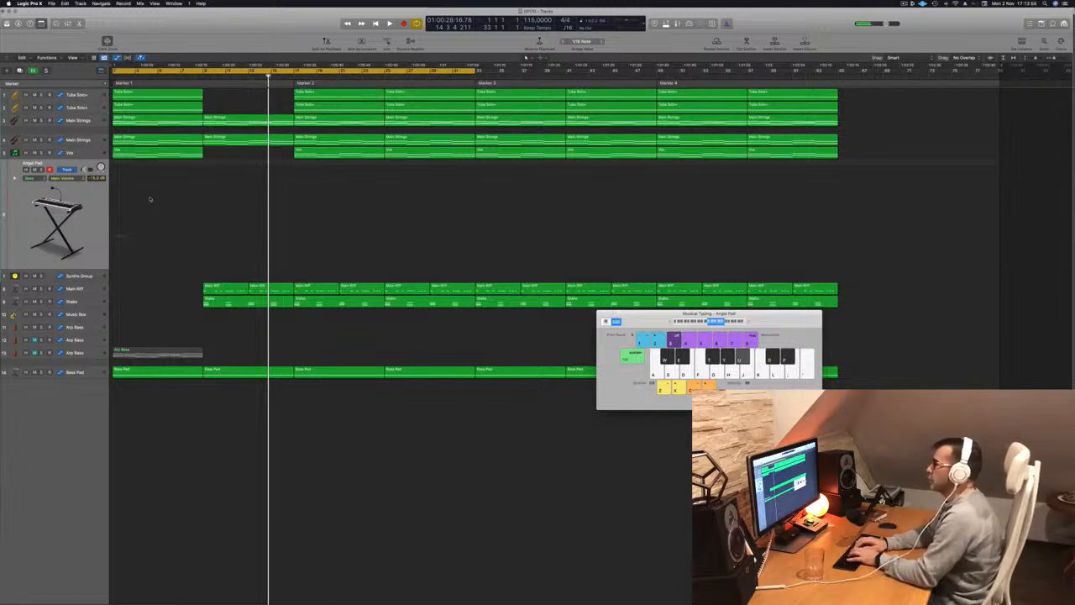
{"action": "key", "text": "Return"}
{"action": "key", "text": "space"}
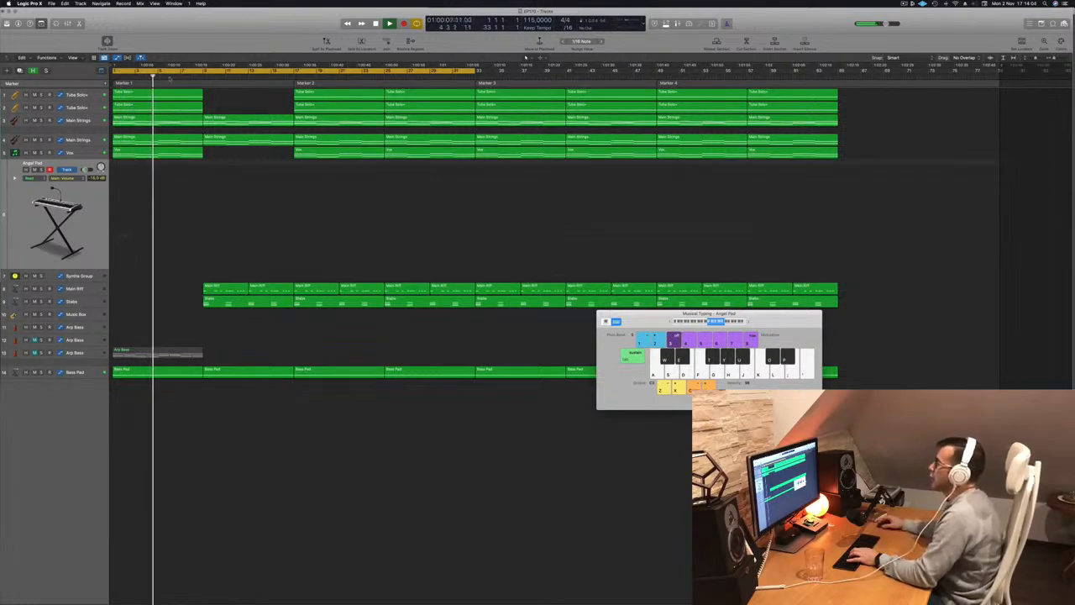
{"action": "left_click_drag", "start_coordinate": [362, 71], "coordinate": [728, 74]}
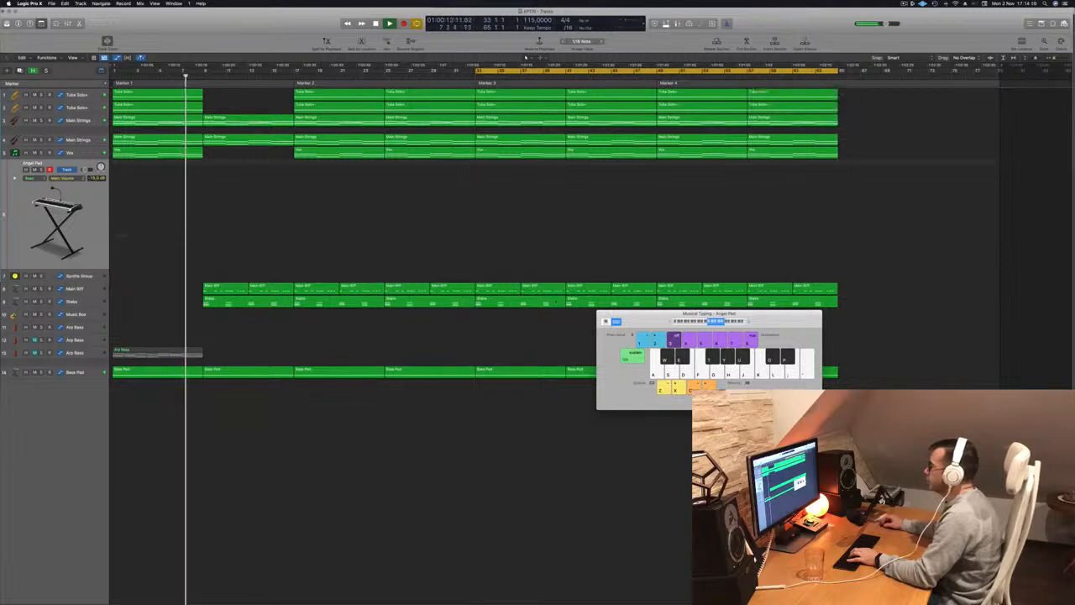
Delete the two Main Riff regions in bars 33 to 40, restarting playback from bar 33.
{"action": "left_click", "coordinate": [511, 288]}
{"action": "key", "text": "Delete"}
{"action": "key", "text": "space"}
{"action": "key", "text": "space"}
{"action": "left_click", "coordinate": [535, 289]}
{"action": "key", "text": "Delete"}
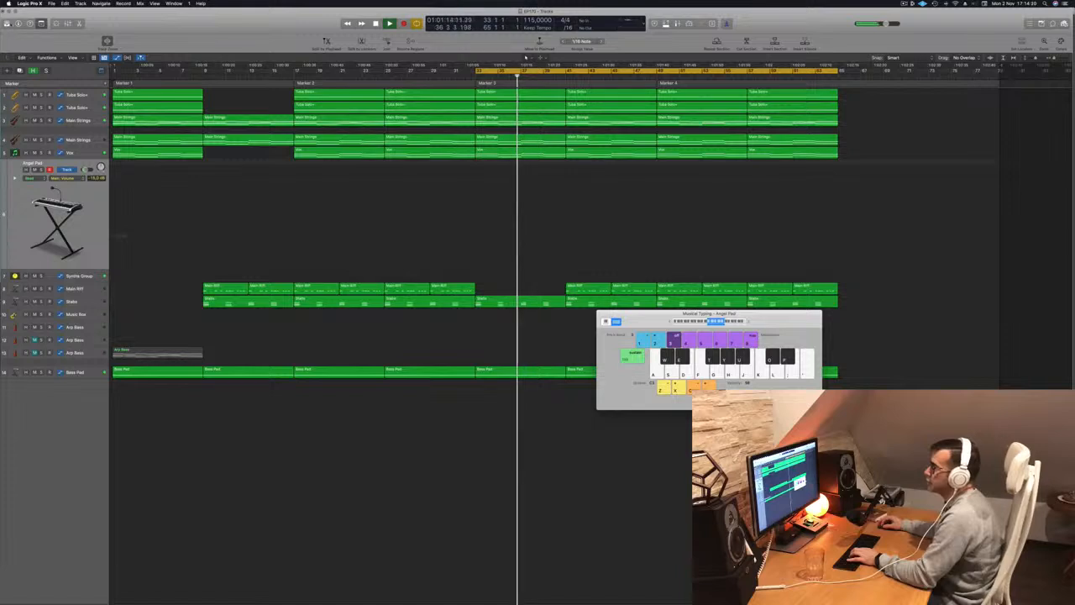
Show the inspector and raise the Angel Pad volume to -4.4 dB while trying notes over the Marker 3 section.
{"action": "key", "text": "y"}
{"action": "key", "text": "y"}
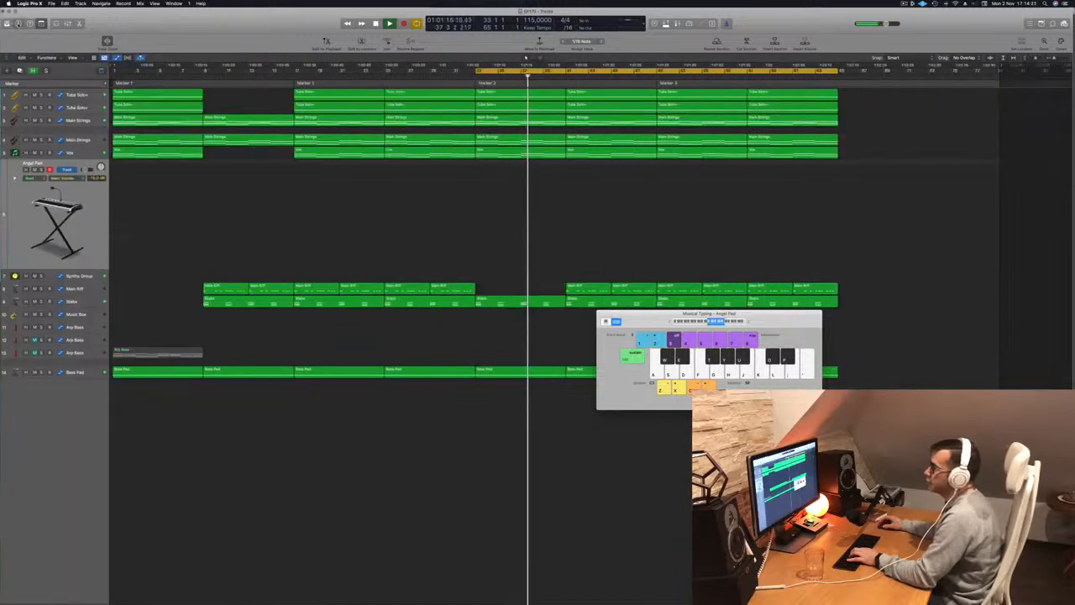
{"action": "key", "text": "i"}
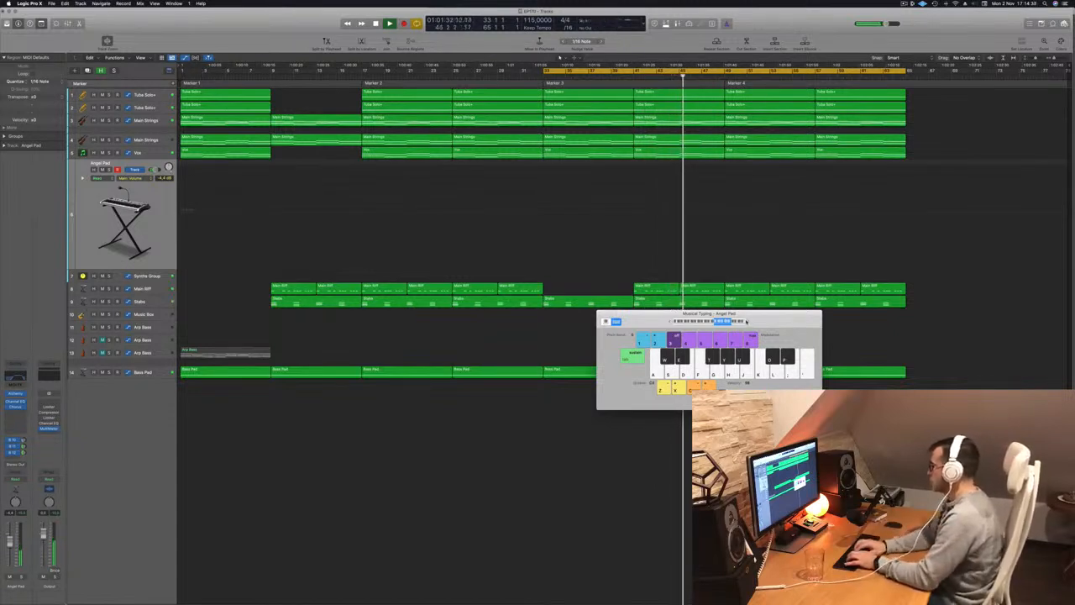
Try to record short Angel Pad takes around bars 46 to 47 and bar 40, rehearsing notes from bar 33 in between.
{"action": "key", "text": "r"}
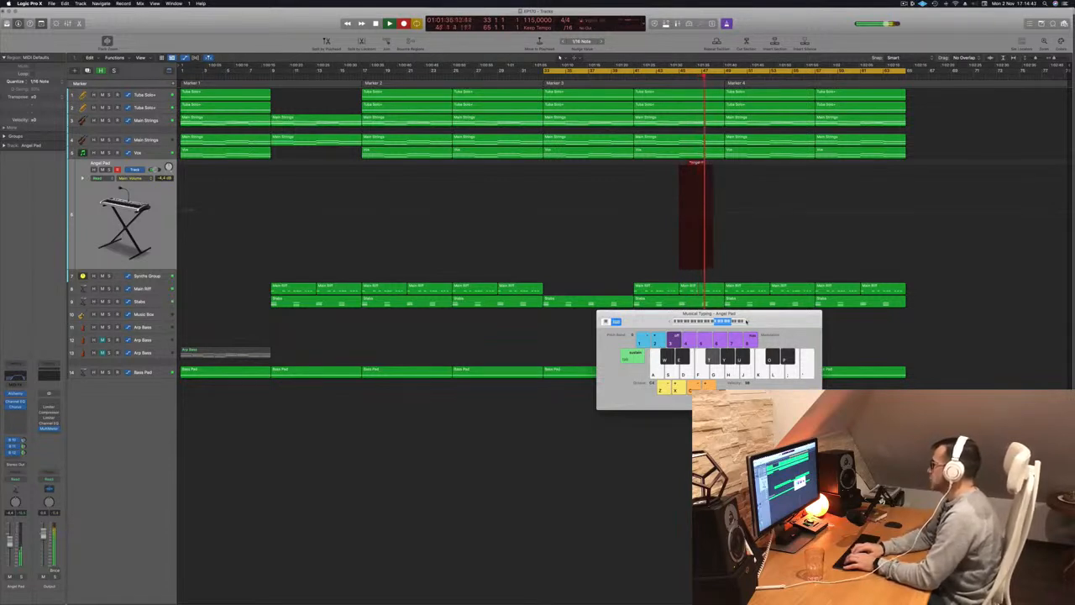
{"action": "key", "text": "space"}
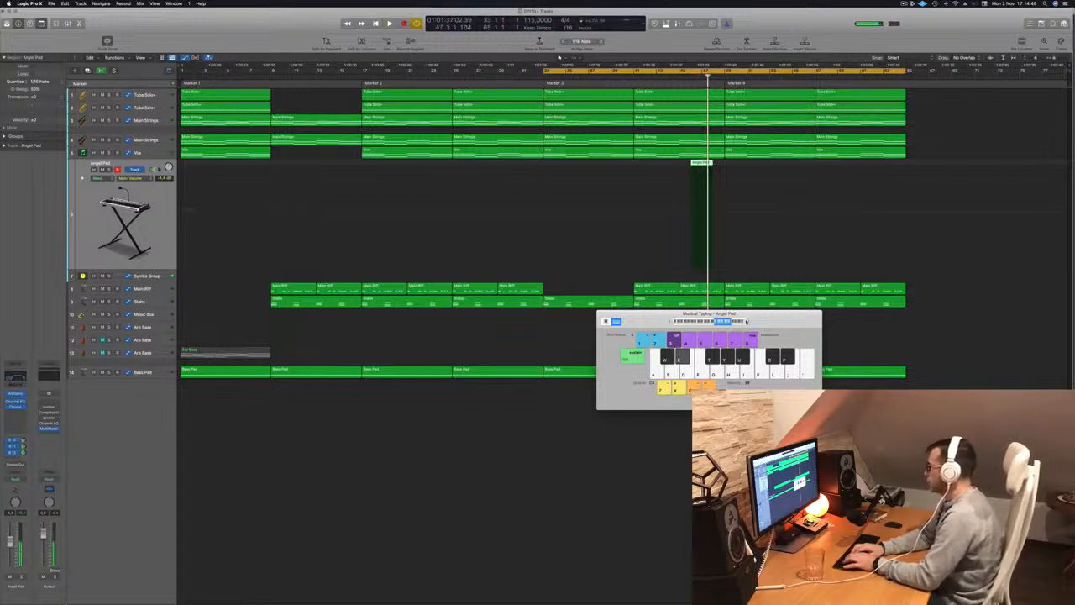
{"action": "key", "text": "w"}
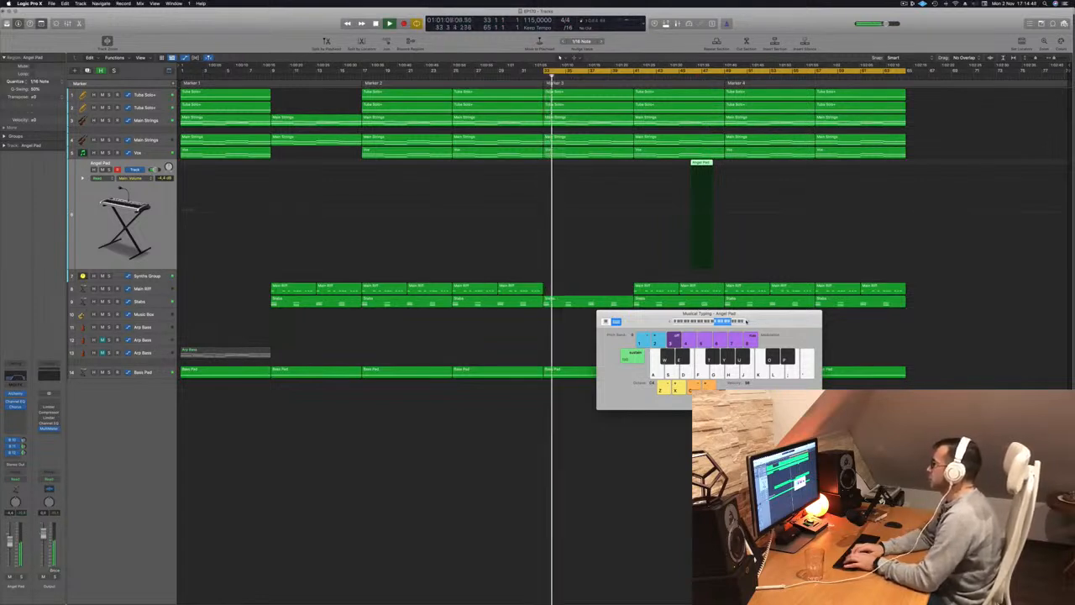
{"action": "key", "text": "t"}
{"action": "key", "text": "y"}
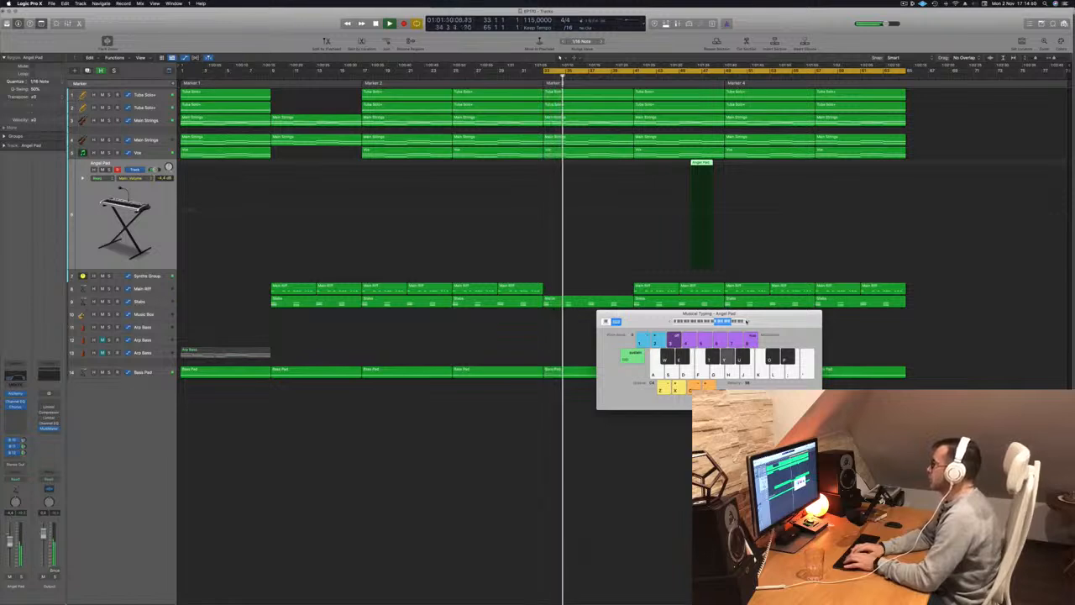
{"action": "key", "text": "w"}
{"action": "key", "text": "w"}
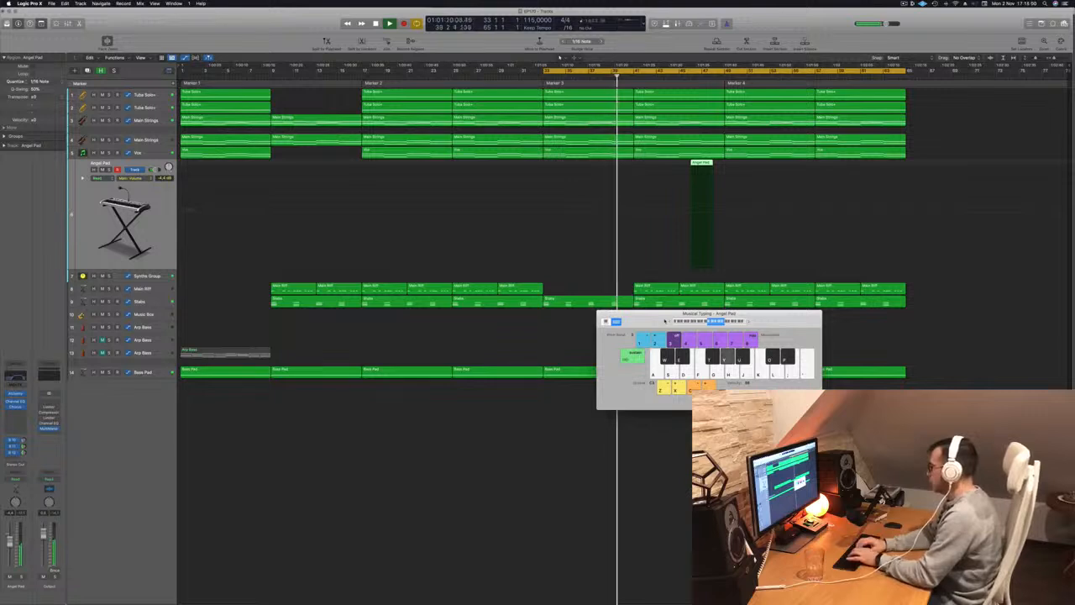
{"action": "key", "text": "r"}
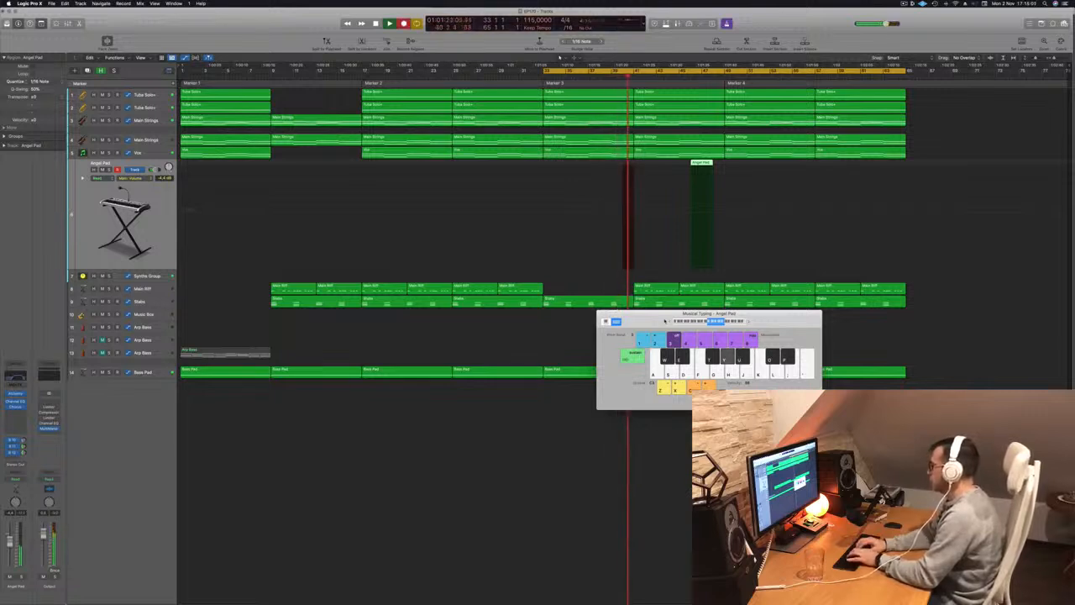
{"action": "key", "text": "space"}
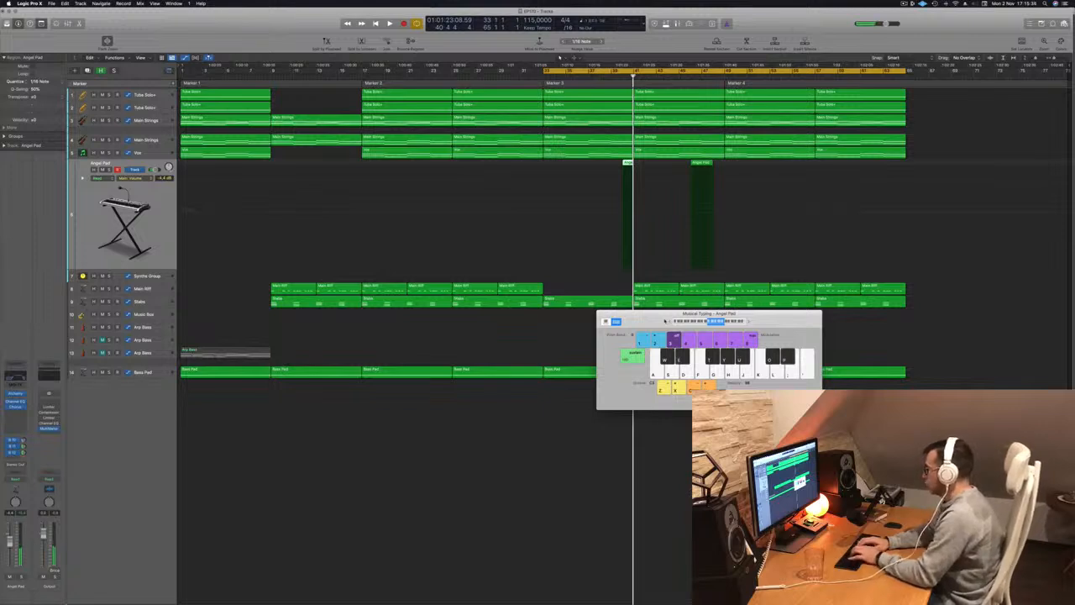
Try more Angel Pad notes from bar 33 and delete both recorded Angel Pad takes.
{"action": "key", "text": "space"}
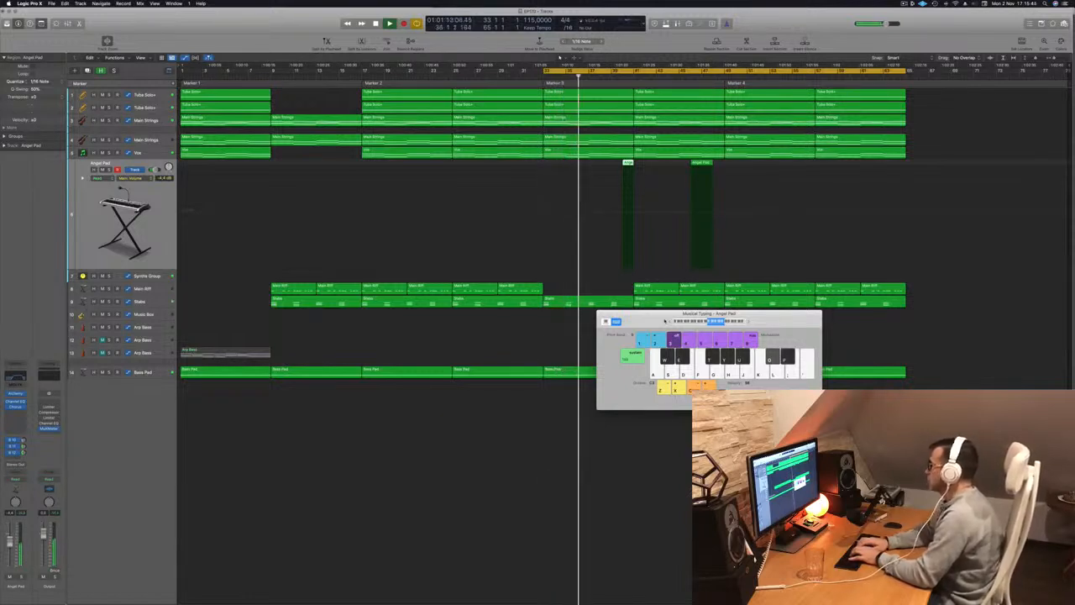
{"action": "key", "text": "u"}
{"action": "key", "text": "p"}
{"action": "key", "text": "o"}
{"action": "key", "text": "p"}
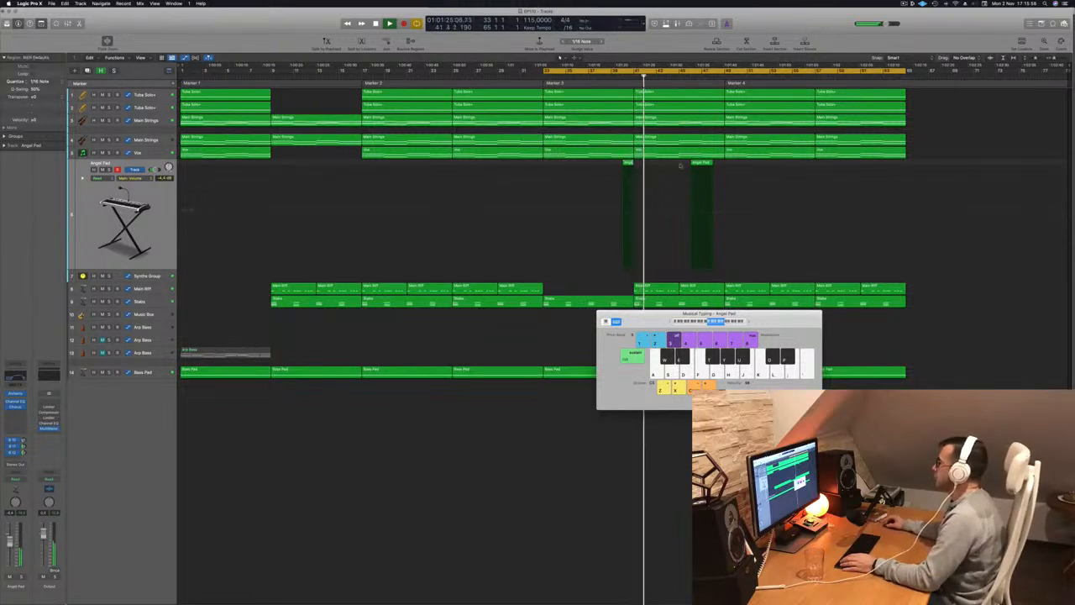
{"action": "key", "text": "Delete"}
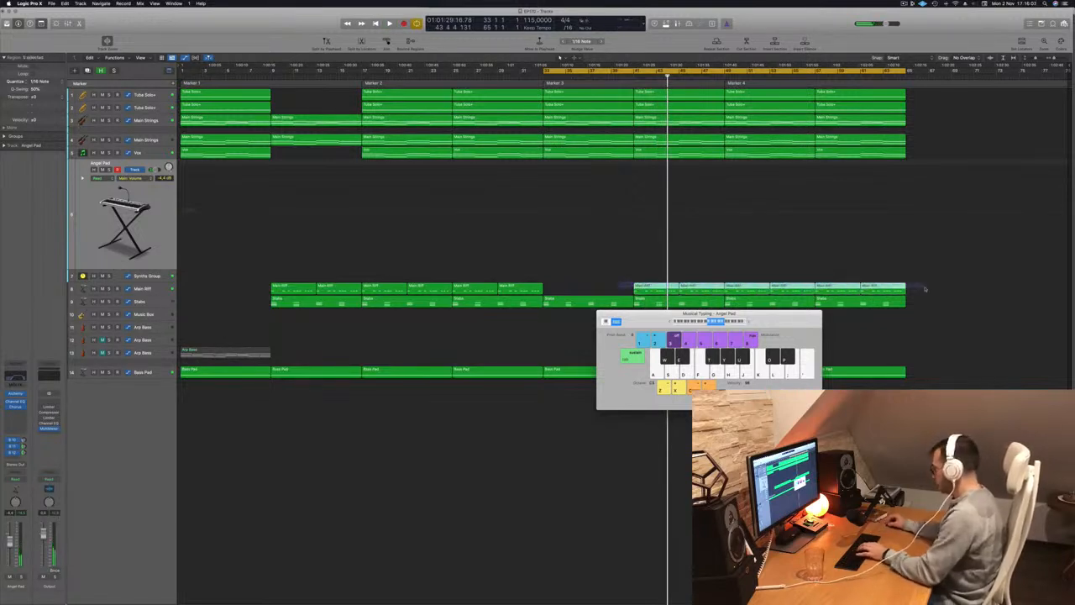
Delete the Main Riff regions from bar 41 onward and the bar 33 to 40 regions of Vox and both Tuba Solo tracks.
{"action": "key", "text": "Delete"}
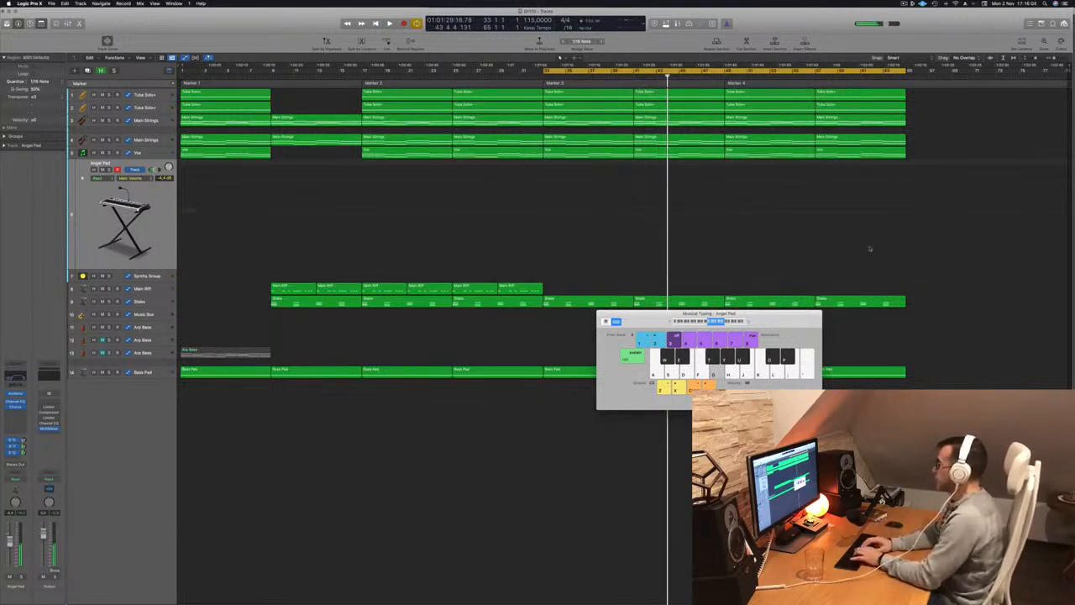
{"action": "key", "text": "space"}
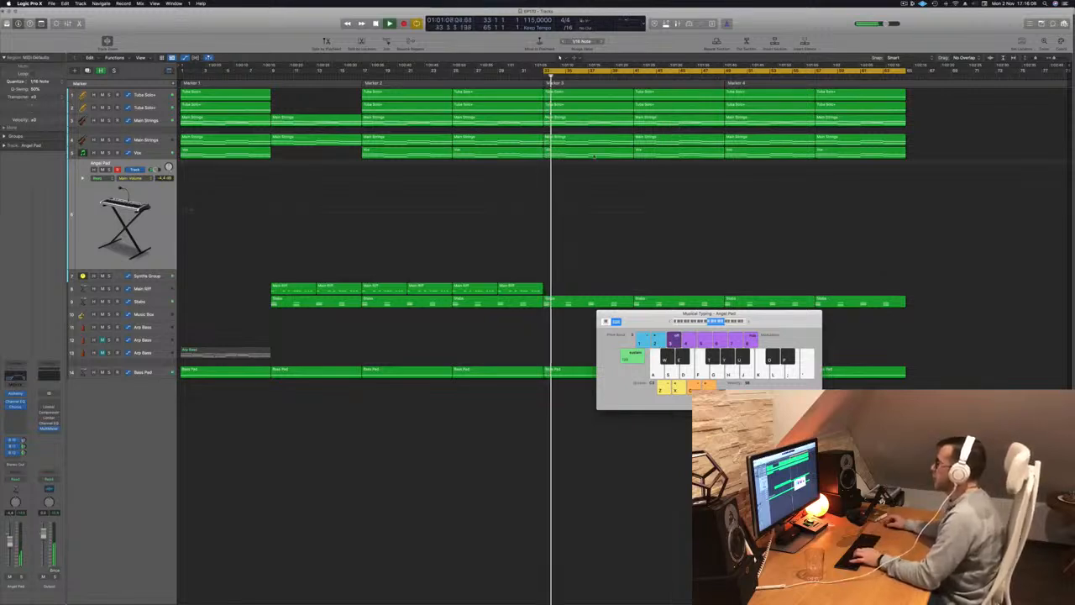
{"action": "left_click", "coordinate": [593, 153]}
{"action": "key", "text": "Delete"}
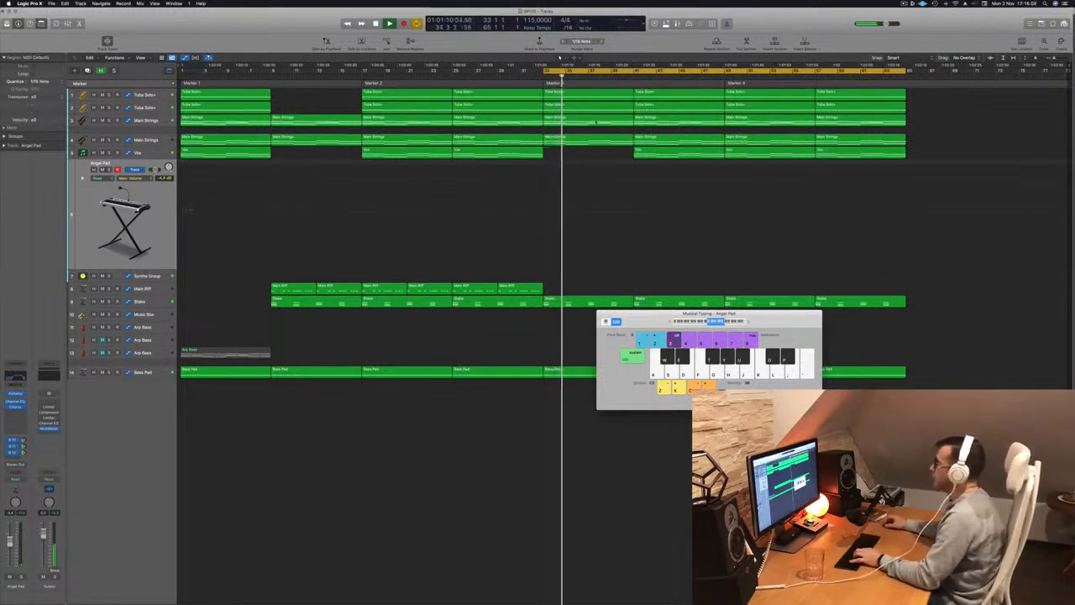
{"action": "left_click", "coordinate": [600, 101]}
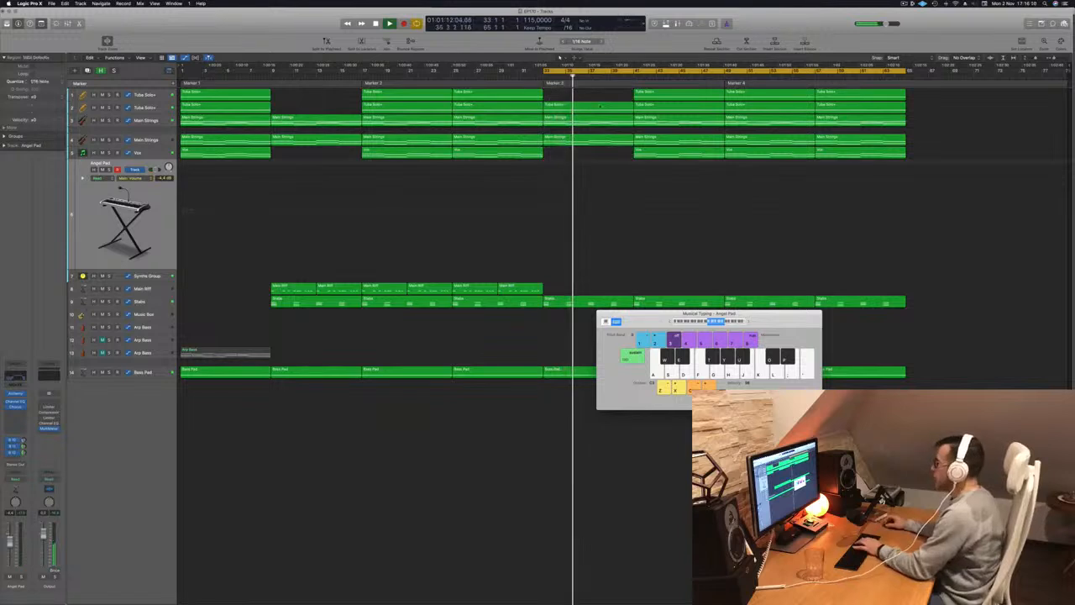
{"action": "key", "text": "Delete"}
Reshape the upper Main Strings high-cut automation to stay low over bars 33 to 40 and rise towards bar 49, and delete the Stabs region in bars 33 to 40.
{"action": "left_click", "coordinate": [602, 118]}
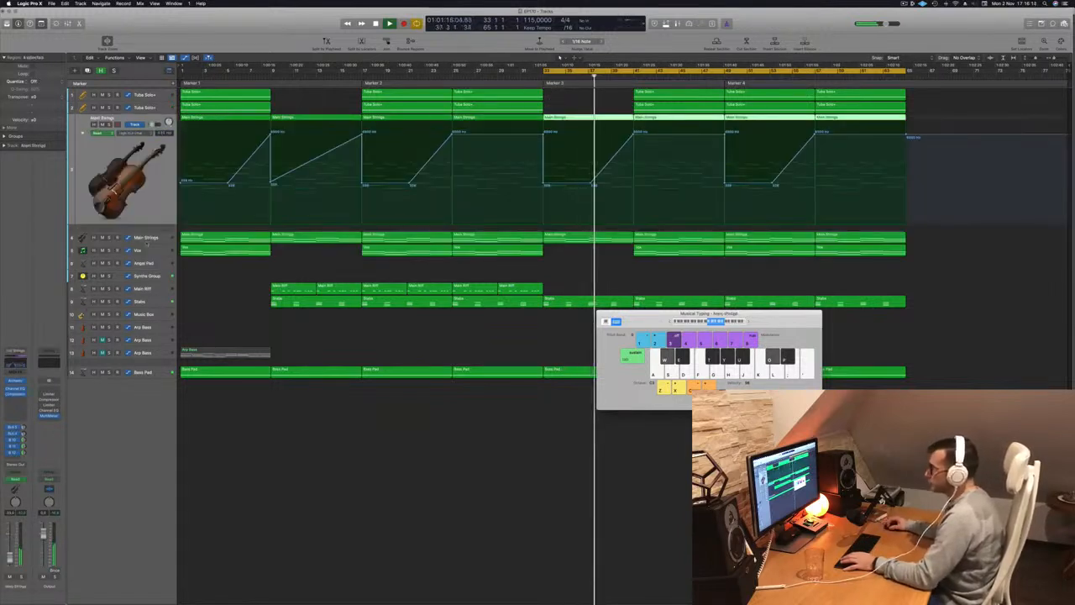
{"action": "key", "text": "Down"}
{"action": "left_click", "coordinate": [540, 79]}
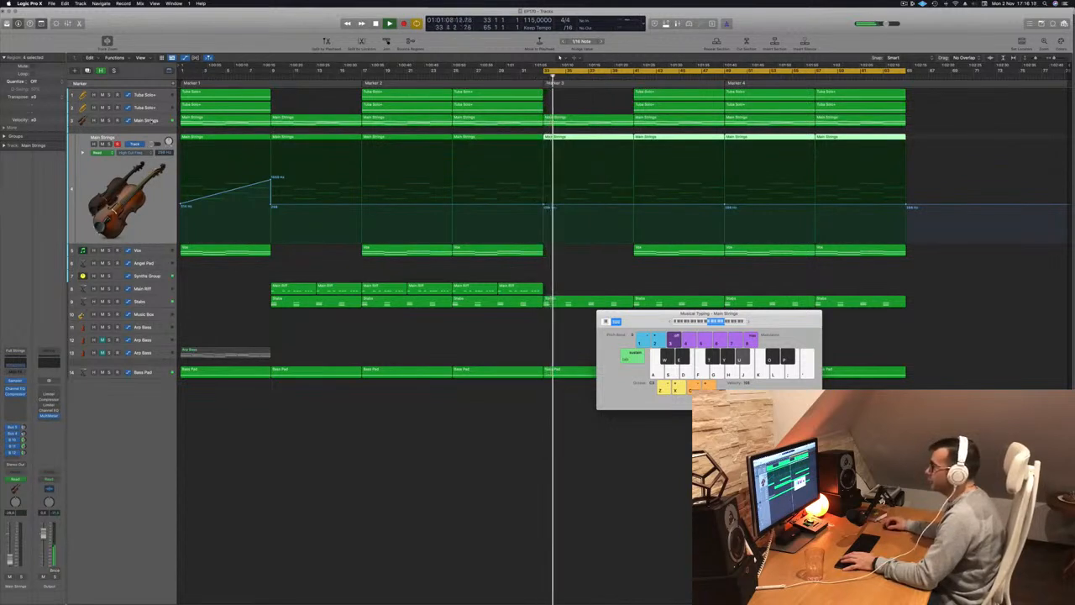
{"action": "key", "text": "Up"}
{"action": "left_click_drag", "start_coordinate": [545, 135], "coordinate": [539, 135]}
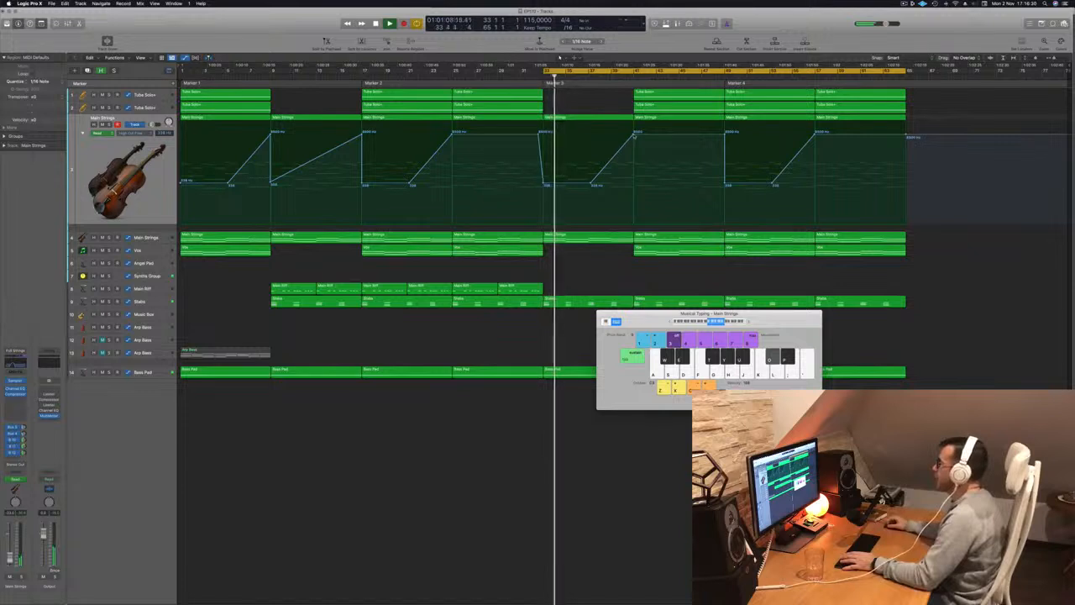
{"action": "left_click_drag", "start_coordinate": [634, 136], "coordinate": [636, 166]}
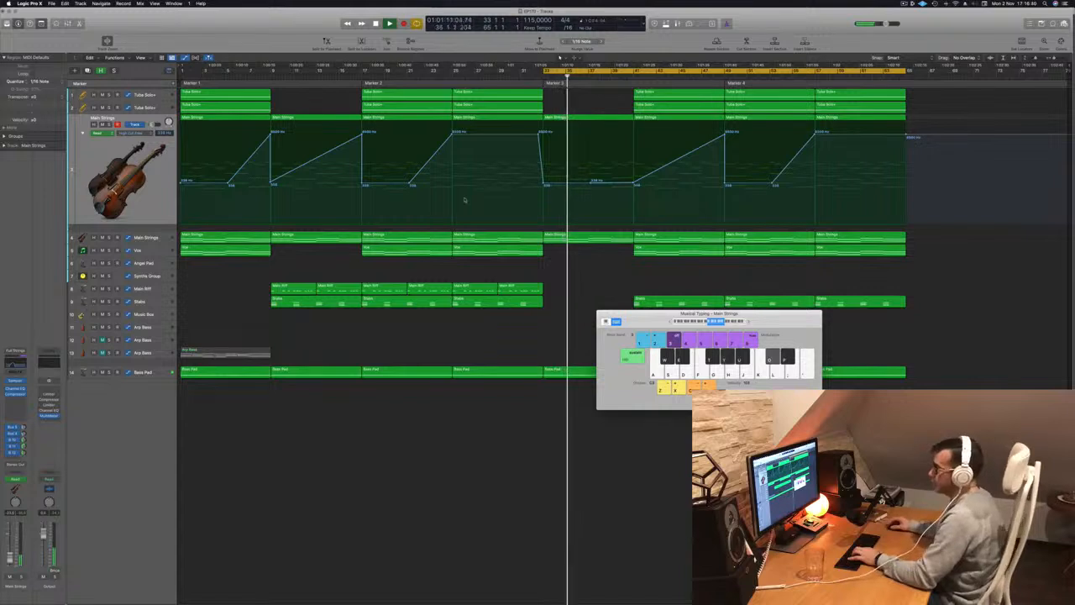
Select the Angel Pad track, try notes over playback from bar 33 and lower its volume to -13.4 dB.
{"action": "left_click", "coordinate": [156, 262]}
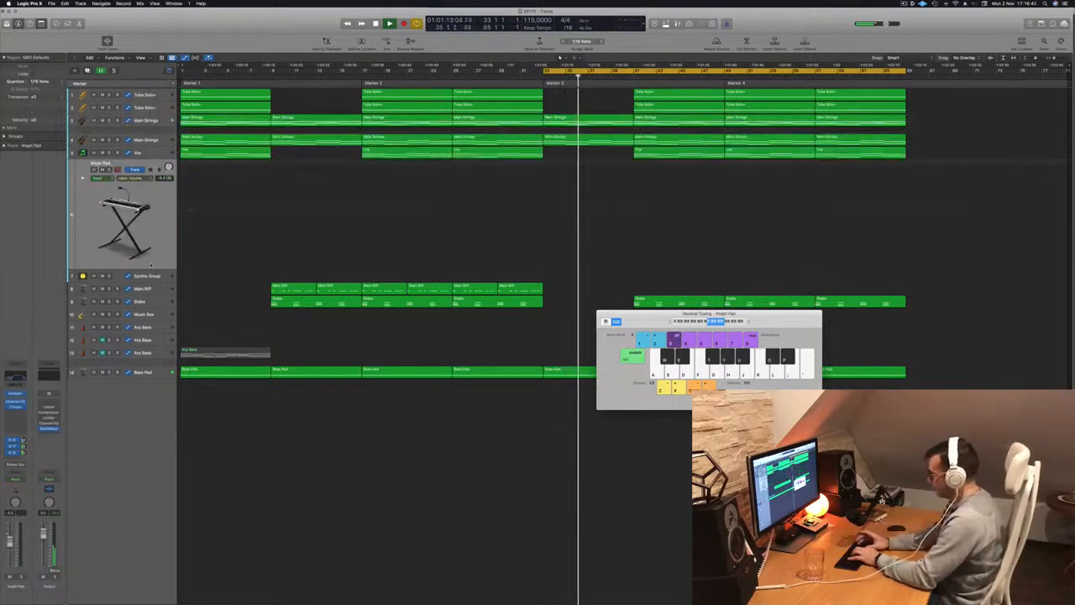
{"action": "key", "text": "t"}
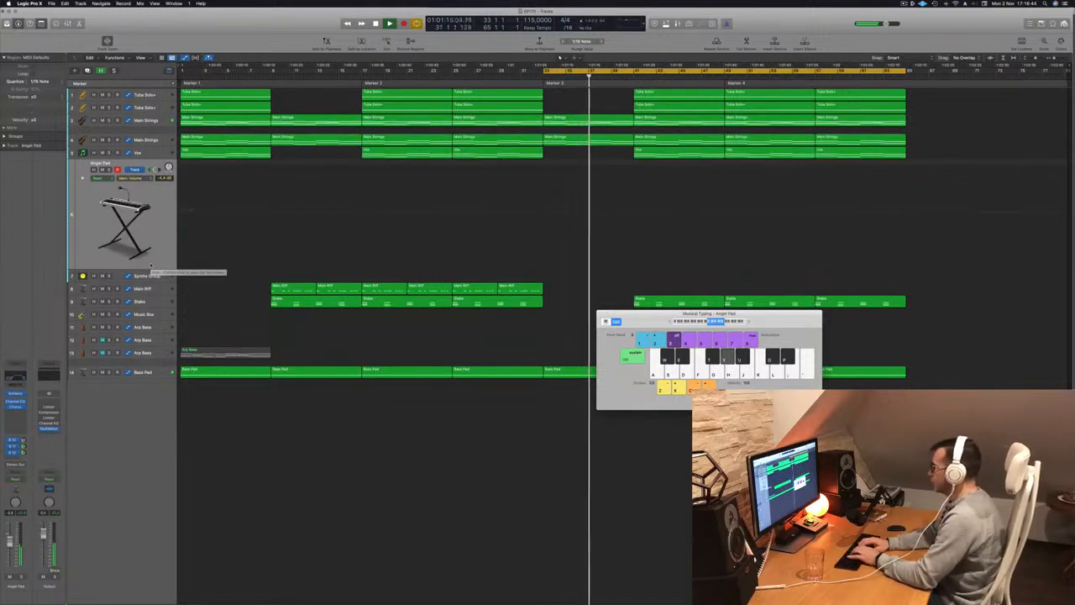
{"action": "key", "text": "space"}
{"action": "key", "text": "space"}
{"action": "key", "text": "p"}
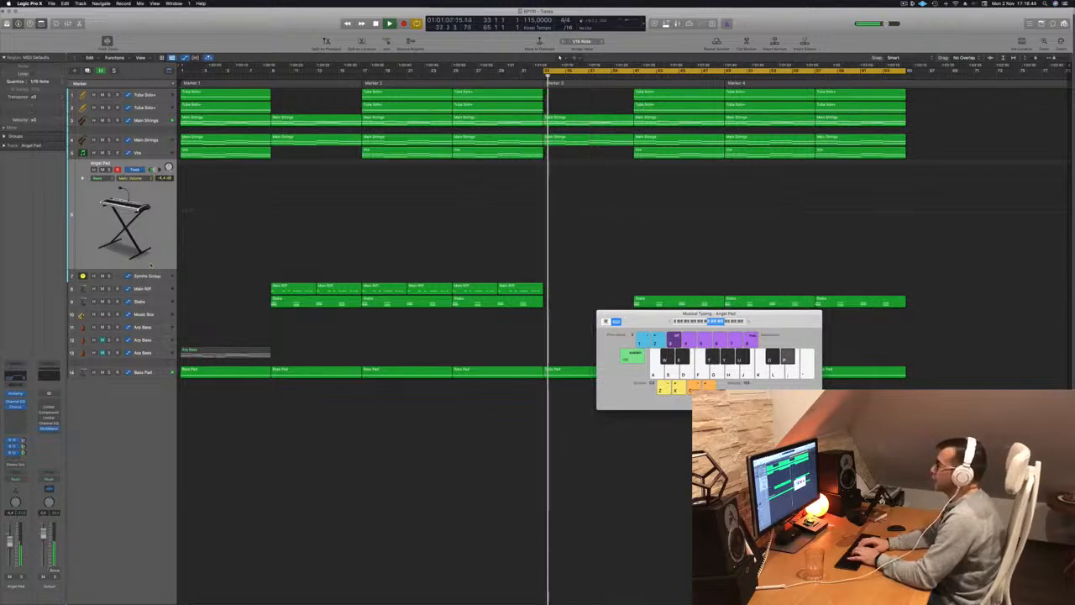
{"action": "key", "text": "p"}
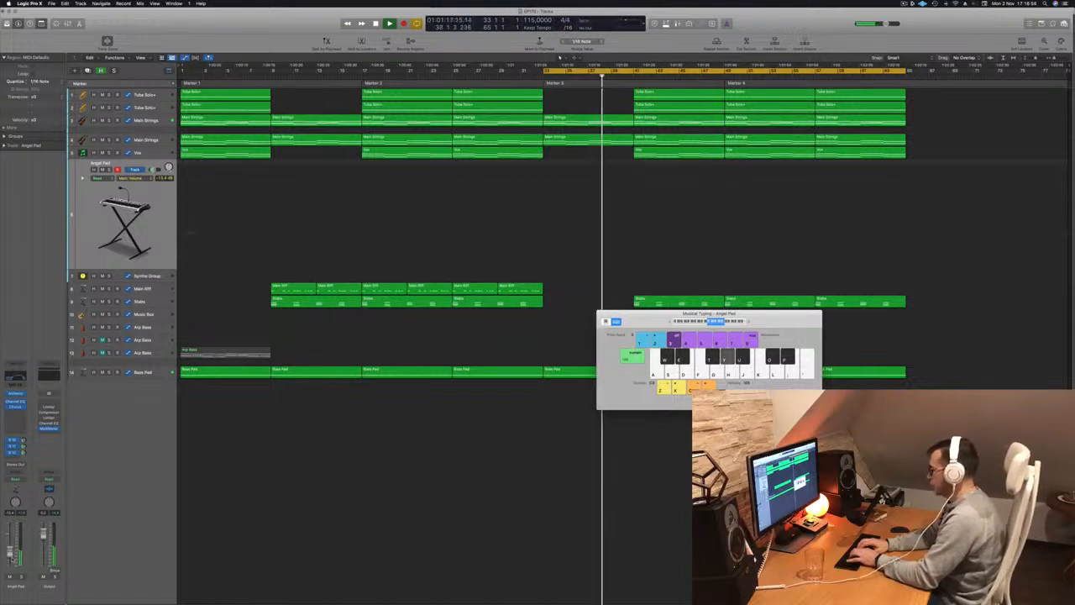
{"action": "key", "text": "r"}
{"action": "key", "text": "space"}
{"action": "key", "text": "space"}
Rehearse an Angel Pad melody over bars 33 to 39 against the playing arrangement.
{"action": "key", "text": "o"}
{"action": "key", "text": "y"}
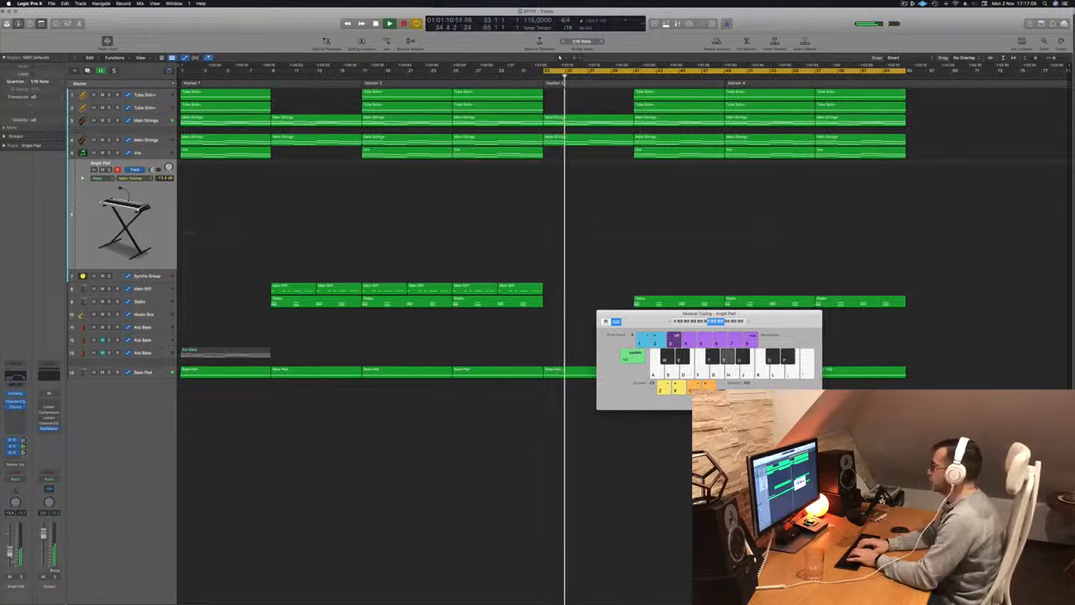
{"action": "key", "text": "t"}
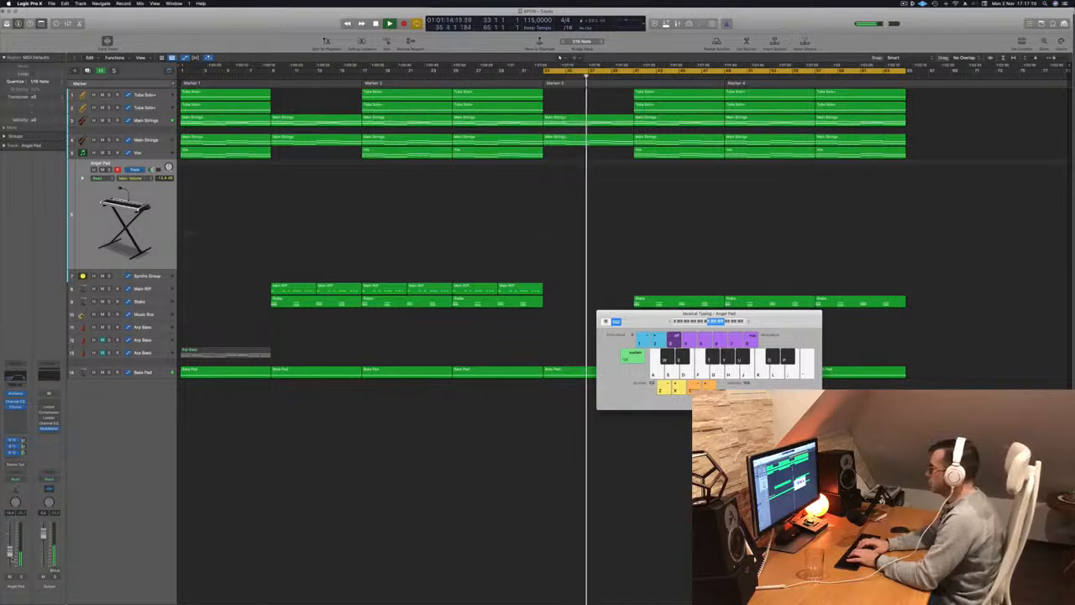
{"action": "key", "text": "o"}
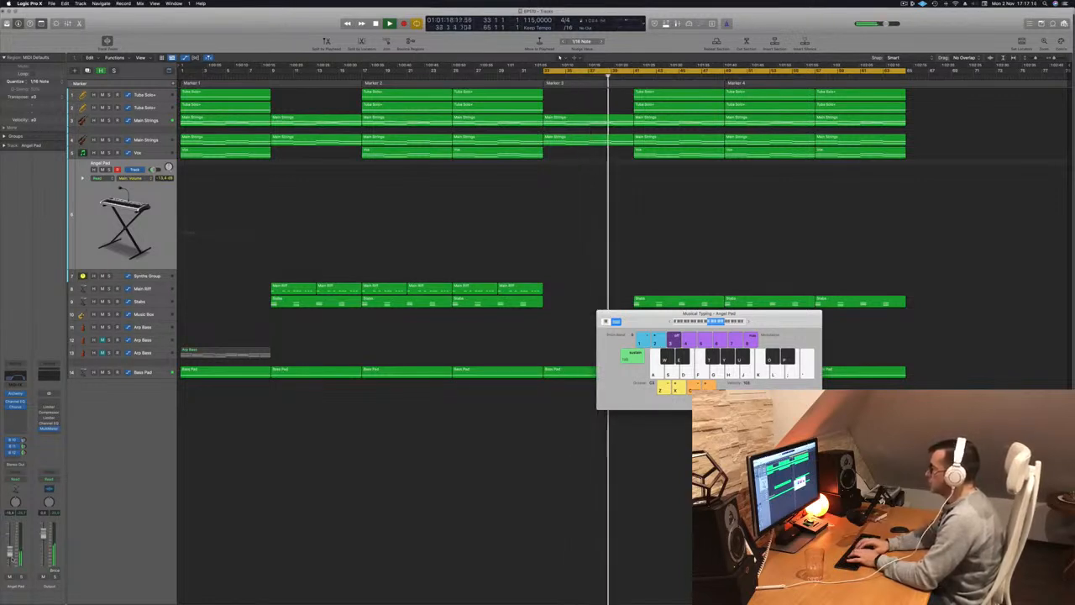
{"action": "key", "text": "space"}
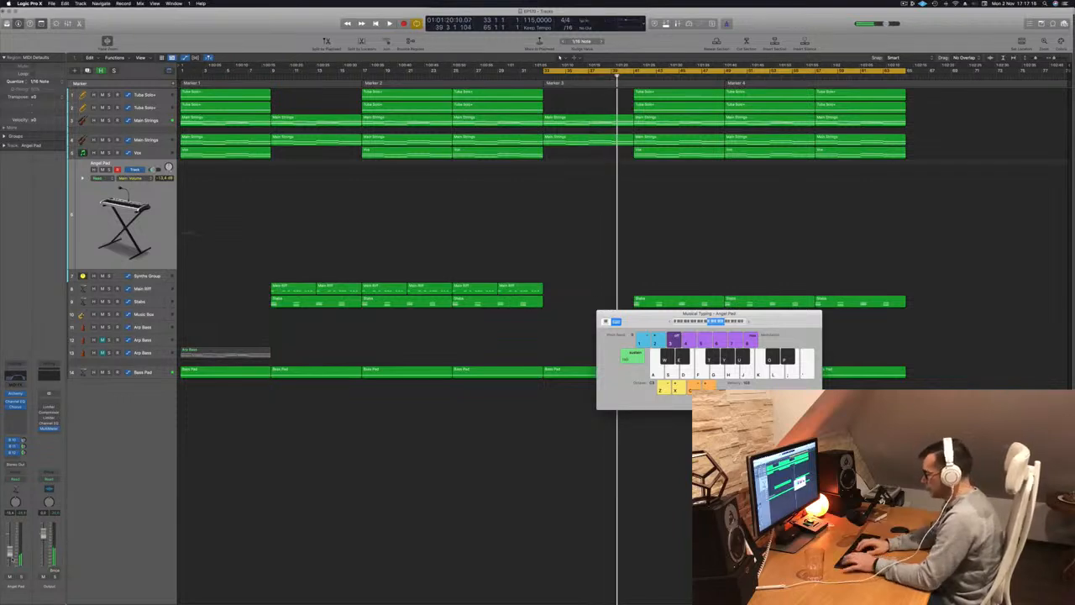
Record an Angel Pad take through bar 40 and extend its region's start back to bar 33.
{"action": "key", "text": "r"}
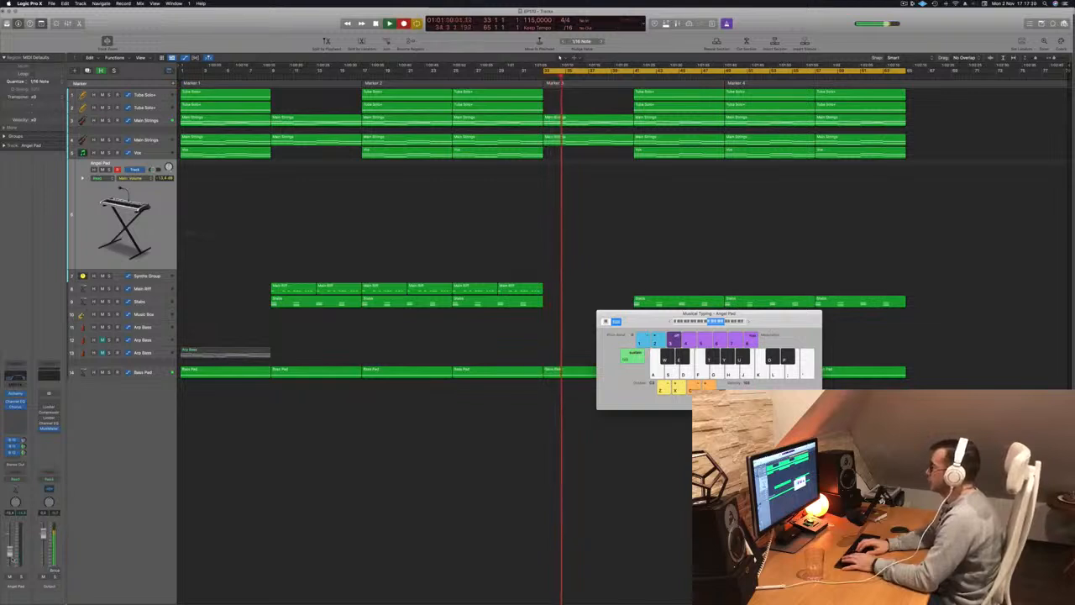
{"action": "key", "text": "a"}
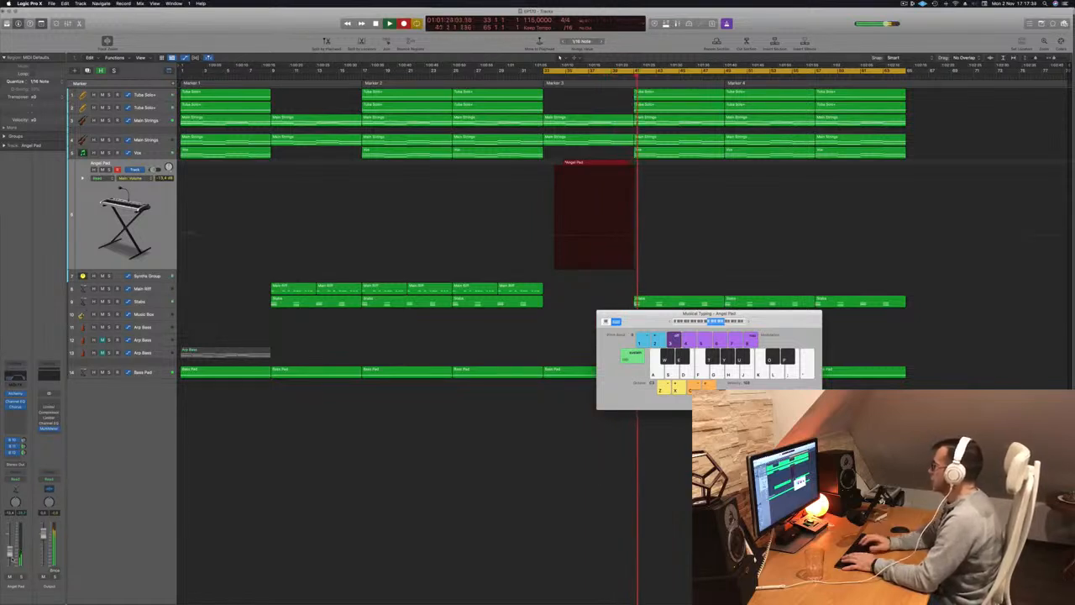
{"action": "key", "text": "space"}
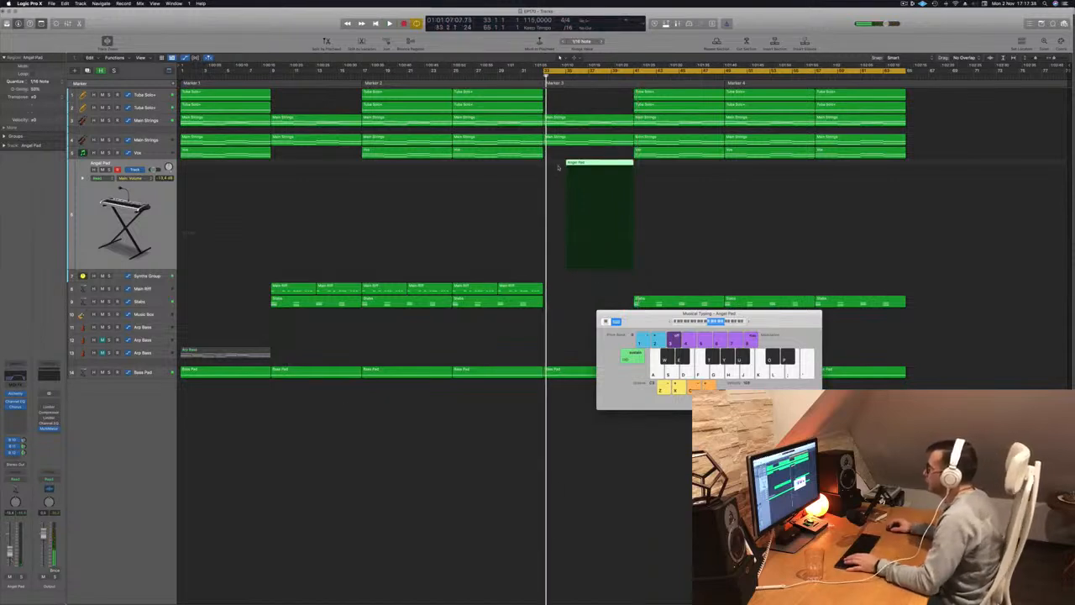
{"action": "left_click_drag", "start_coordinate": [557, 165], "coordinate": [546, 165]}
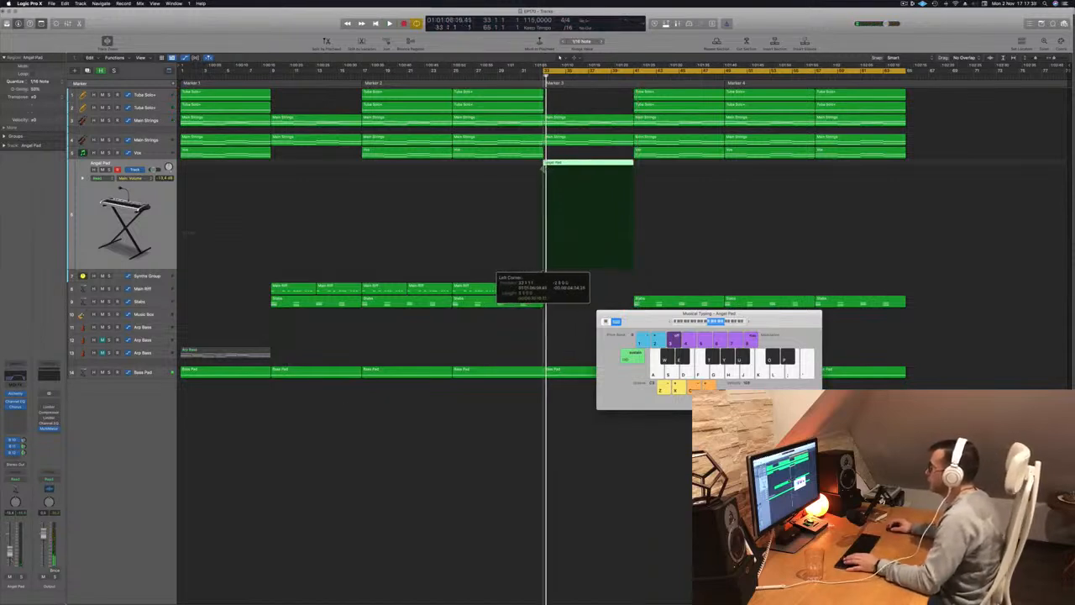
Open the Angel Pad region in the Piano Roll and audition its notes around bars 35 and 36.
{"action": "double_click", "coordinate": [582, 167]}
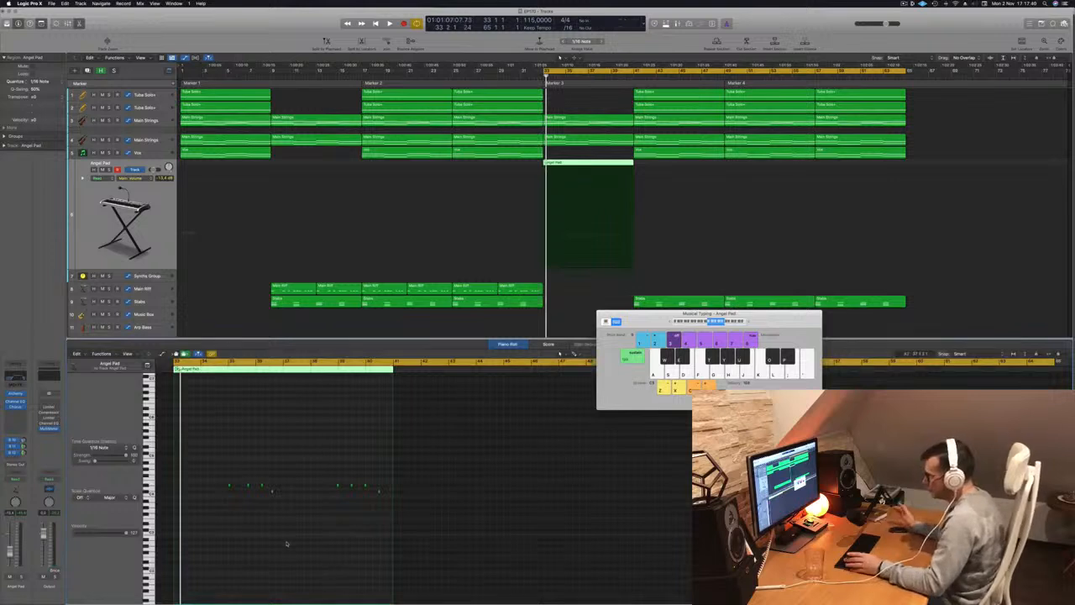
{"action": "key", "text": "space"}
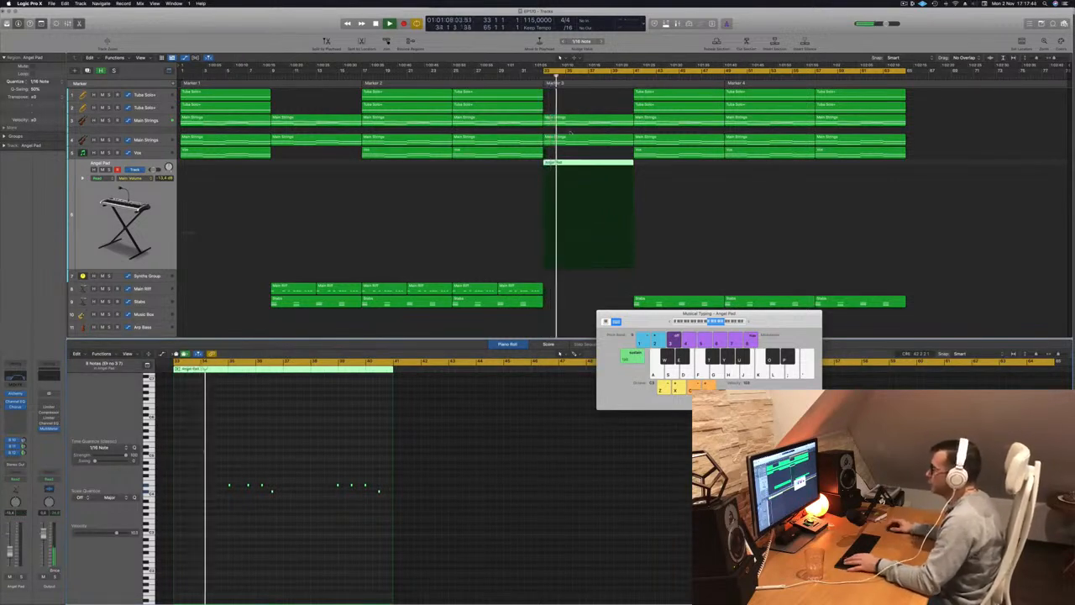
{"action": "scroll", "coordinate": [280, 498], "scroll_direction": "up", "scroll_amount": 4}
{"action": "scroll", "coordinate": [277, 504], "scroll_direction": "up", "scroll_amount": 3}
{"action": "scroll", "coordinate": [252, 519], "scroll_direction": "up", "scroll_amount": 3}
{"action": "scroll", "coordinate": [233, 495], "scroll_direction": "up", "scroll_amount": 1}
{"action": "scroll", "coordinate": [278, 458], "scroll_direction": "left", "scroll_amount": 3}
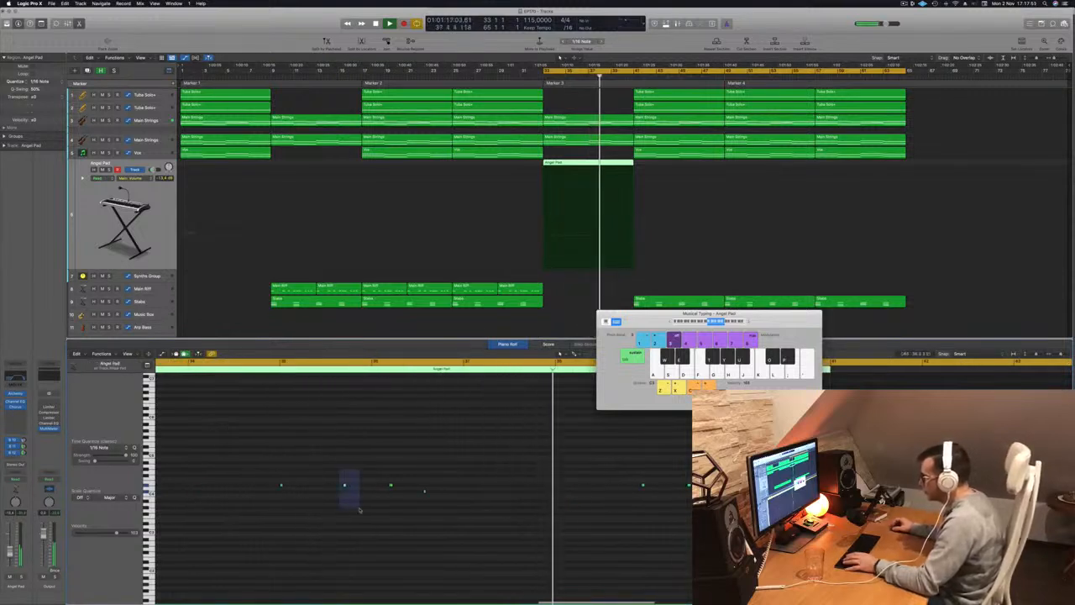
{"action": "key", "text": "space"}
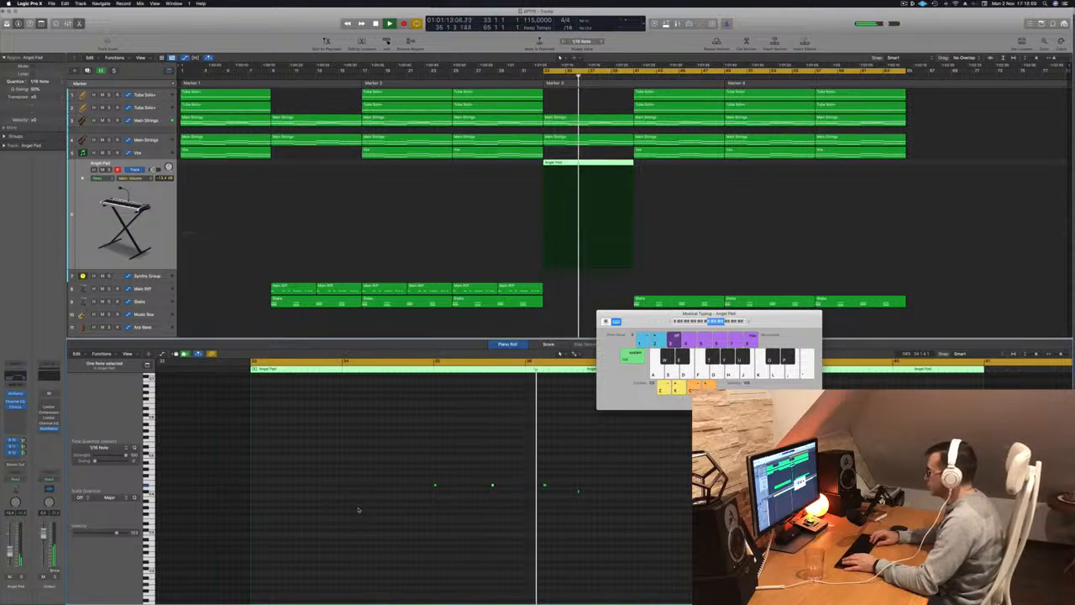
{"action": "key", "text": "space"}
{"action": "key", "text": "space"}
Shift the four Angel Pad notes in bars 35 and 36 so they sit evenly half a bar apart.
{"action": "left_click", "coordinate": [502, 493]}
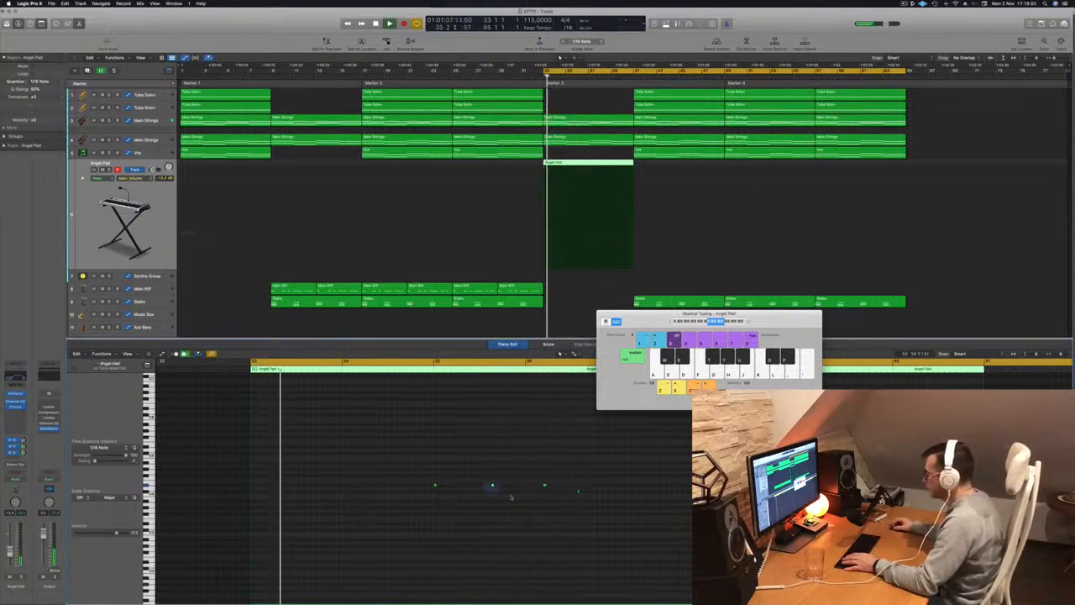
{"action": "key", "text": "Return"}
{"action": "key", "text": "Return"}
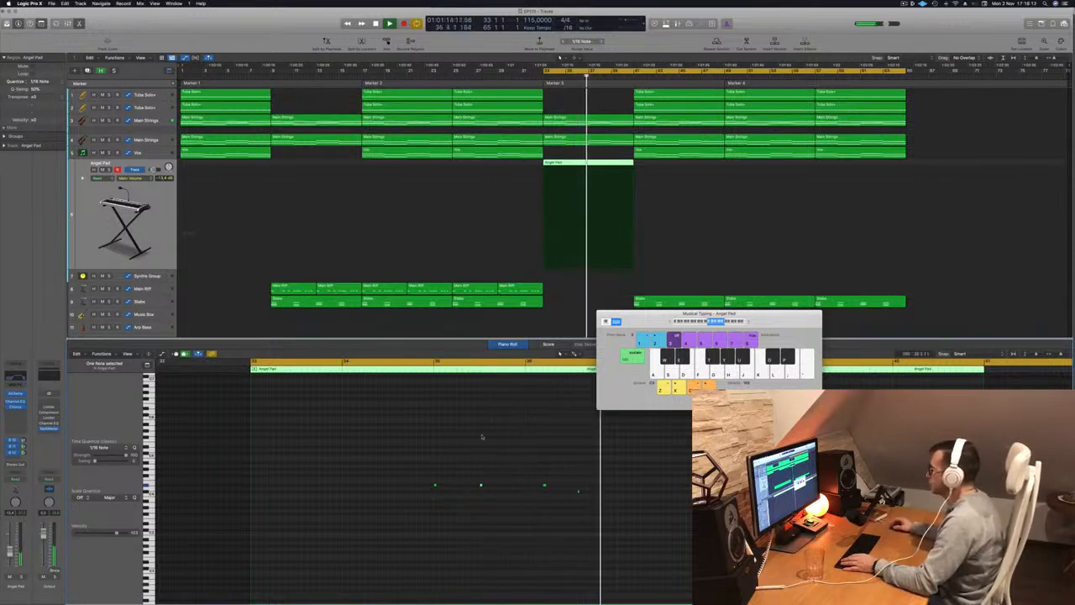
{"action": "key", "text": "space"}
{"action": "key", "text": "space"}
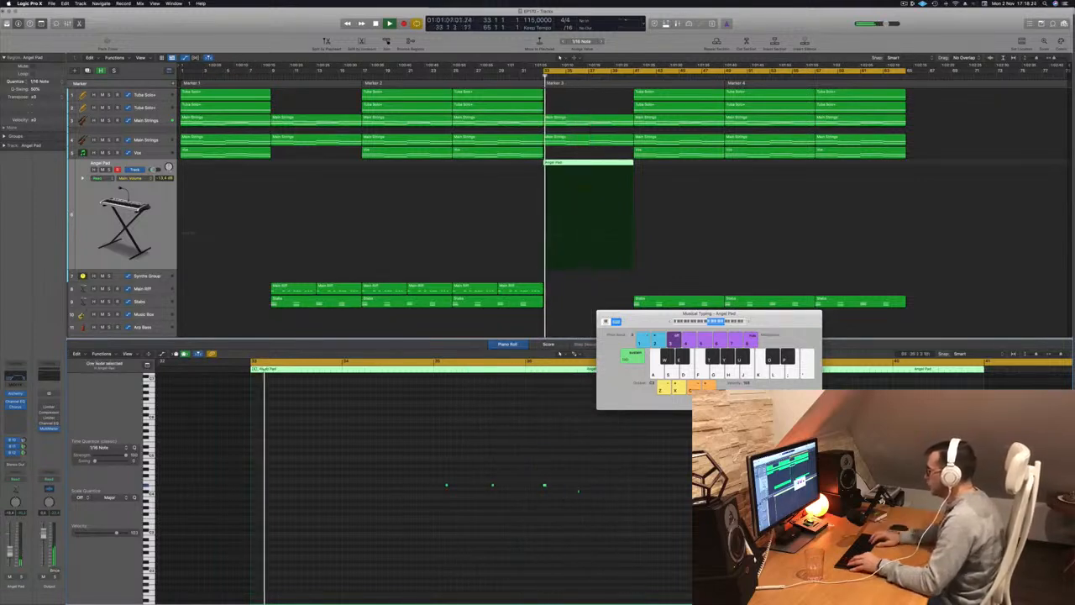
{"action": "scroll", "coordinate": [564, 482], "scroll_direction": "right", "scroll_amount": 1}
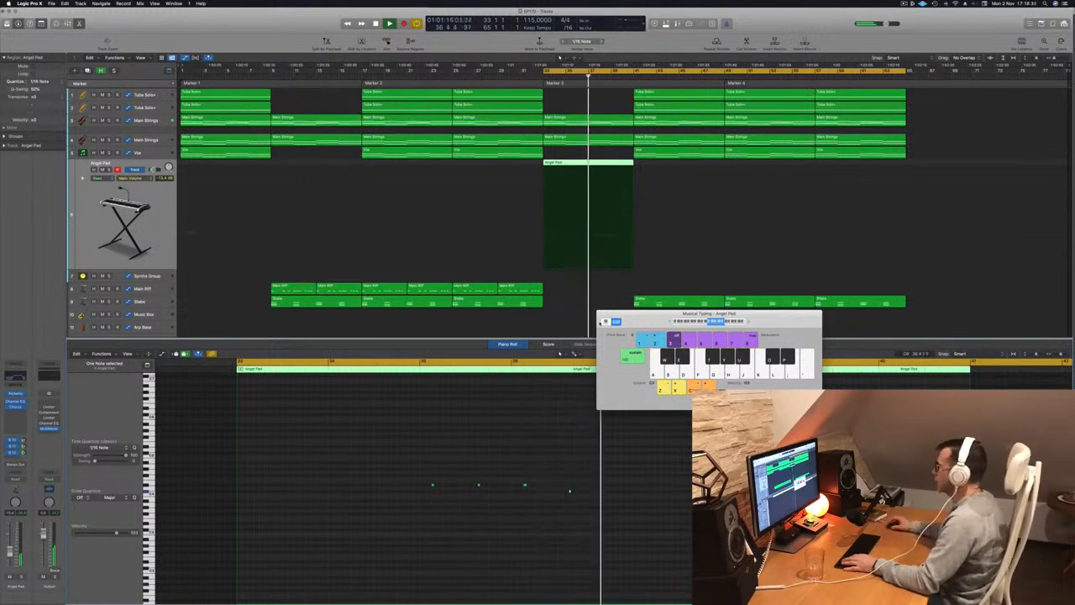
Cut the Angel Pad region at bars 35 and 37 to isolate the two-bar phrase.
{"action": "key", "text": "space"}
{"action": "double_click", "coordinate": [588, 172], "text": "super"}
{"action": "key", "text": "Delete"}
{"action": "left_click_drag", "start_coordinate": [569, 167], "coordinate": [615, 167], "text": "alt"}
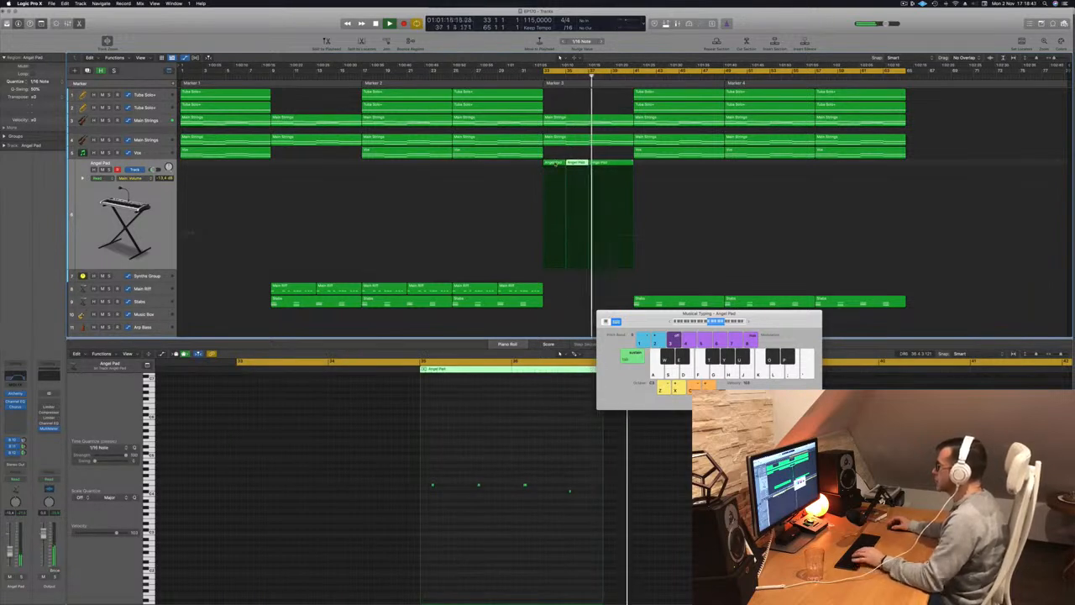
Repeat the two-bar Angel Pad phrase as four regions filling bars 33 to 40 and play them from bar 33.
{"action": "mouse_move", "coordinate": [578, 163]}
{"action": "left_mouse_down"}
{"action": "mouse_move", "coordinate": [539, 163]}
{"action": "mouse_move", "coordinate": [607, 172]}
{"action": "mouse_move", "coordinate": [591, 169]}
{"action": "left_mouse_up"}
{"action": "key", "text": "space"}
{"action": "left_click", "coordinate": [592, 163]}
{"action": "key", "text": "Delete"}
{"action": "left_click", "coordinate": [557, 164]}
{"action": "key", "text": "space"}
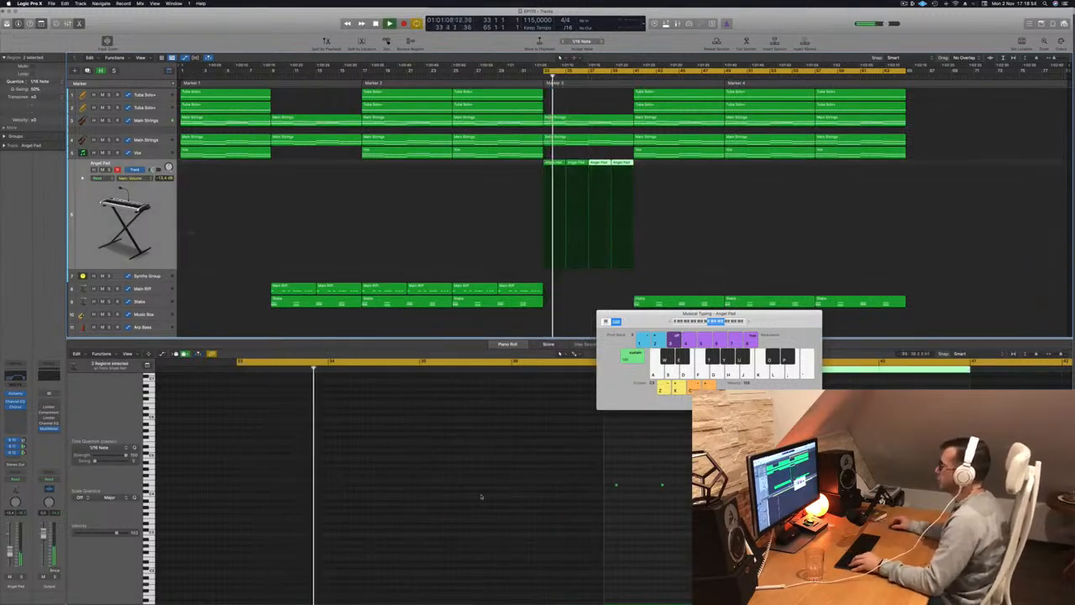
{"action": "scroll", "coordinate": [487, 499], "scroll_direction": "down", "scroll_amount": 5}
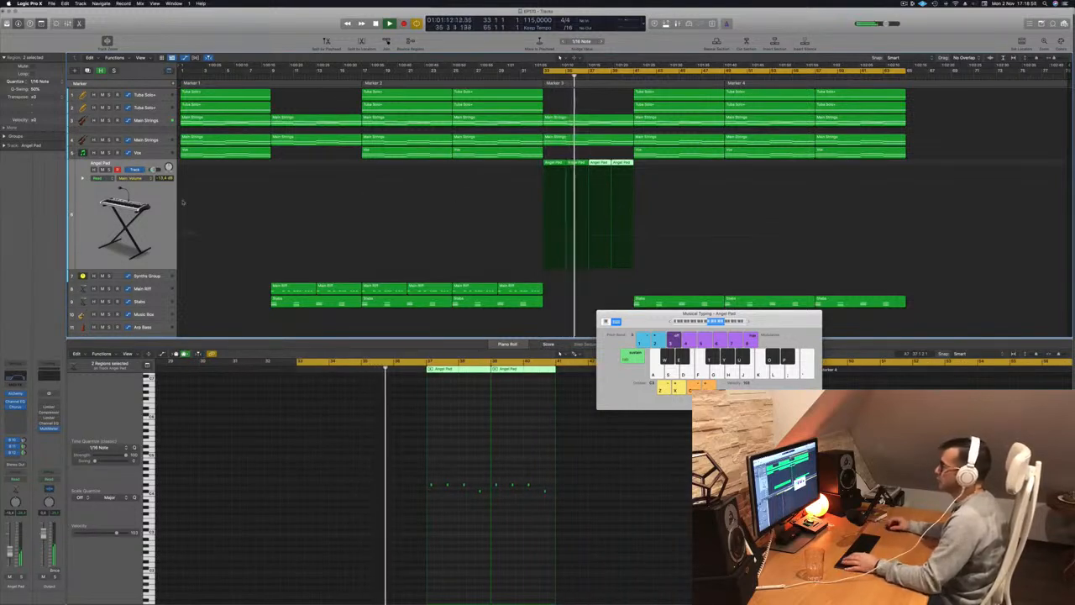
{"action": "left_click", "coordinate": [573, 162], "text": "shift"}
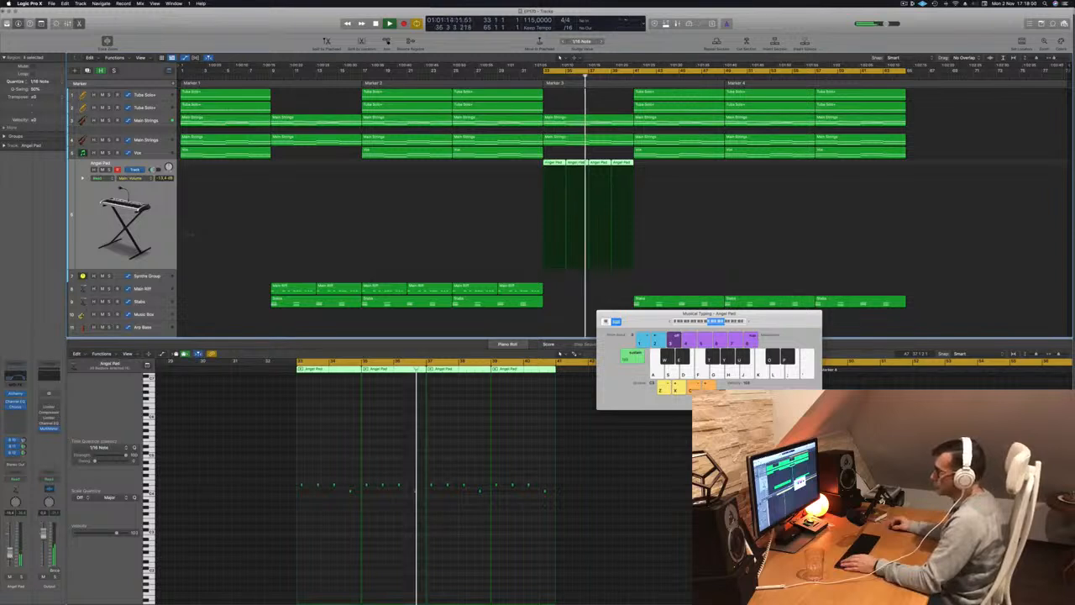
{"action": "key", "text": "space"}
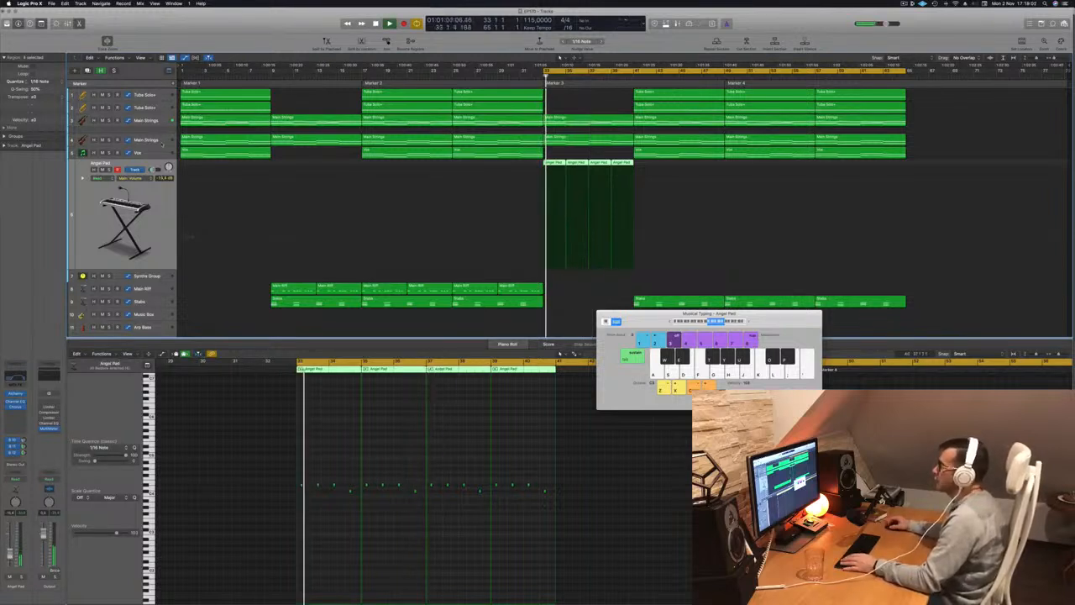
Raise the lower Main Strings high-cut automation to a peak at bar 41, ramping up from bar 33 and down to bar 49.
{"action": "left_click", "coordinate": [146, 141]}
{"action": "left_click_drag", "start_coordinate": [633, 205], "coordinate": [636, 152]}
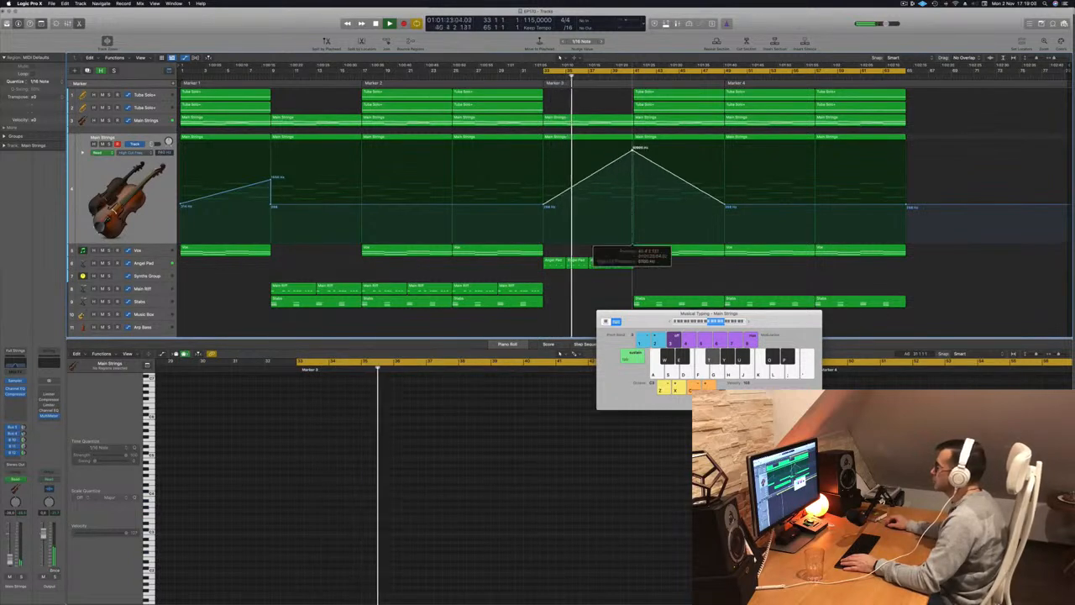
Delete all four Angel Pad regions in bars 33 to 40.
{"action": "left_click", "coordinate": [548, 262]}
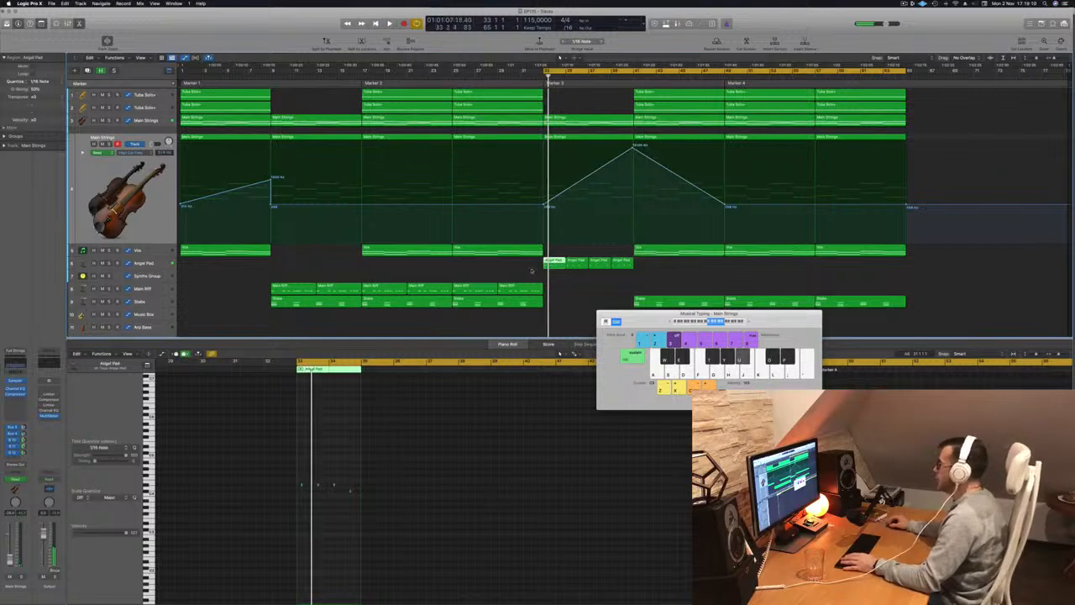
{"action": "left_click_drag", "start_coordinate": [529, 270], "coordinate": [668, 271]}
{"action": "key", "text": "Delete"}
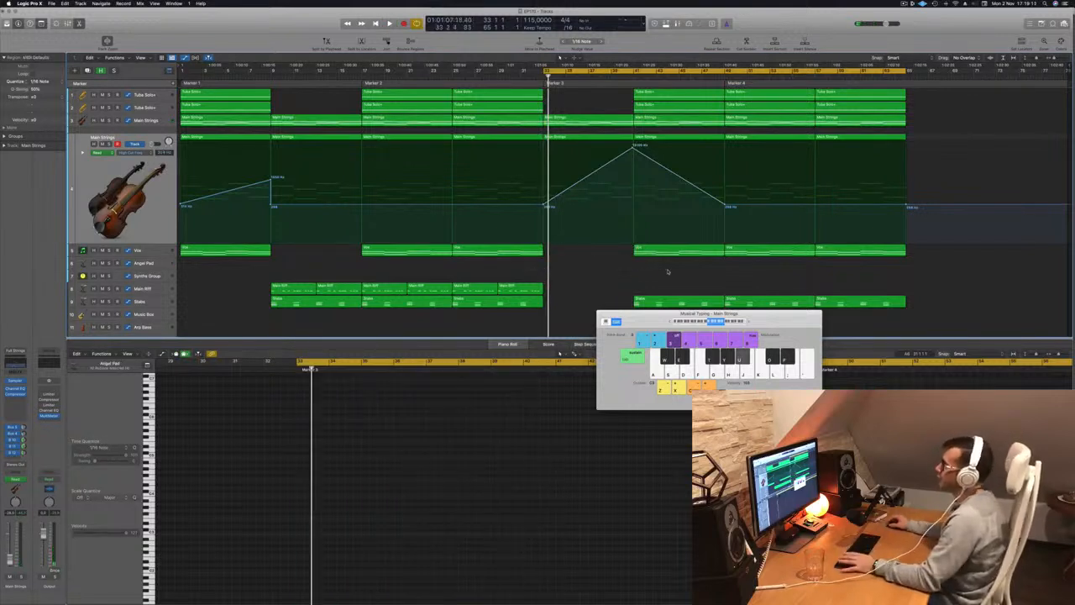
Set the cycle range to cover bars 1 to 32, play from bar 1 and reposition the Musical Typing window.
{"action": "left_click_drag", "start_coordinate": [654, 324], "coordinate": [709, 282]}
{"action": "key", "text": "space"}
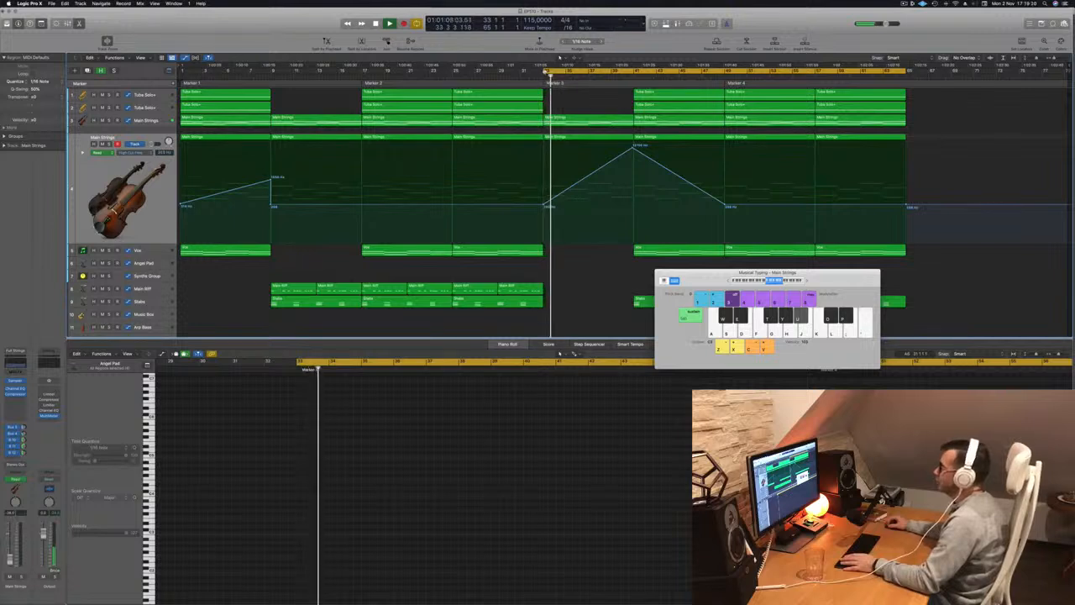
{"action": "left_click", "coordinate": [545, 71]}
{"action": "left_click_drag", "start_coordinate": [545, 72], "coordinate": [181, 72]}
{"action": "key", "text": "space"}
{"action": "key", "text": "space"}
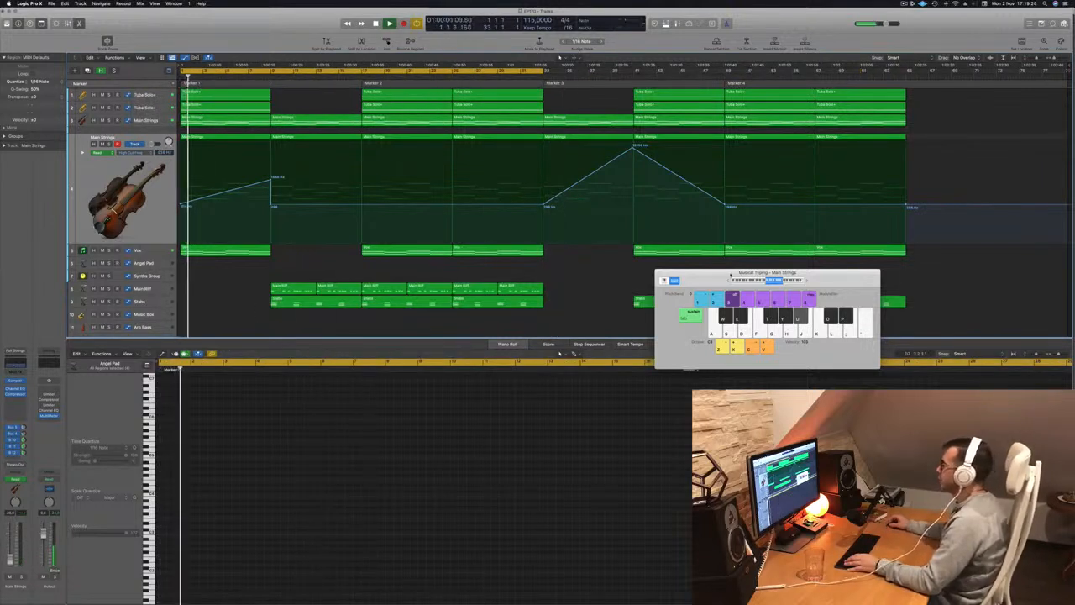
{"action": "left_click_drag", "start_coordinate": [714, 275], "coordinate": [682, 285]}
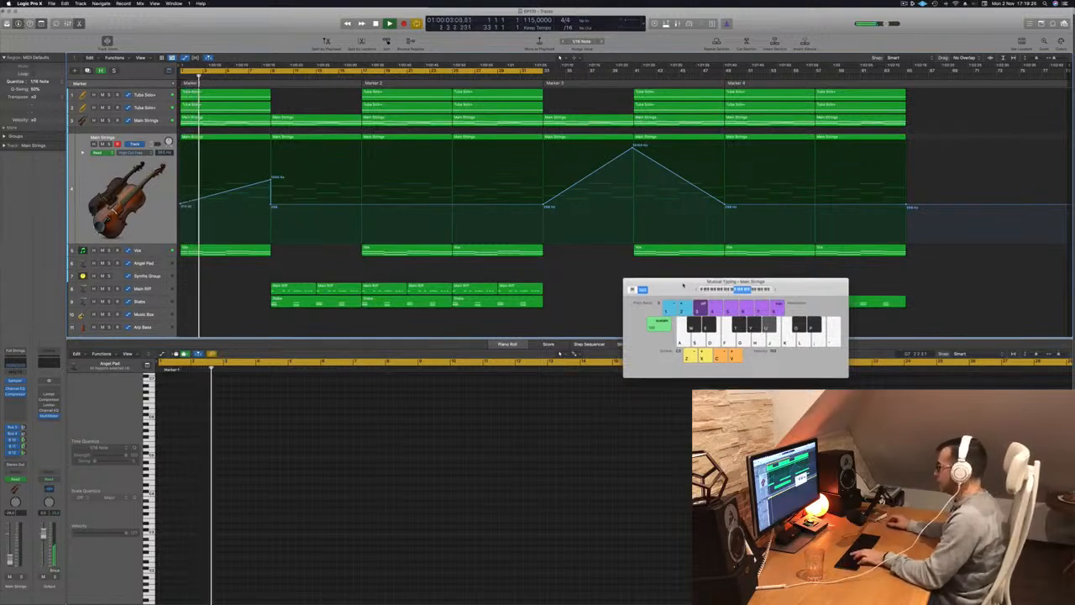
{"action": "key", "text": "super+h"}
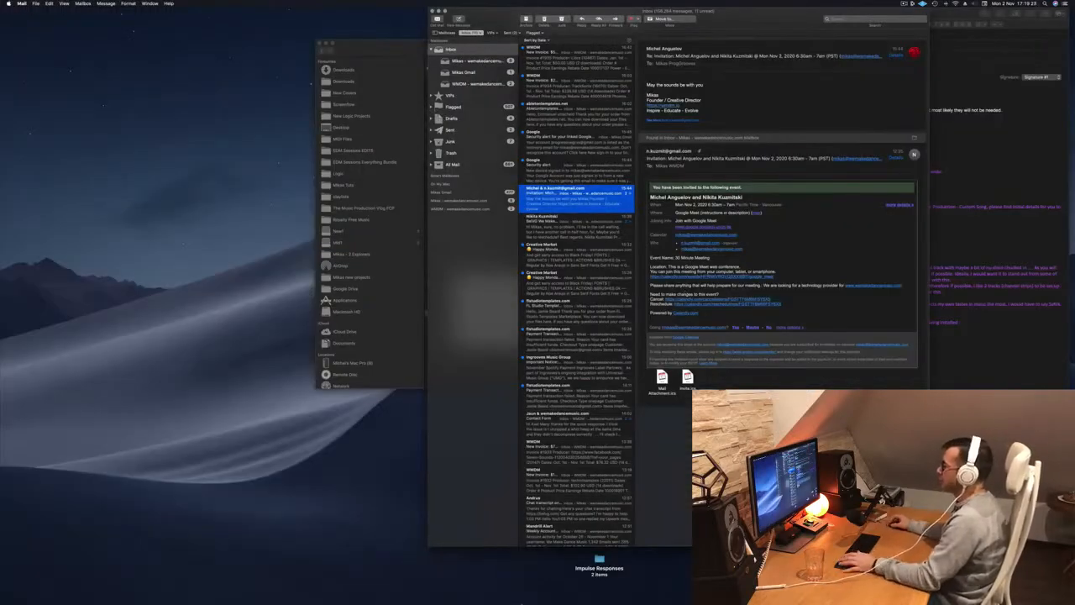
{"action": "mouse_move", "coordinate": [372, 596]}
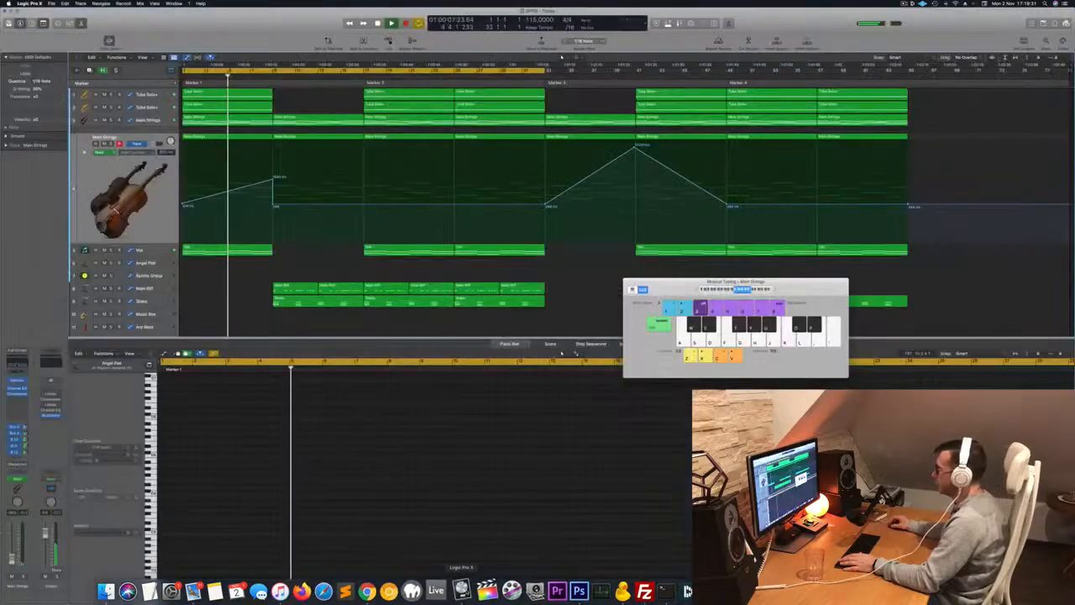
{"action": "left_click", "coordinate": [459, 591]}
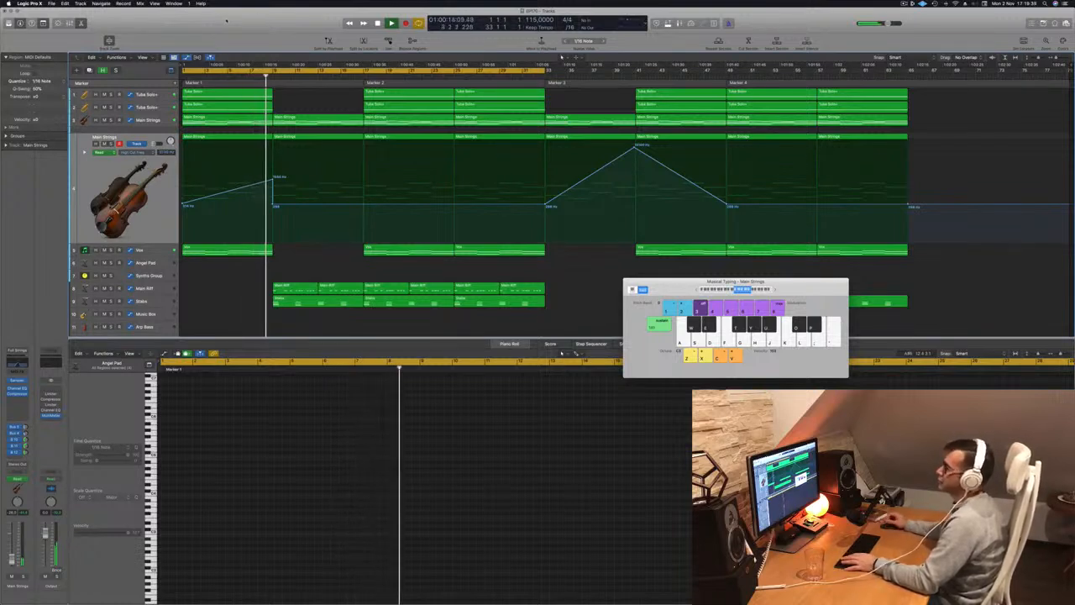
Lower the lower Main Strings high-cut automation at bar 9, raise its bar 17 point slightly and close Musical Typing.
{"action": "key", "text": "Return"}
{"action": "left_click_drag", "start_coordinate": [273, 179], "coordinate": [275, 210]}
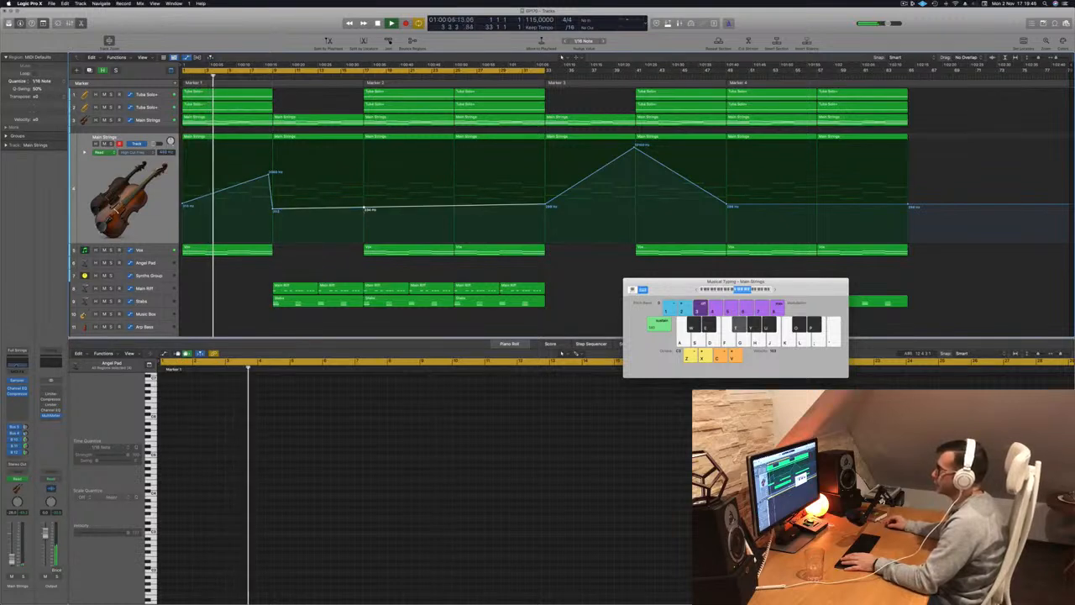
{"action": "left_click_drag", "start_coordinate": [364, 206], "coordinate": [364, 199]}
{"action": "left_click_drag", "start_coordinate": [705, 288], "coordinate": [633, 288]}
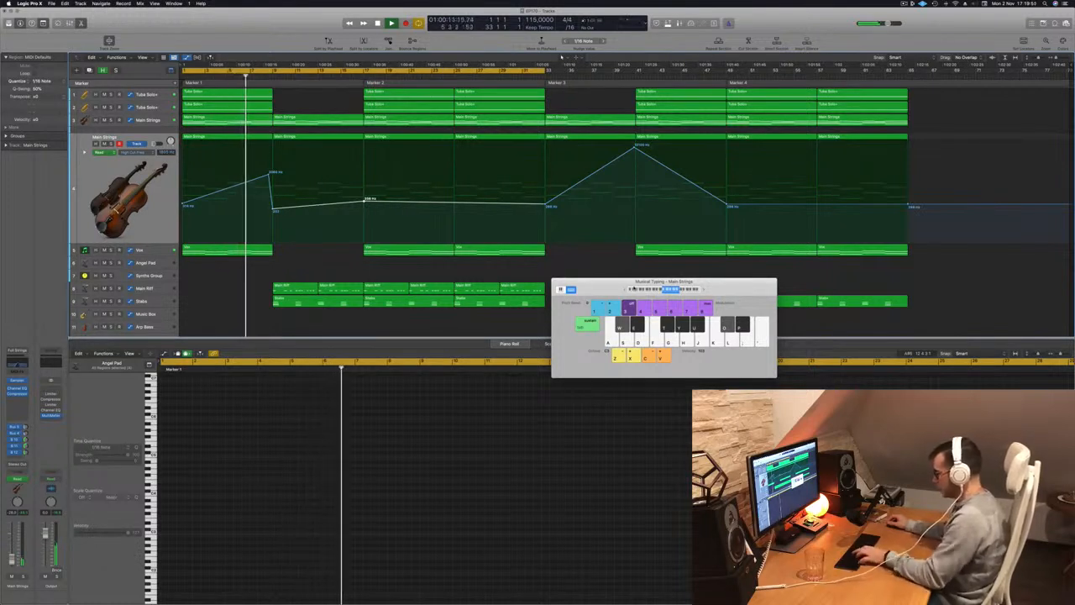
{"action": "key", "text": "super+k"}
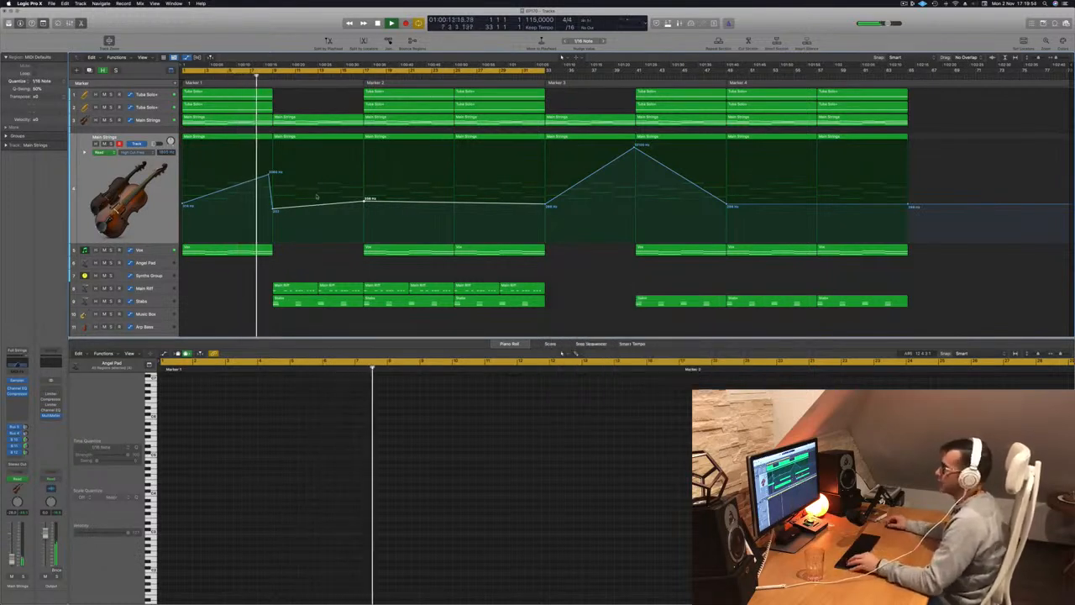
Reduce the lower Main Strings high-cut peak just before bar 9 and play from bar 1.
{"action": "key", "text": "super+Right"}
{"action": "left_click_drag", "start_coordinate": [270, 174], "coordinate": [270, 197]}
{"action": "key", "text": "Return"}
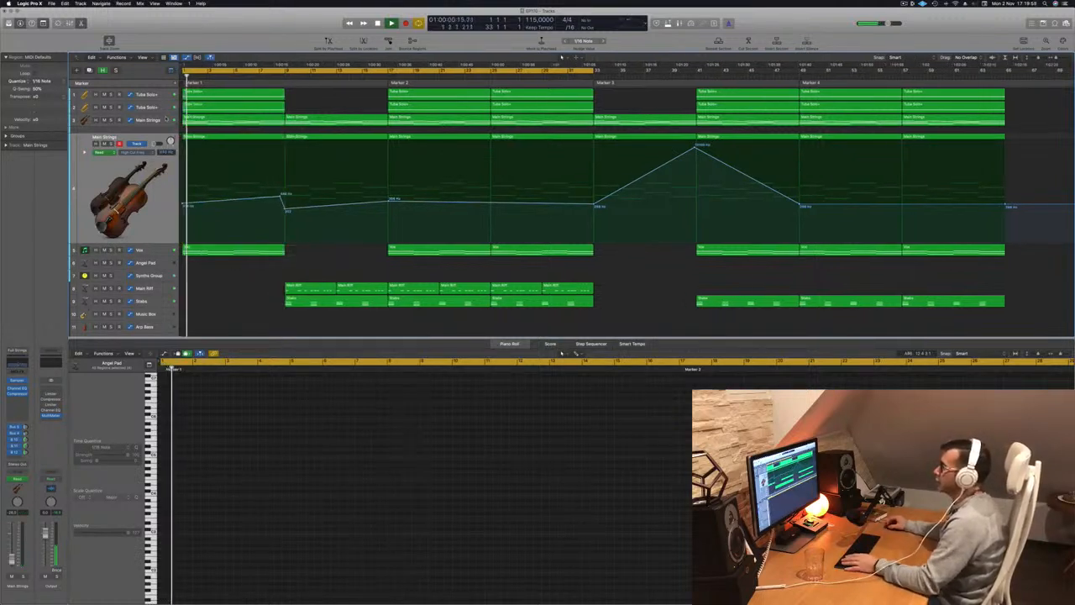
Reshape the upper Main Strings high-cut automation with a low peak just before bar 9, ramping up from bar 5.
{"action": "left_click", "coordinate": [166, 118]}
{"action": "left_click_drag", "start_coordinate": [285, 134], "coordinate": [282, 133]}
{"action": "left_click_drag", "start_coordinate": [285, 182], "coordinate": [232, 183]}
{"action": "key", "text": "super+Left"}
{"action": "scroll", "coordinate": [239, 181], "scroll_direction": "down", "scroll_amount": 2}
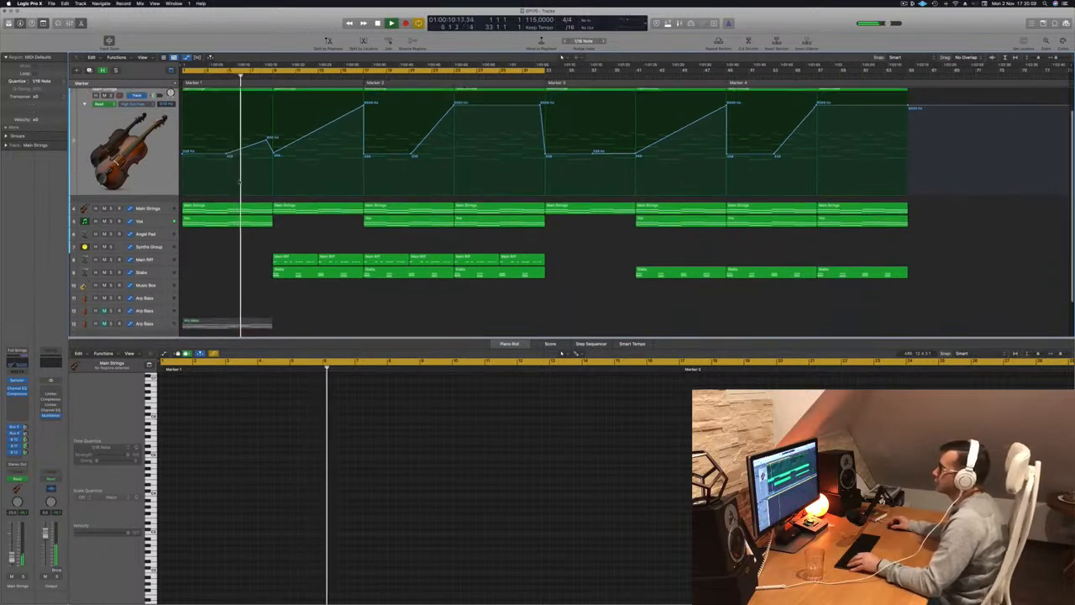
Inspect the Main Riff track's Channel EQ, delete the track's high-cut automation and close the EQ.
{"action": "scroll", "coordinate": [240, 181], "scroll_direction": "down", "scroll_amount": 3}
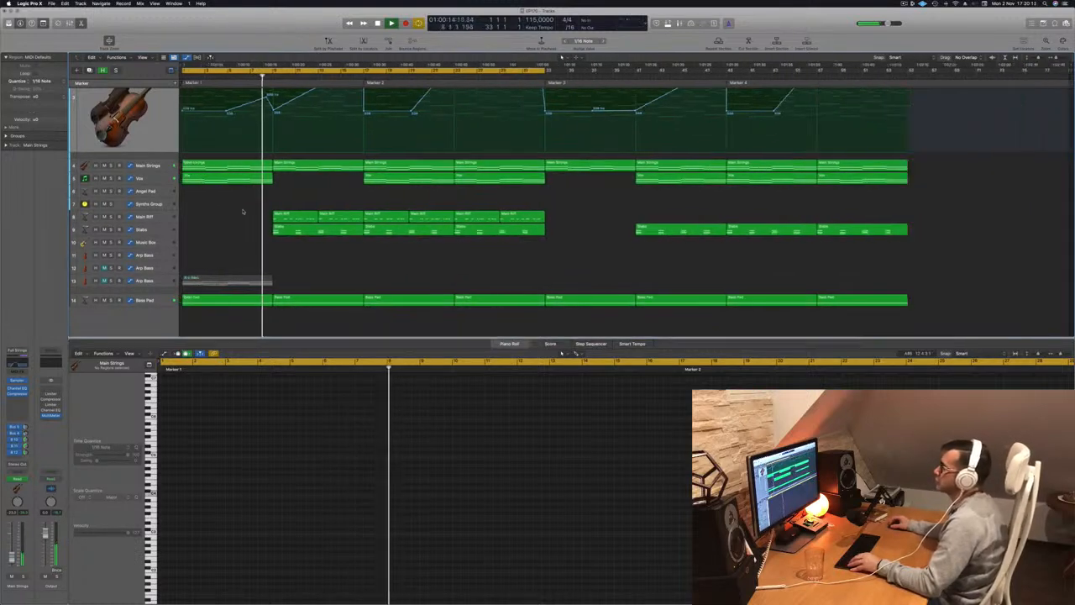
{"action": "left_click", "coordinate": [299, 220]}
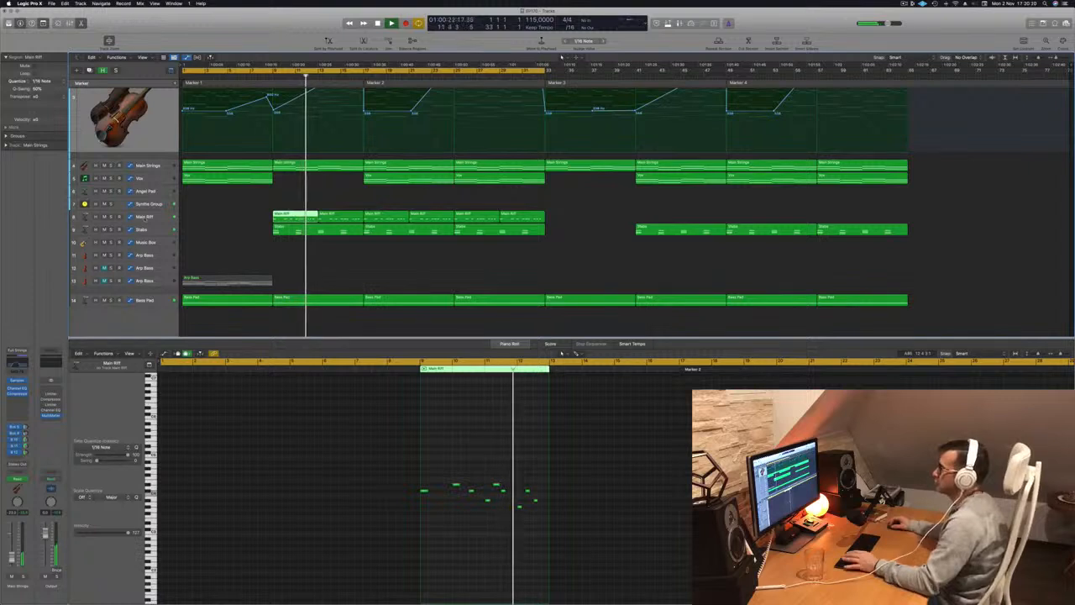
{"action": "left_click", "coordinate": [147, 218]}
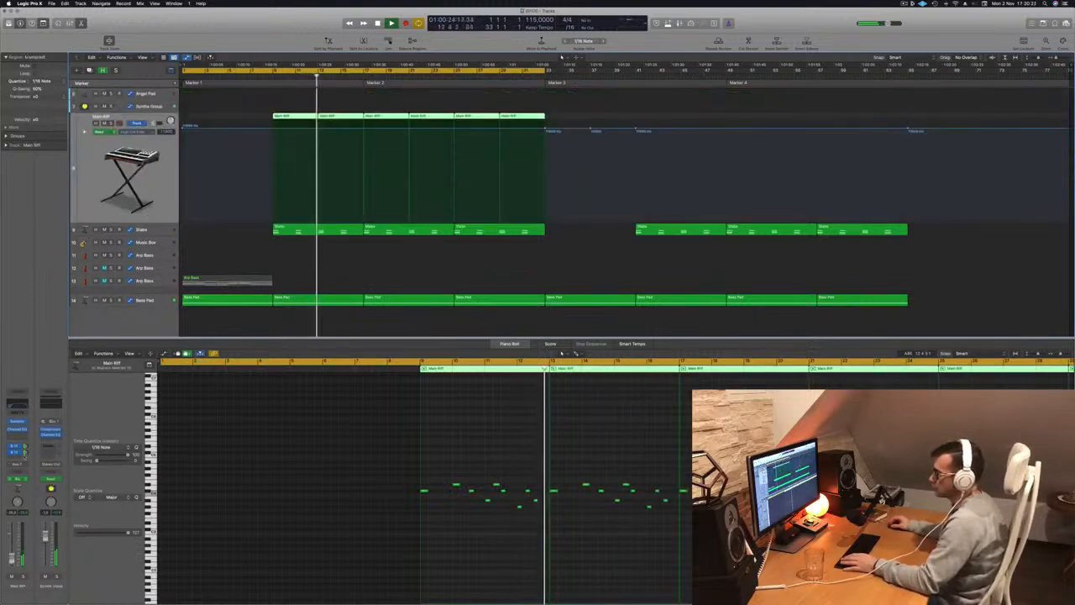
{"action": "left_click", "coordinate": [17, 429]}
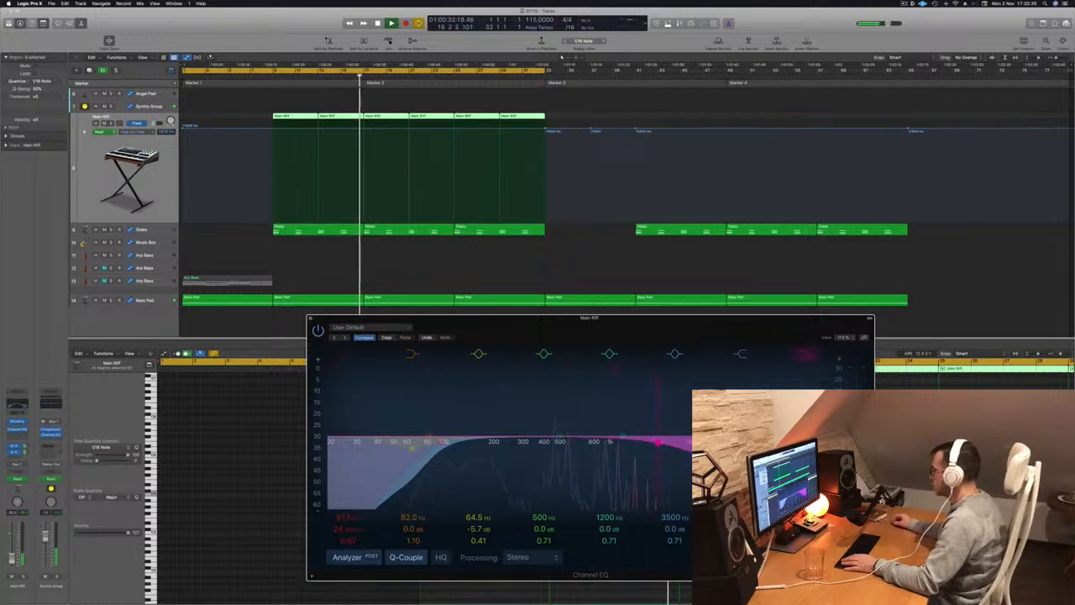
{"action": "left_click_drag", "start_coordinate": [586, 325], "coordinate": [777, 302]}
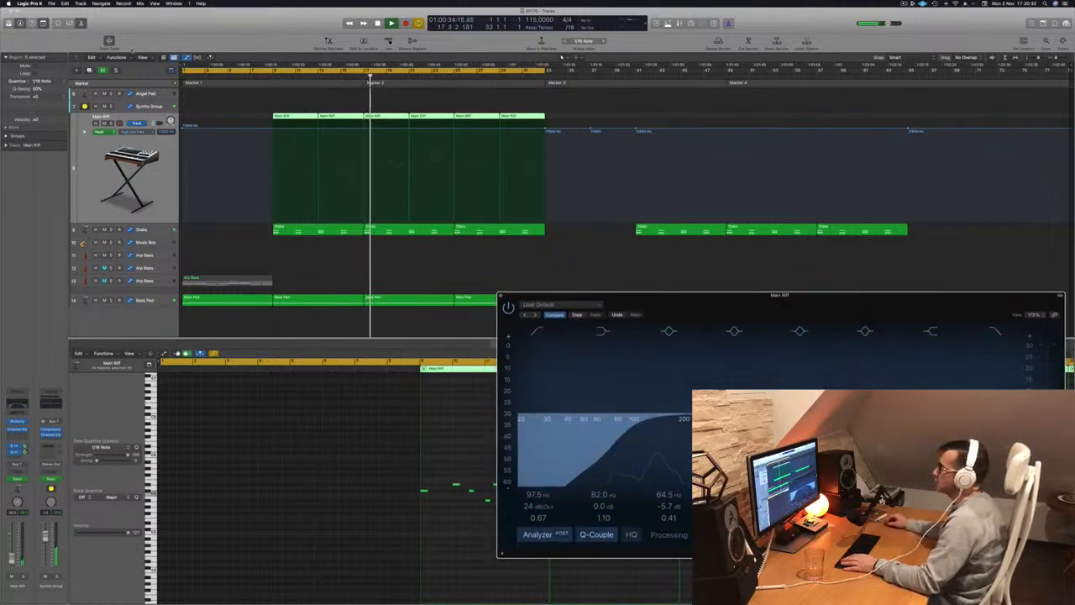
{"action": "left_click", "coordinate": [158, 165]}
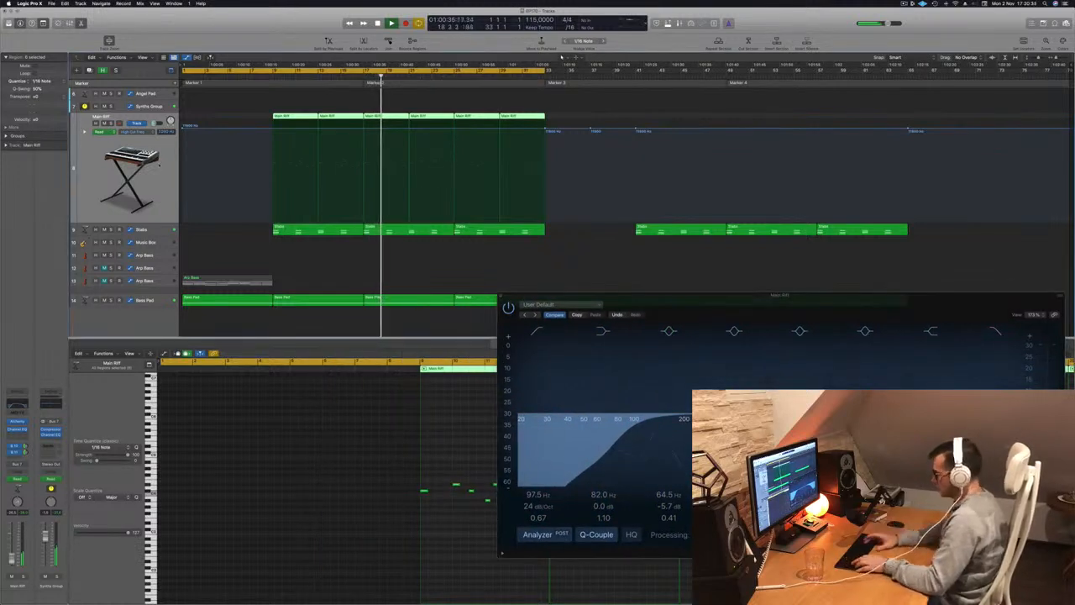
{"action": "key", "text": "ctrl+super+BackSpace"}
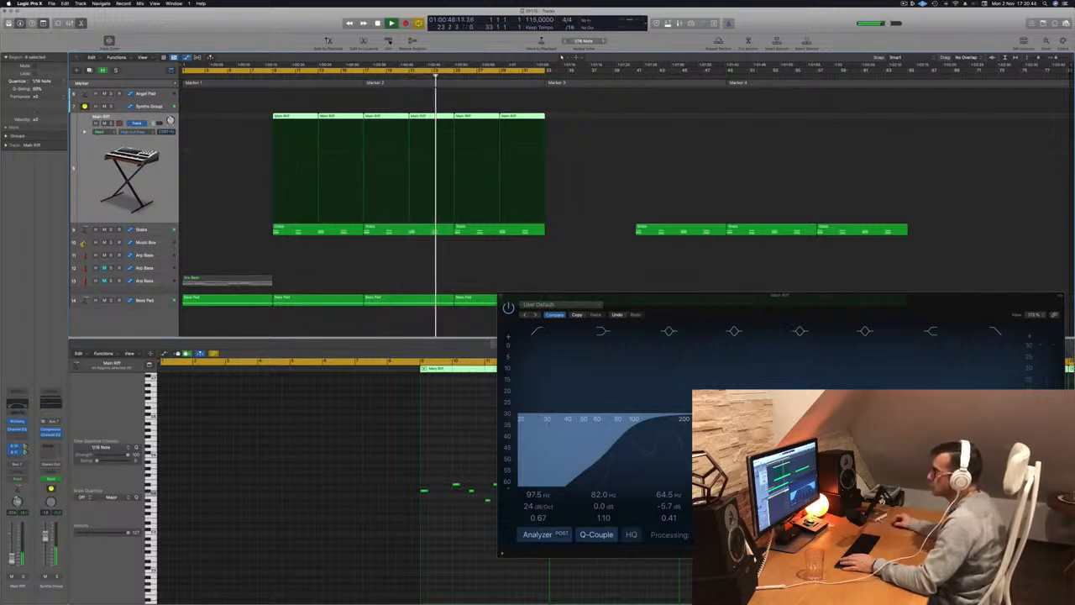
{"action": "left_click_drag", "start_coordinate": [692, 296], "coordinate": [216, 286]}
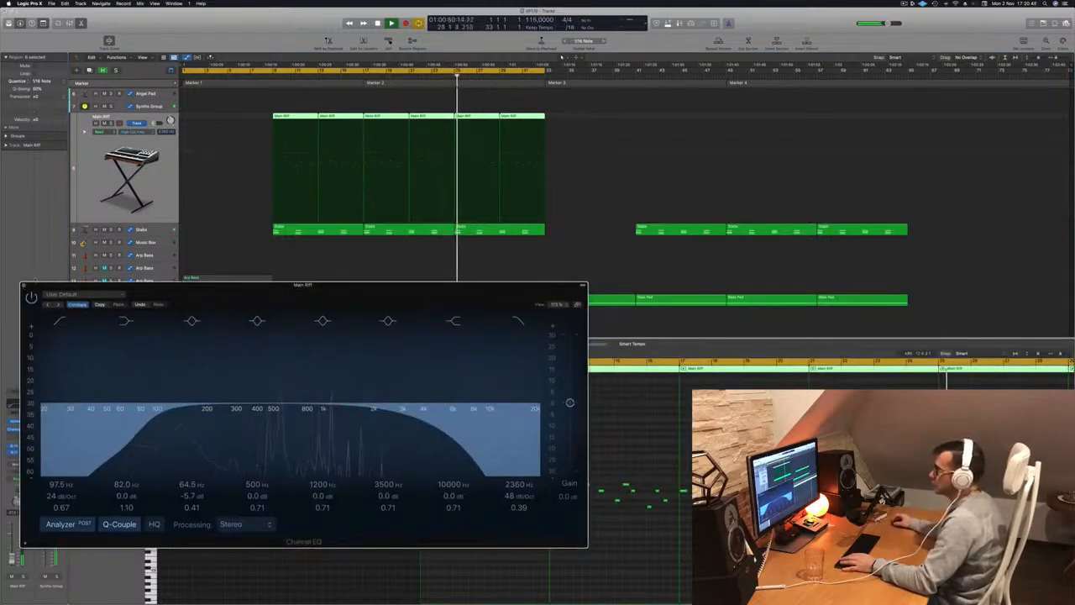
{"action": "left_click", "coordinate": [26, 286]}
Play from bar 17 and remove the two Main Riff regions in bars 25 to 32.
{"action": "scroll", "coordinate": [480, 192], "scroll_direction": "up", "scroll_amount": 5}
{"action": "left_click", "coordinate": [361, 75]}
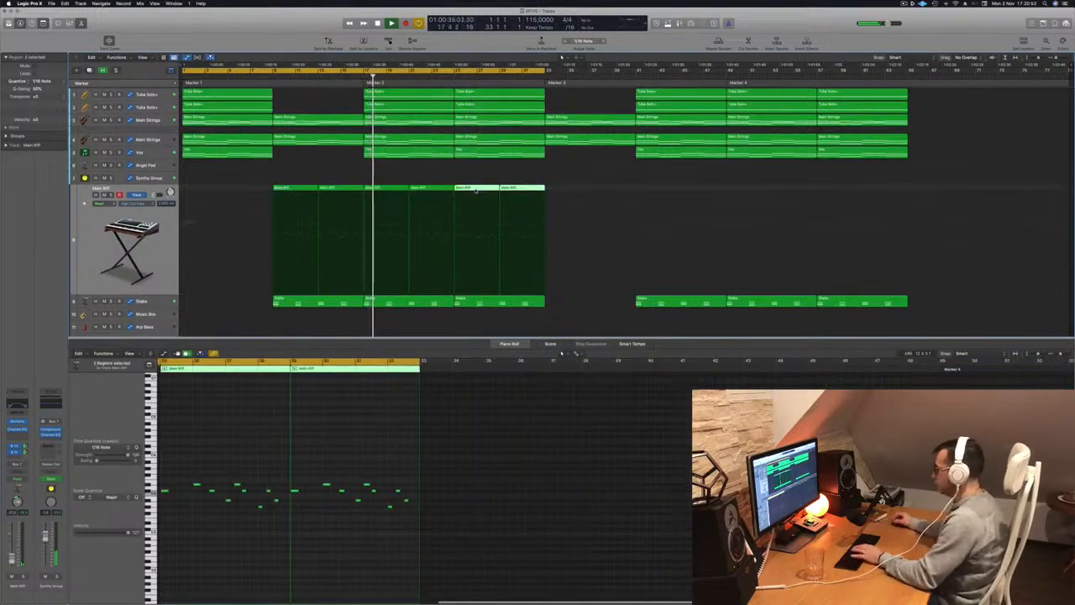
{"action": "left_click_drag", "start_coordinate": [544, 187], "coordinate": [453, 187]}
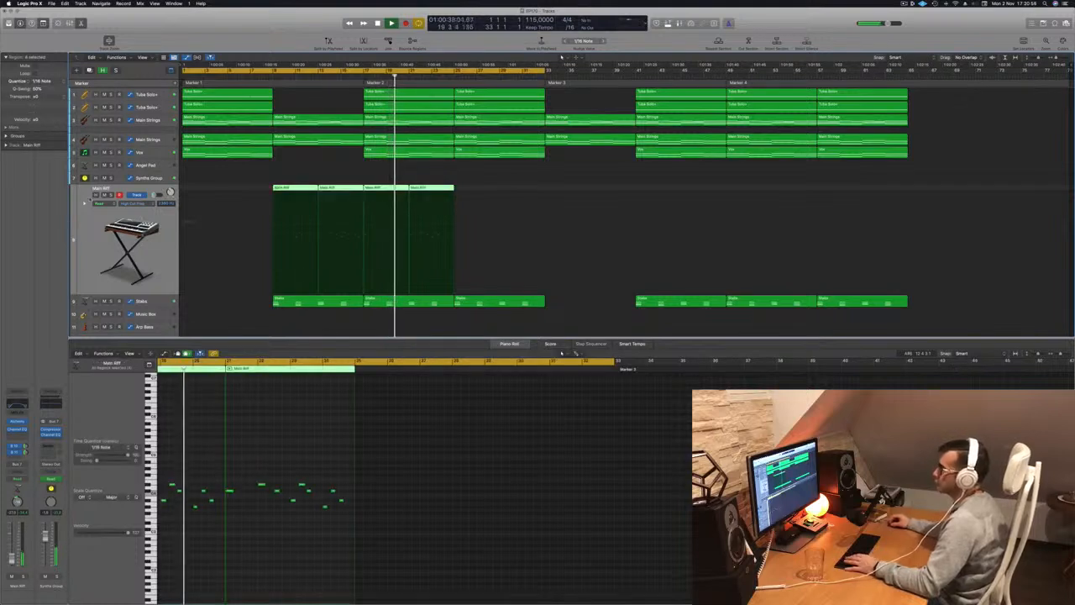
Briefly solo the Stabs track during playback and unsolo it.
{"action": "key", "text": "ctrl+s"}
{"action": "key", "text": "ctrl+s"}
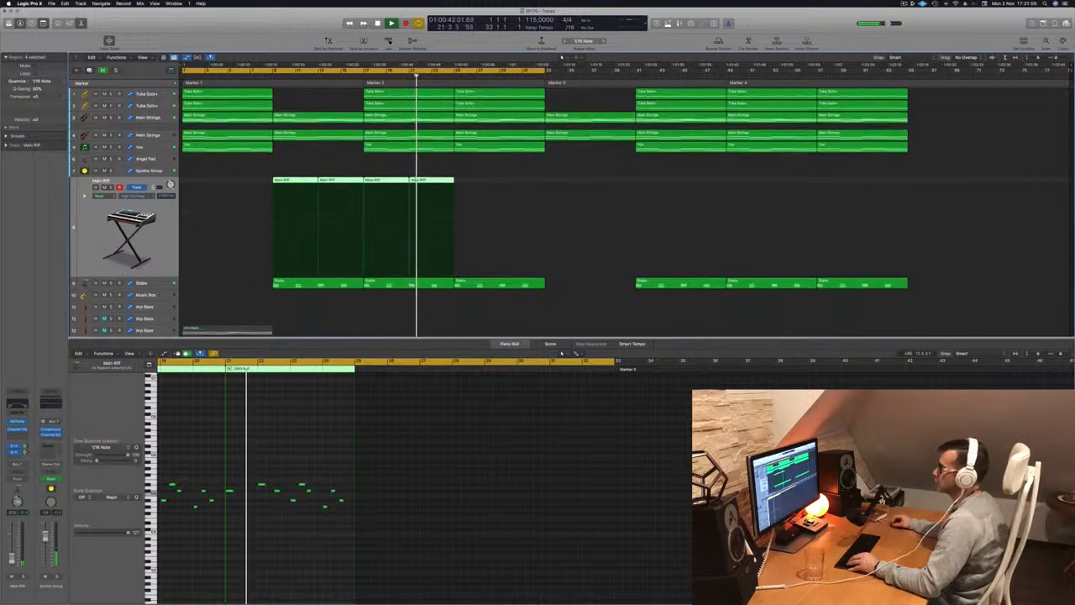
{"action": "left_click", "coordinate": [112, 283]}
{"action": "left_click", "coordinate": [111, 284]}
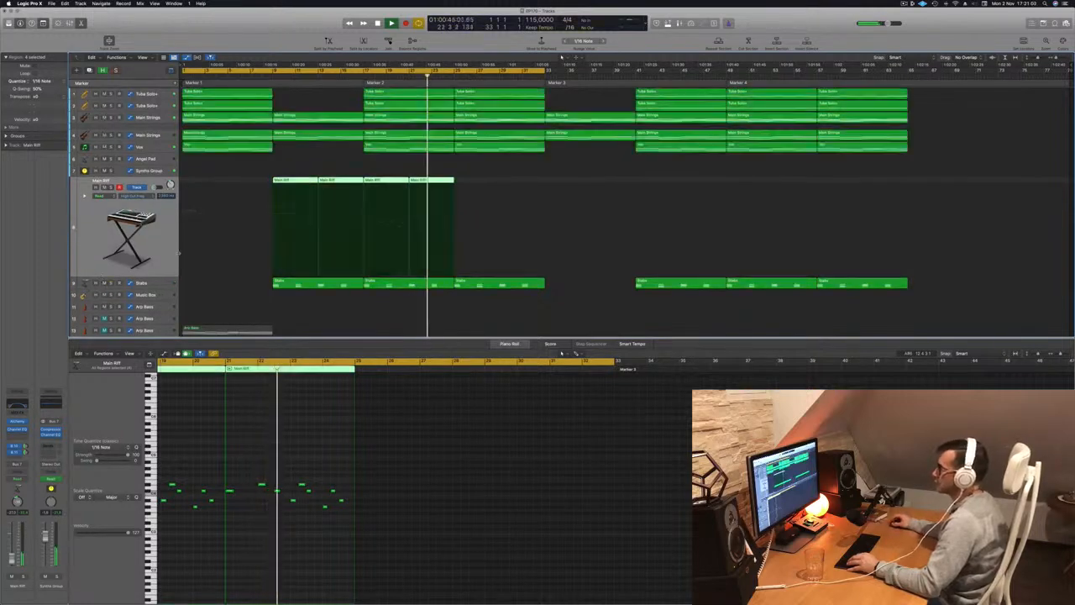
{"action": "key", "text": "super+Up"}
{"action": "key", "text": "super+Up"}
{"action": "key", "text": "super+Up"}
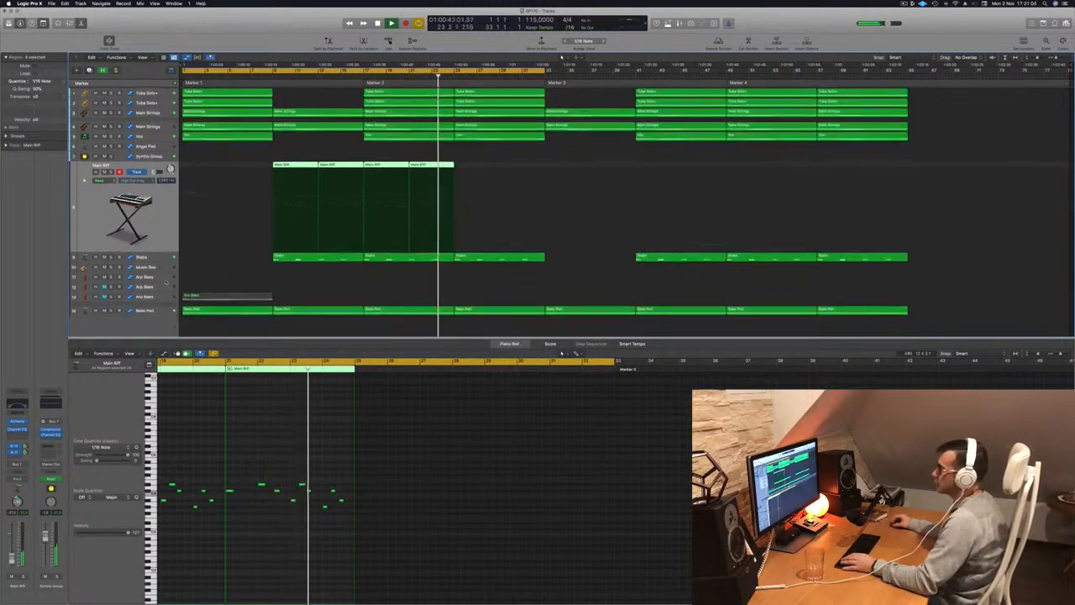
Select the Music Box track and open Musical Typing to play it.
{"action": "left_click", "coordinate": [150, 266]}
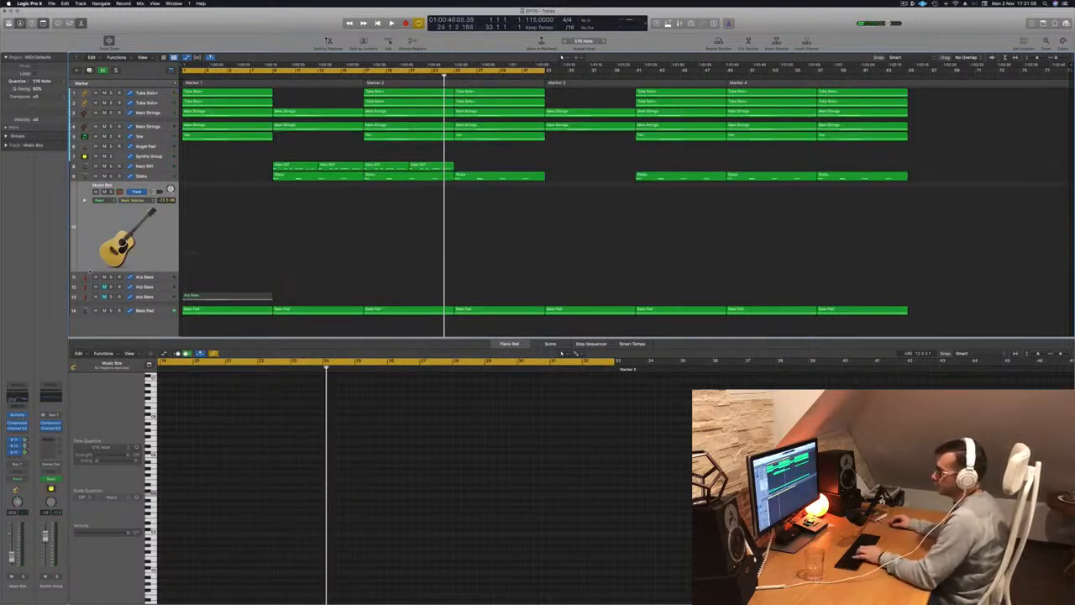
{"action": "key", "text": "h"}
{"action": "key", "text": "h"}
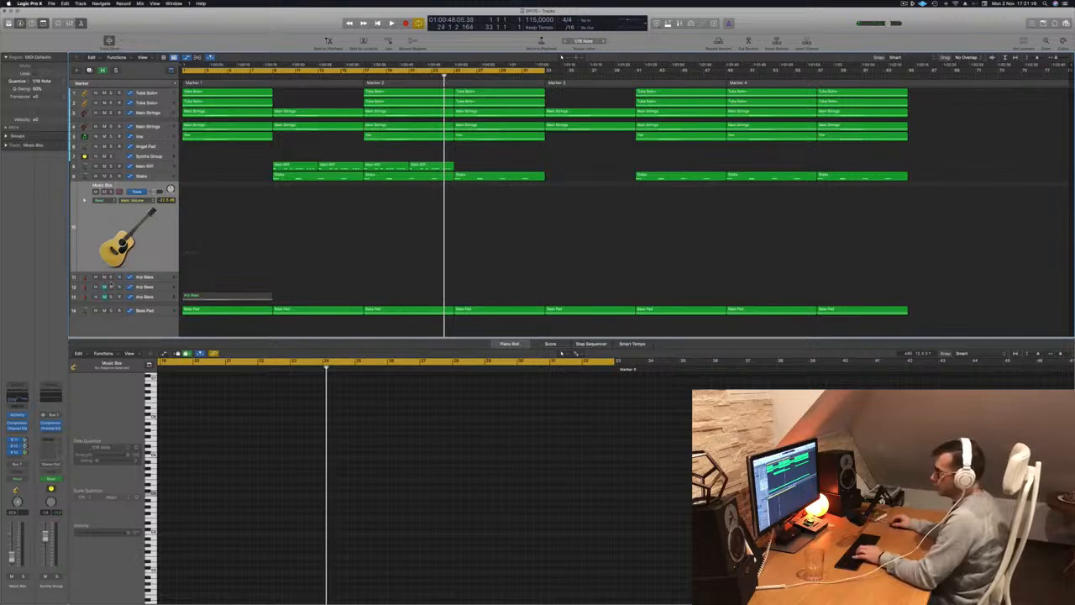
{"action": "key", "text": "y"}
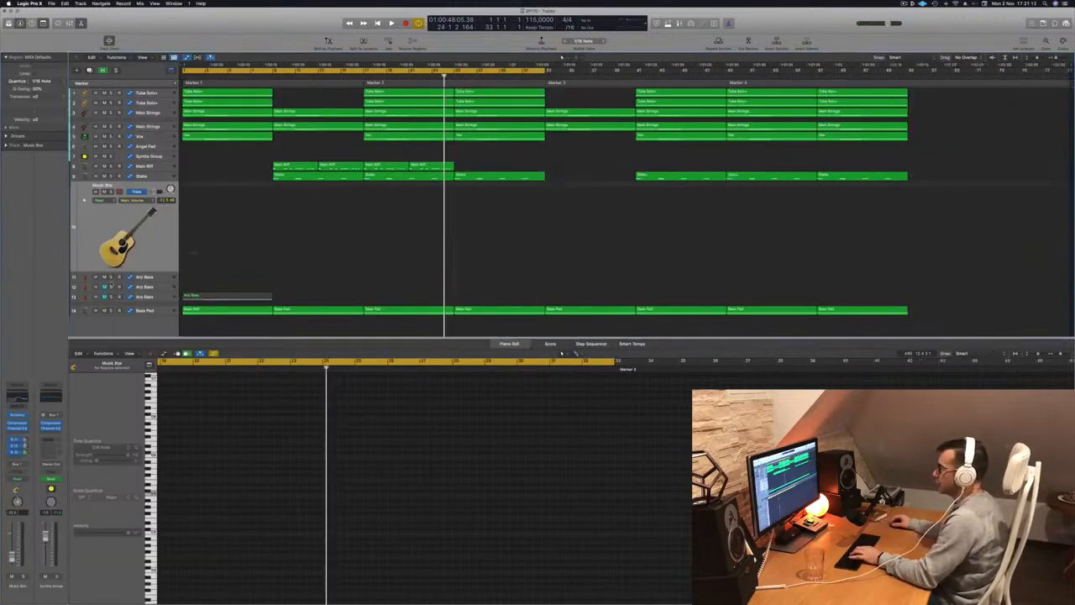
{"action": "key", "text": "y"}
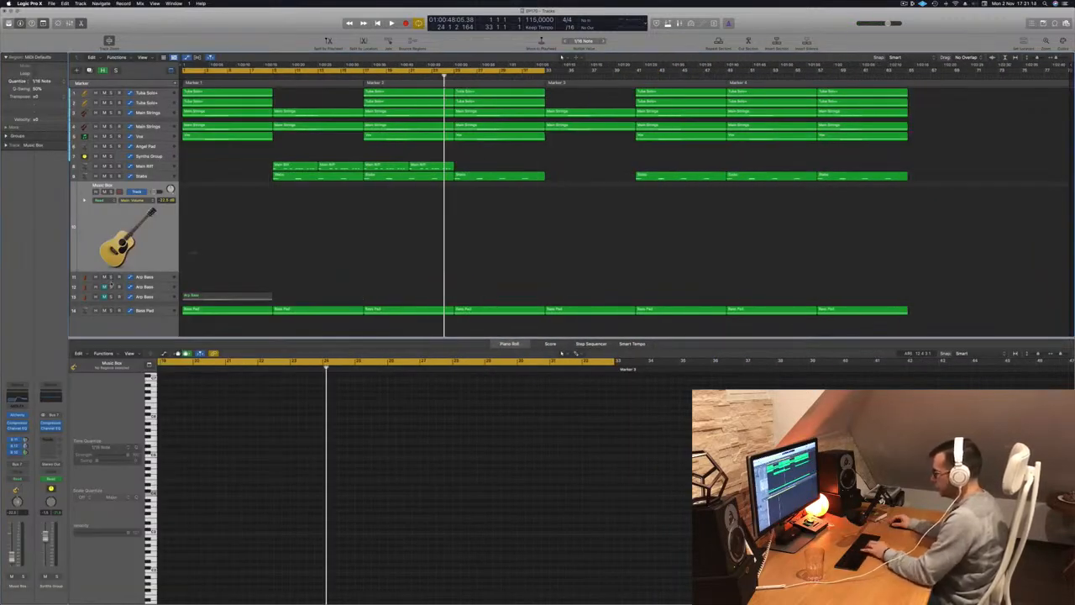
{"action": "key", "text": "o"}
{"action": "key", "text": "i"}
{"action": "key", "text": "i"}
{"action": "key", "text": "o"}
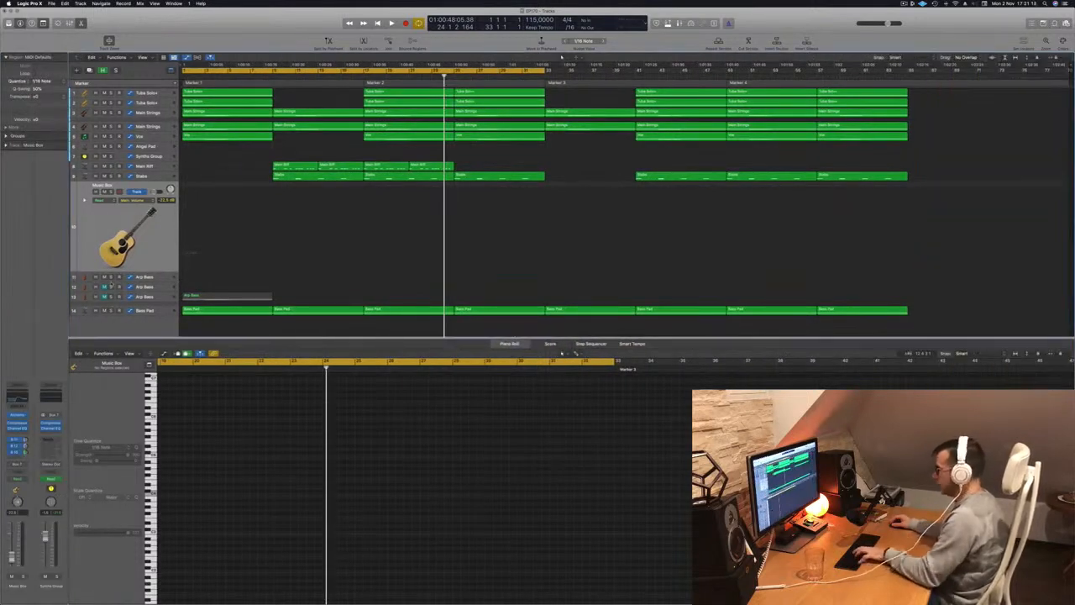
{"action": "key", "text": "super+k"}
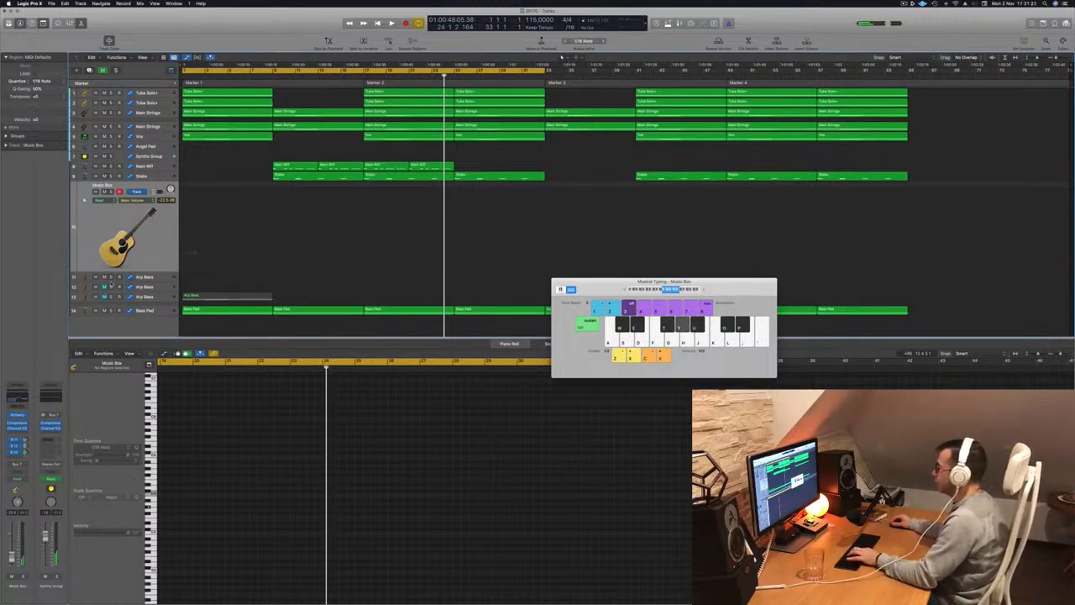
Try to record a Music Box phrase from bar 1 with Musical Typing.
{"action": "key", "text": "Return"}
{"action": "key", "text": "r"}
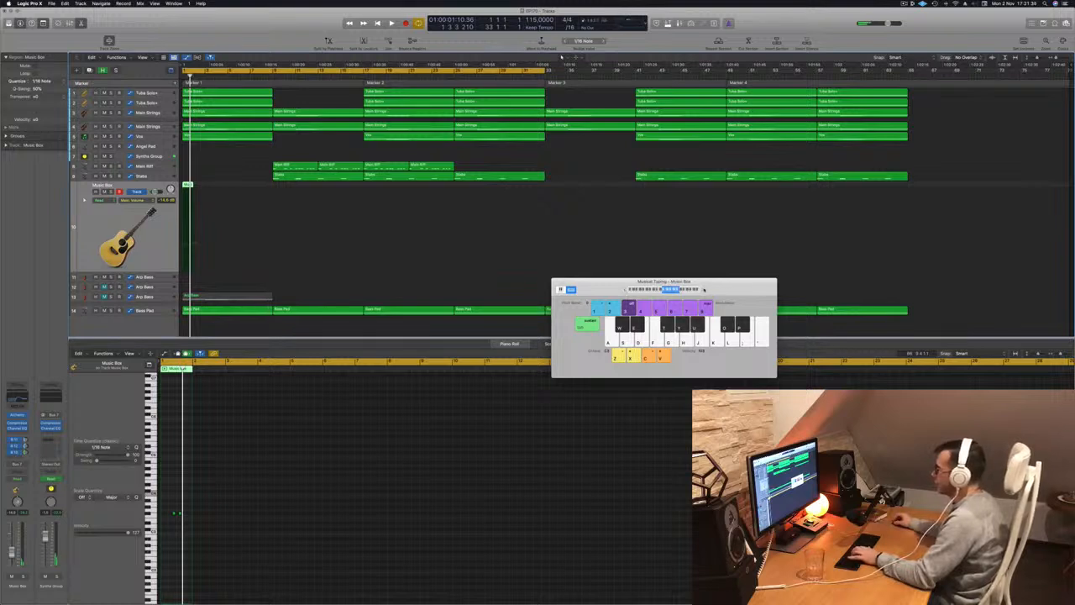
{"action": "key", "text": "space"}
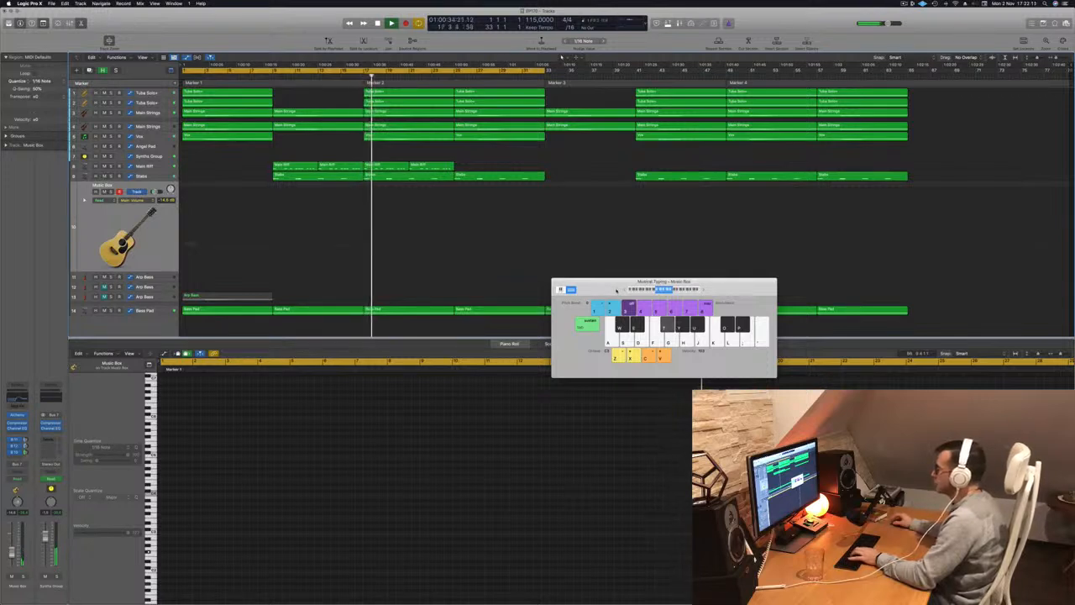
Try out Music Box notes in different octaves over the playback and close Musical Typing.
{"action": "key", "text": "y"}
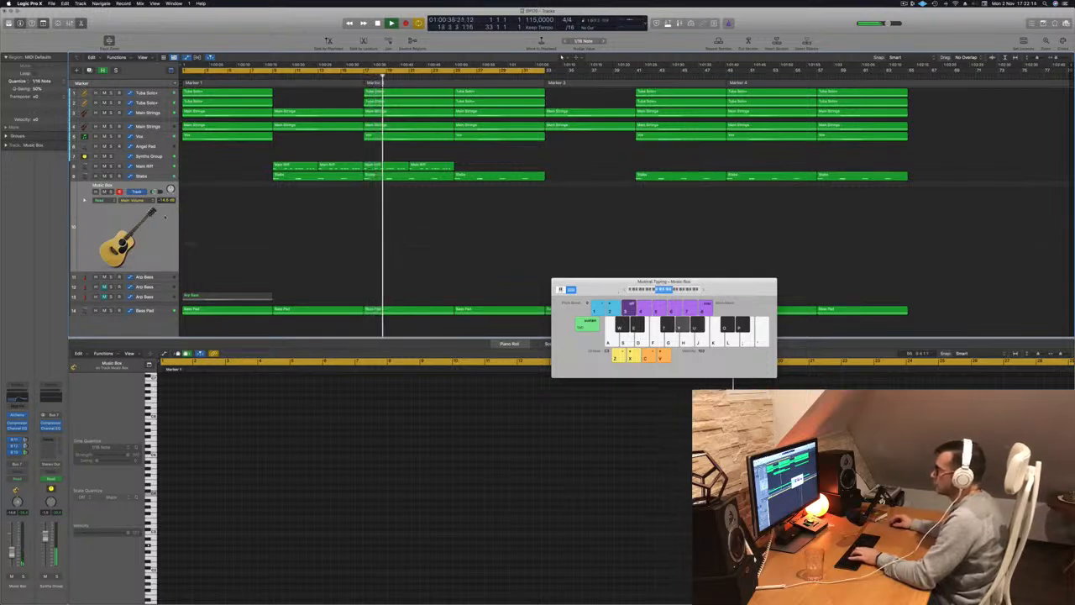
{"action": "key", "text": "u"}
{"action": "key", "text": "t"}
{"action": "key", "text": "y"}
{"action": "key", "text": "u"}
{"action": "left_click", "coordinate": [703, 290]}
{"action": "key", "text": "t"}
{"action": "key", "text": "y"}
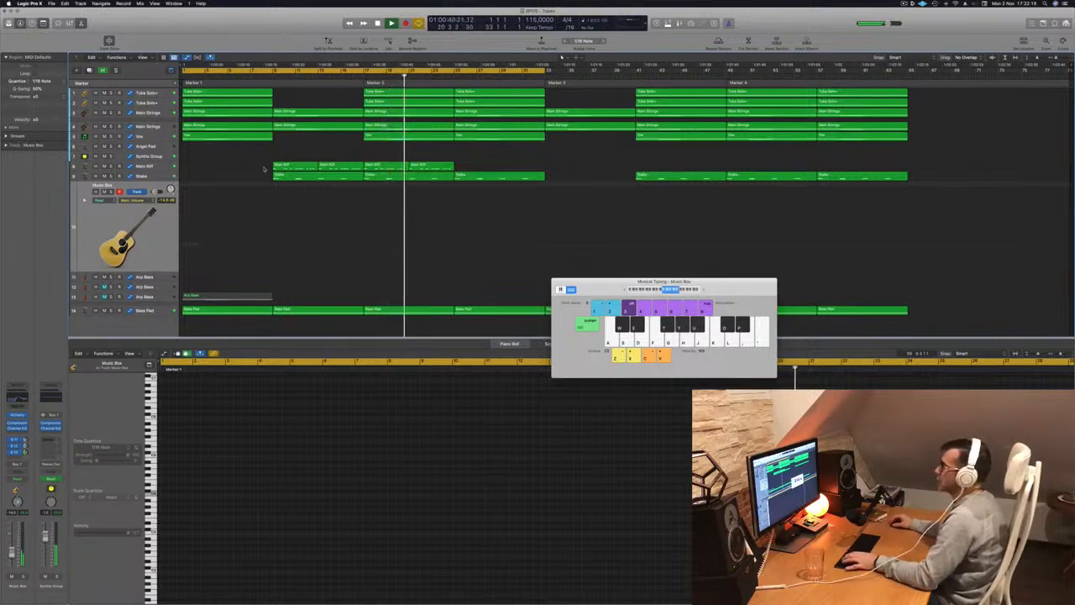
{"action": "key", "text": "z"}
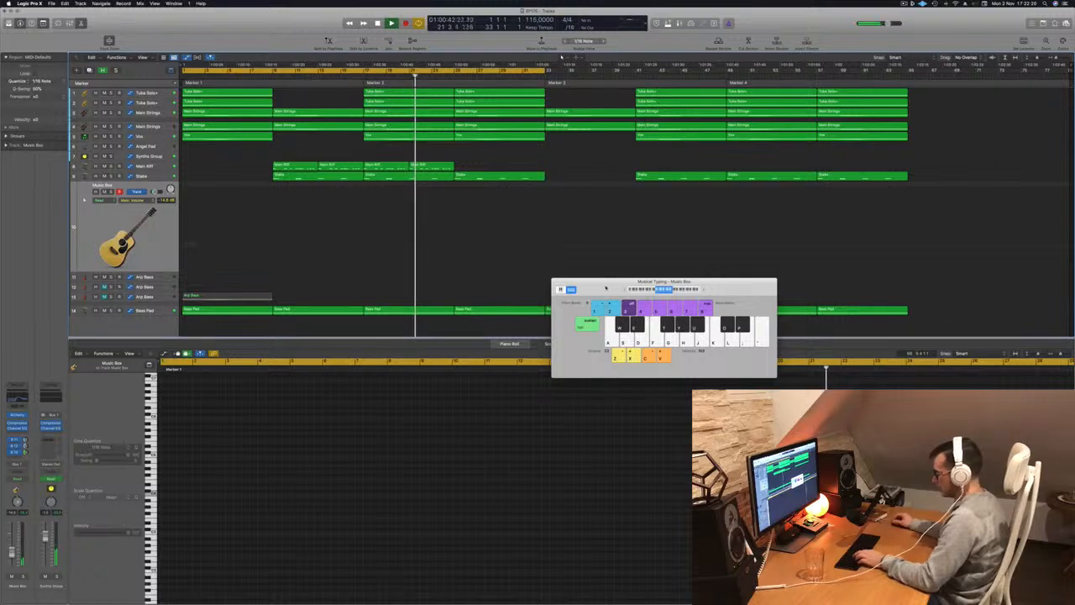
{"action": "key", "text": "super+k"}
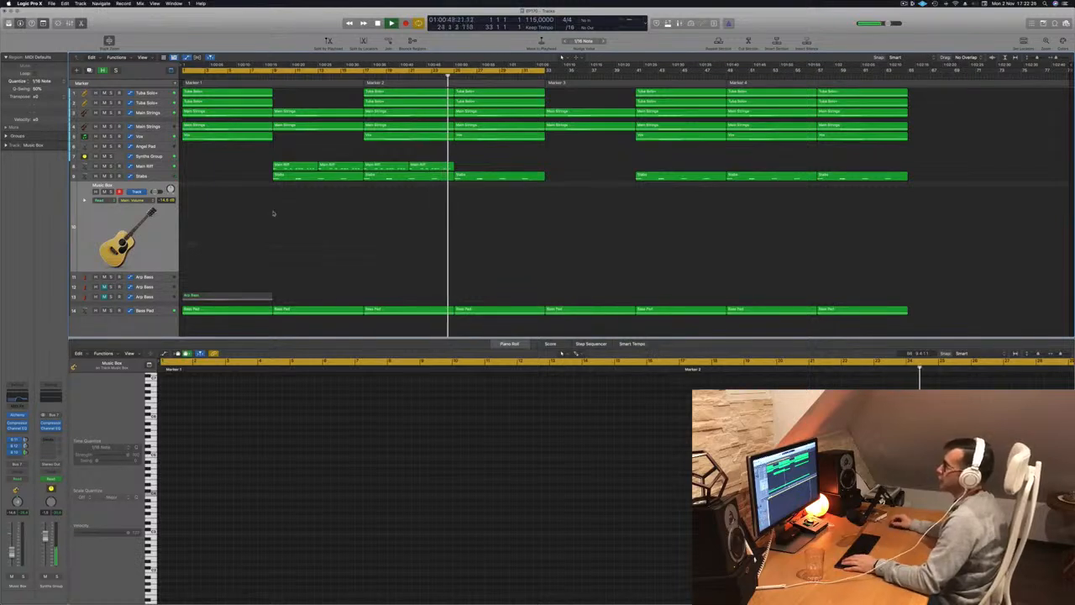
Copy a Stabs region onto the Music Box track at bars 25 to 32 and select all of its notes.
{"action": "left_click", "coordinate": [412, 176]}
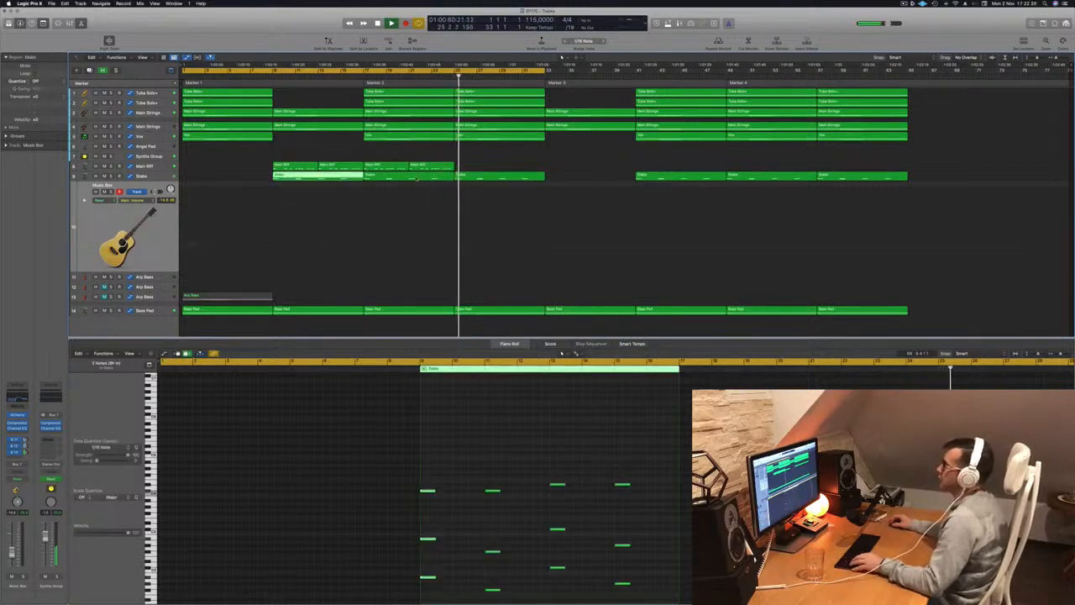
{"action": "left_click_drag", "start_coordinate": [411, 176], "coordinate": [504, 193]}
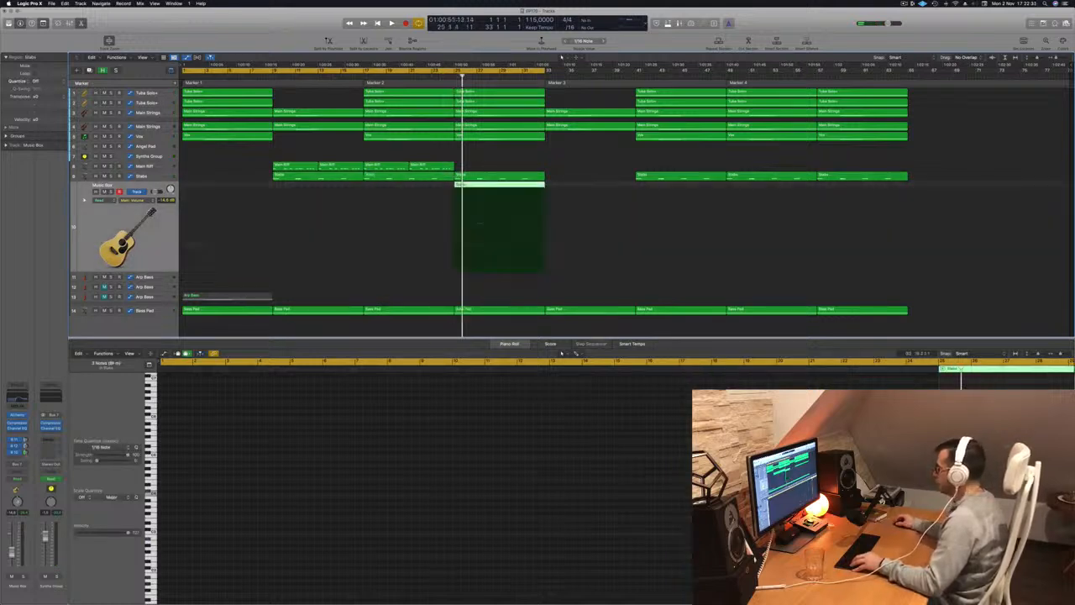
{"action": "scroll", "coordinate": [714, 535], "scroll_direction": "down", "scroll_amount": 3}
{"action": "left_click_drag", "start_coordinate": [643, 469], "coordinate": [855, 585]}
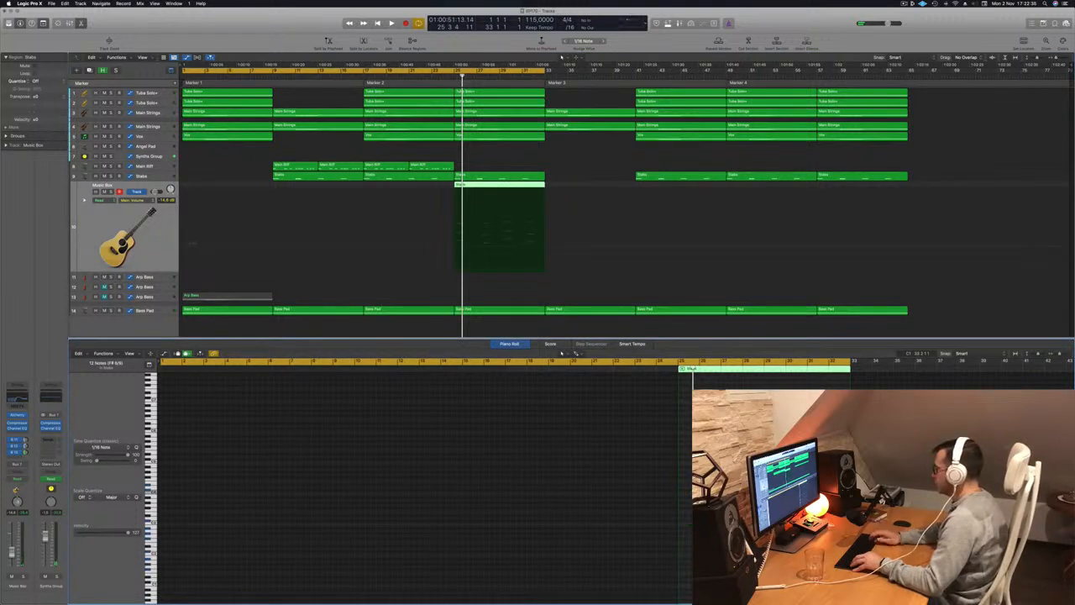
Play the arrangement from bar 25 to check the copied Music Box region in context.
{"action": "key", "text": "space"}
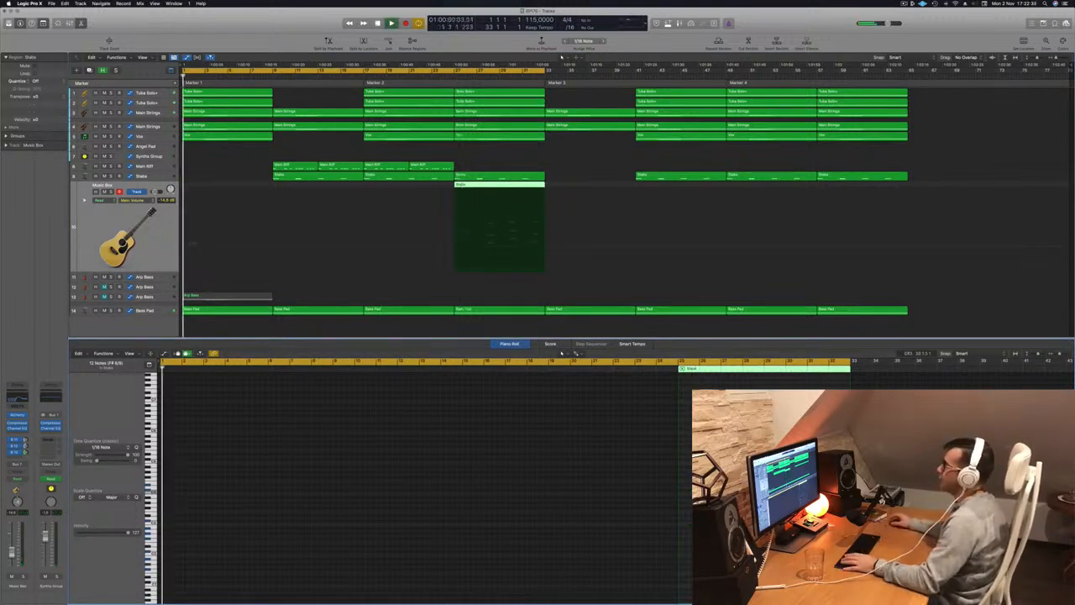
{"action": "left_click", "coordinate": [454, 77]}
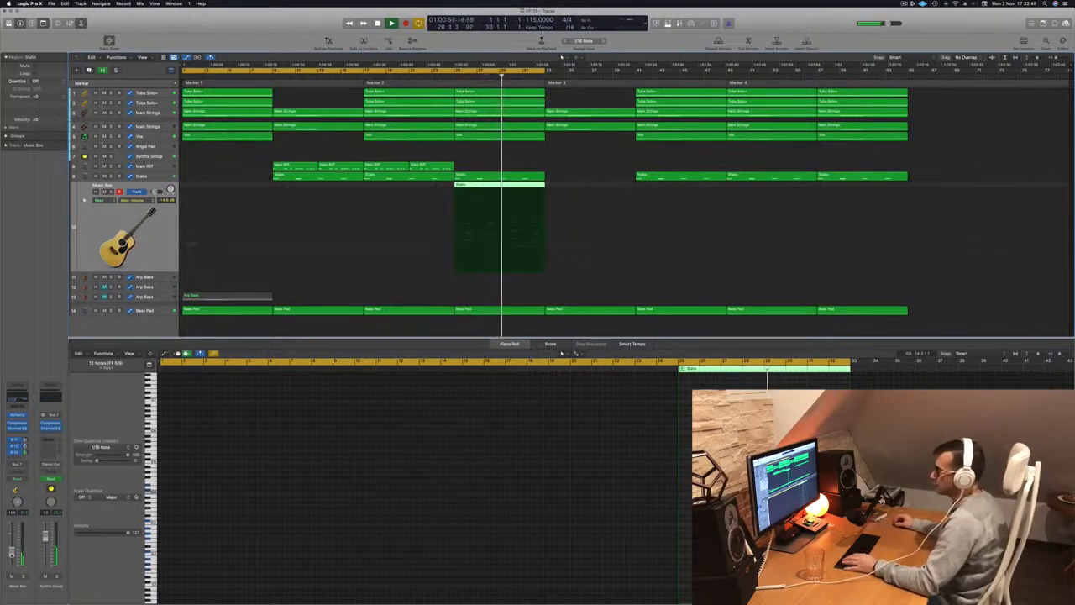
{"action": "scroll", "coordinate": [416, 230], "scroll_direction": "up", "scroll_amount": 2}
{"action": "scroll", "coordinate": [416, 230], "scroll_direction": "down", "scroll_amount": 5}
{"action": "scroll", "coordinate": [416, 230], "scroll_direction": "up", "scroll_amount": 2}
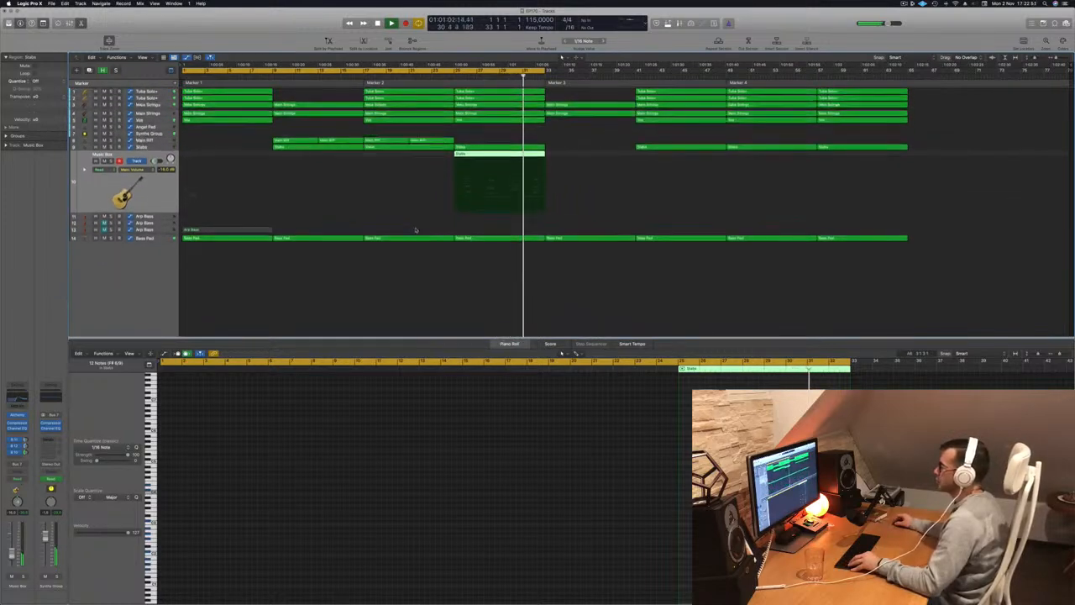